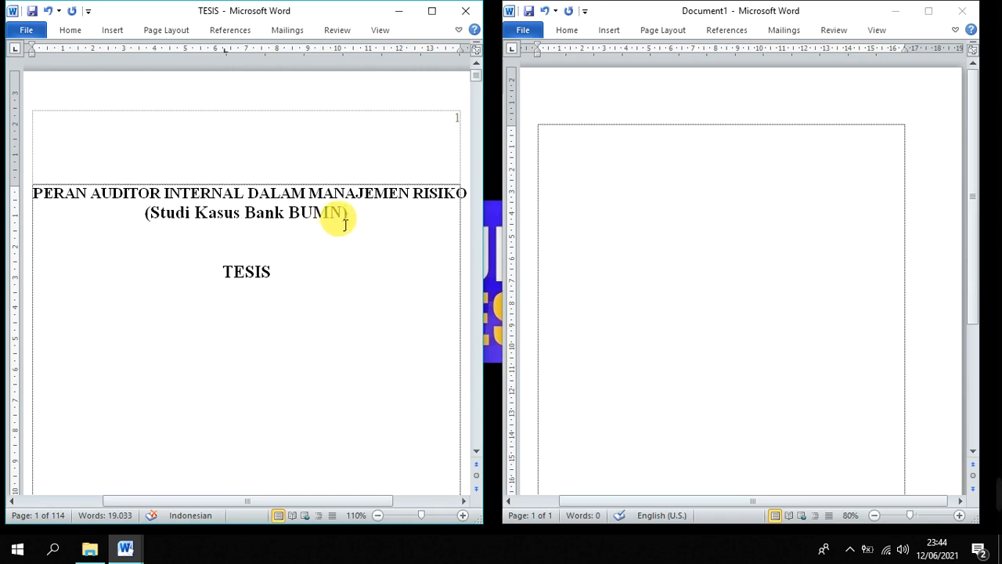
Copy the two-line thesis title from the TESIS document and paste it at the top of the blank Document1
{"action": "left_click_drag", "start_coordinate": [357, 217], "coordinate": [36, 200]}
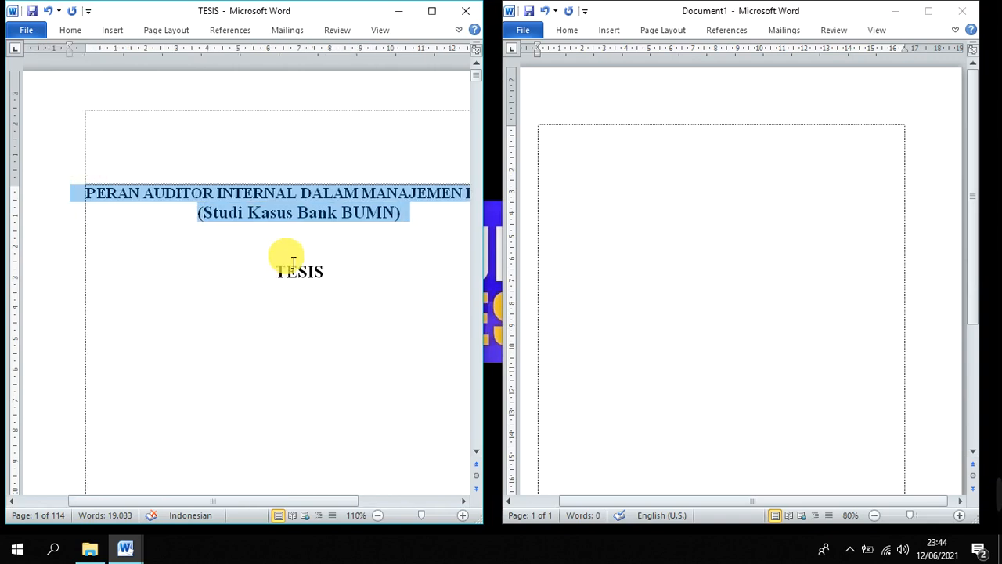
{"action": "scroll", "coordinate": [345, 264], "scroll_direction": "down", "scroll_amount": 2}
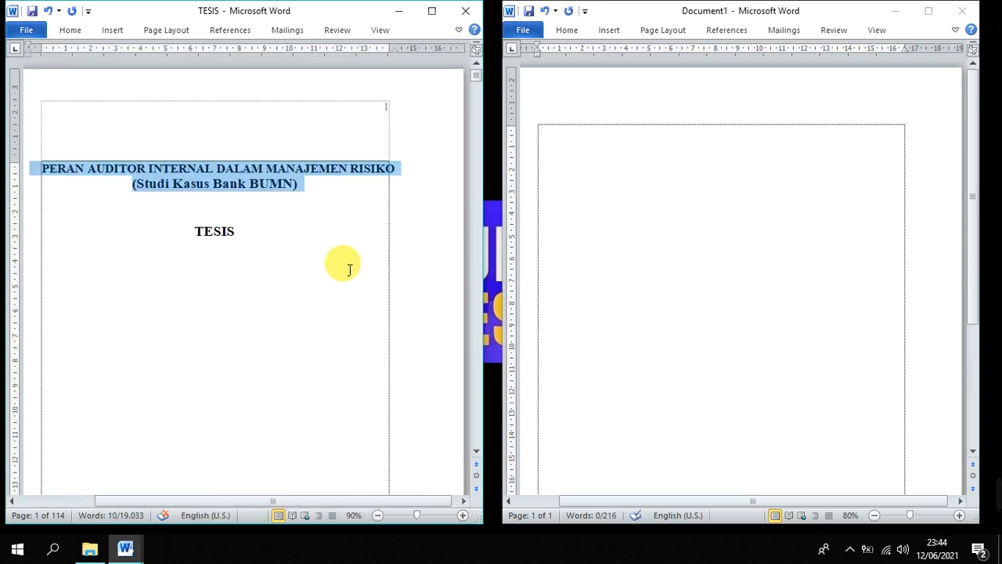
{"action": "right_click", "coordinate": [279, 185]}
{"action": "left_click", "coordinate": [332, 216]}
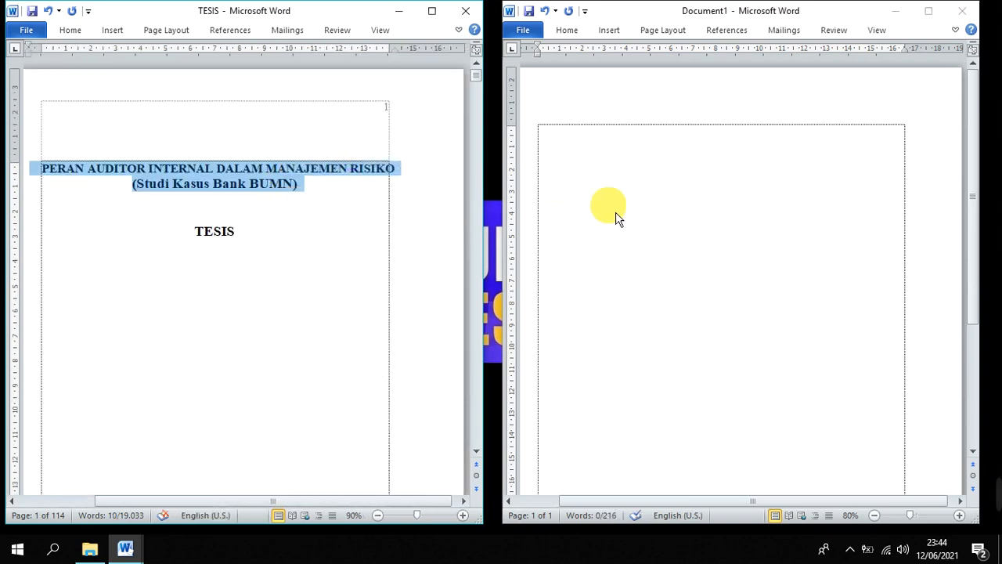
{"action": "left_click", "coordinate": [718, 154]}
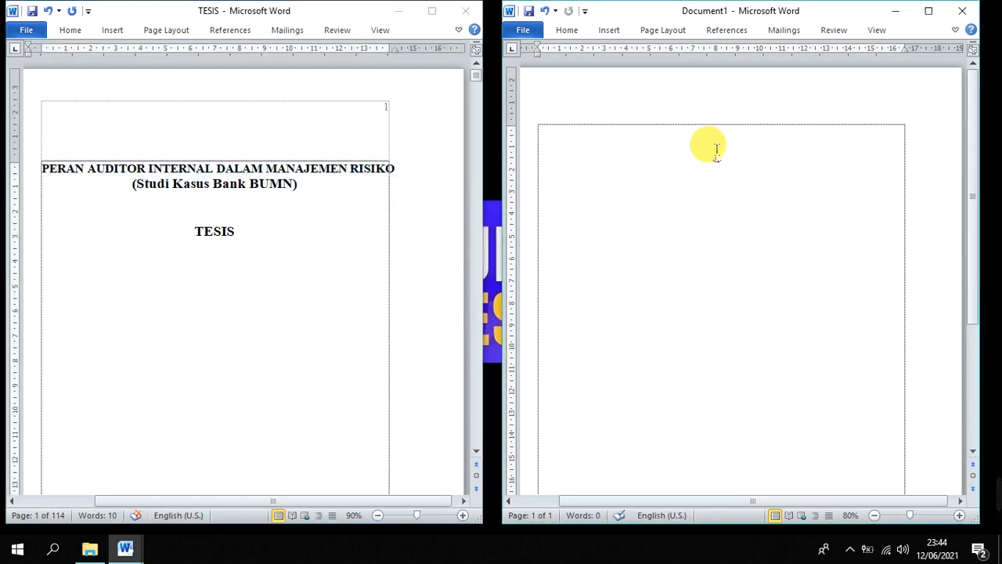
{"action": "key", "text": "ctrl+v"}
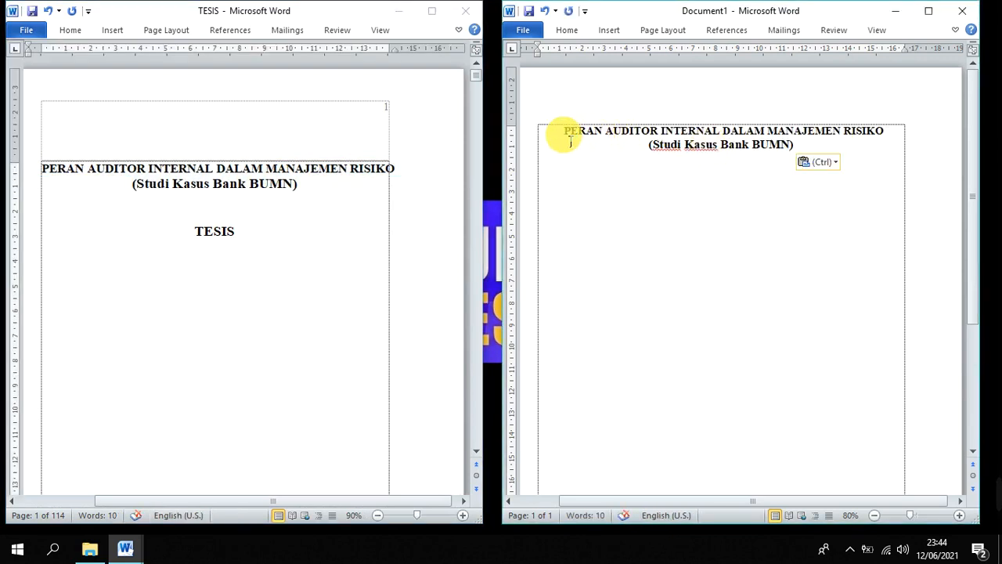
Add the heading "ABSTRAK" above the pasted title, separated from it by blank space
{"action": "left_click", "coordinate": [563, 135]}
{"action": "key", "text": "Return"}
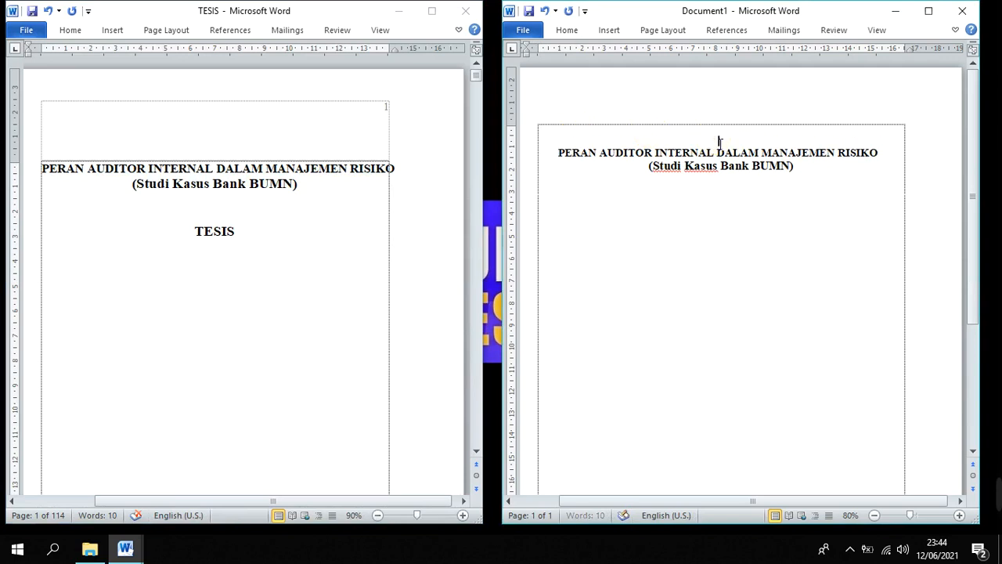
{"action": "left_click", "coordinate": [721, 140]}
{"action": "type", "text": "ABSTRA"}
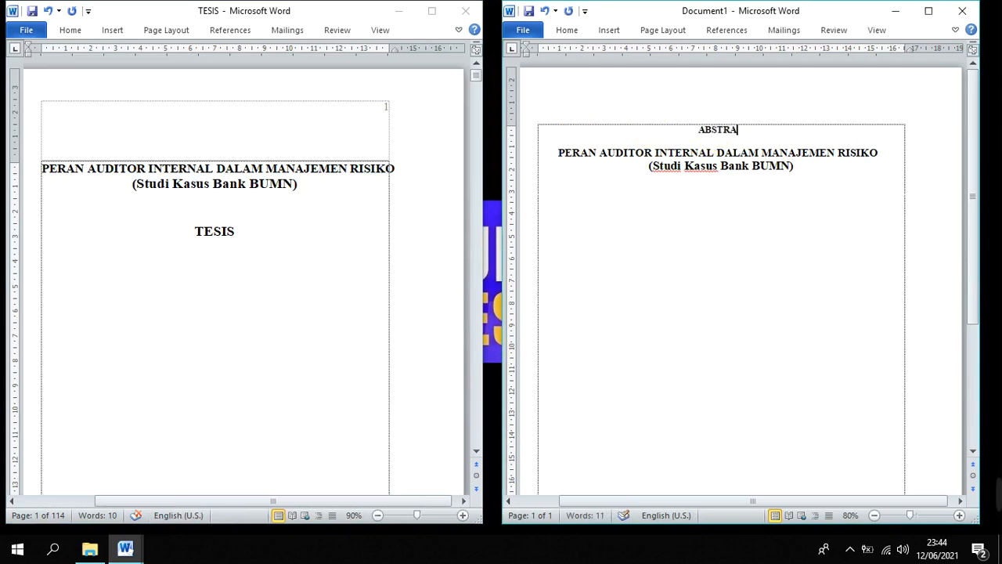
{"action": "type", "text": "K"}
{"action": "left_click", "coordinate": [736, 130]}
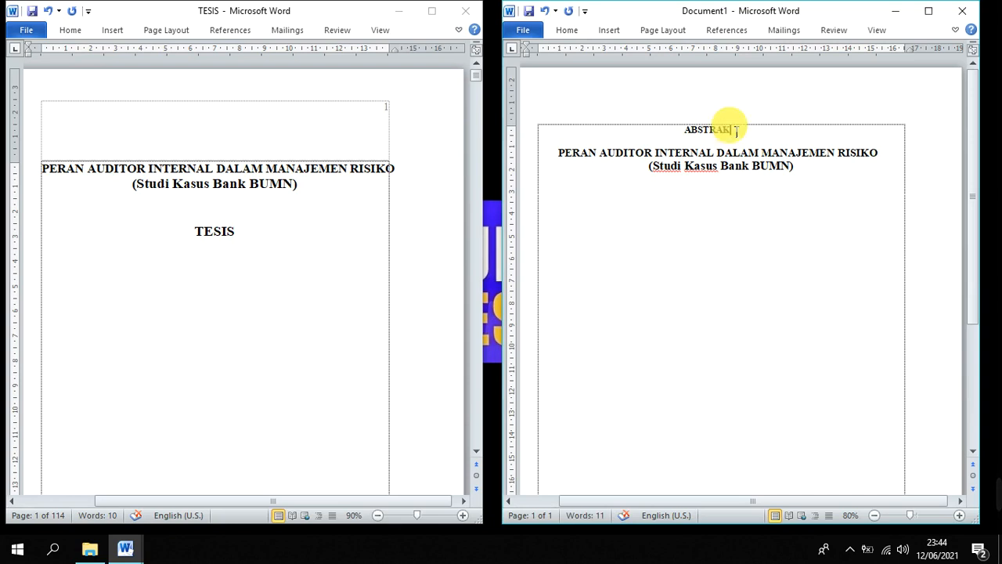
{"action": "key", "text": "Return"}
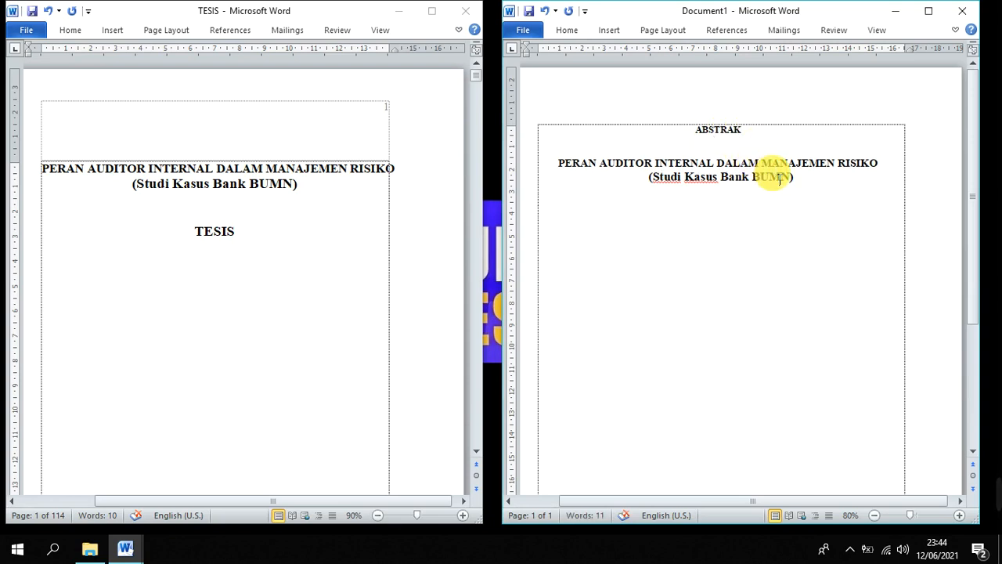
{"action": "left_click_drag", "start_coordinate": [816, 179], "coordinate": [564, 175]}
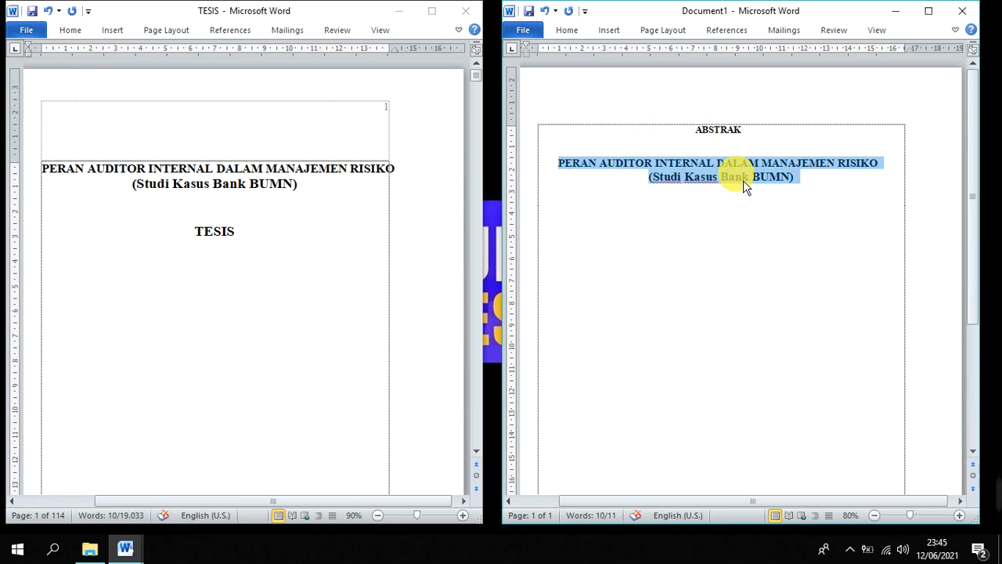
{"action": "left_click", "coordinate": [553, 170]}
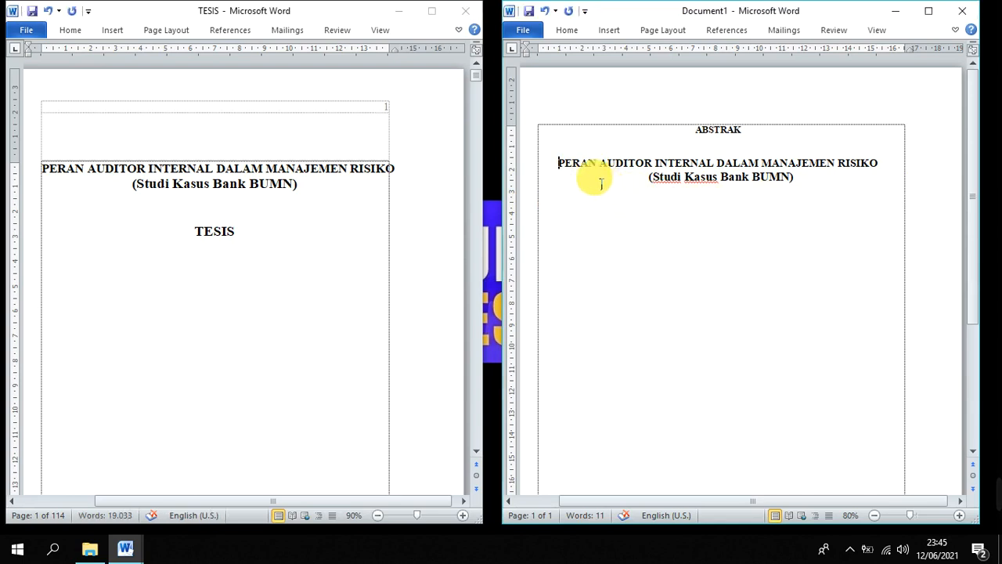
{"action": "left_click_drag", "start_coordinate": [575, 168], "coordinate": [805, 202]}
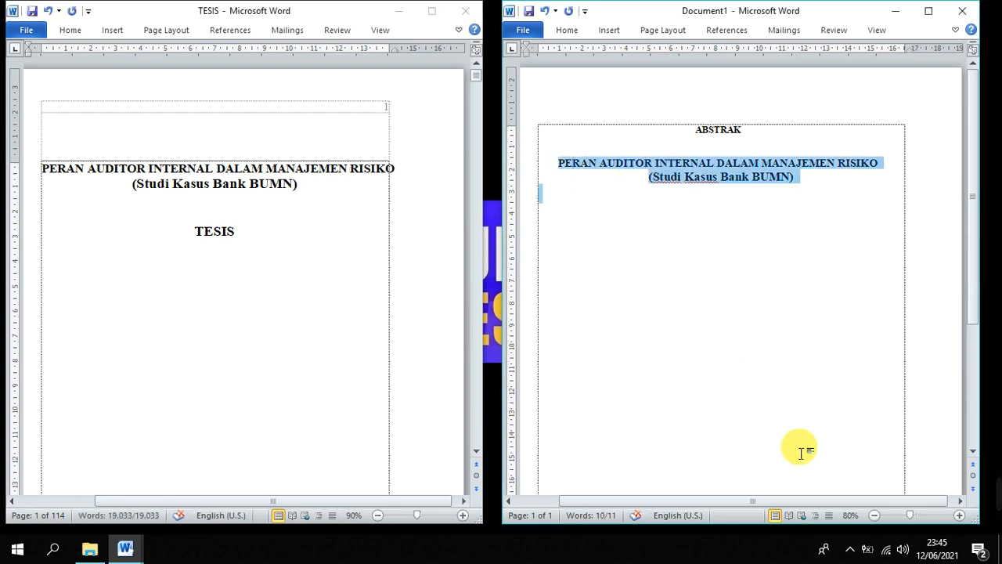
{"action": "left_click", "coordinate": [850, 549]}
{"action": "left_click", "coordinate": [771, 419]}
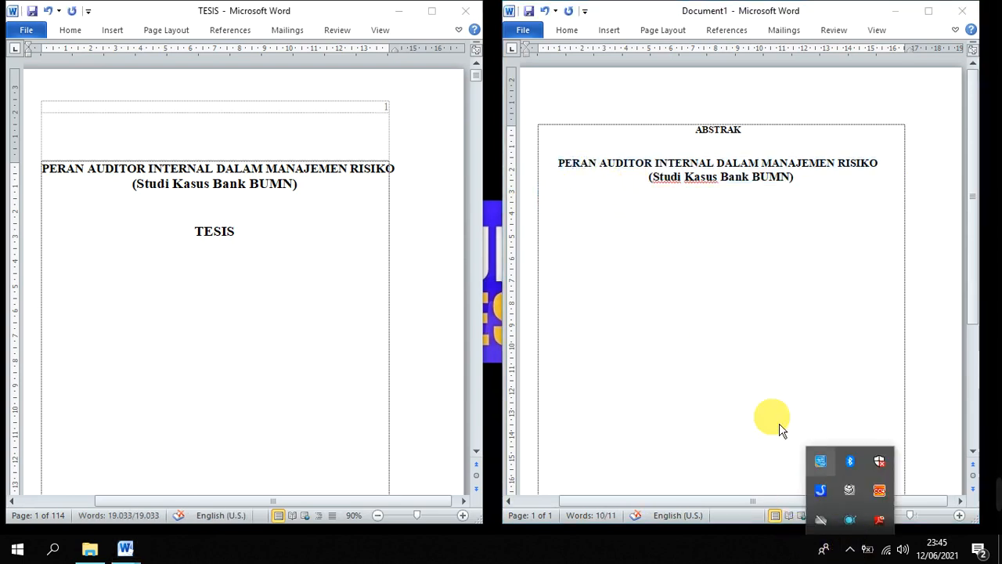
{"action": "left_click", "coordinate": [749, 311]}
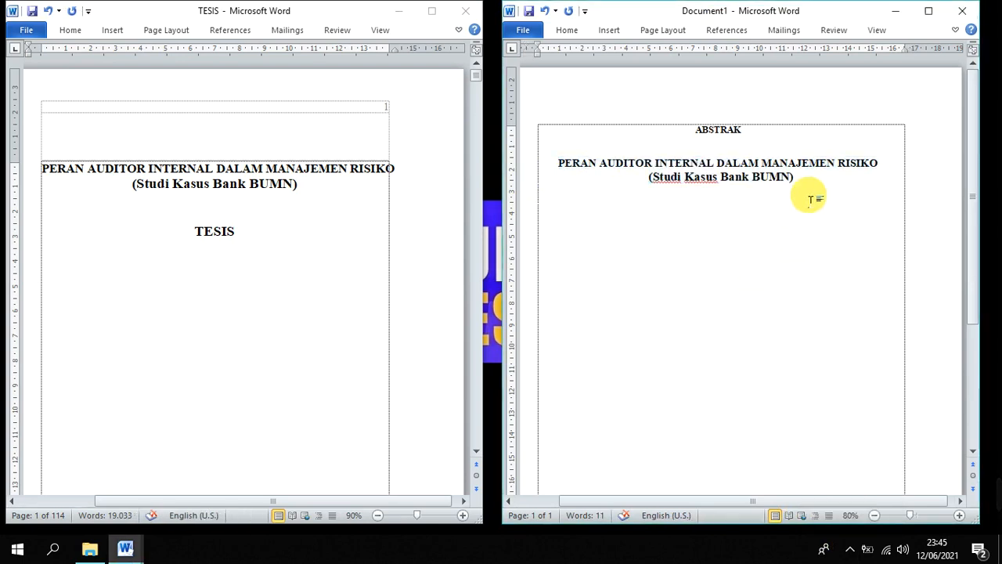
{"action": "left_click_drag", "start_coordinate": [809, 183], "coordinate": [574, 162]}
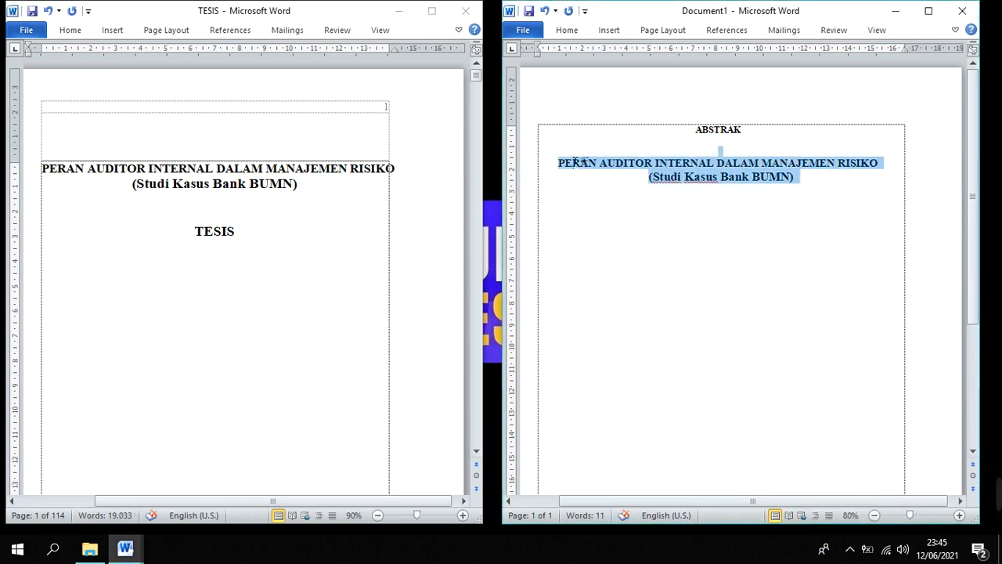
{"action": "left_click", "coordinate": [581, 200]}
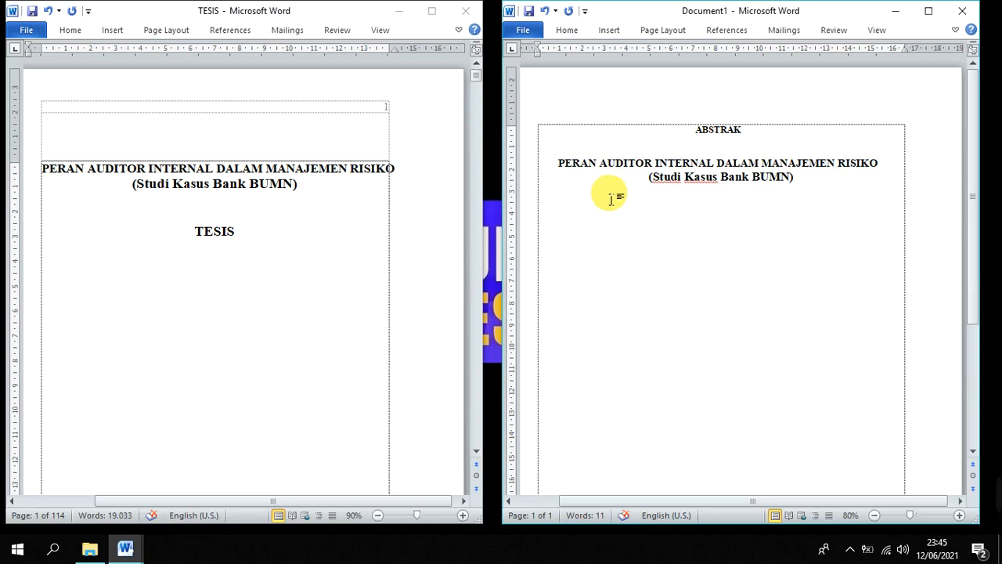
{"action": "left_click_drag", "start_coordinate": [806, 195], "coordinate": [557, 162]}
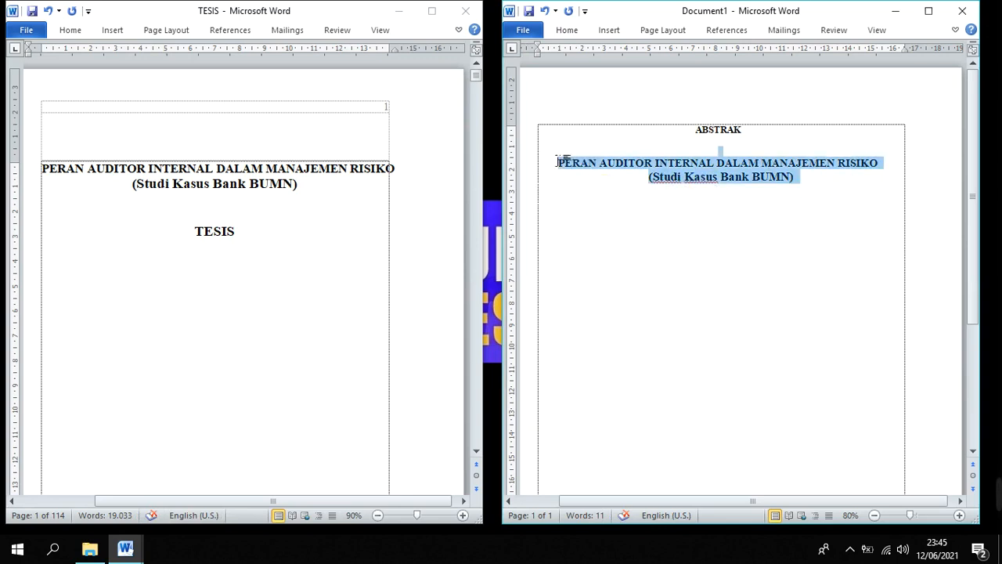
{"action": "left_click", "coordinate": [844, 198]}
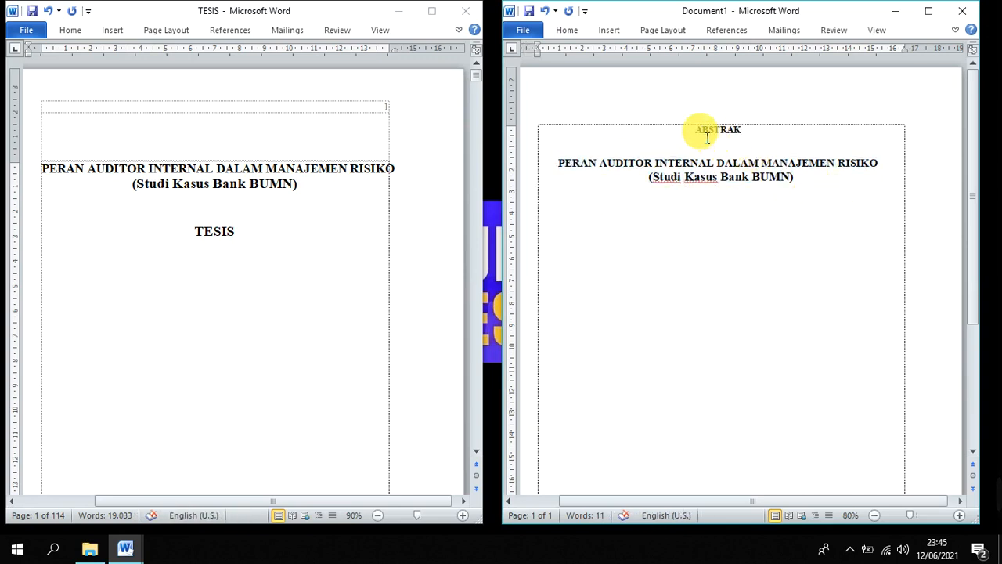
Set the ABSTRAK heading and the title to font size 12 and add an empty line below the title
{"action": "left_click_drag", "start_coordinate": [707, 137], "coordinate": [772, 203]}
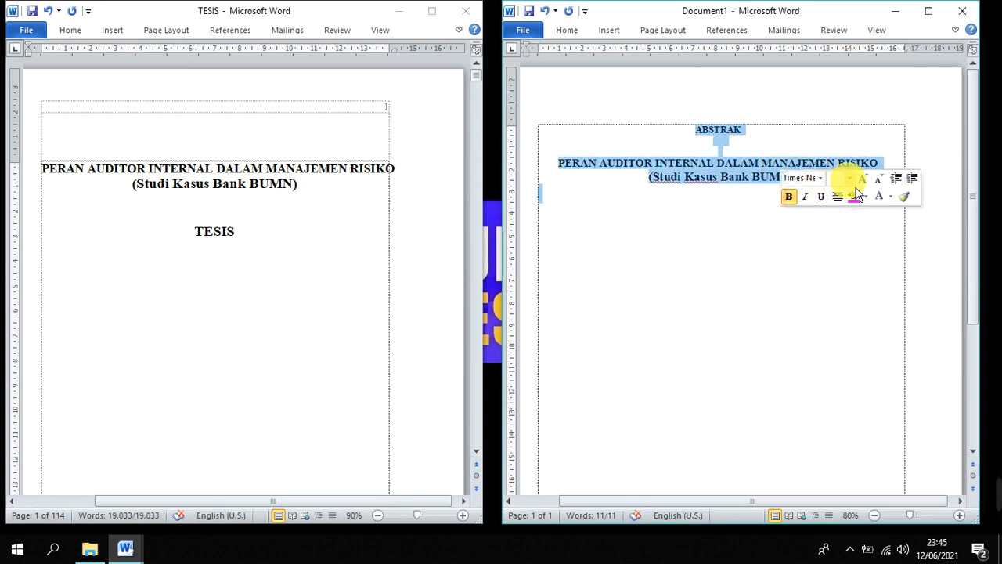
{"action": "left_click", "coordinate": [849, 177]}
{"action": "left_click", "coordinate": [834, 244]}
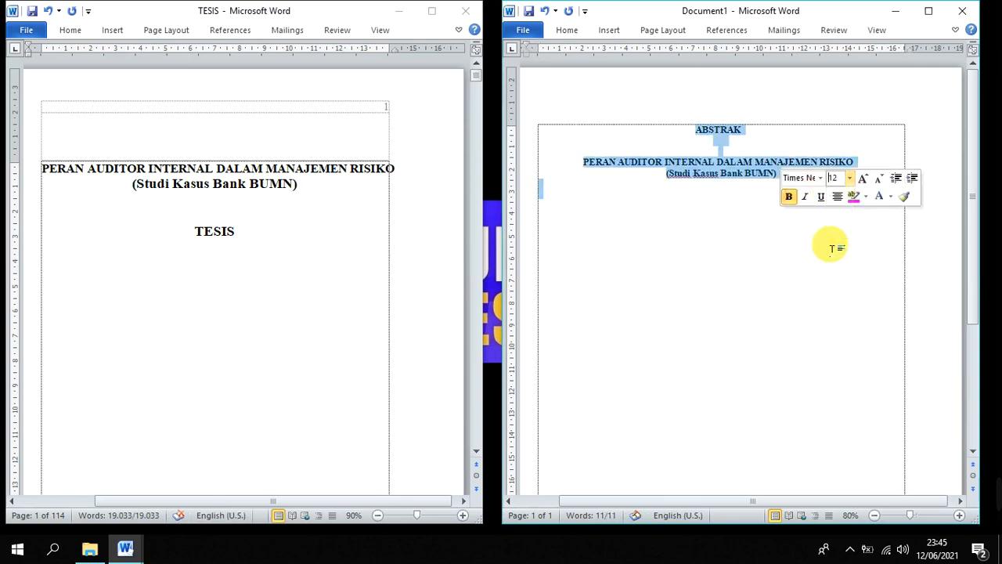
{"action": "left_click", "coordinate": [817, 245]}
{"action": "key", "text": "Return"}
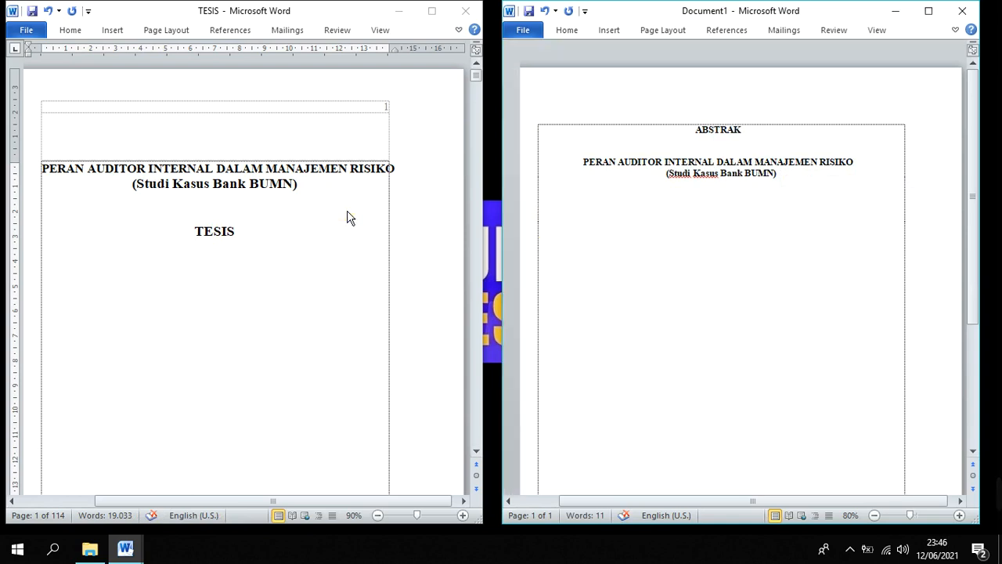
Search the TESIS document for "tujuan penelitian" and go to the section 1.3 heading in the body text
{"action": "left_click", "coordinate": [299, 212]}
{"action": "key", "text": "ctrl+h"}
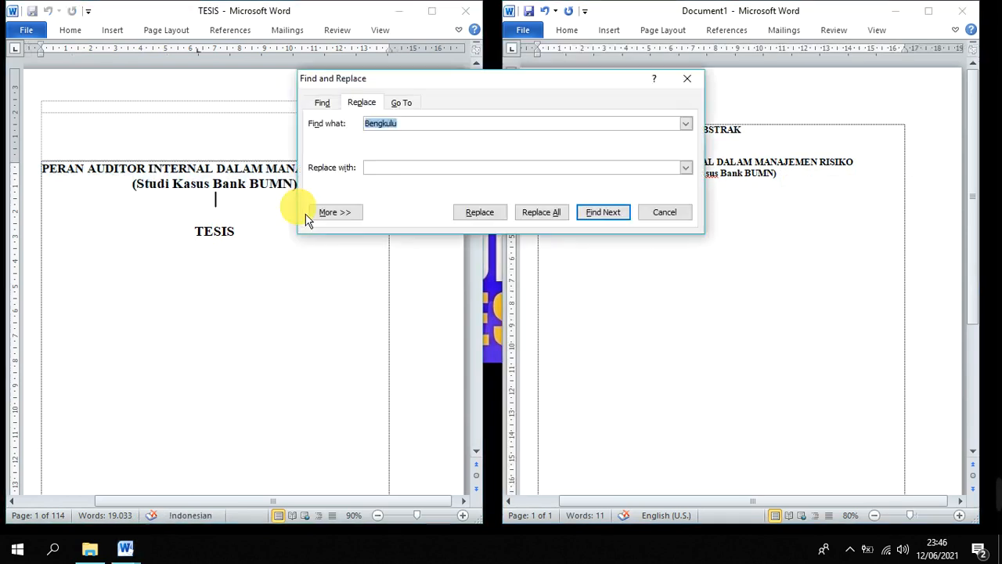
{"action": "type", "text": "tujuan penelitian"}
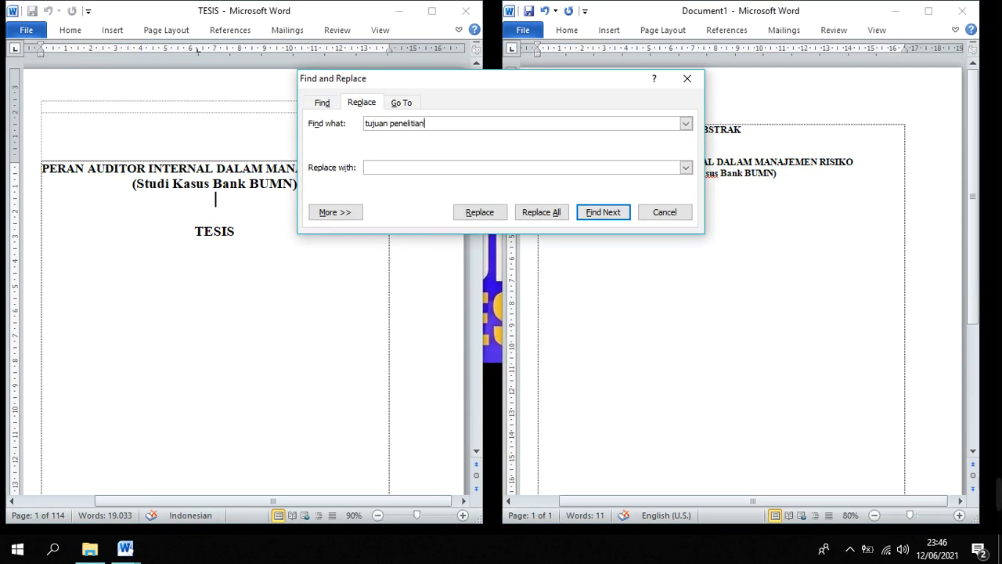
{"action": "key", "text": "Return"}
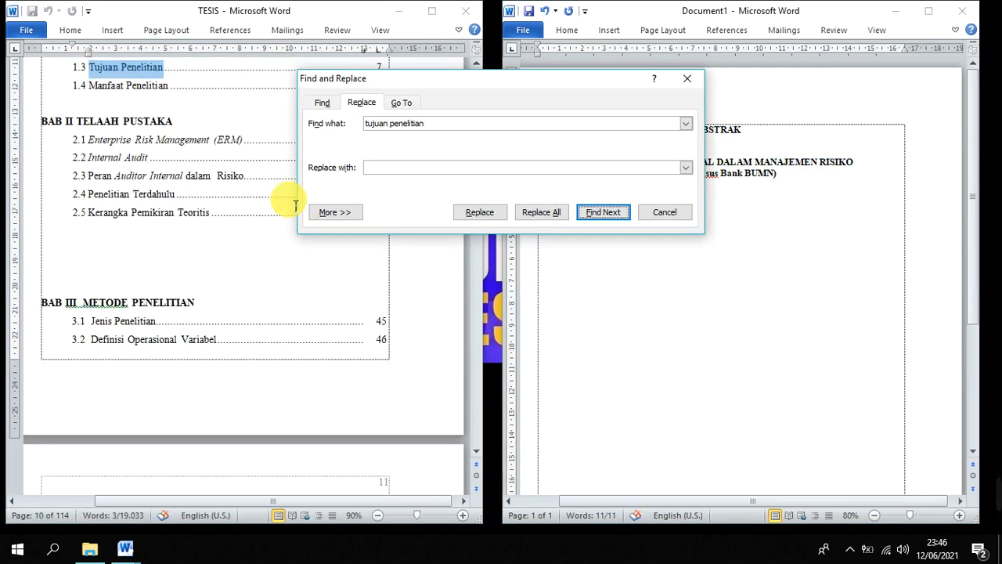
{"action": "key", "text": "Return"}
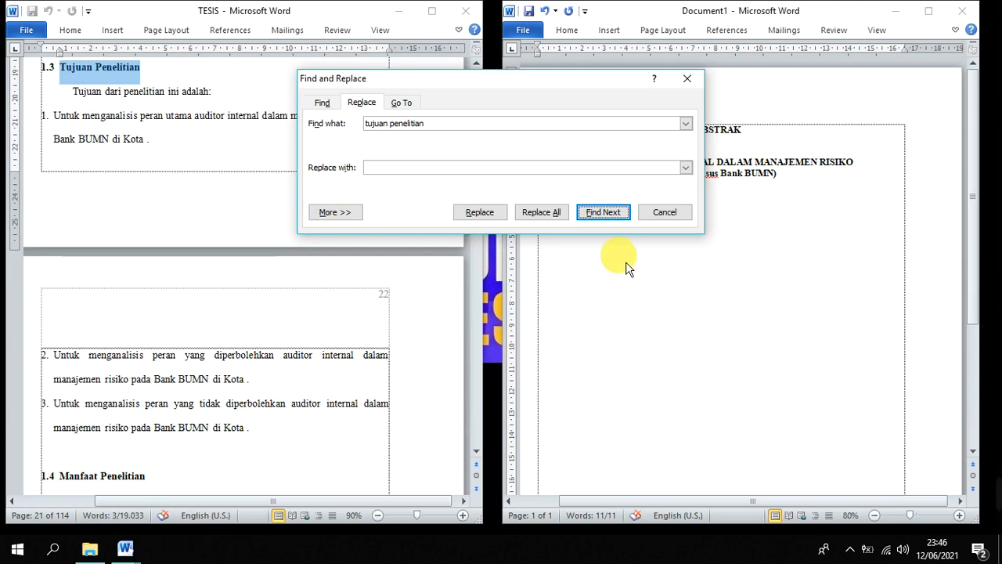
{"action": "left_click", "coordinate": [678, 213]}
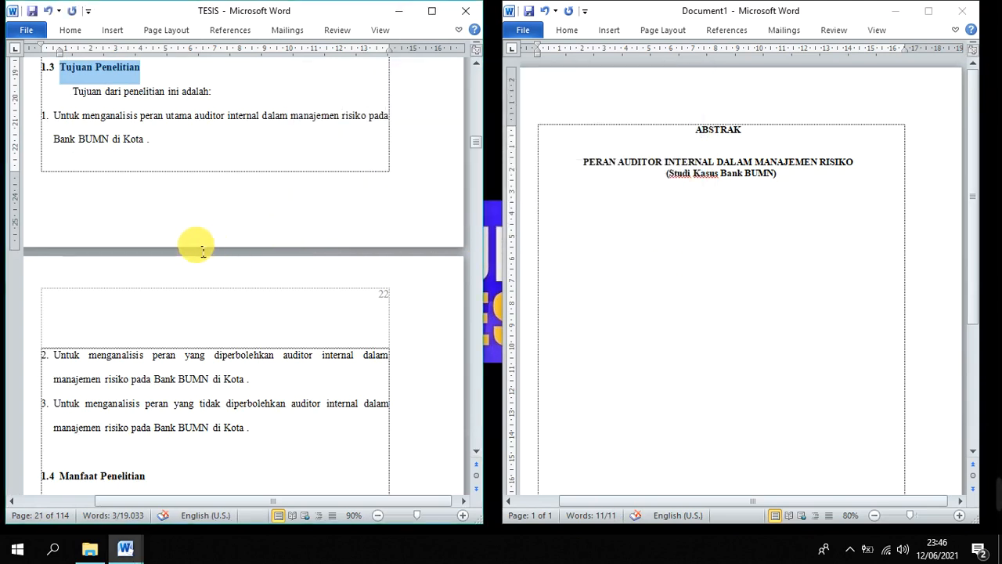
Copy the section 1.3 objectives from item 1 through "tidak diperbolehkan" in item 3 and paste them below the title in Document1
{"action": "left_click", "coordinate": [168, 375]}
{"action": "left_click", "coordinate": [199, 153]}
{"action": "scroll", "coordinate": [200, 153], "scroll_direction": "up", "scroll_amount": 2}
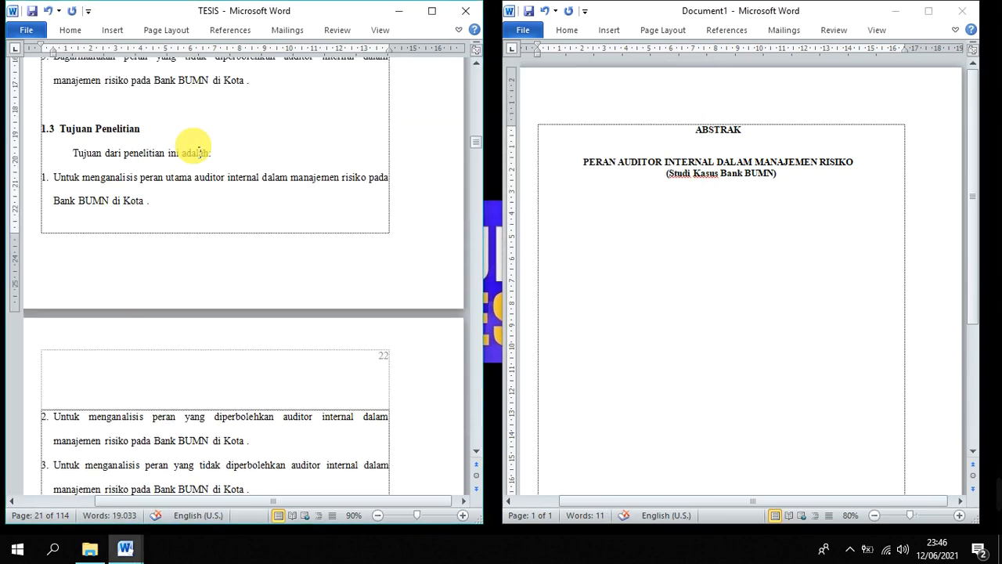
{"action": "scroll", "coordinate": [200, 153], "scroll_direction": "down", "scroll_amount": 3}
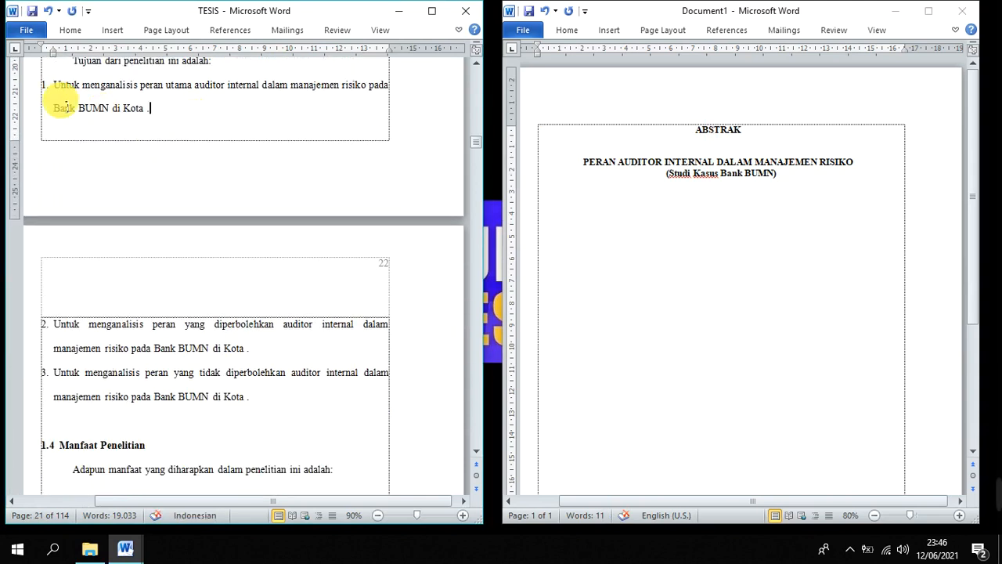
{"action": "left_click_drag", "start_coordinate": [52, 85], "coordinate": [292, 373]}
{"action": "right_click", "coordinate": [131, 94]}
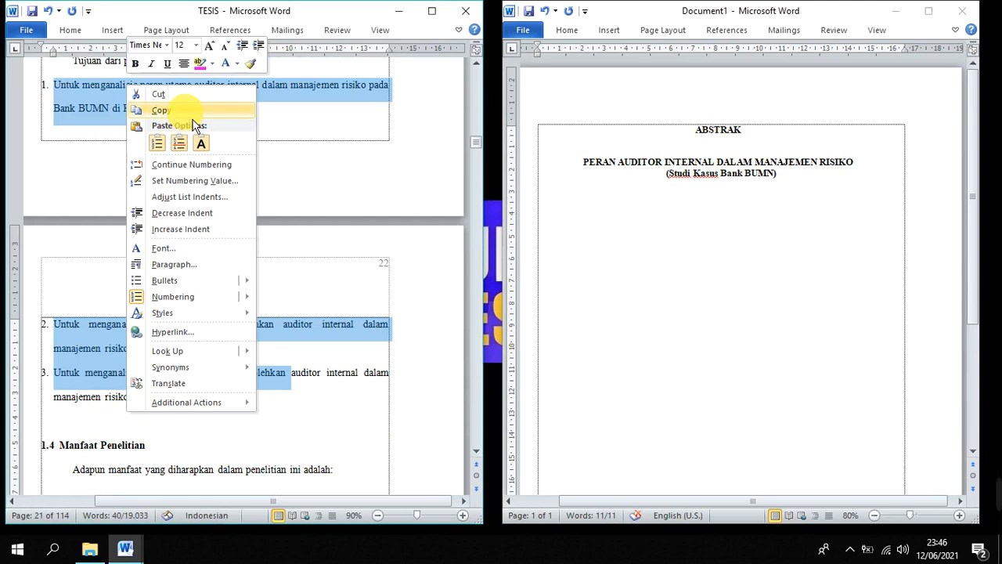
{"action": "left_click", "coordinate": [199, 111]}
{"action": "left_click", "coordinate": [760, 289]}
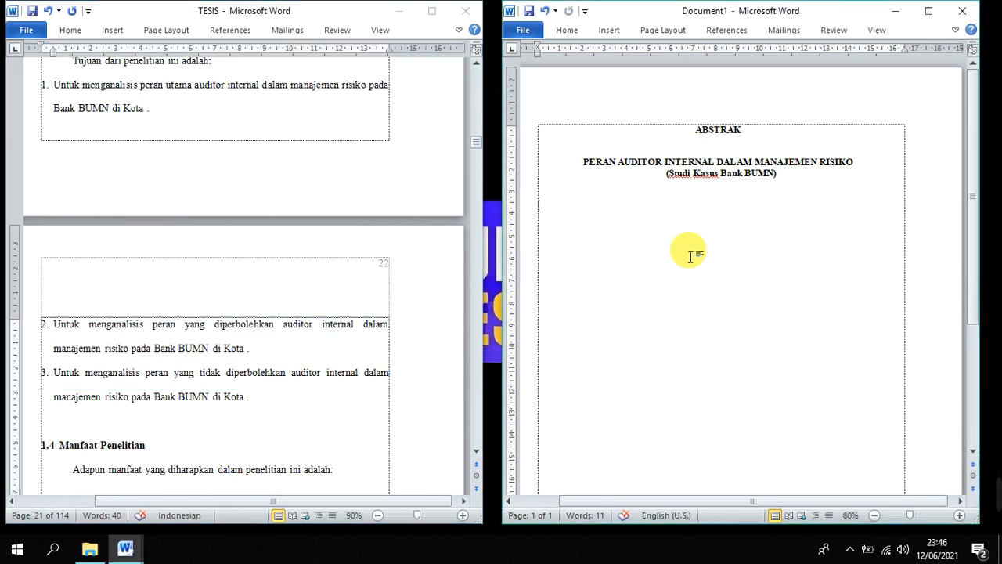
{"action": "left_click", "coordinate": [667, 242]}
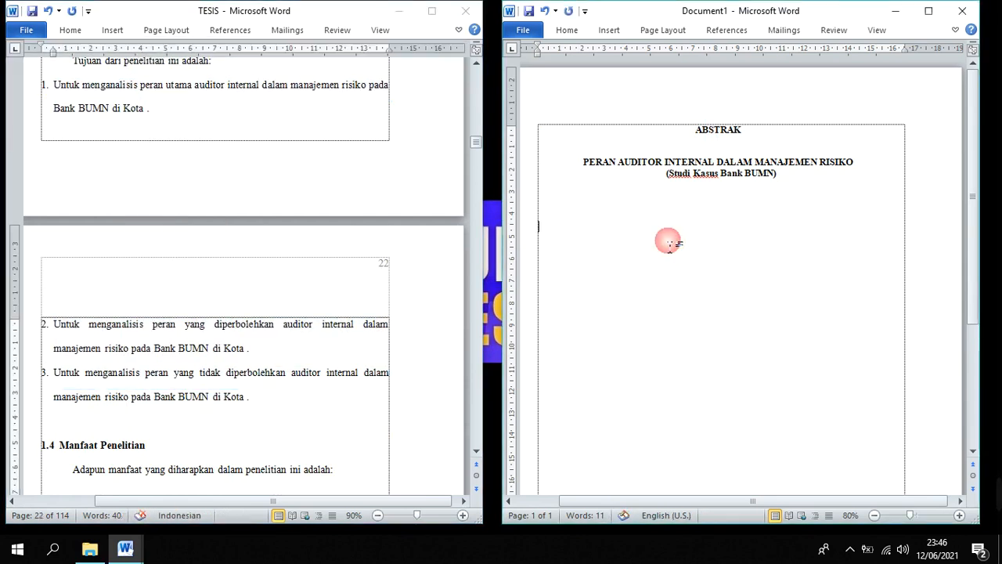
{"action": "key", "text": "ctrl+v"}
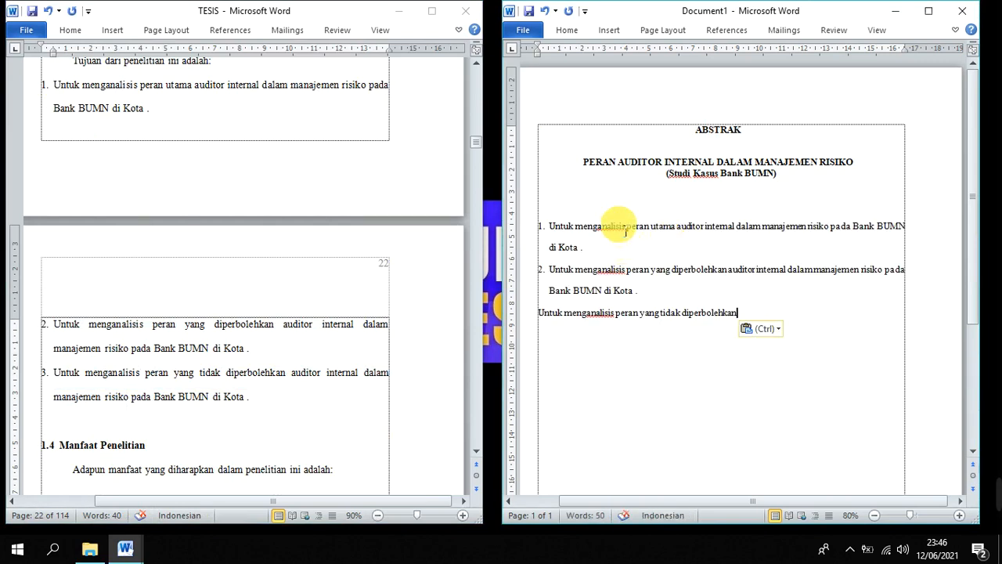
Begin the first objective in Document1 with "Penelitian ini bertujuan untuk", with "untuk" in lowercase
{"action": "left_click", "coordinate": [550, 227]}
{"action": "type", "text": "PENELIT"}
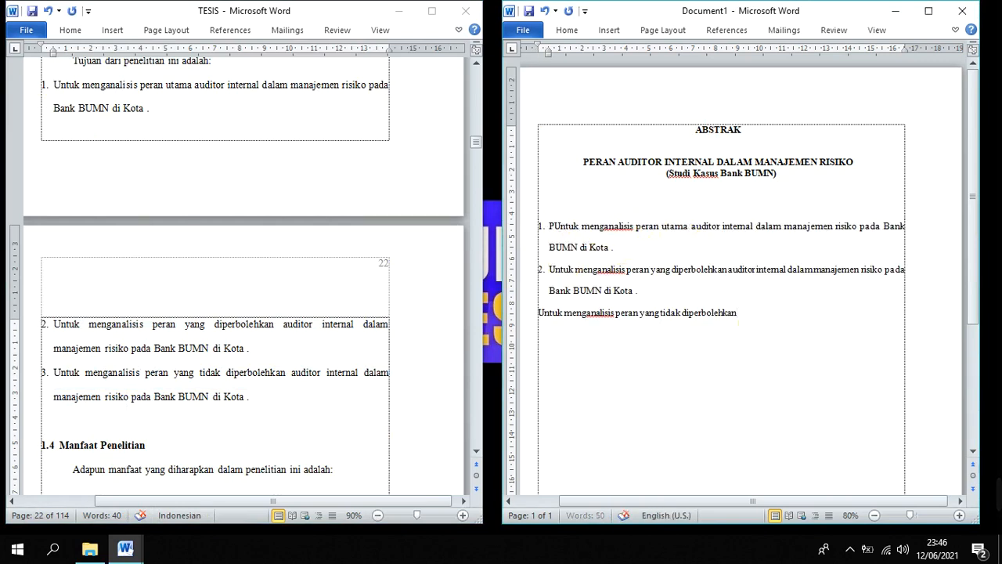
{"action": "key", "text": "BackSpace"}
{"action": "key", "text": "BackSpace"}
{"action": "key", "text": "BackSpace"}
{"action": "key", "text": "BackSpace"}
{"action": "key", "text": "BackSpace"}
{"action": "key", "text": "BackSpace"}
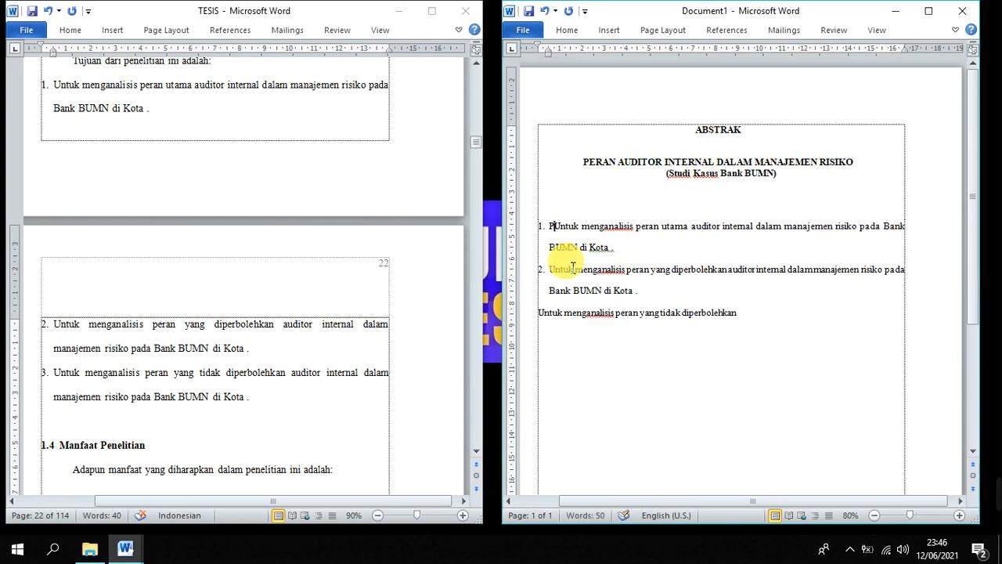
{"action": "type", "text": "enelitia"}
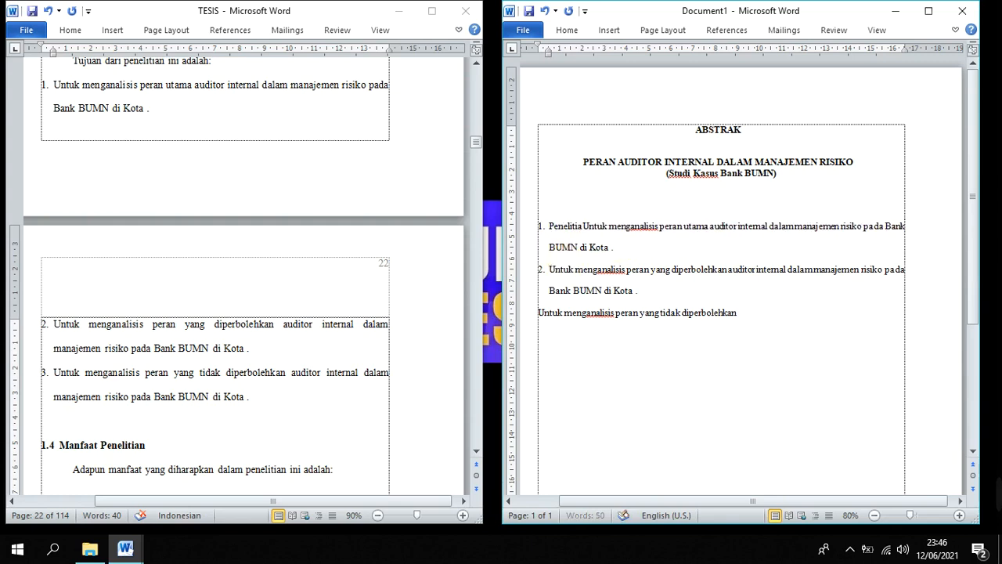
{"action": "type", "text": "n ini"}
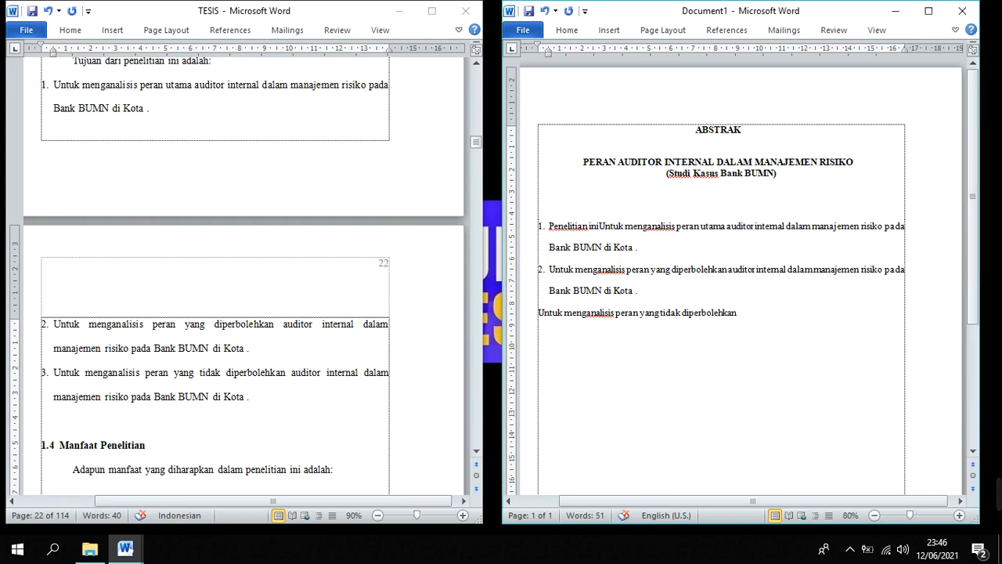
{"action": "type", "text": " ber"}
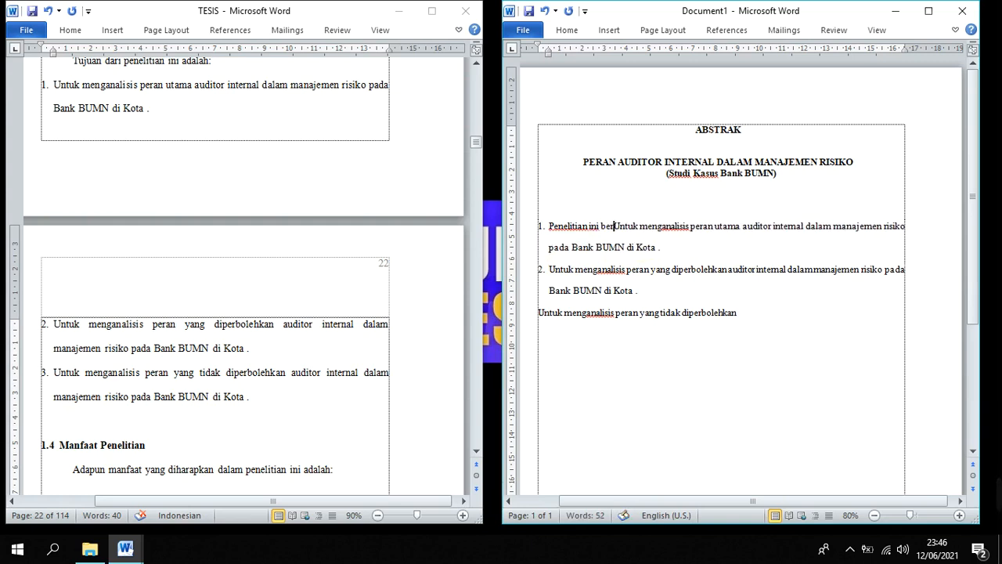
{"action": "type", "text": "tujuan u"}
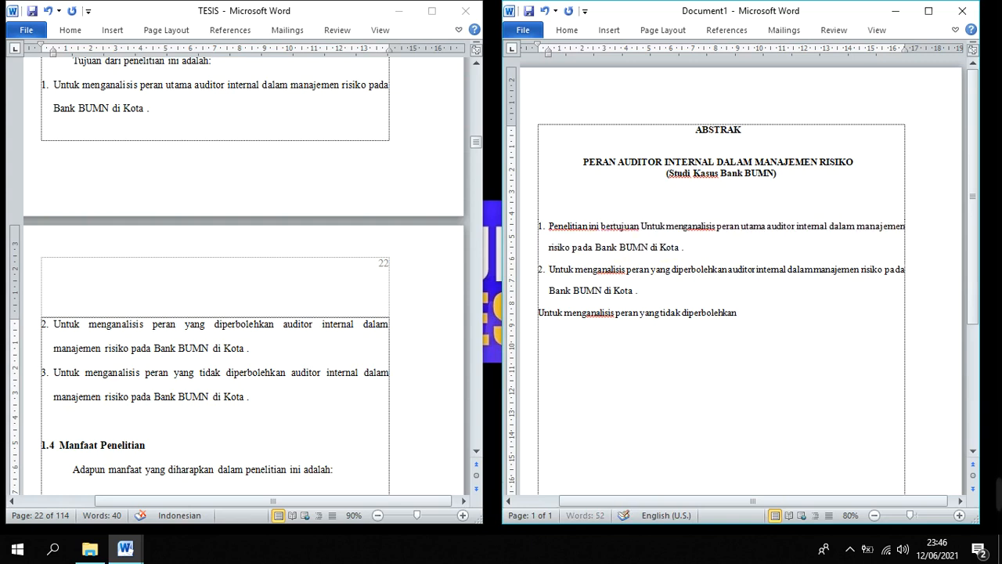
{"action": "key", "text": "Delete"}
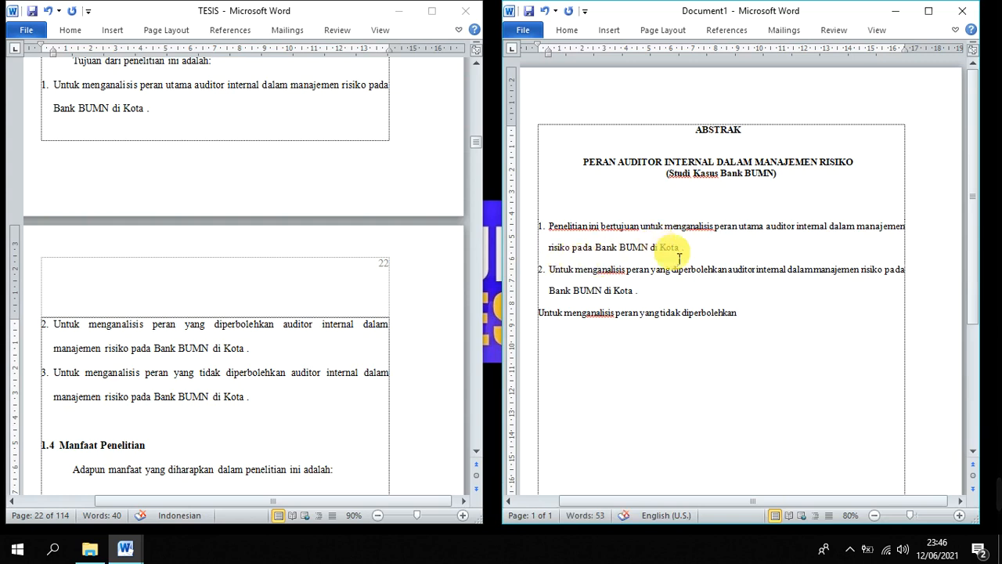
Replace "di Kota ." at the end of the first objective with "dan" and join the second objective to it
{"action": "scroll", "coordinate": [666, 249], "scroll_direction": "up", "scroll_amount": 1, "text": "ctrl"}
{"action": "left_click", "coordinate": [790, 272]}
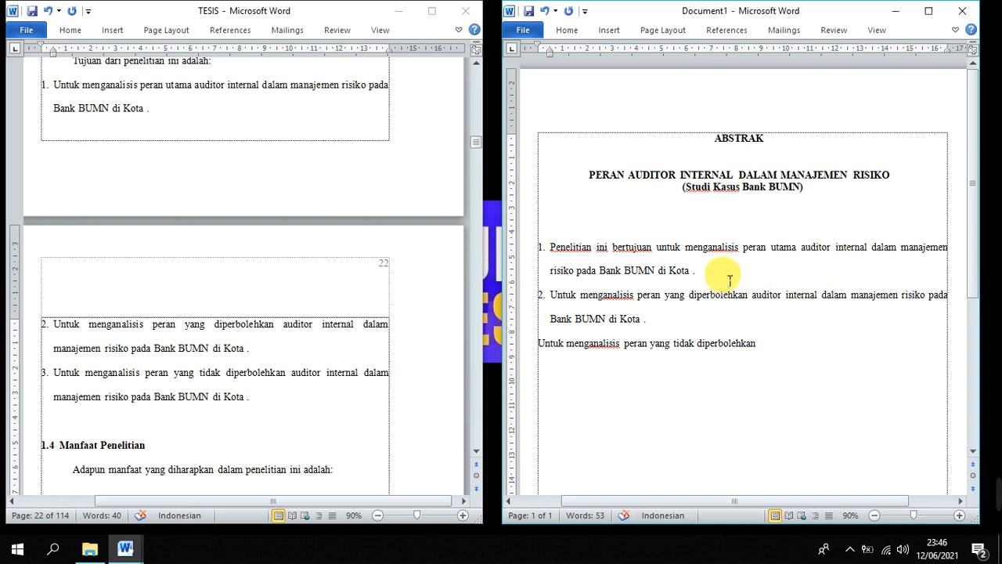
{"action": "left_click_drag", "start_coordinate": [705, 272], "coordinate": [666, 283]}
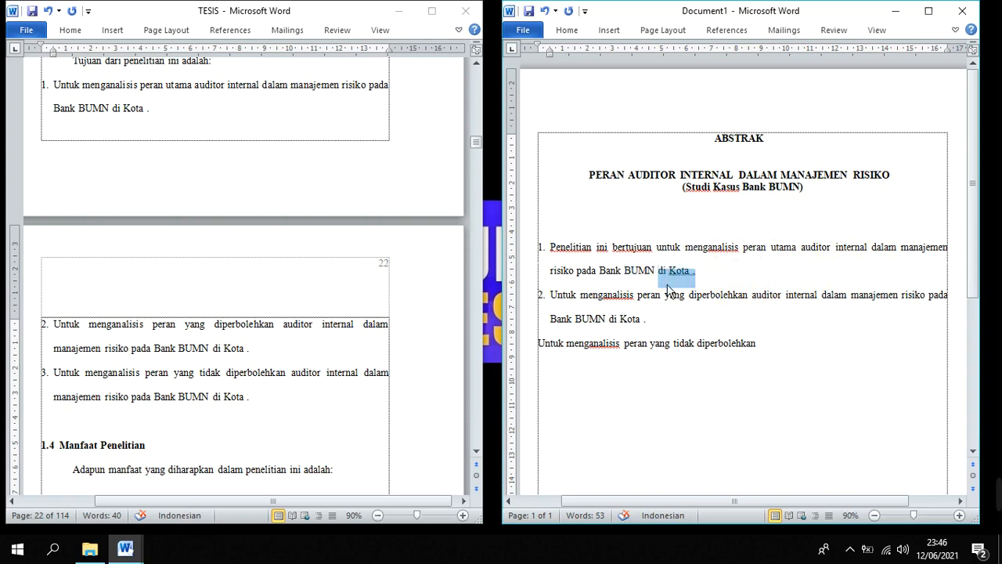
{"action": "key", "text": "BackSpace"}
{"action": "type", "text": "dan"}
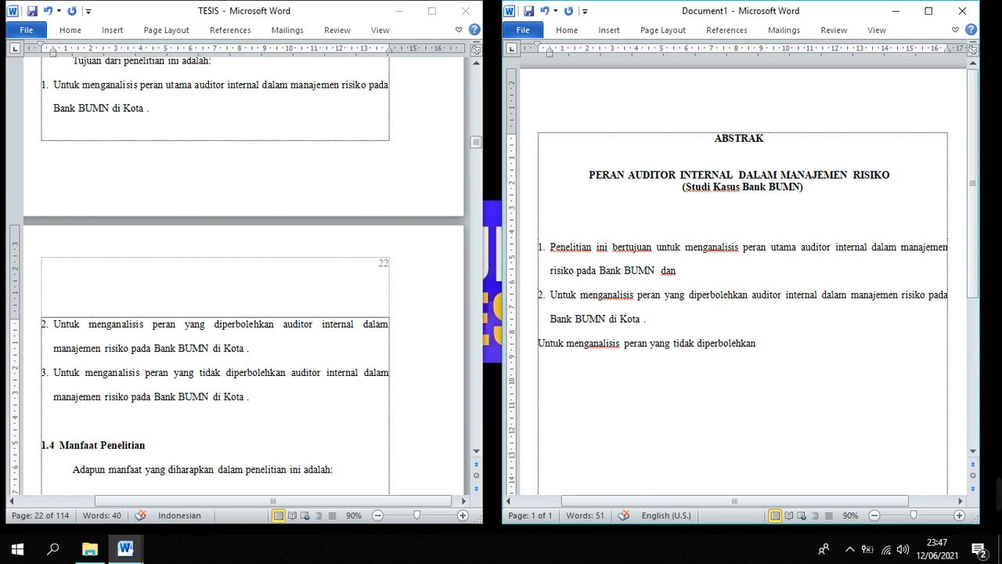
{"action": "key", "text": "Delete"}
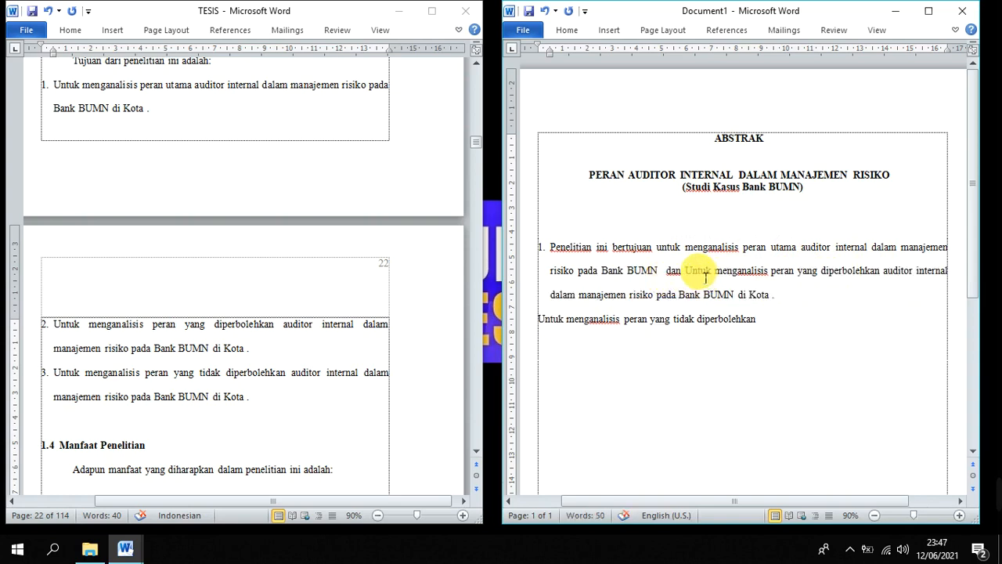
Delete "Untuk menganalisis" after "dan" and the "di Kota ." ending from the joined objective
{"action": "left_click_drag", "start_coordinate": [785, 278], "coordinate": [756, 280]}
{"action": "left_click", "coordinate": [701, 280]}
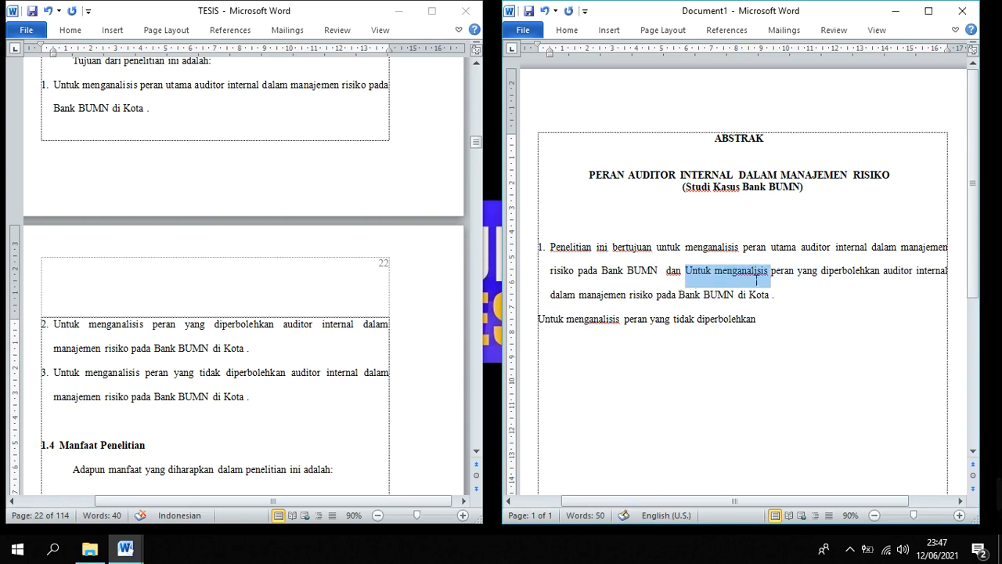
{"action": "key", "text": "Delete"}
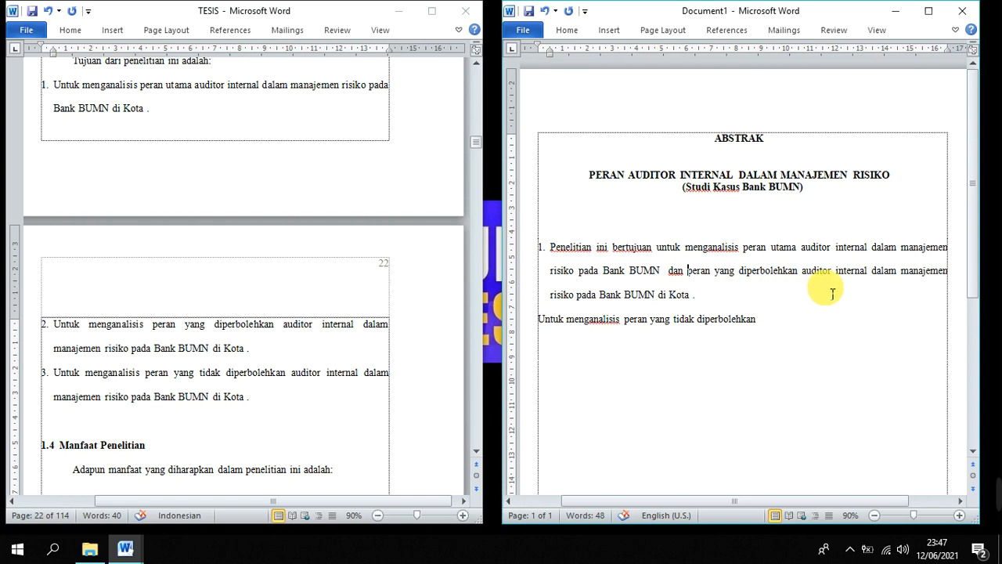
{"action": "left_click_drag", "start_coordinate": [696, 298], "coordinate": [667, 300]}
{"action": "key", "text": "Delete"}
Copy objective 3 from "menganalisis" through "Bank BUMN" in TESIS, paste it after Document1's last line, and join that line to the numbered paragraph
{"action": "left_click", "coordinate": [145, 421]}
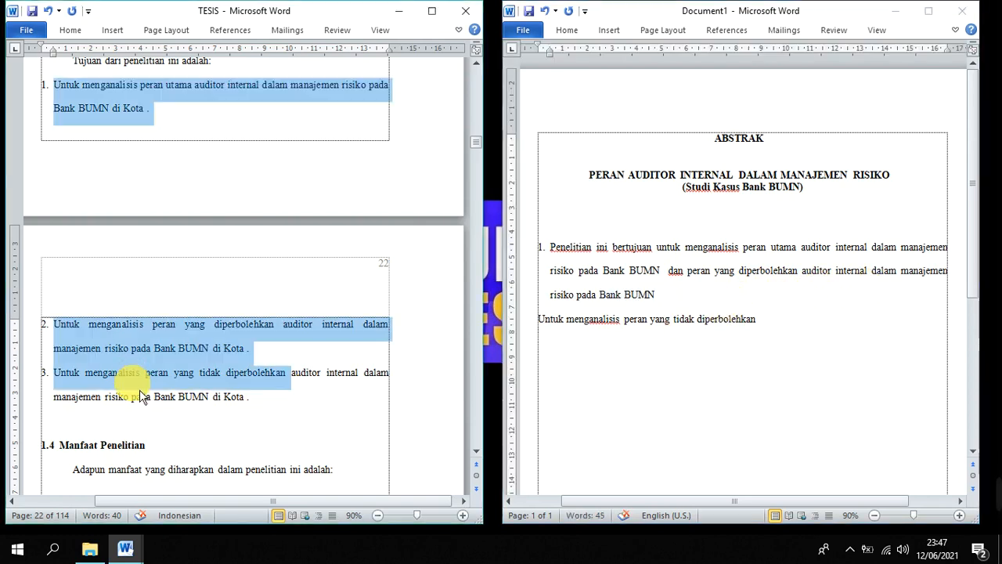
{"action": "left_click_drag", "start_coordinate": [125, 374], "coordinate": [228, 399]}
{"action": "key", "text": "ctrl+c"}
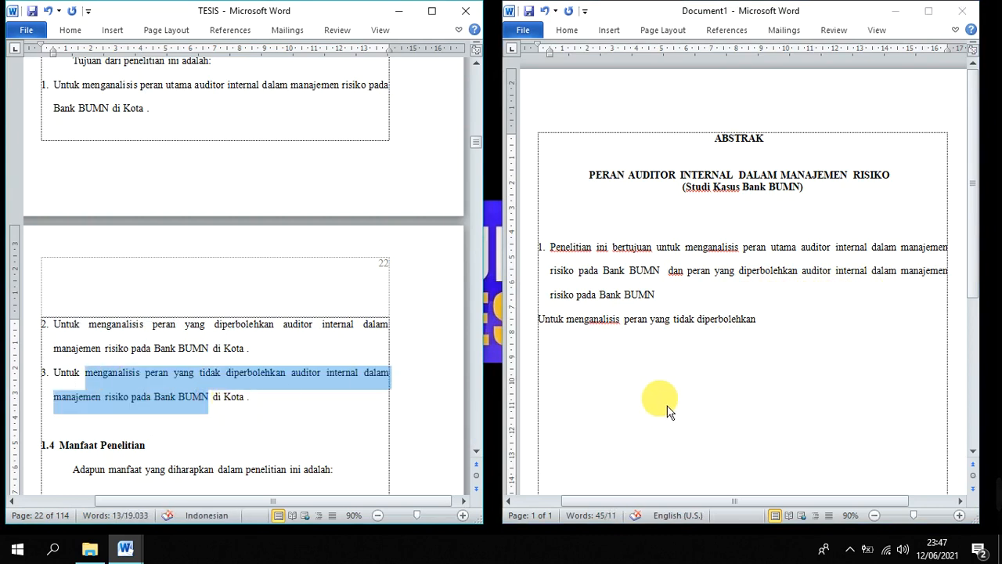
{"action": "left_click", "coordinate": [776, 328]}
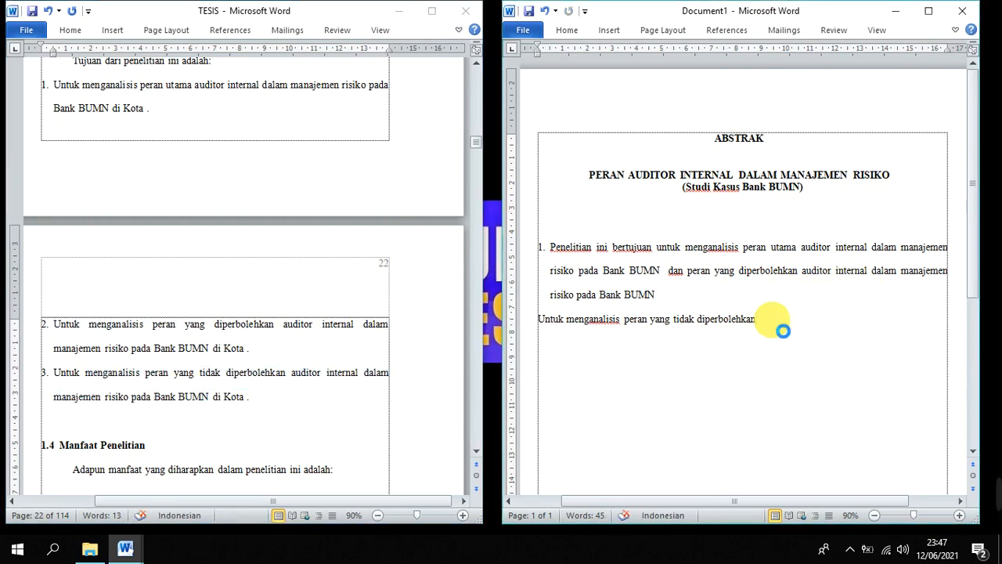
{"action": "key", "text": "ctrl+v"}
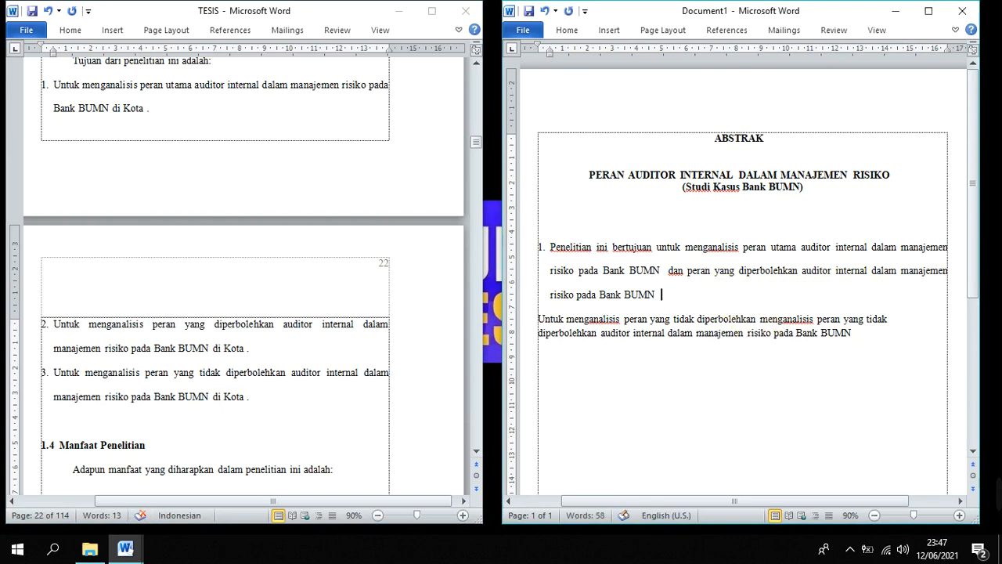
{"action": "key", "text": "Delete"}
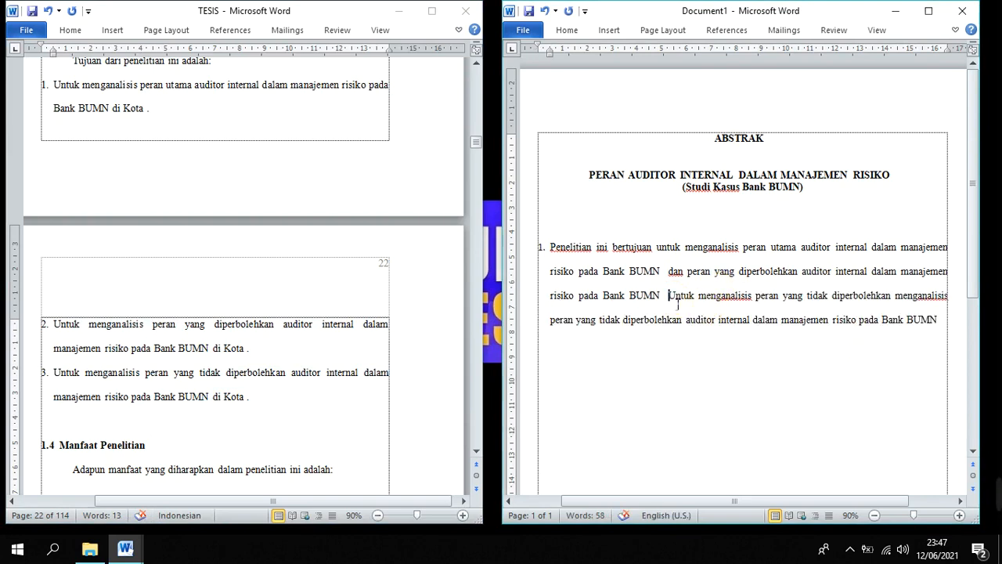
Delete the word "Untuk" and the duplicated "menganalisis peran yang tidak diperbolehkan" from the joined third objective
{"action": "double_click", "coordinate": [677, 298]}
{"action": "key", "text": "Delete"}
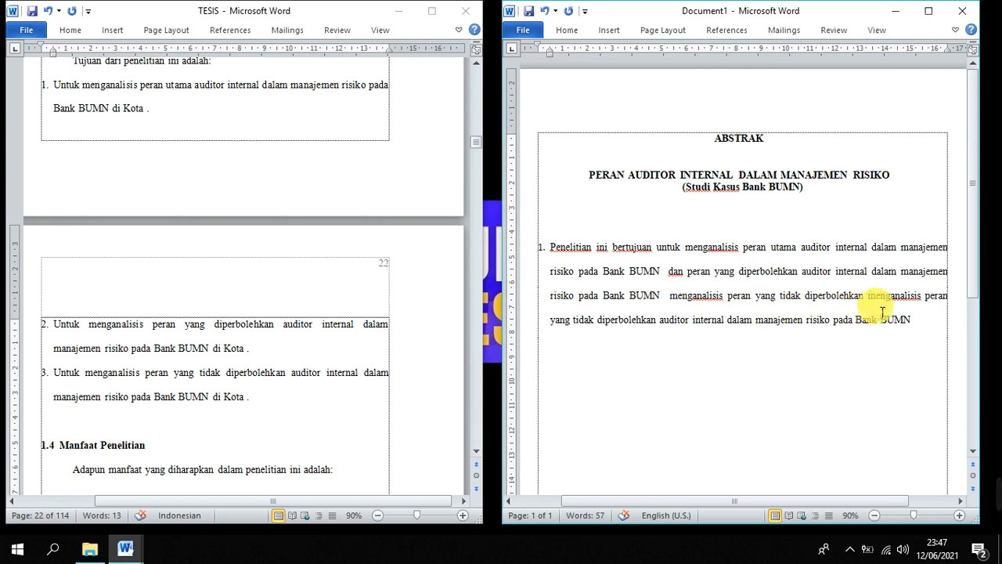
{"action": "left_click", "coordinate": [870, 298]}
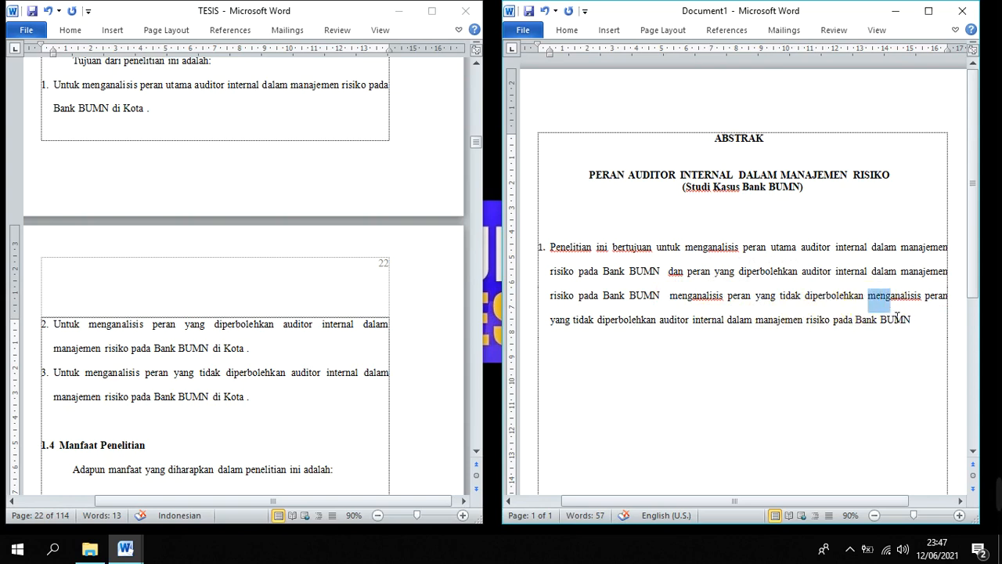
{"action": "left_click_drag", "start_coordinate": [897, 316], "coordinate": [686, 306]}
{"action": "key", "text": "Delete"}
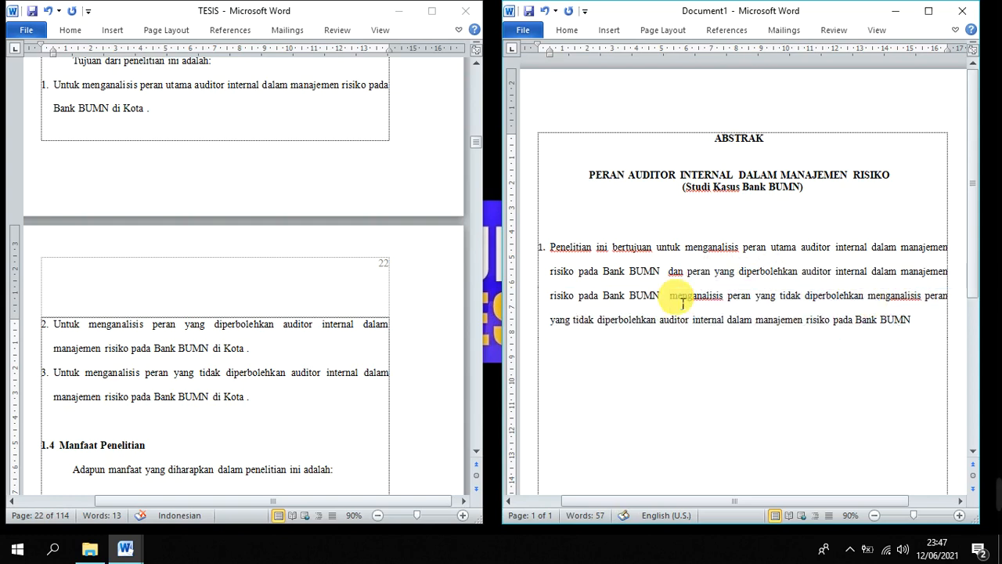
Remove the list number and the indent from the abstract paragraph
{"action": "left_click", "coordinate": [544, 250]}
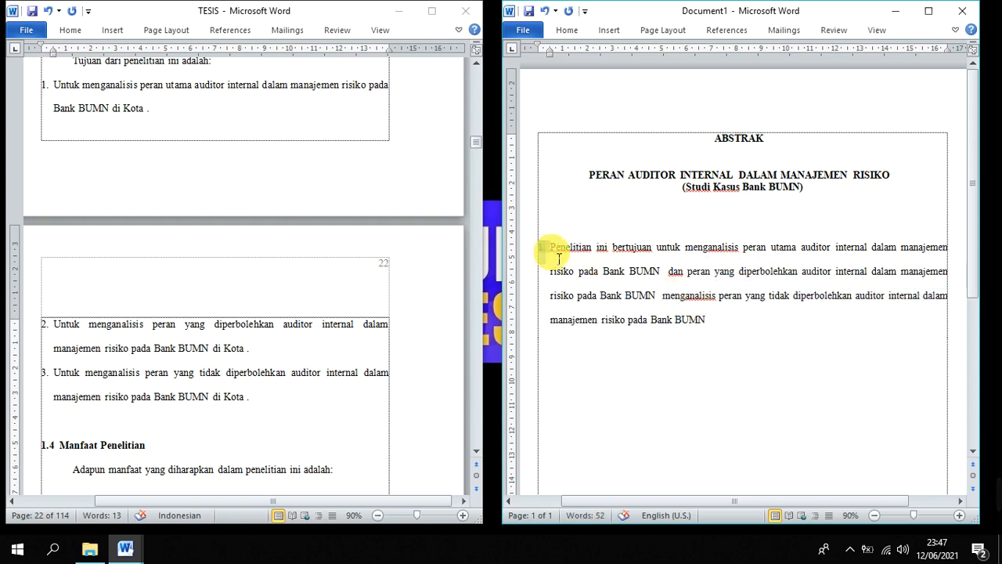
{"action": "left_click", "coordinate": [562, 264]}
{"action": "key", "text": "BackSpace"}
{"action": "key", "text": "BackSpace"}
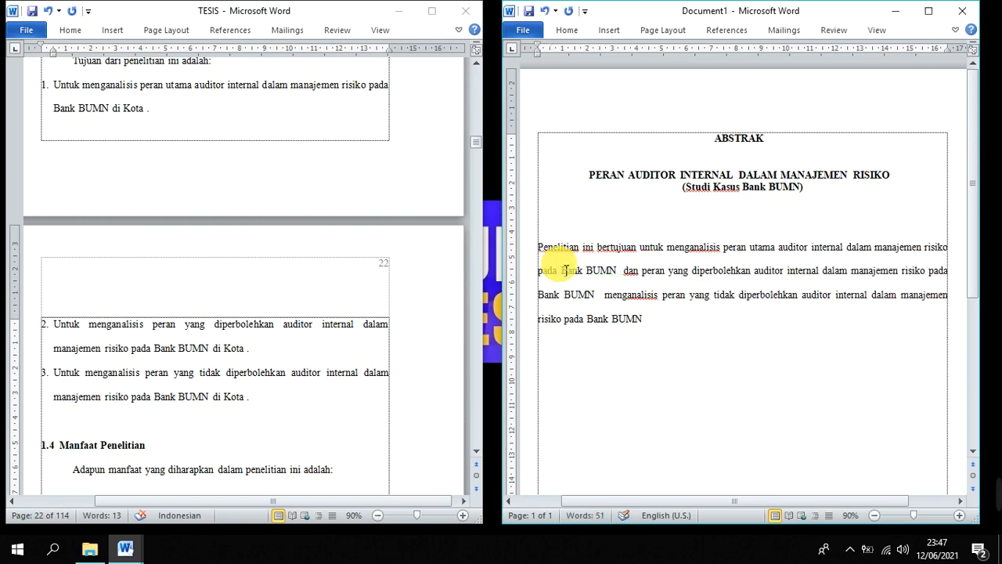
Set the abstract paragraph to single line spacing and end it with a period
{"action": "left_click", "coordinate": [699, 329]}
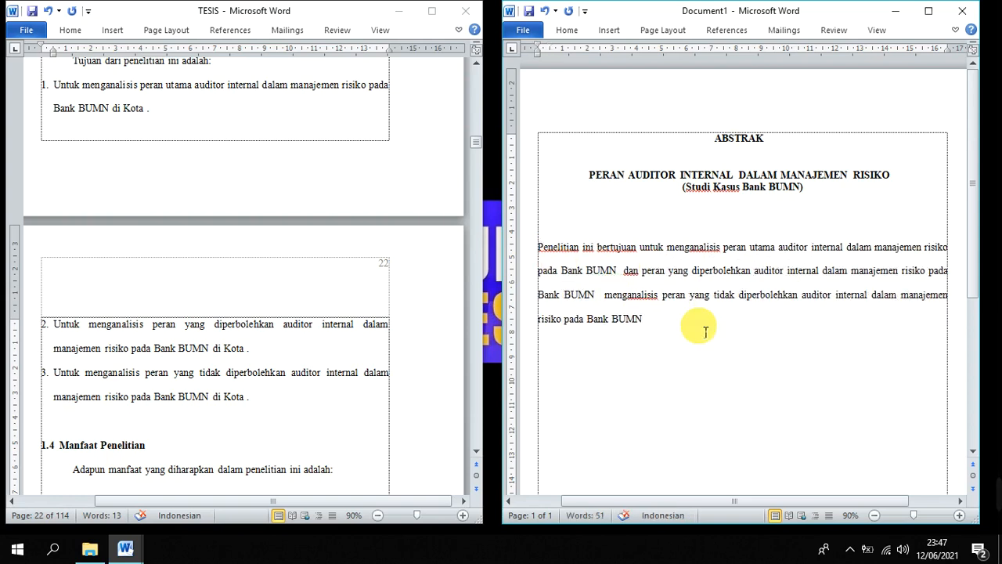
{"action": "left_click_drag", "start_coordinate": [704, 331], "coordinate": [552, 264]}
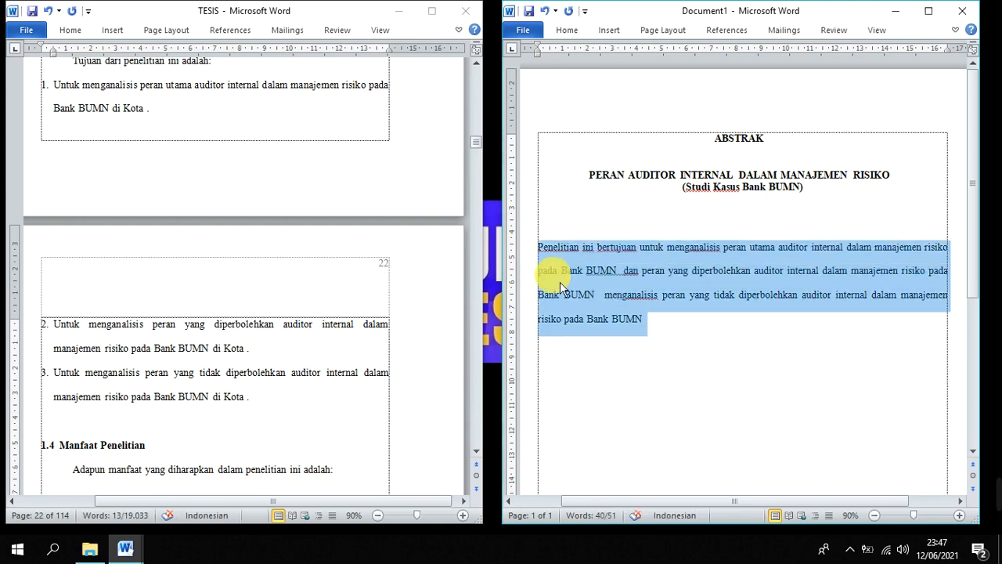
{"action": "key", "text": "ctrl+1"}
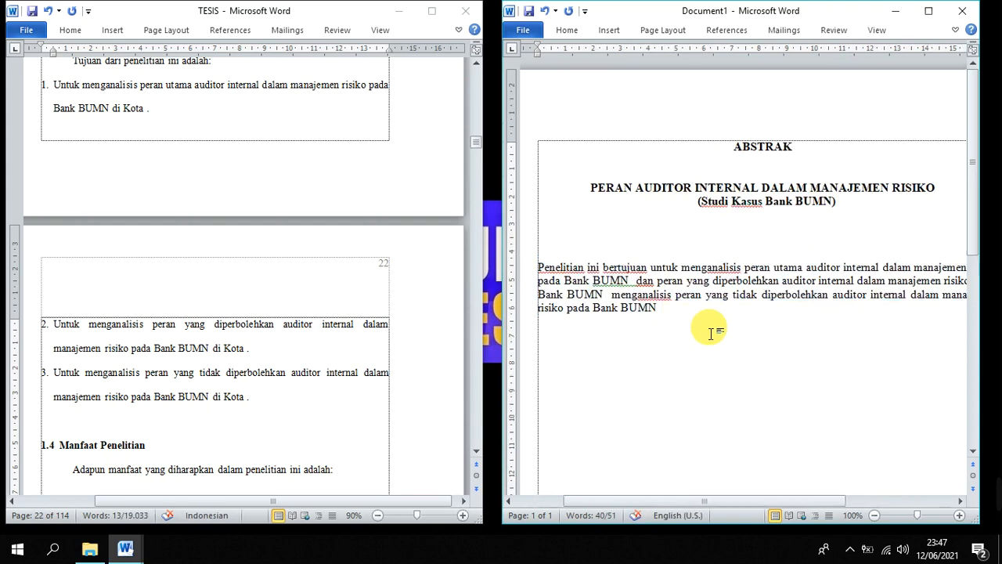
{"action": "scroll", "coordinate": [708, 331], "scroll_direction": "up", "scroll_amount": 2, "text": "ctrl"}
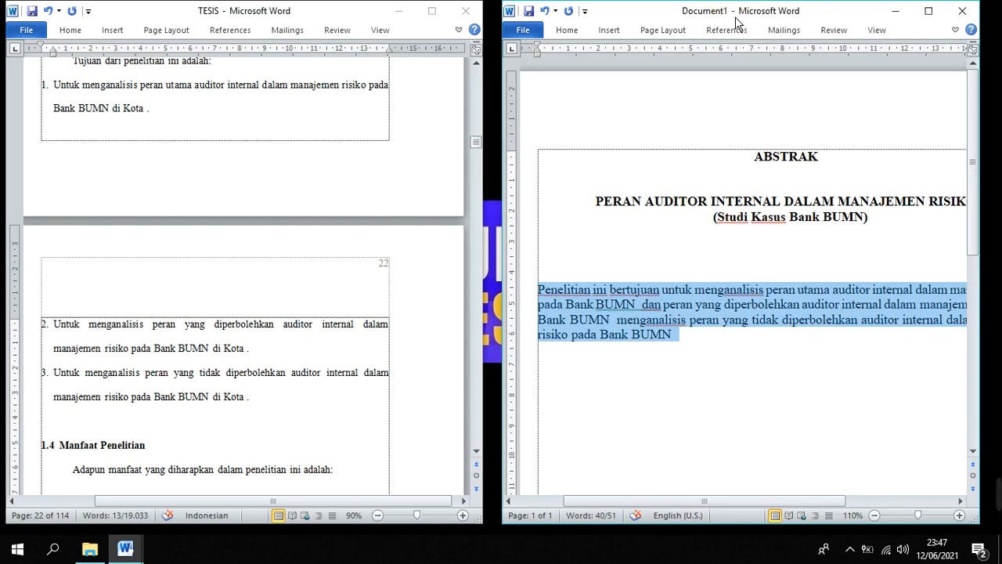
{"action": "left_click_drag", "start_coordinate": [734, 15], "coordinate": [723, 11]}
{"action": "scroll", "coordinate": [750, 159], "scroll_direction": "down", "scroll_amount": 2}
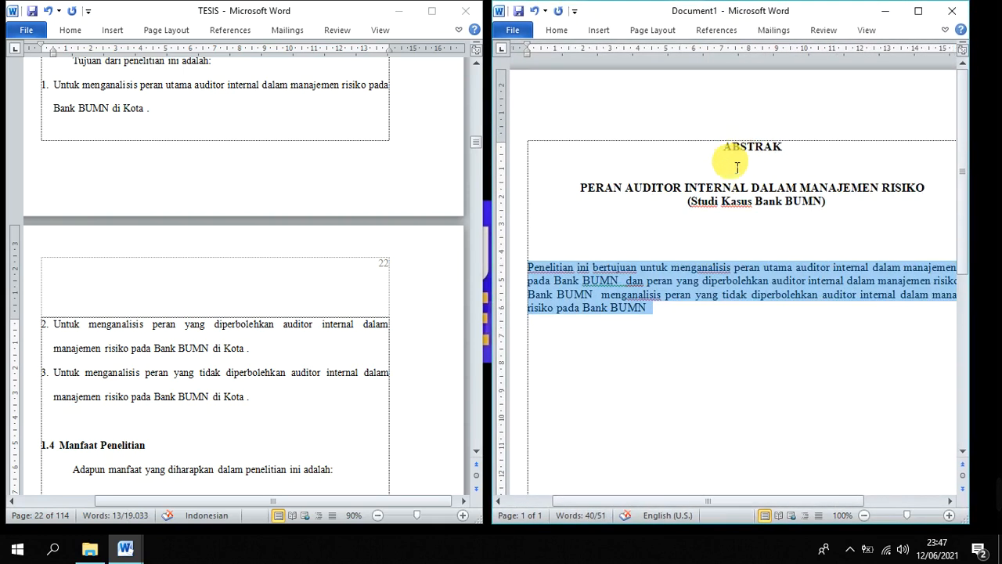
{"action": "left_click", "coordinate": [747, 232]}
{"action": "left_click", "coordinate": [746, 229]}
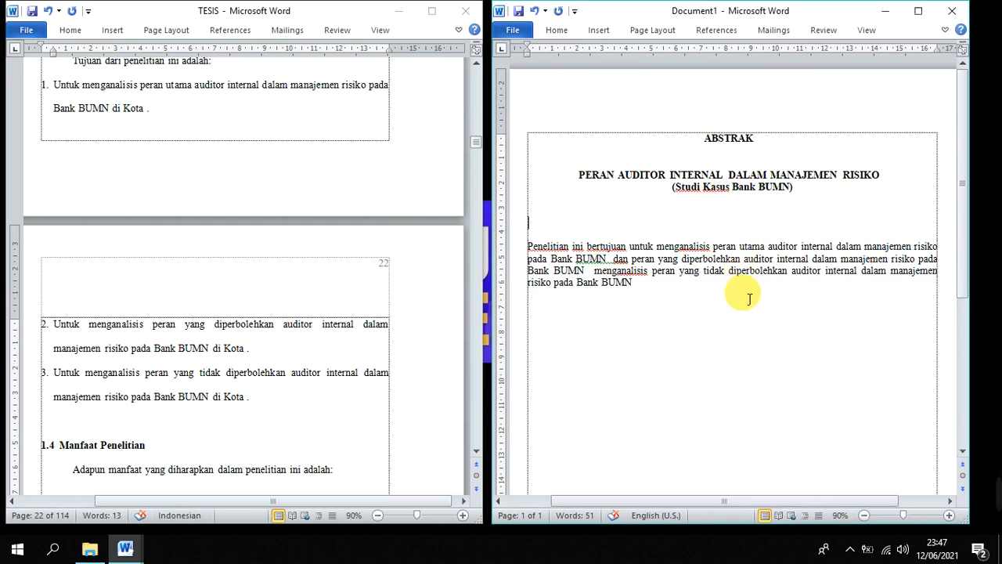
{"action": "left_click", "coordinate": [746, 349]}
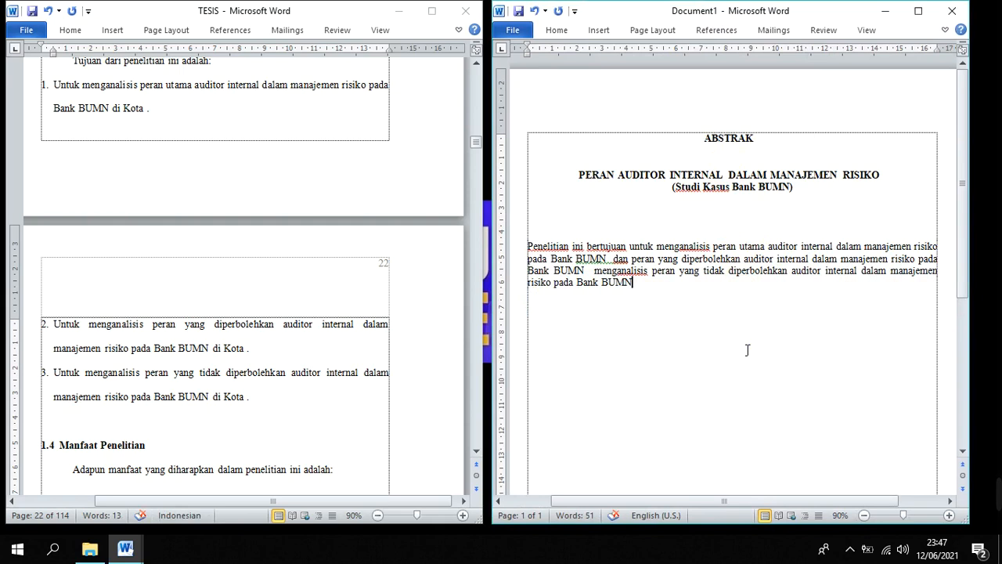
{"action": "type", "text": "."}
{"action": "left_click", "coordinate": [397, 407]}
{"action": "left_click", "coordinate": [753, 363]}
{"action": "left_click", "coordinate": [666, 297]}
{"action": "left_click_drag", "start_coordinate": [638, 282], "coordinate": [540, 248]}
{"action": "right_click", "coordinate": [678, 321]}
Insert an empty line directly above the abstract paragraph and place the cursor on it
{"action": "left_click", "coordinate": [527, 251]}
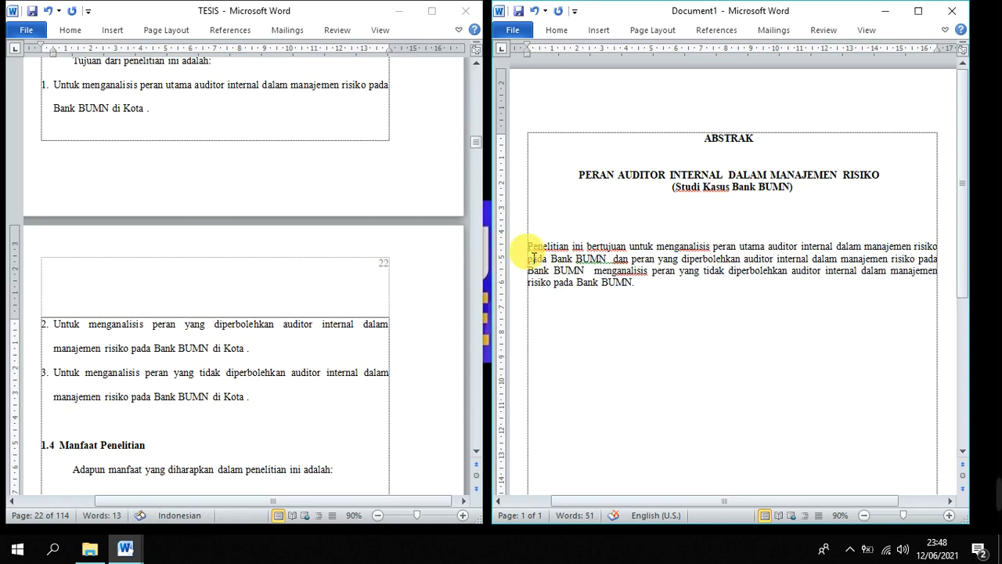
{"action": "key", "text": "Return"}
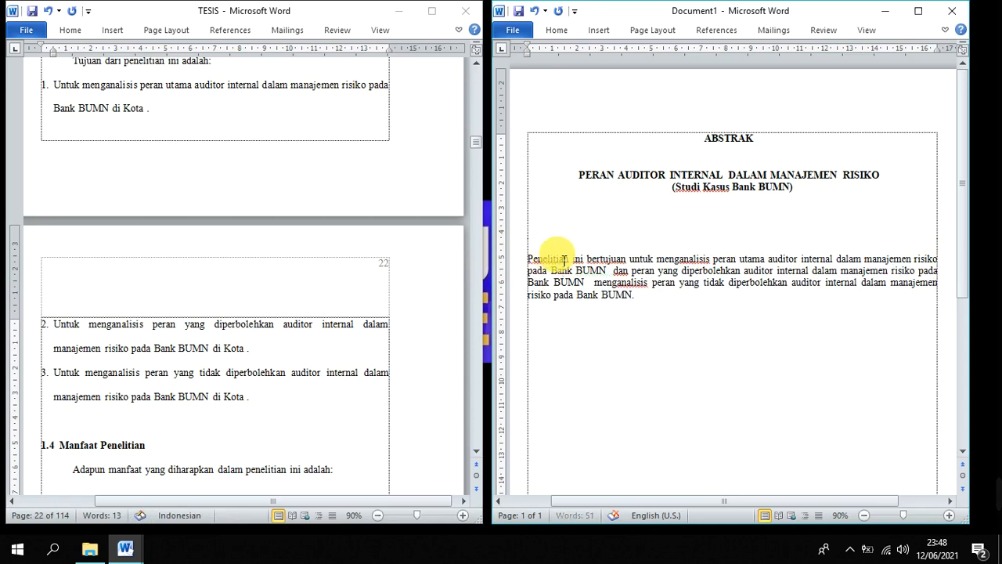
{"action": "left_click", "coordinate": [572, 252]}
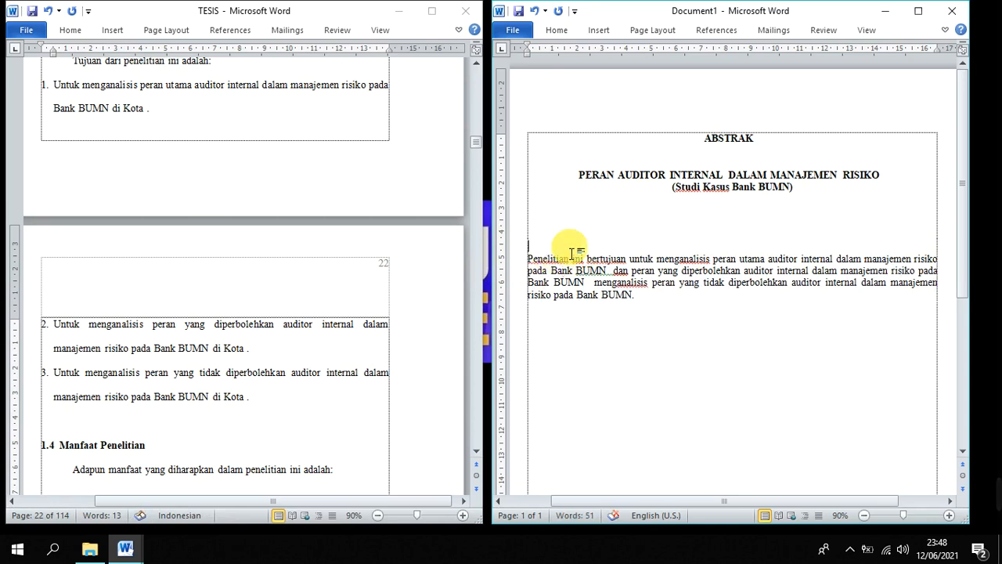
{"action": "left_click_drag", "start_coordinate": [579, 174], "coordinate": [681, 181]}
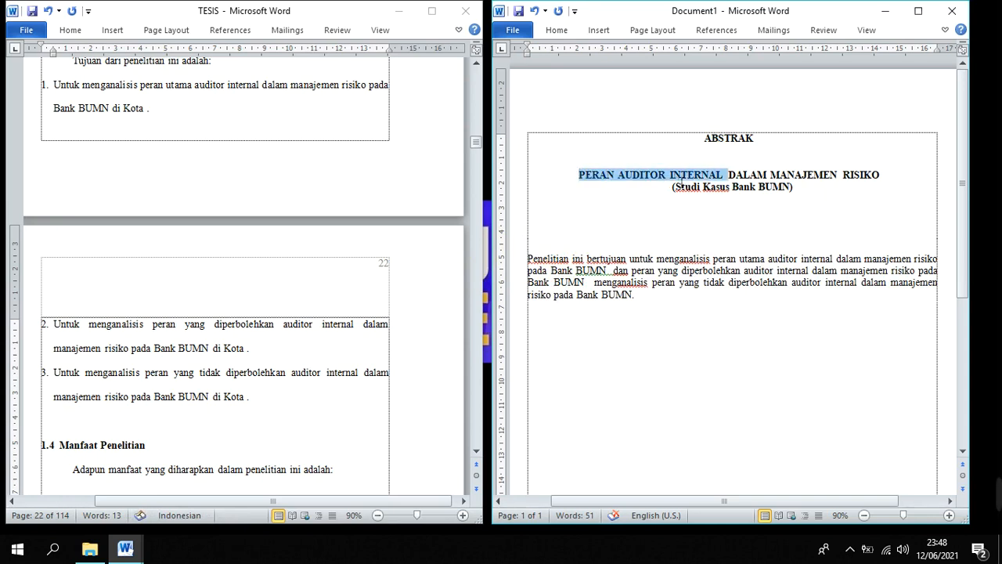
{"action": "left_click", "coordinate": [594, 239]}
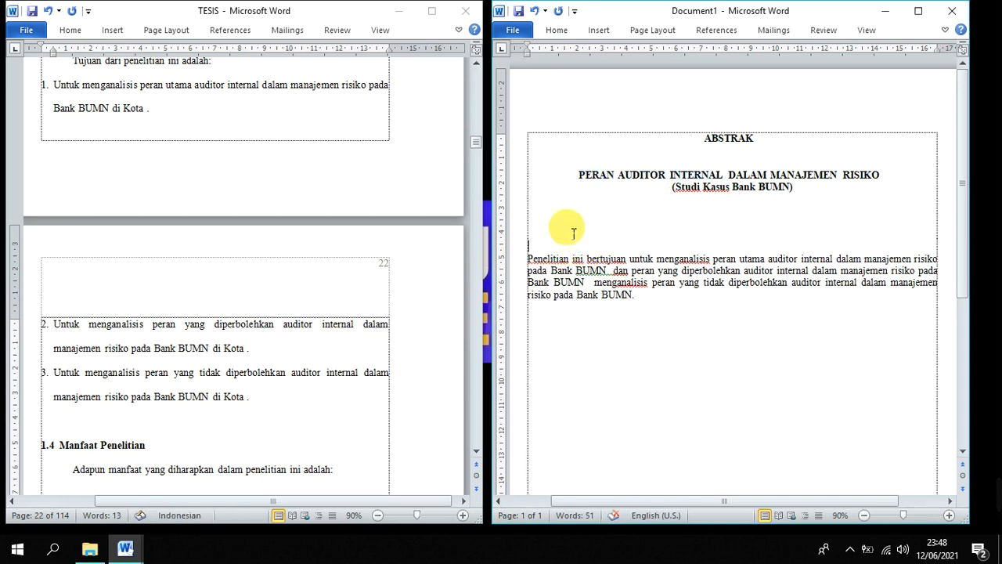
Remove the empty line directly above the abstract paragraph
{"action": "left_click_drag", "start_coordinate": [572, 228], "coordinate": [577, 249]}
{"action": "left_click", "coordinate": [567, 248]}
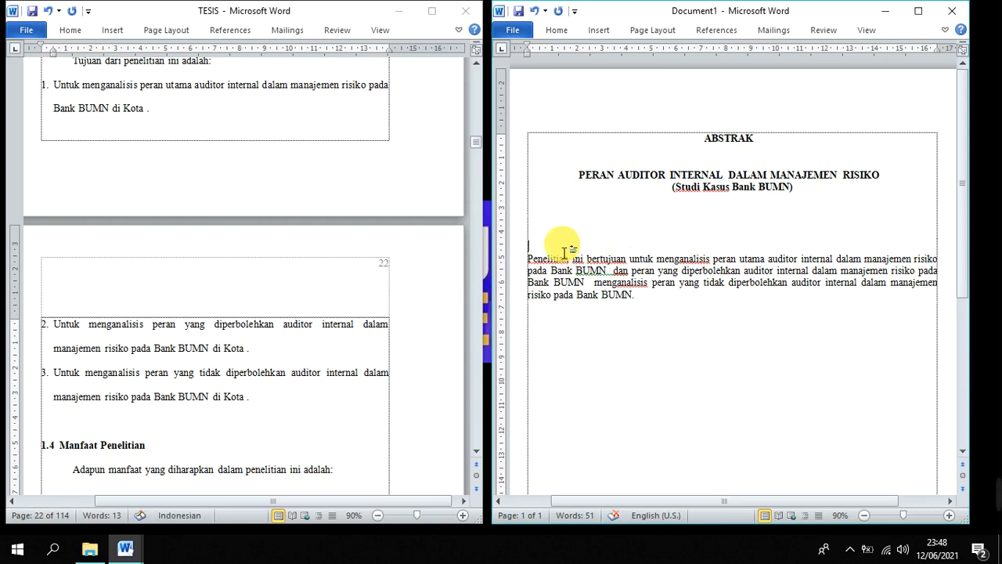
{"action": "left_click", "coordinate": [546, 237]}
{"action": "left_click_drag", "start_coordinate": [647, 306], "coordinate": [540, 262]}
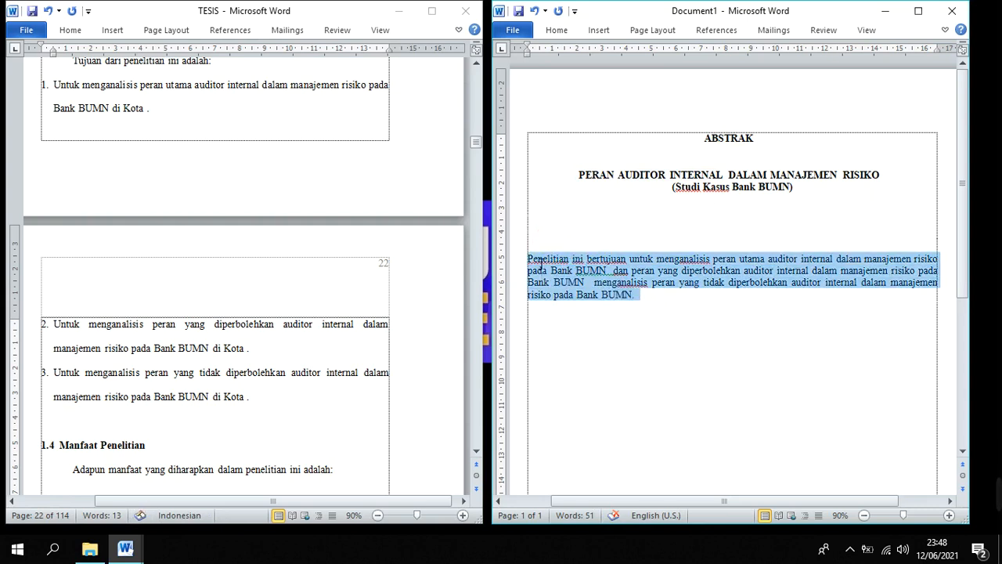
{"action": "left_click", "coordinate": [623, 313]}
{"action": "left_click", "coordinate": [575, 247]}
{"action": "key", "text": "BackSpace"}
{"action": "left_click", "coordinate": [576, 247]}
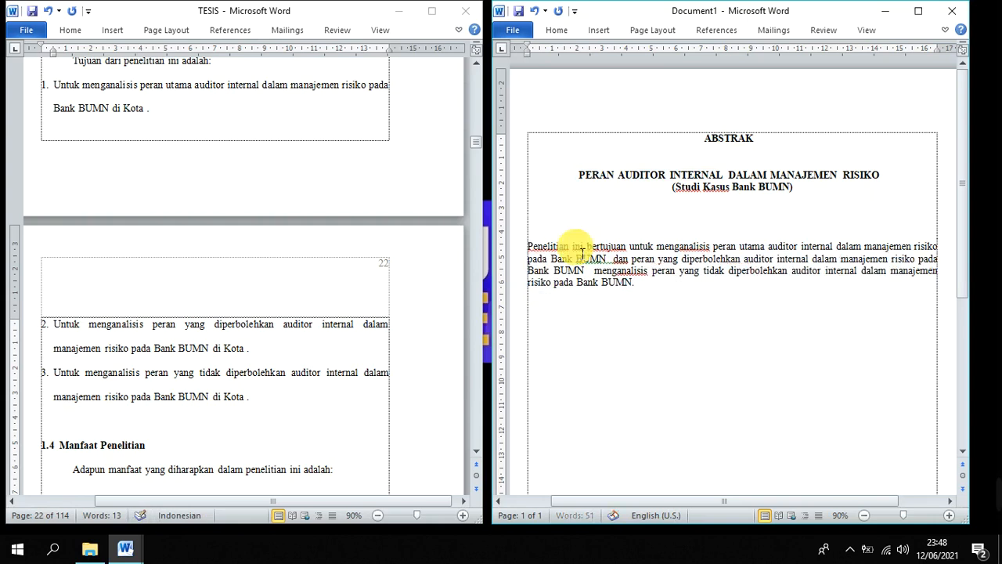
Start a new line below the end of the abstract paragraph
{"action": "left_click", "coordinate": [630, 309]}
{"action": "left_click", "coordinate": [640, 314]}
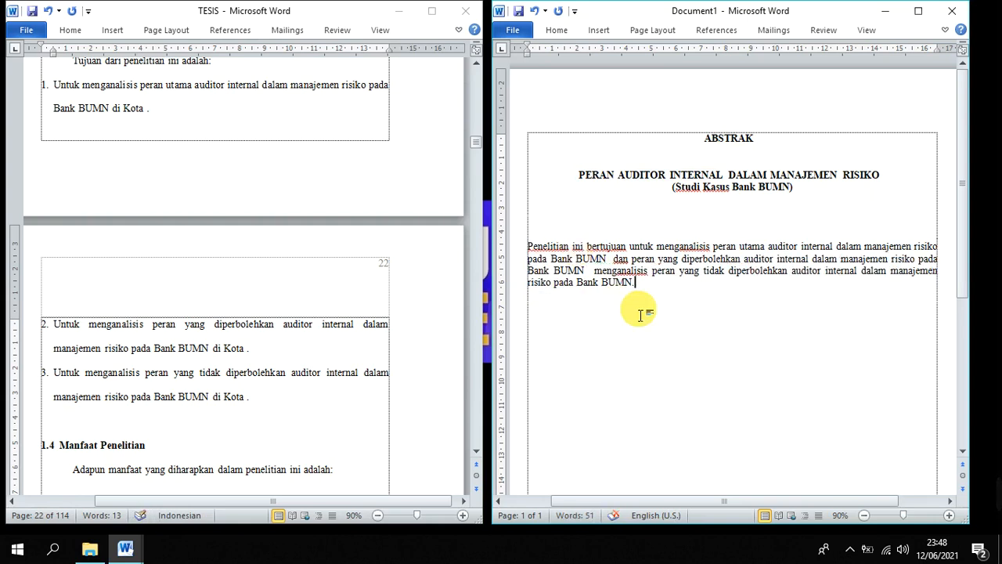
{"action": "scroll", "coordinate": [655, 335], "scroll_direction": "down", "scroll_amount": 1}
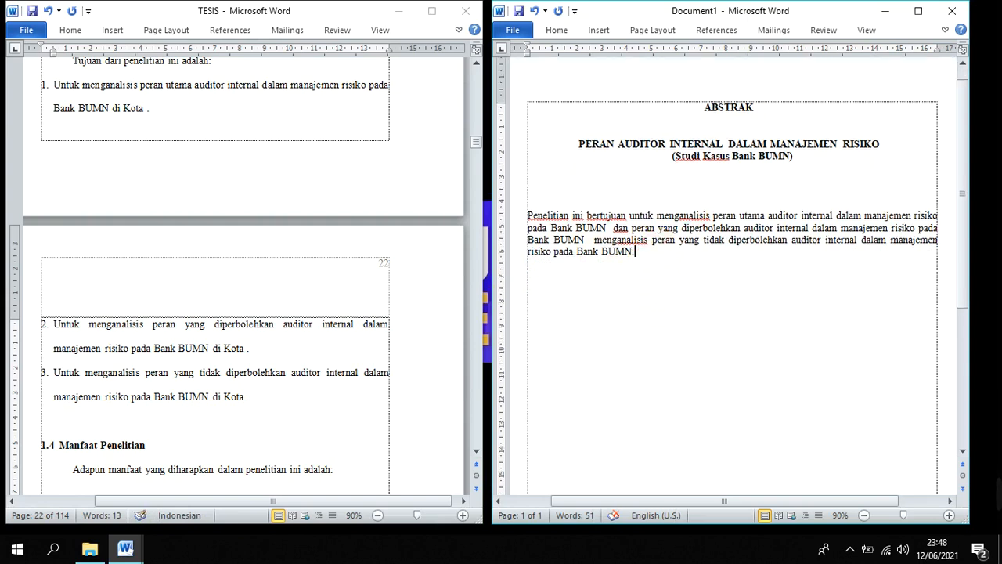
{"action": "key", "text": "Return"}
{"action": "left_click", "coordinate": [332, 358]}
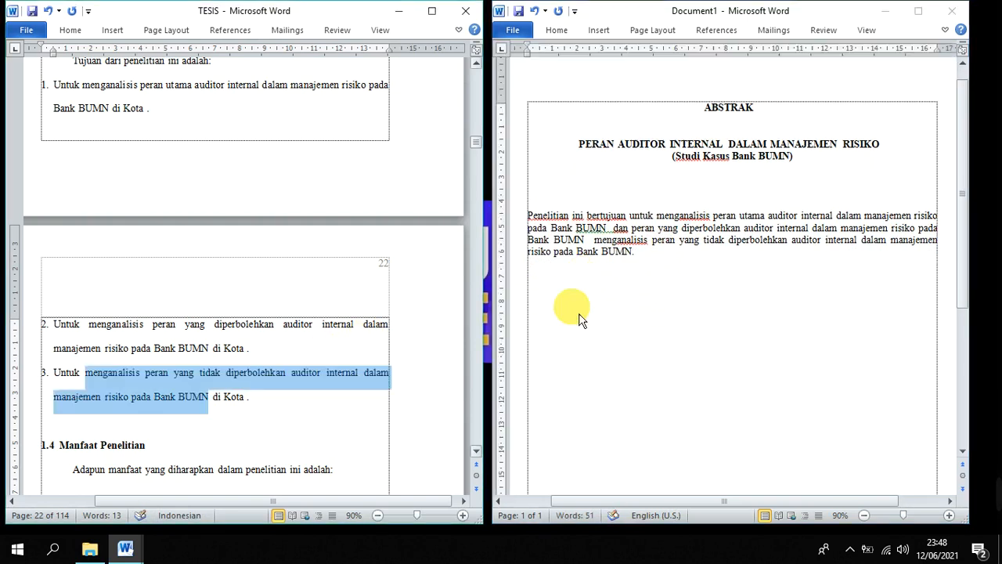
{"action": "left_click", "coordinate": [646, 273]}
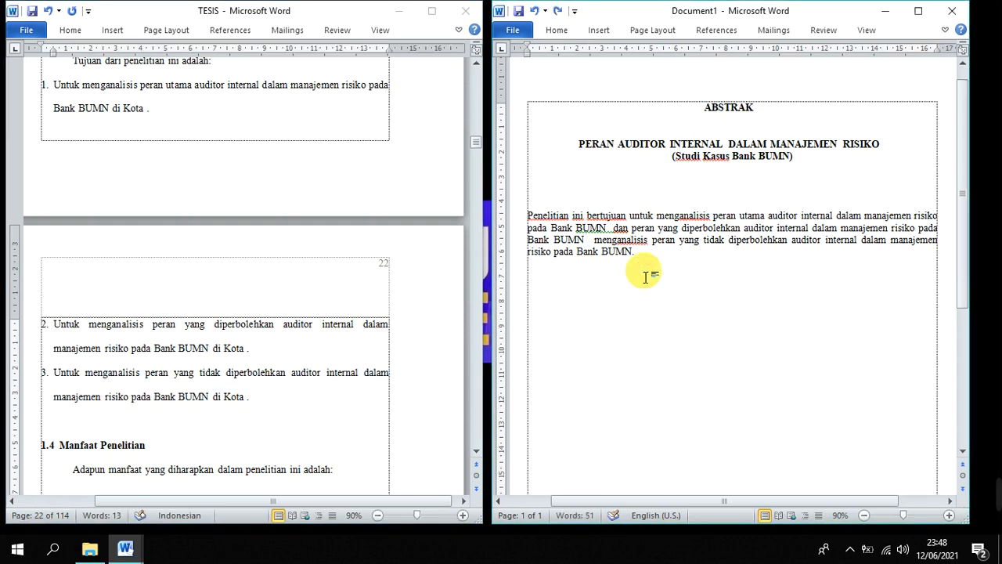
Search TESIS for "METODE PENELITIAN" up to the chapter heading above section 3.1 Jenis Penelitian, and close the search
{"action": "left_click", "coordinate": [247, 410]}
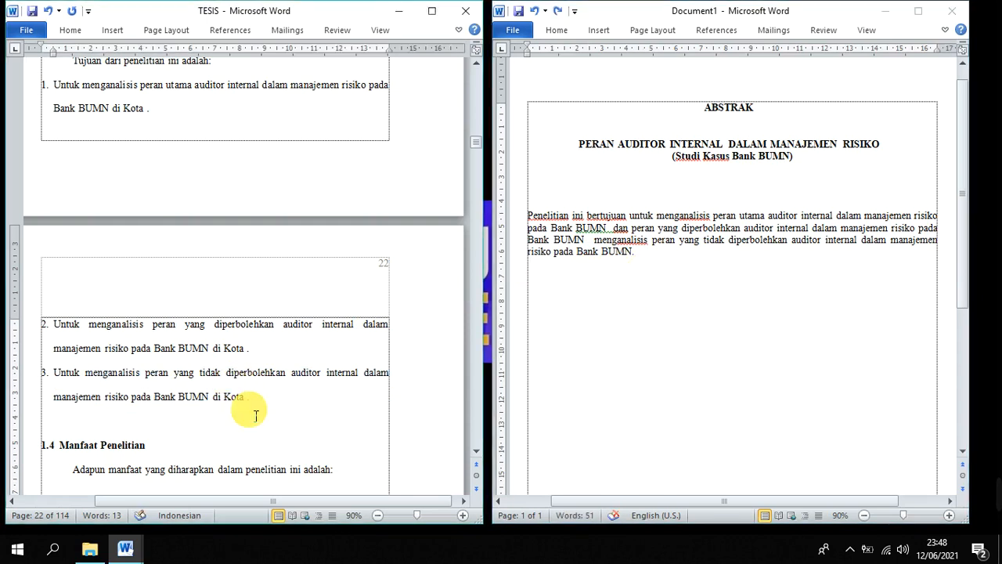
{"action": "key", "text": "ctrl+h"}
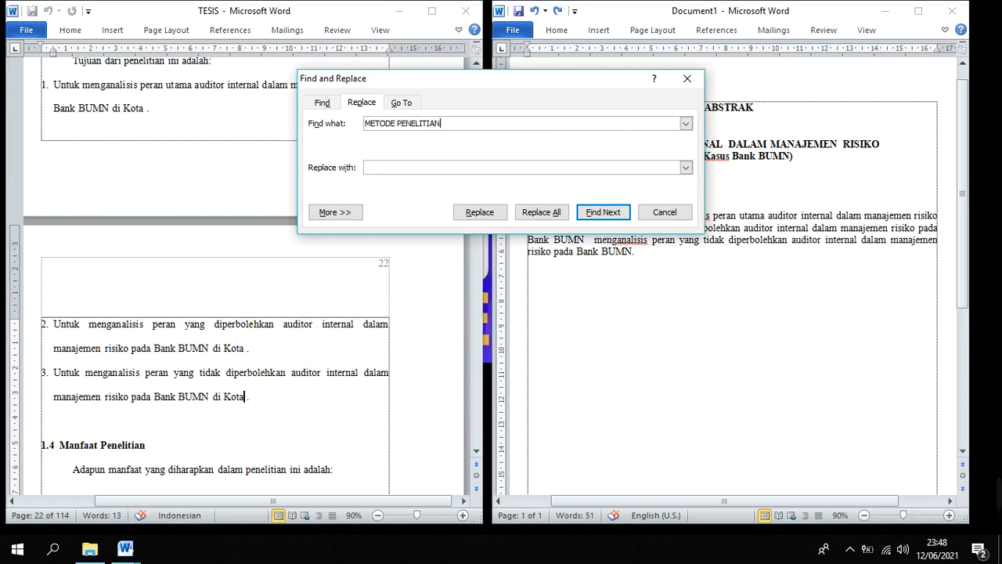
{"action": "key", "text": "Return"}
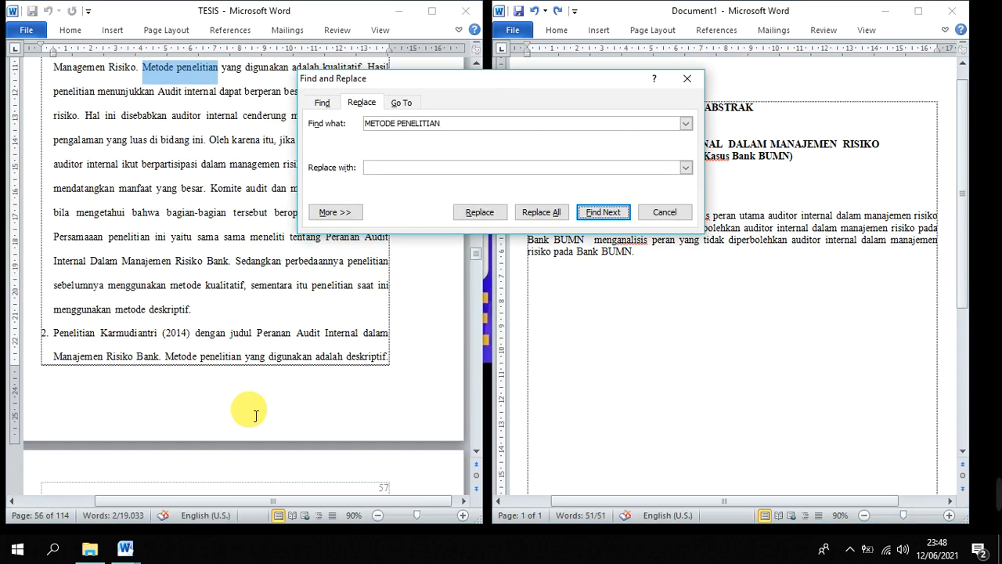
{"action": "key", "text": "Return"}
{"action": "key", "text": "Return"}
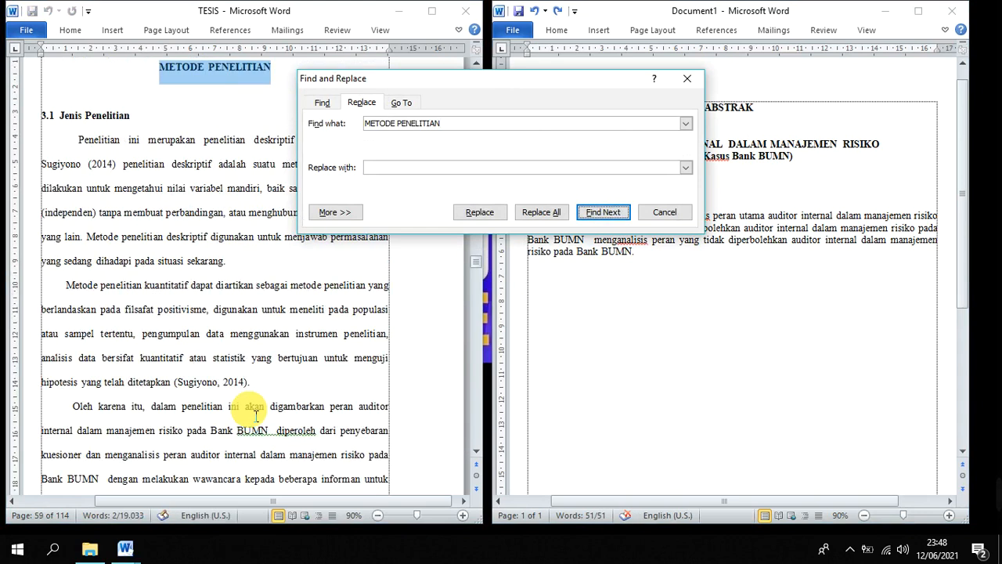
{"action": "left_click", "coordinate": [680, 220]}
Copy the sentence "Penelitian ini merupakan penelitian deskriptif kualitatif." from section 3.1 of TESIS onto the new line of the abstract
{"action": "left_click", "coordinate": [159, 173]}
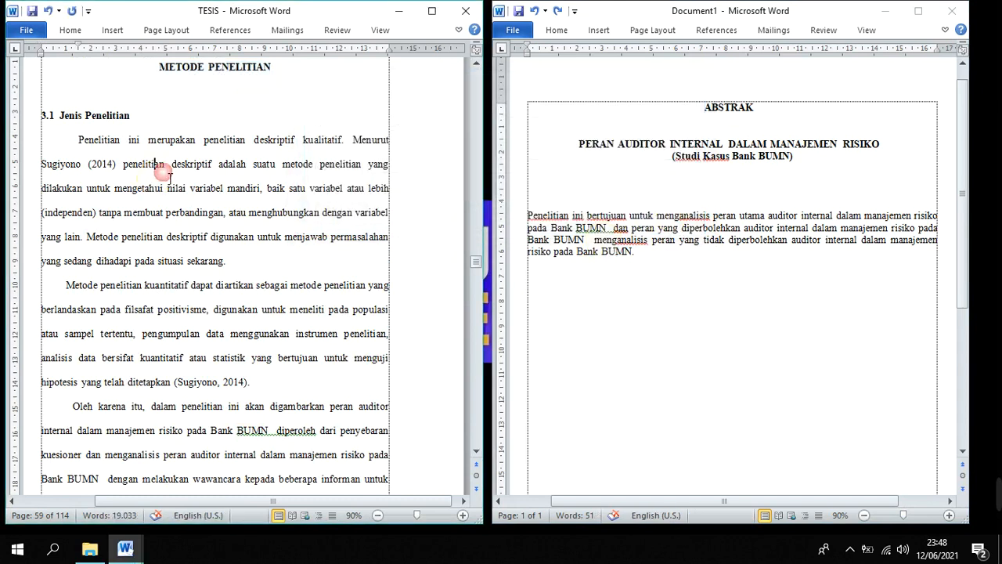
{"action": "left_click", "coordinate": [240, 156]}
{"action": "left_click_drag", "start_coordinate": [77, 141], "coordinate": [354, 160]}
{"action": "key", "text": "ctrl+c"}
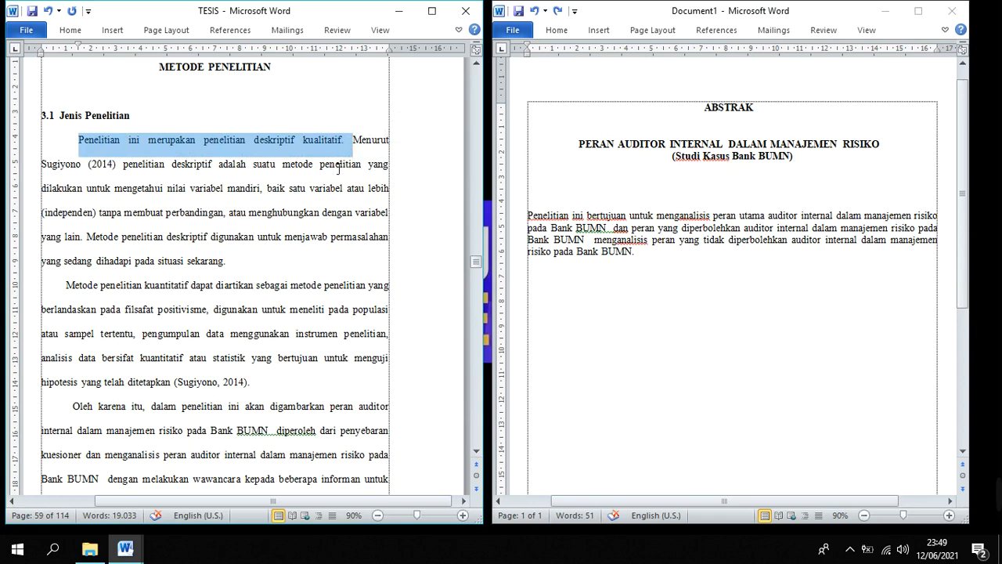
{"action": "left_click", "coordinate": [575, 270]}
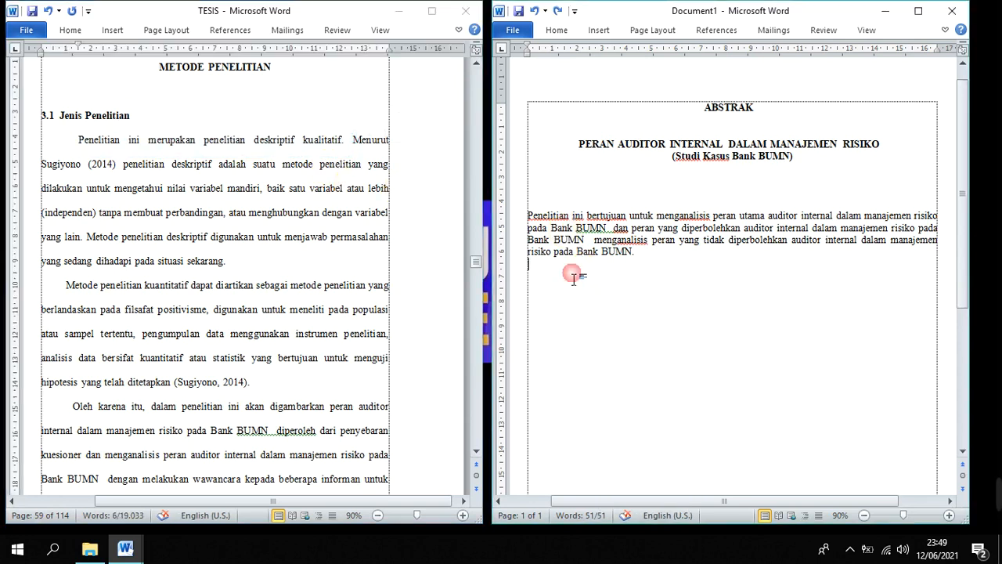
{"action": "key", "text": "ctrl+v"}
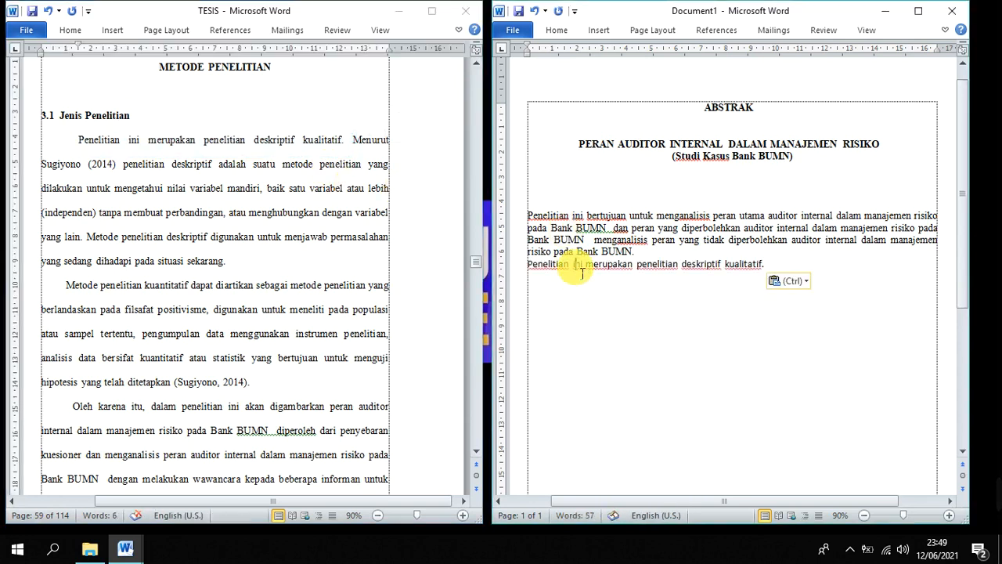
Replace "ini merupakan" in the pasted research-type sentence with "ini menggunakan jenis"
{"action": "double_click", "coordinate": [576, 267]}
{"action": "left_click", "coordinate": [553, 266]}
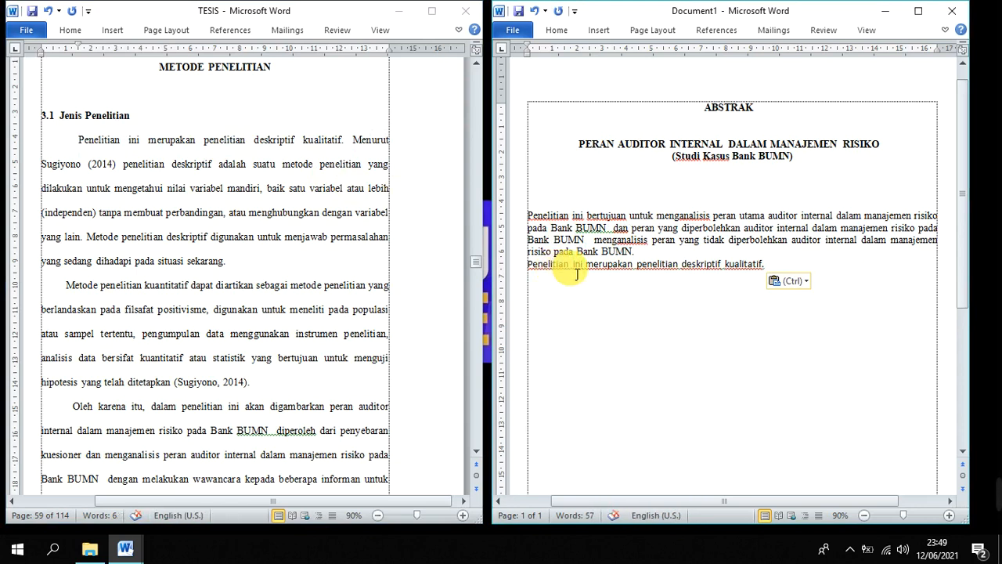
{"action": "left_click", "coordinate": [527, 266]}
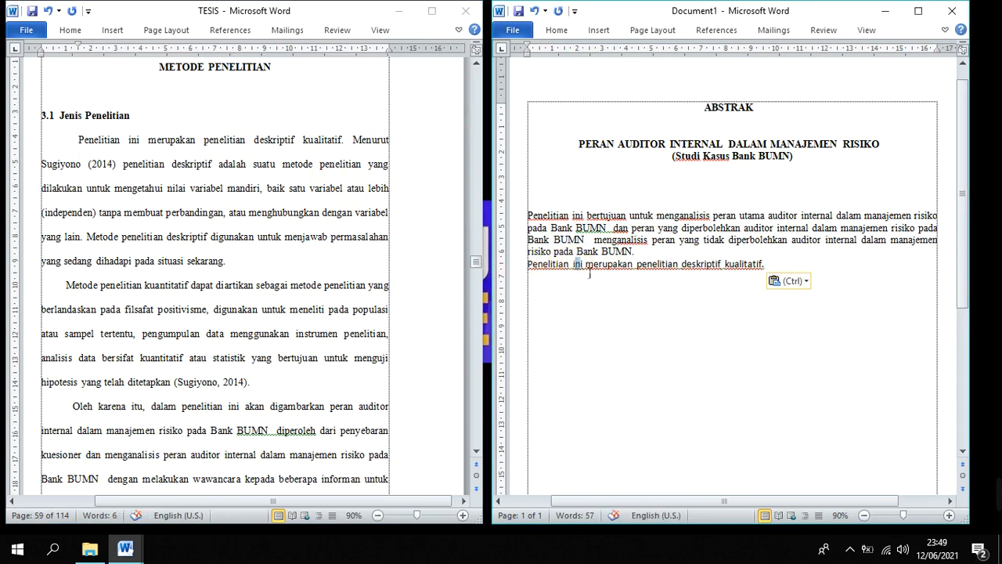
{"action": "left_click_drag", "start_coordinate": [573, 266], "coordinate": [636, 266]}
{"action": "type", "text": "INI"}
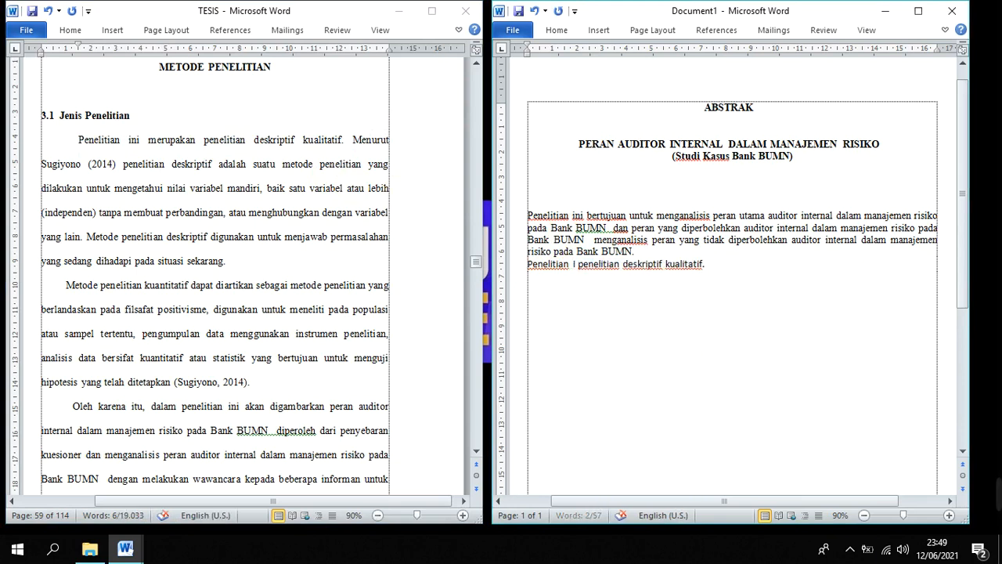
{"action": "key", "text": "BackSpace"}
{"action": "key", "text": "BackSpace"}
{"action": "key", "text": "BackSpace"}
{"action": "key", "text": "BackSpace"}
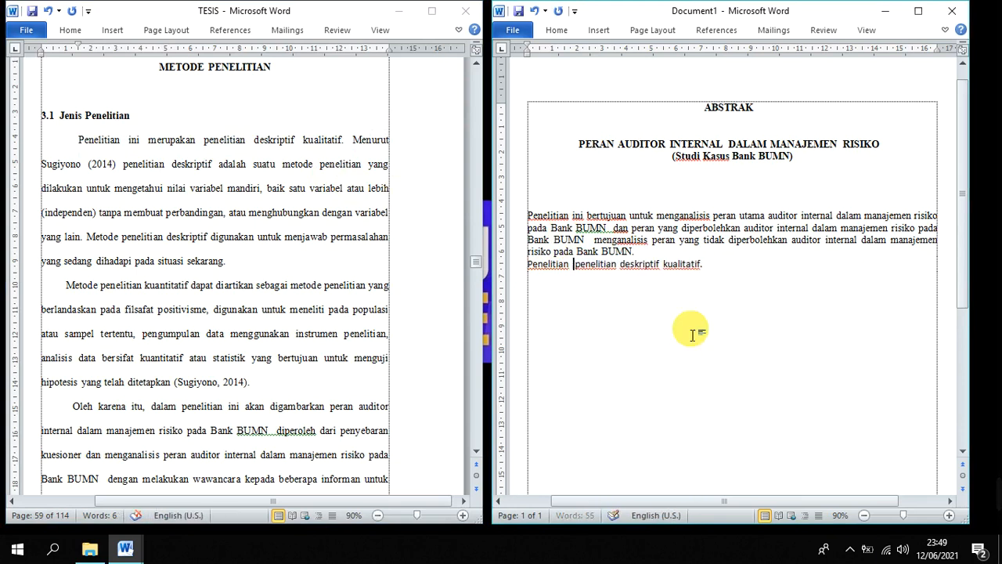
{"action": "type", "text": "ini "}
{"action": "type", "text": "mengg "}
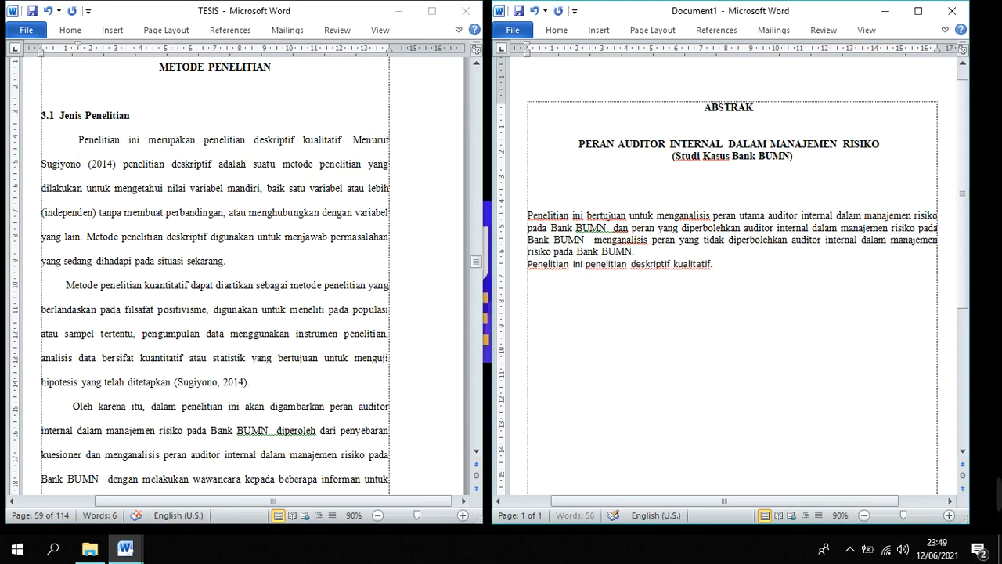
{"action": "type", "text": "unakan jeni"}
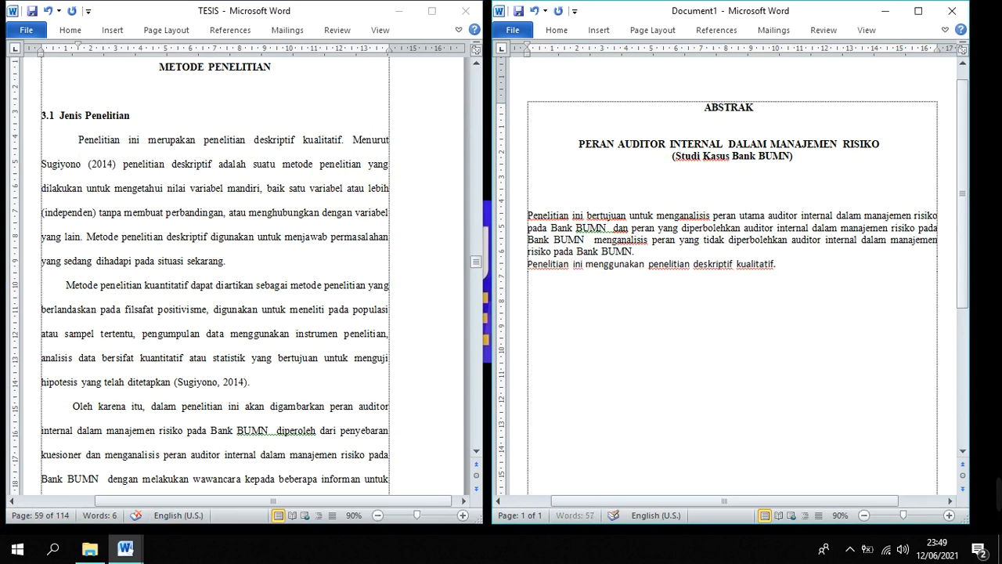
{"action": "type", "text": "s"}
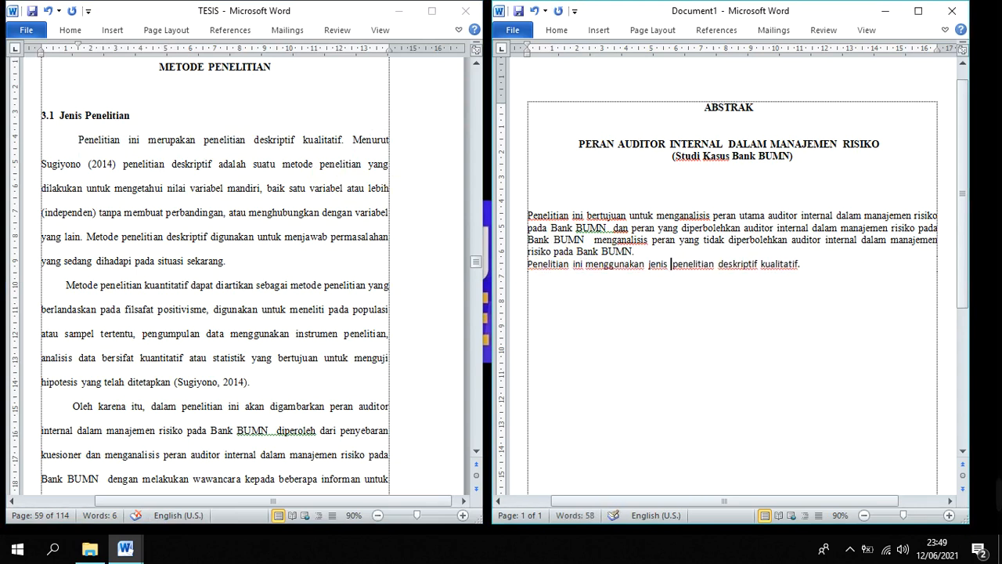
{"action": "left_click", "coordinate": [814, 265]}
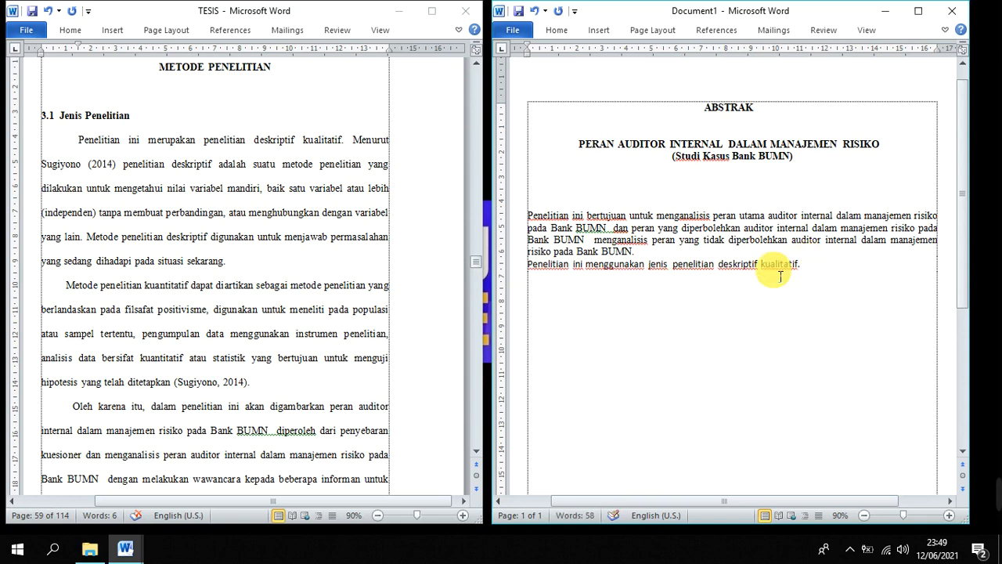
Look through the methods chapter of TESIS for the population and sample descriptions in sections 3.3.1 and 3.3.2
{"action": "left_click", "coordinate": [110, 326]}
{"action": "scroll", "coordinate": [173, 368], "scroll_direction": "down", "scroll_amount": 10}
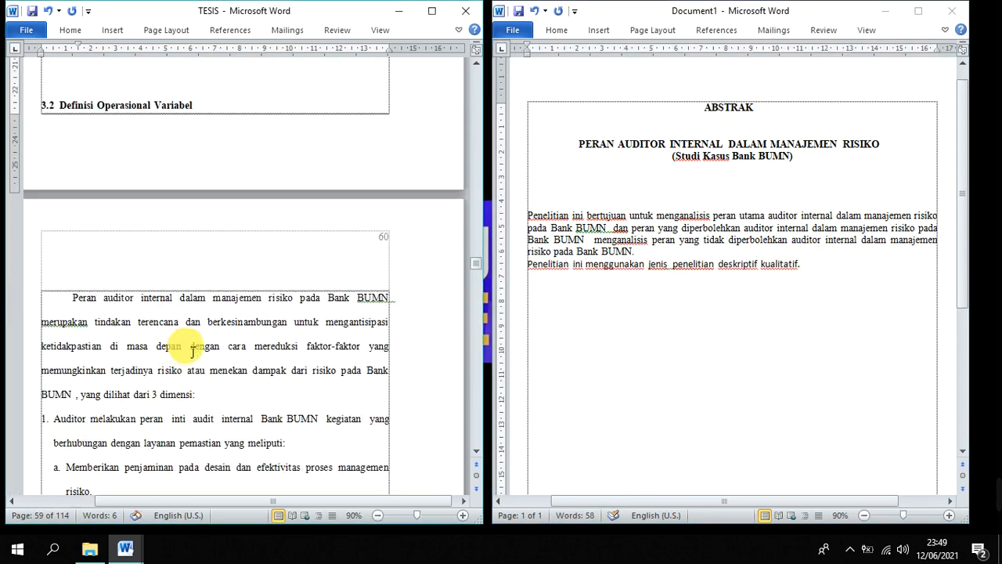
{"action": "scroll", "coordinate": [192, 349], "scroll_direction": "down", "scroll_amount": 12}
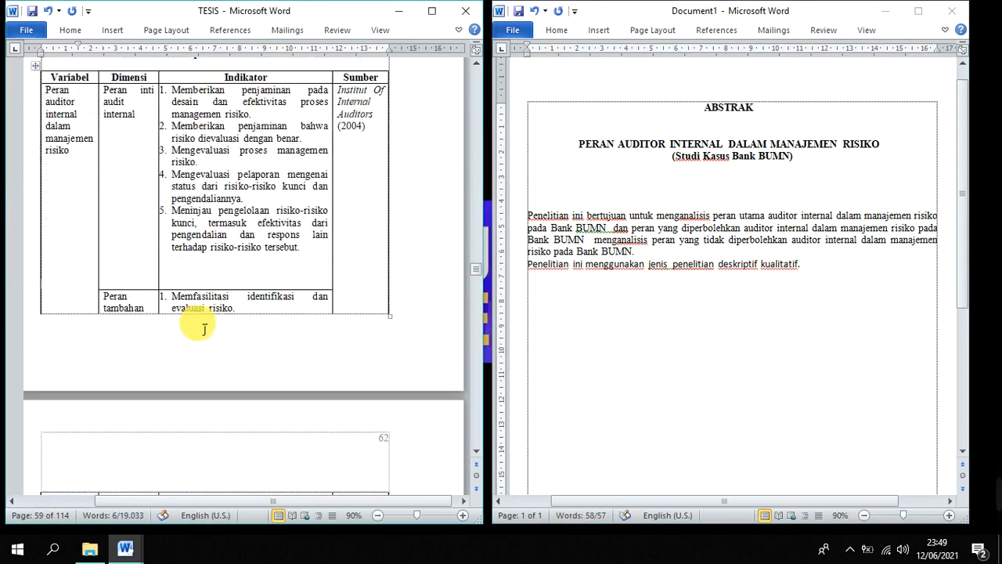
{"action": "scroll", "coordinate": [203, 330], "scroll_direction": "down", "scroll_amount": 20}
{"action": "scroll", "coordinate": [241, 324], "scroll_direction": "up", "scroll_amount": 4}
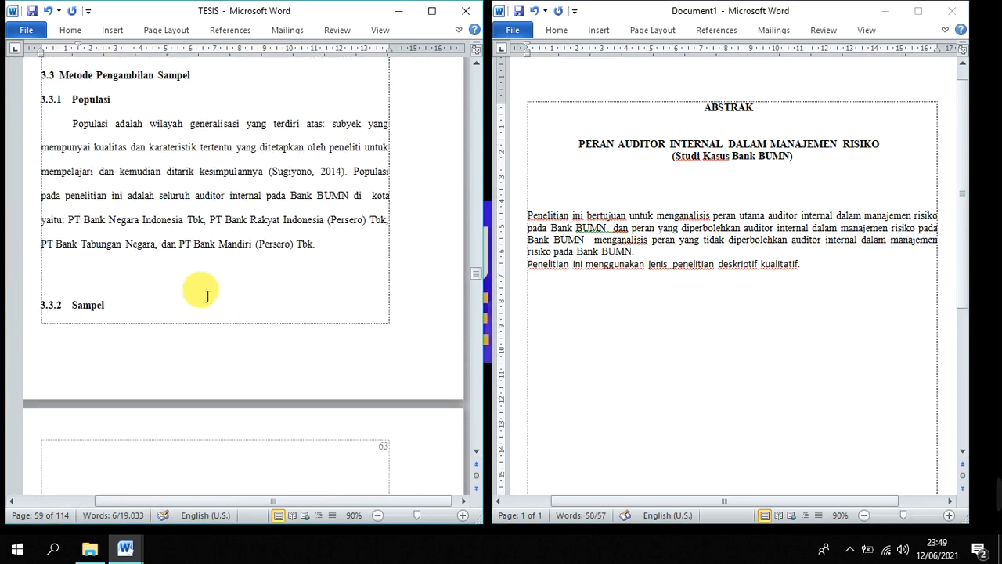
{"action": "scroll", "coordinate": [207, 295], "scroll_direction": "up", "scroll_amount": 2}
{"action": "scroll", "coordinate": [206, 289], "scroll_direction": "down", "scroll_amount": 1}
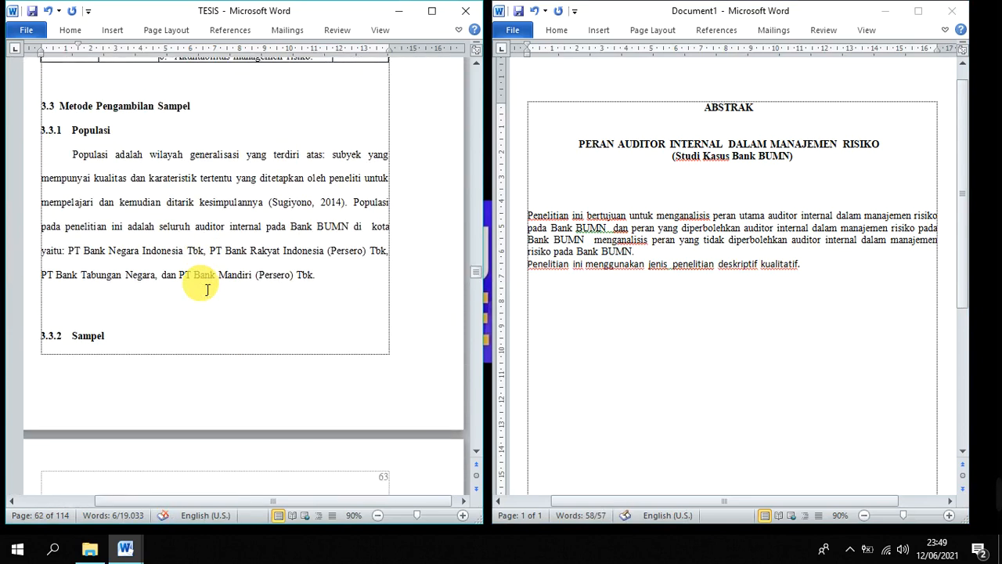
{"action": "scroll", "coordinate": [207, 289], "scroll_direction": "down", "scroll_amount": 2}
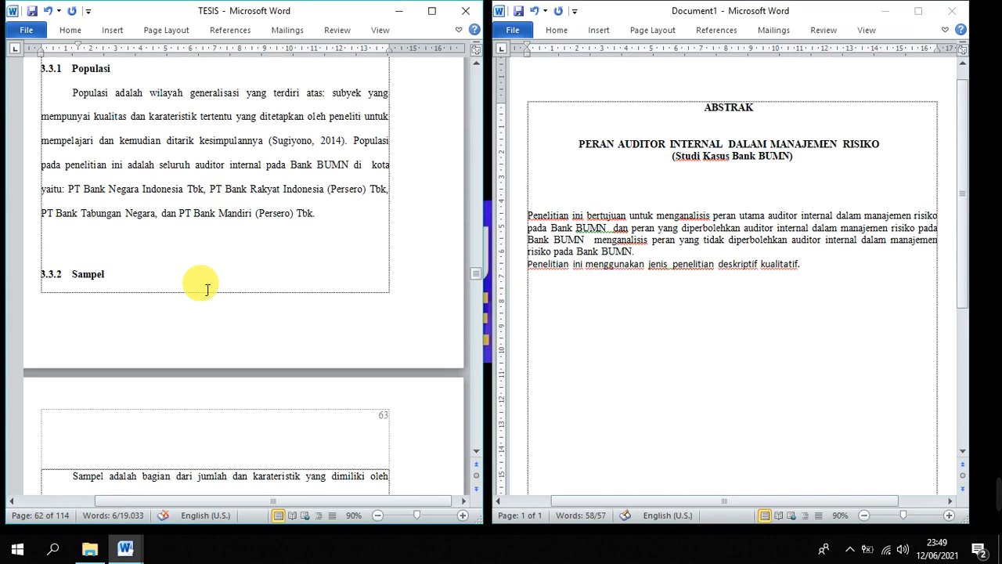
{"action": "scroll", "coordinate": [207, 290], "scroll_direction": "up", "scroll_amount": 2}
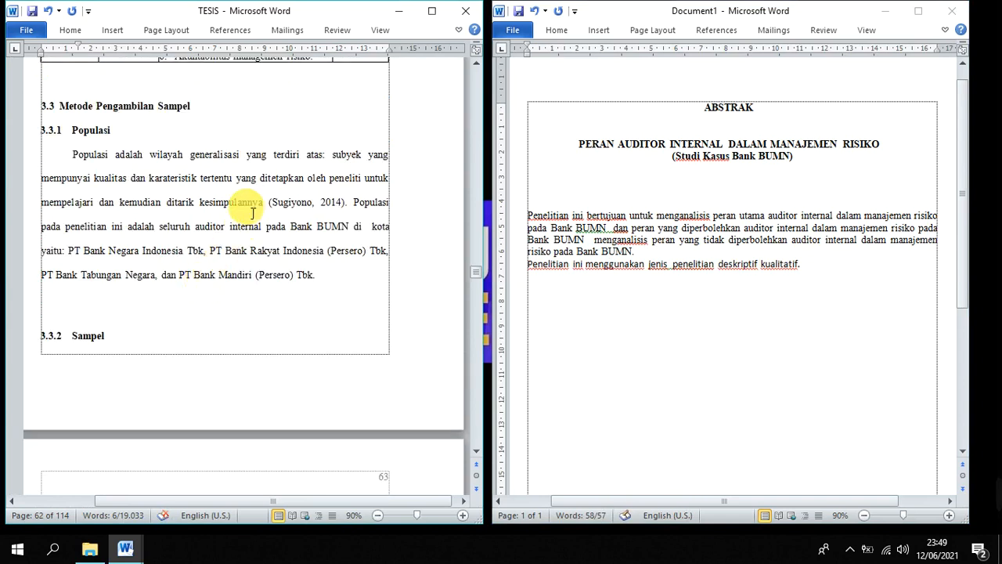
{"action": "scroll", "coordinate": [226, 213], "scroll_direction": "down", "scroll_amount": 15}
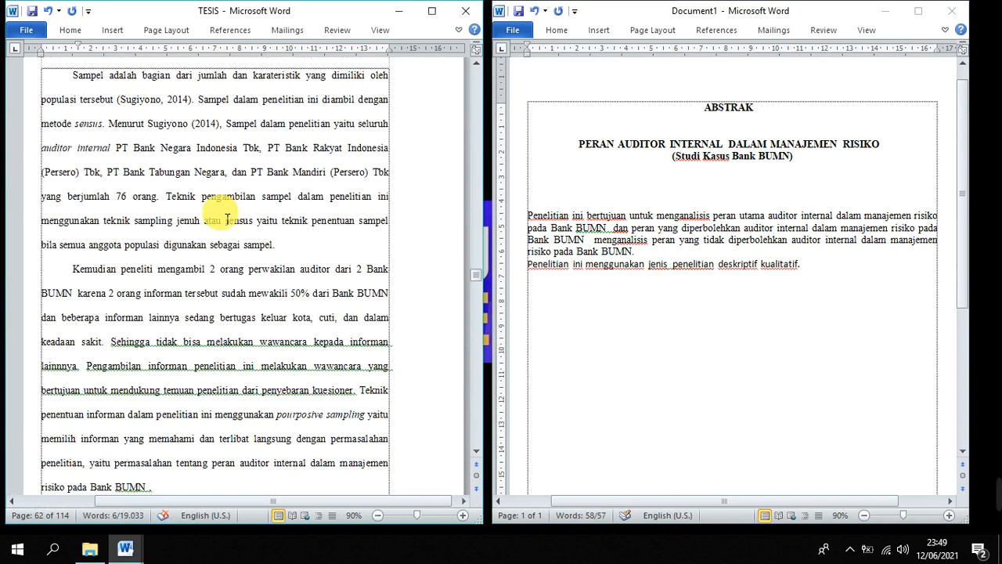
{"action": "left_click", "coordinate": [247, 196]}
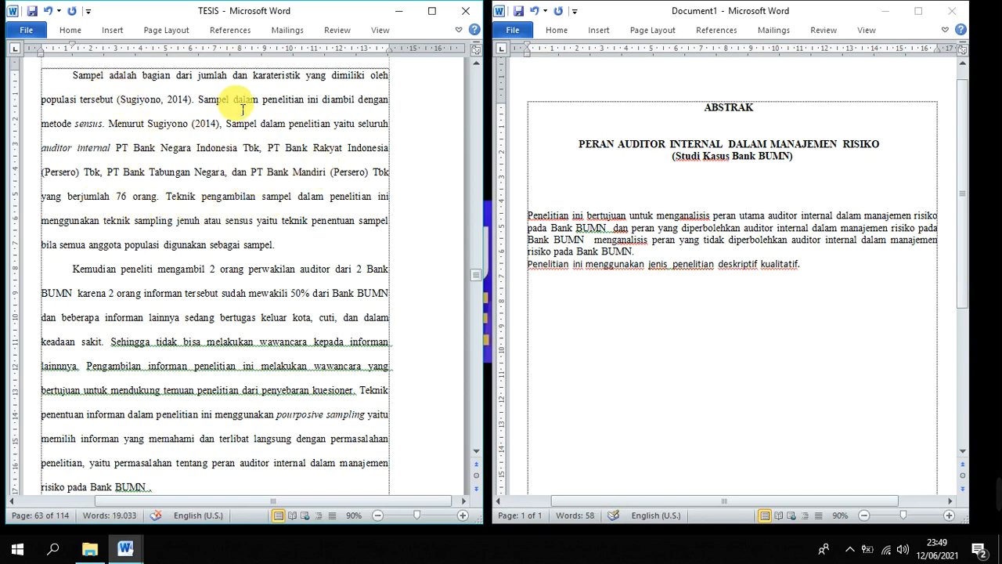
Copy the sentence "Sampel dalam penelitian ini diambil dengan metode sensus" from TESIS onto a new line below the abstract's research-type sentence
{"action": "left_click_drag", "start_coordinate": [199, 99], "coordinate": [352, 103]}
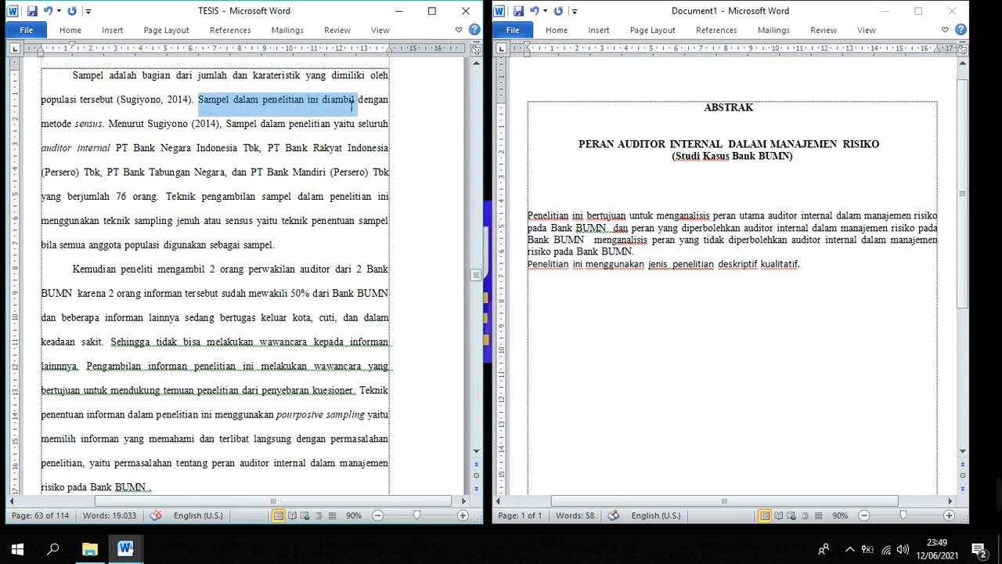
{"action": "left_click", "coordinate": [289, 222]}
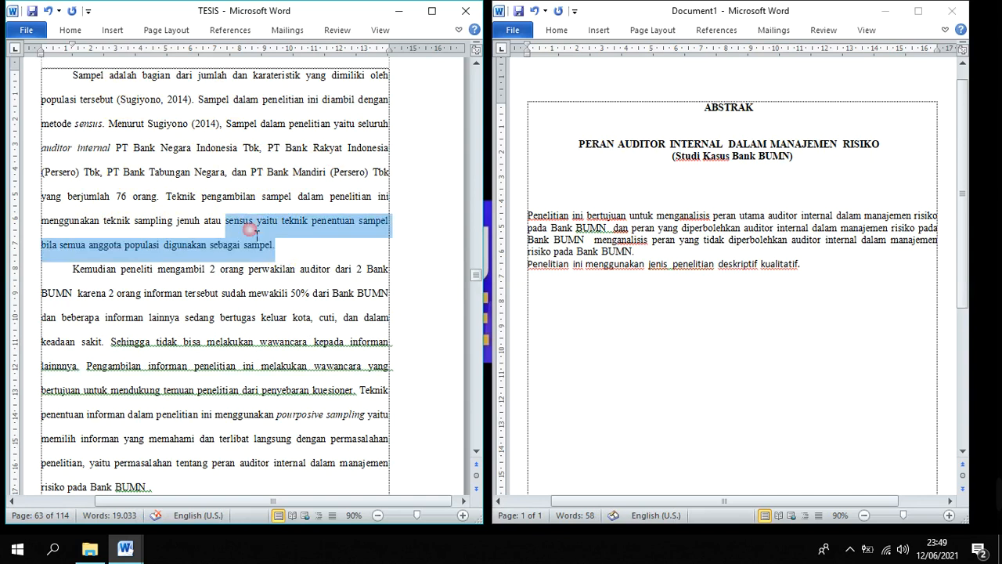
{"action": "left_click_drag", "start_coordinate": [285, 250], "coordinate": [247, 225]}
{"action": "left_click", "coordinate": [251, 127]}
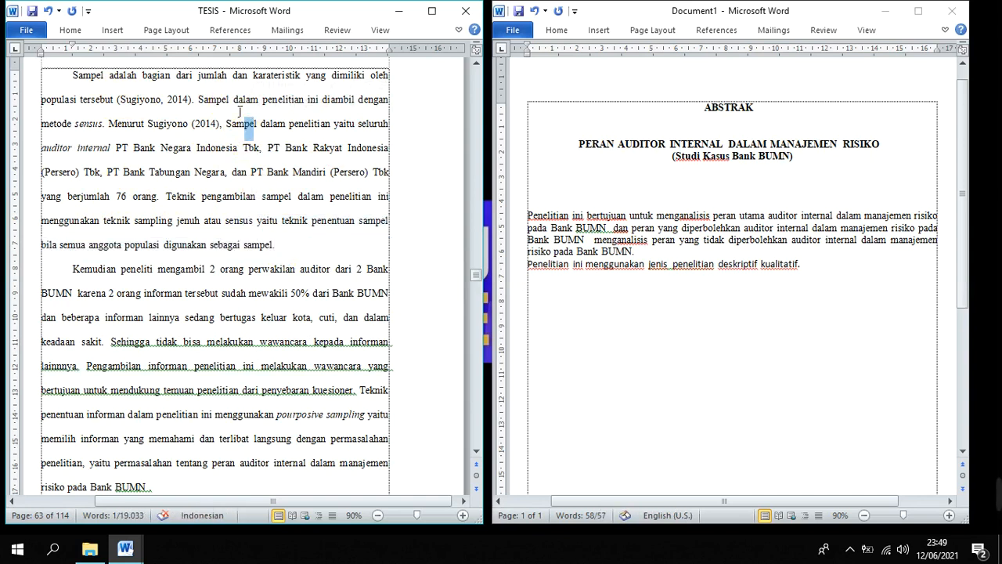
{"action": "left_click_drag", "start_coordinate": [199, 100], "coordinate": [121, 139]}
{"action": "key", "text": "ctrl+c"}
{"action": "left_click", "coordinate": [586, 266]}
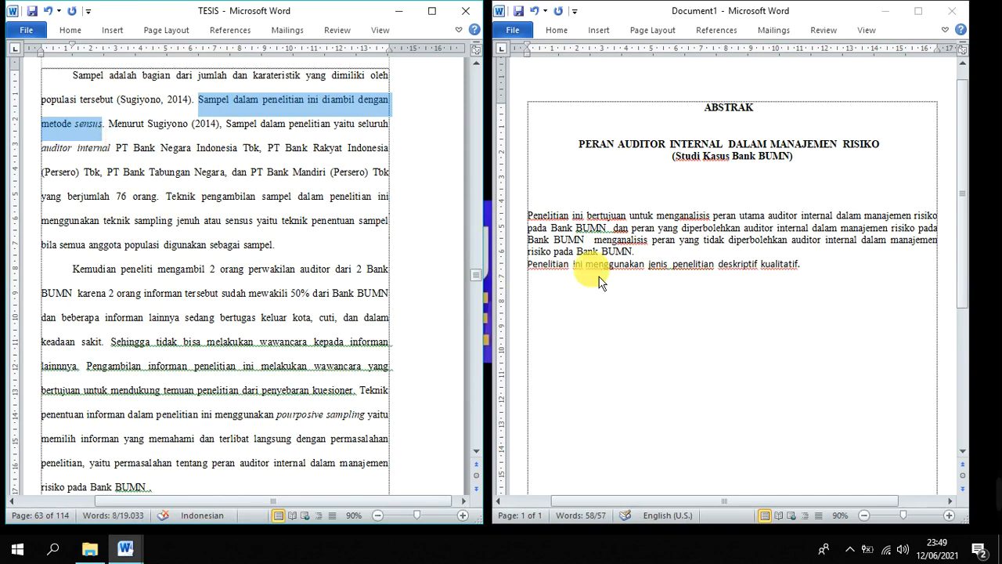
{"action": "left_click", "coordinate": [923, 302]}
{"action": "key", "text": "Return"}
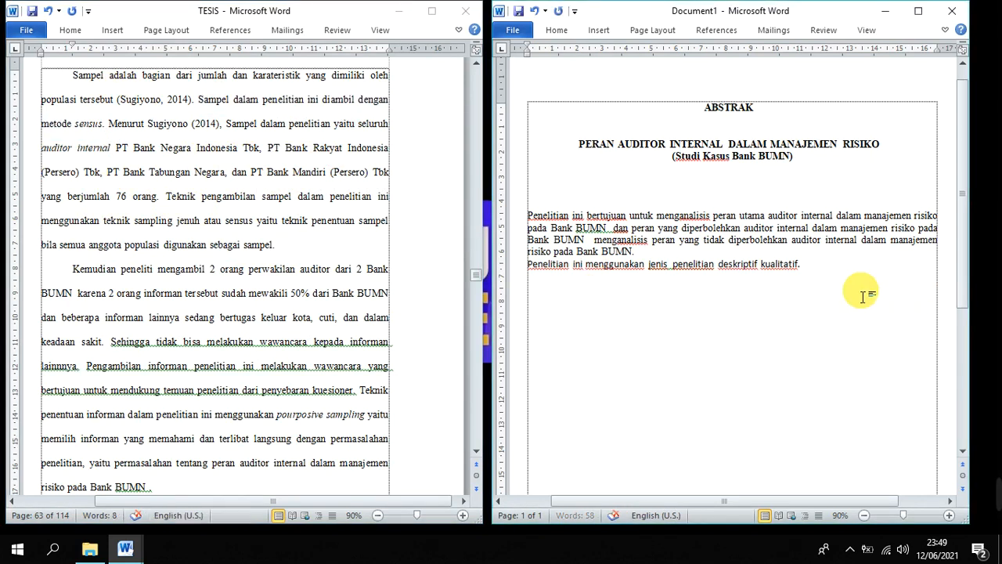
{"action": "key", "text": "ctrl+v"}
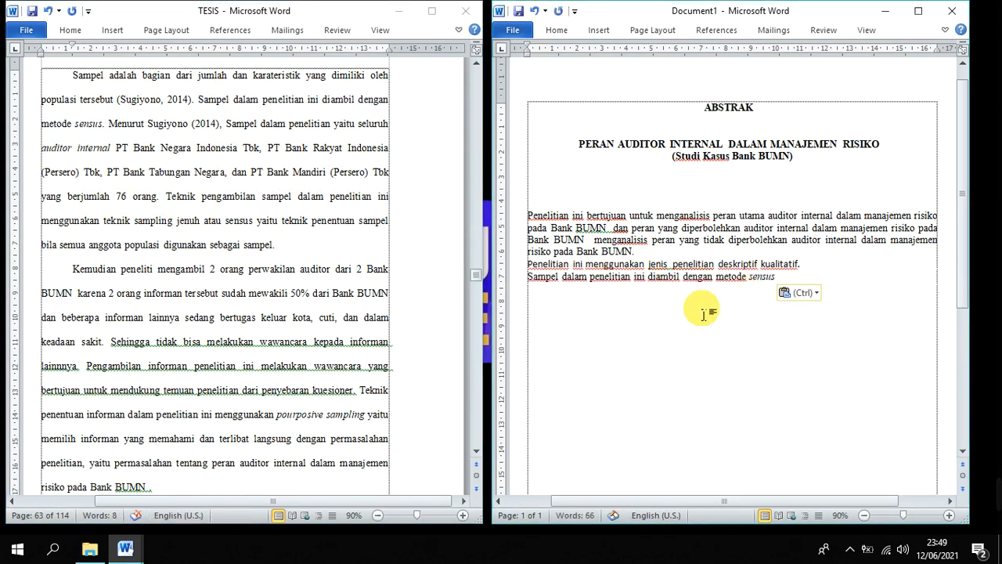
Insert "sebanyak 76 orang" before "diambil" in the abstract's sampling sentence, copying "76 orang" from TESIS
{"action": "left_click", "coordinate": [645, 281]}
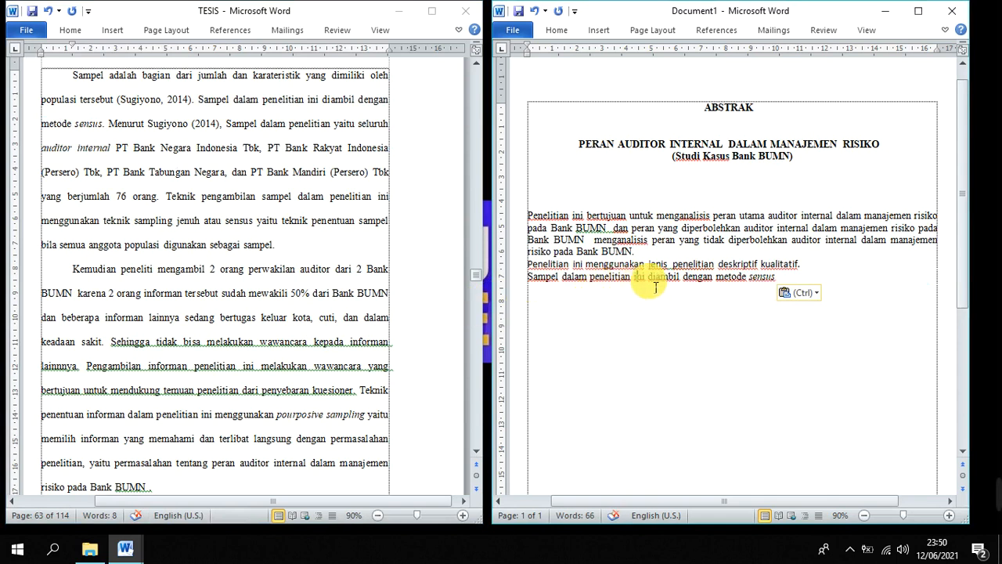
{"action": "type", "text": "sebanyak "}
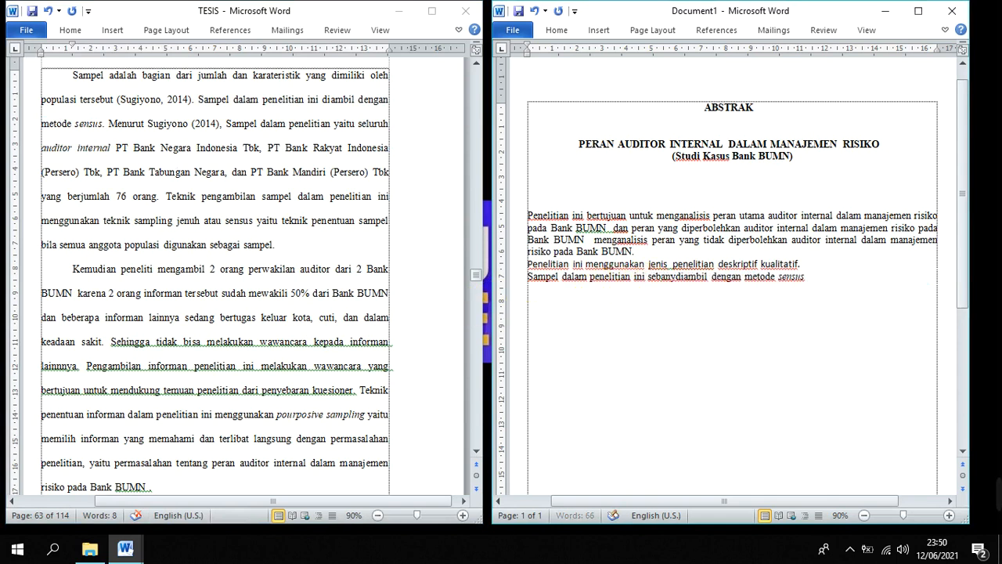
{"action": "type", "text": "7"}
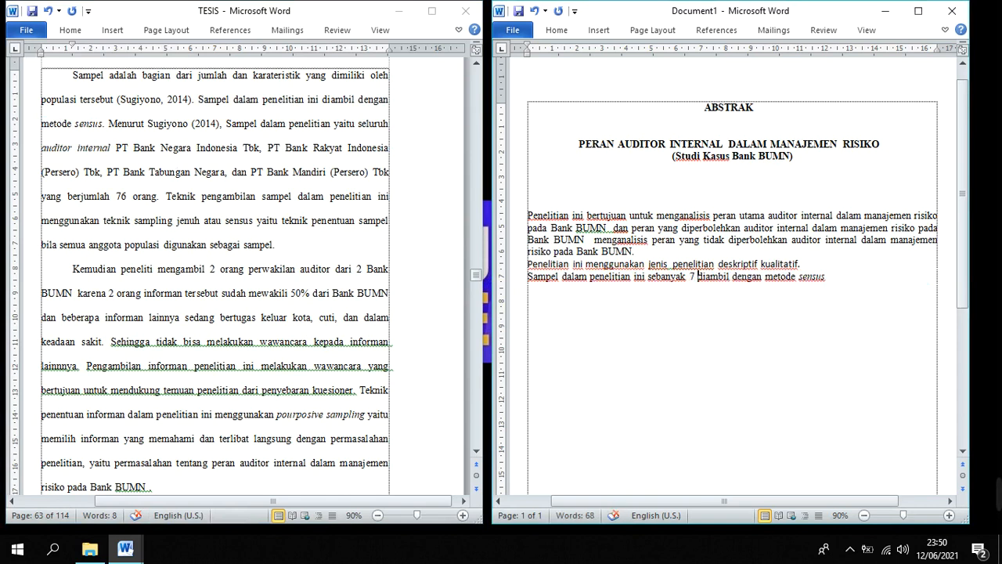
{"action": "key", "text": "BackSpace"}
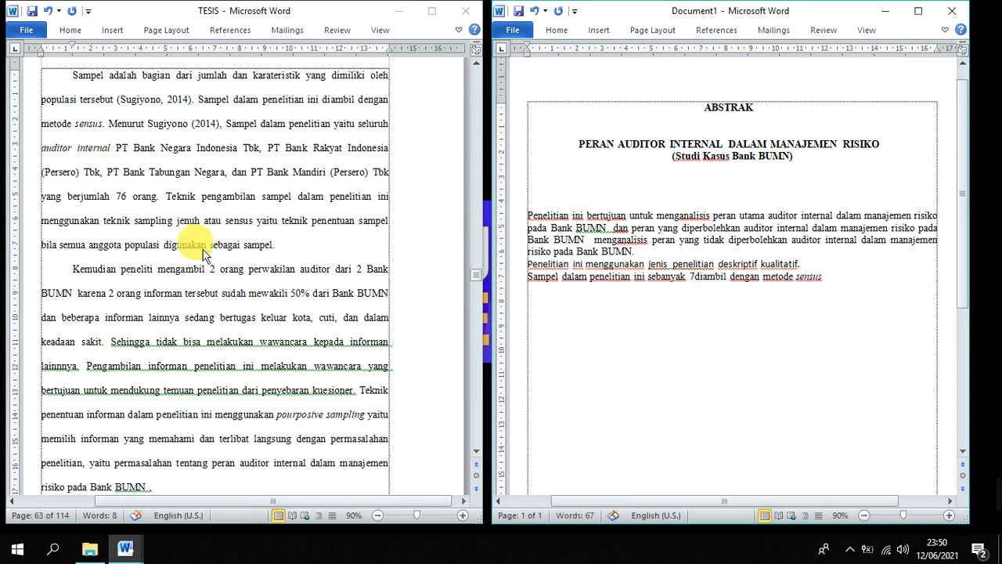
{"action": "left_click", "coordinate": [117, 196]}
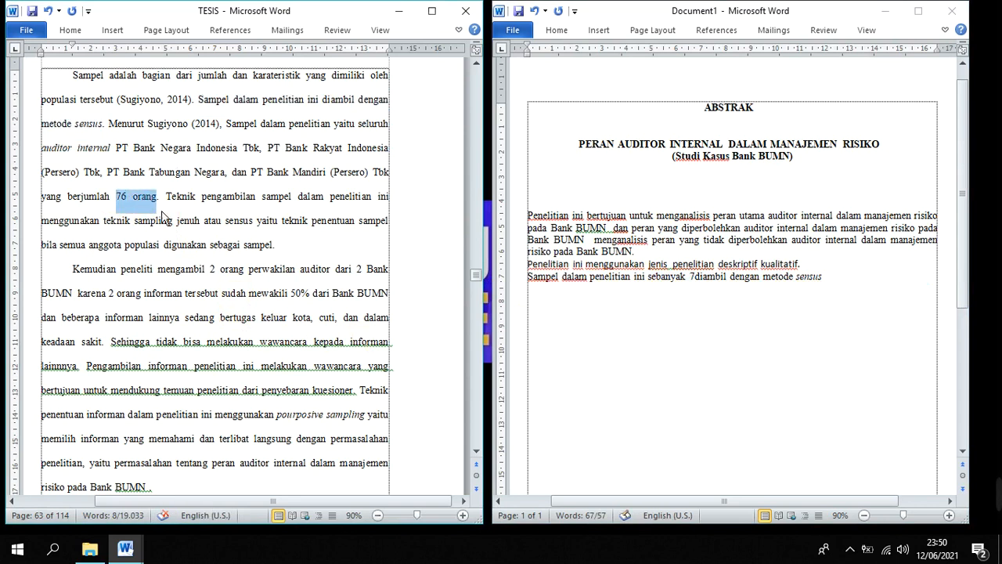
{"action": "left_click", "coordinate": [671, 291]}
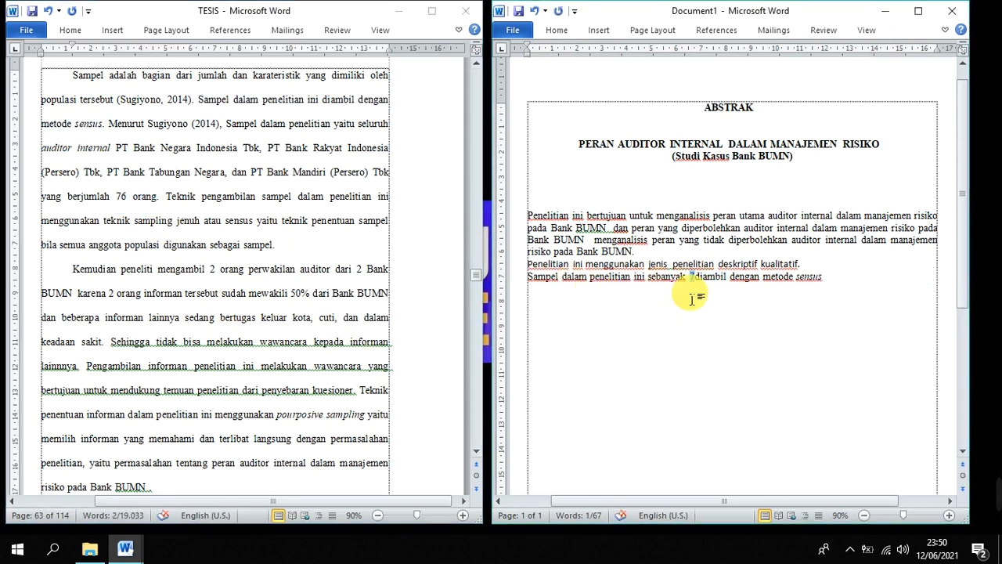
{"action": "type", "text": "76 orang"}
Join the sampling sentence to the research-type sentence and add a blank line between the objectives and this methods paragraph
{"action": "left_click", "coordinate": [871, 280]}
{"action": "left_click", "coordinate": [876, 285]}
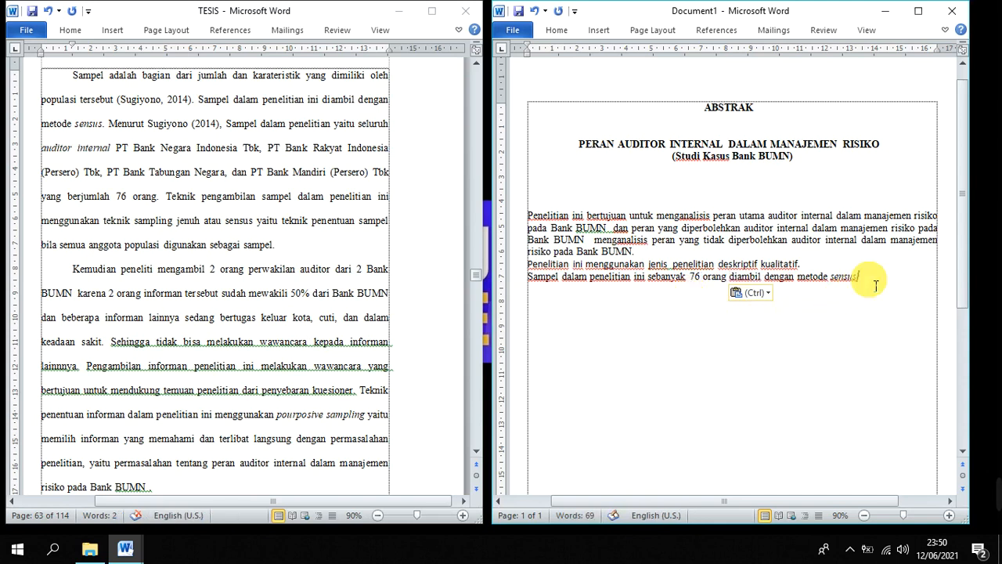
{"action": "left_click", "coordinate": [867, 270]}
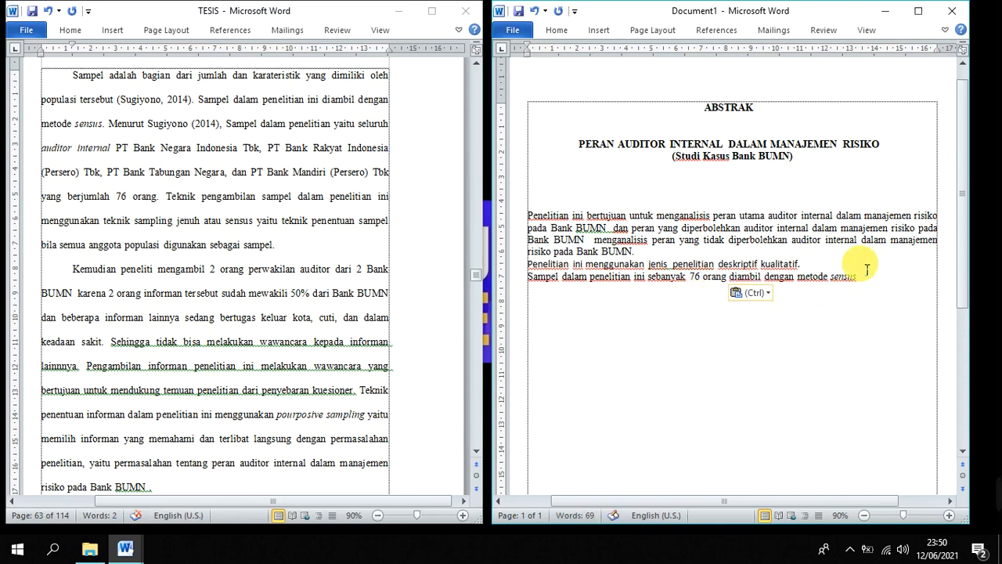
{"action": "key", "text": "Delete"}
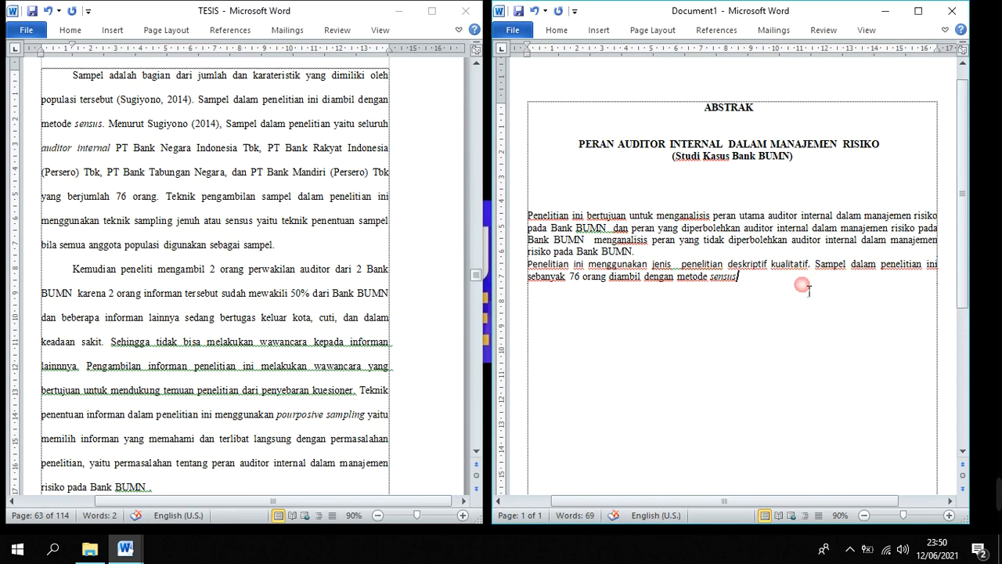
{"action": "left_click", "coordinate": [730, 255]}
{"action": "key", "text": "Return"}
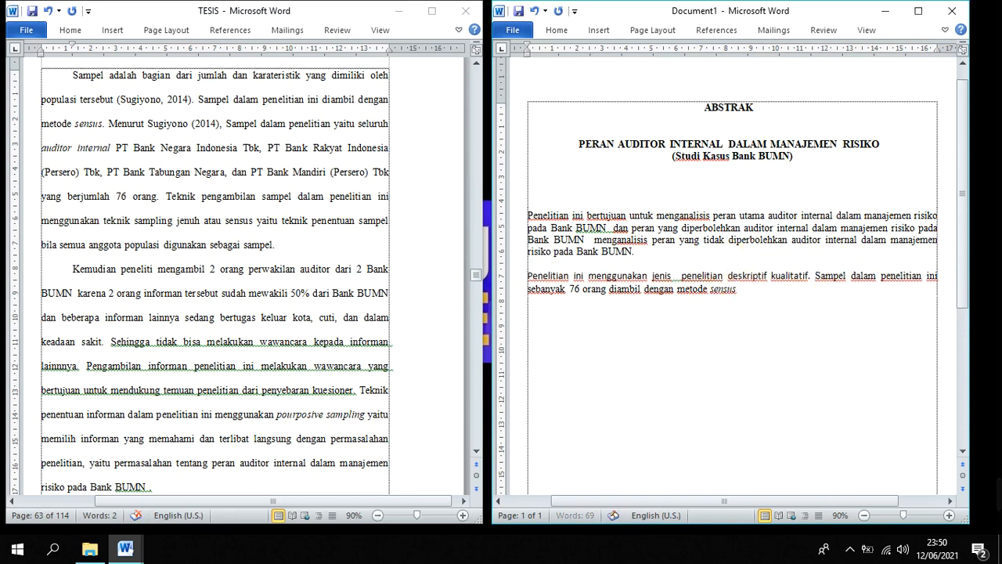
{"action": "left_click", "coordinate": [768, 307]}
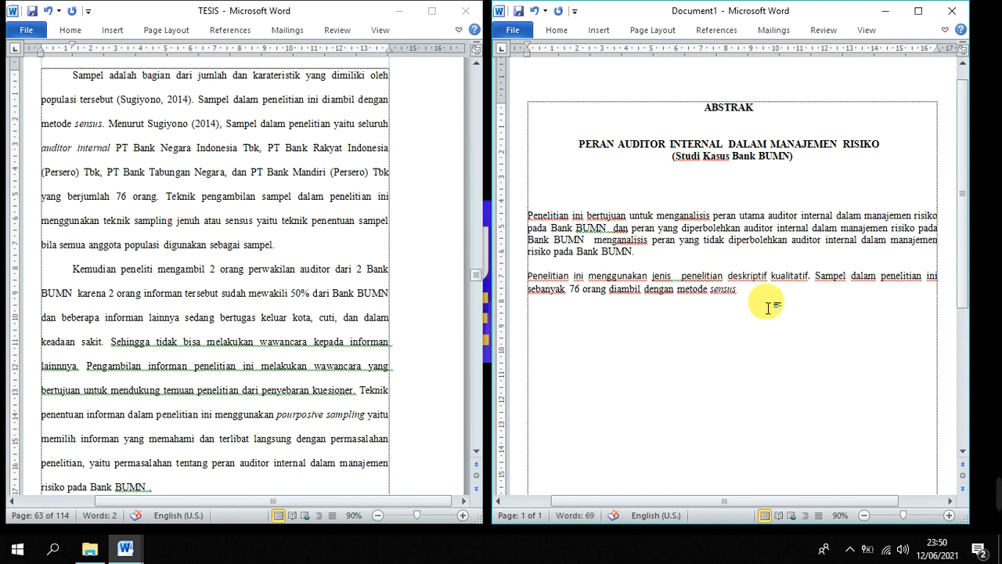
Look through TESIS past section 3.4 for the data analysis methods described in section 3.5 Analisis Data
{"action": "left_click", "coordinate": [279, 330]}
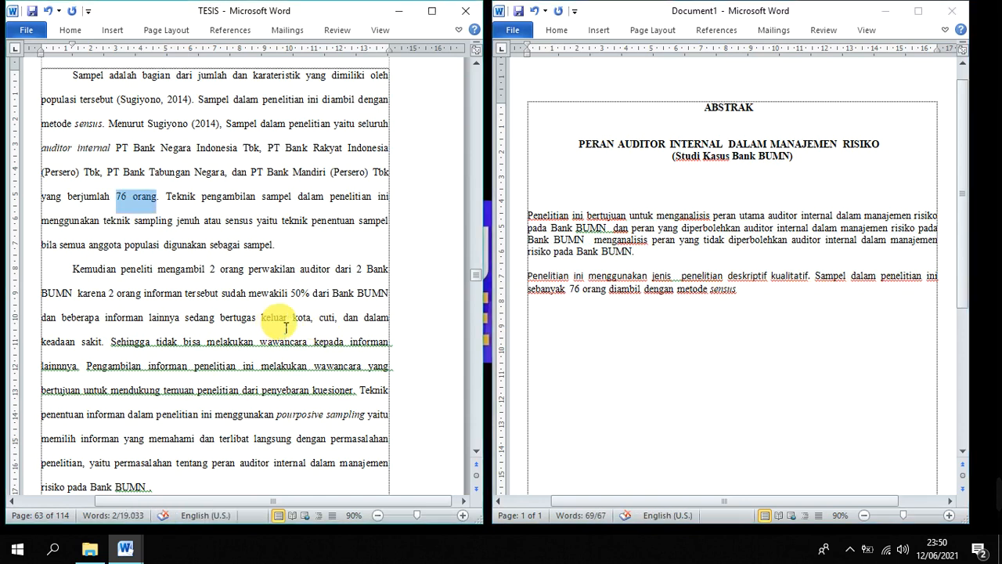
{"action": "left_click", "coordinate": [281, 277]}
{"action": "scroll", "coordinate": [286, 285], "scroll_direction": "down", "scroll_amount": 5}
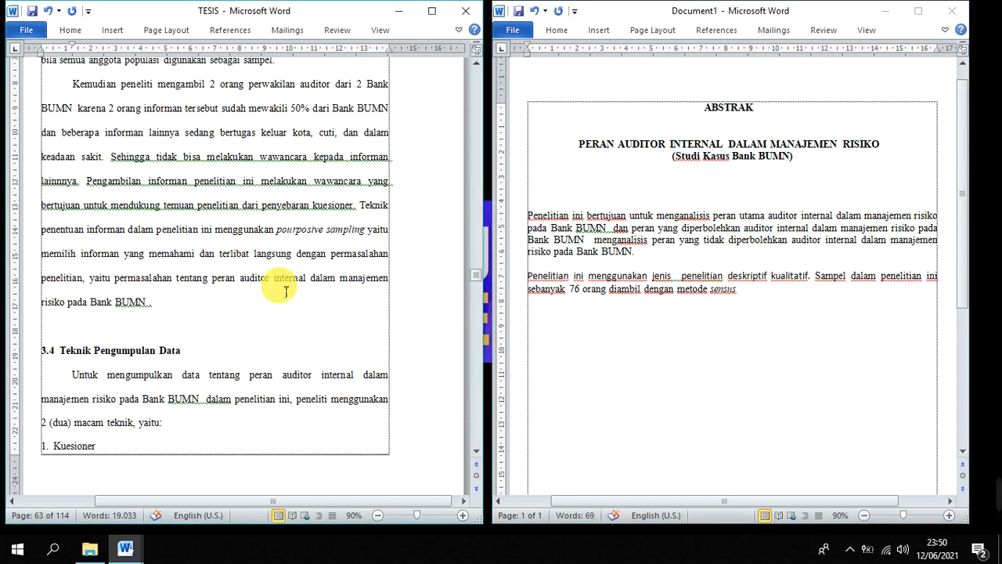
{"action": "scroll", "coordinate": [286, 291], "scroll_direction": "down", "scroll_amount": 15}
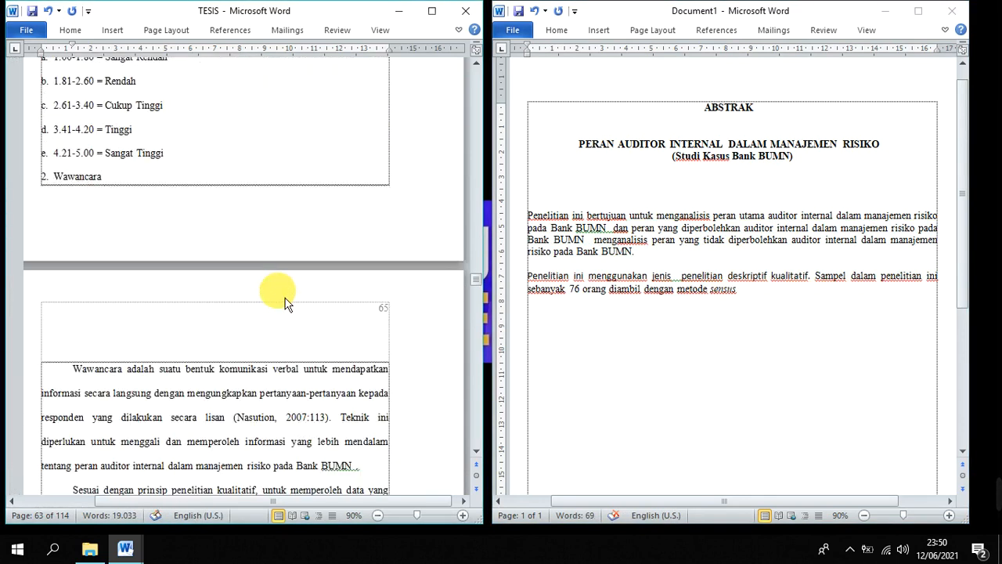
{"action": "scroll", "coordinate": [282, 294], "scroll_direction": "down", "scroll_amount": 20}
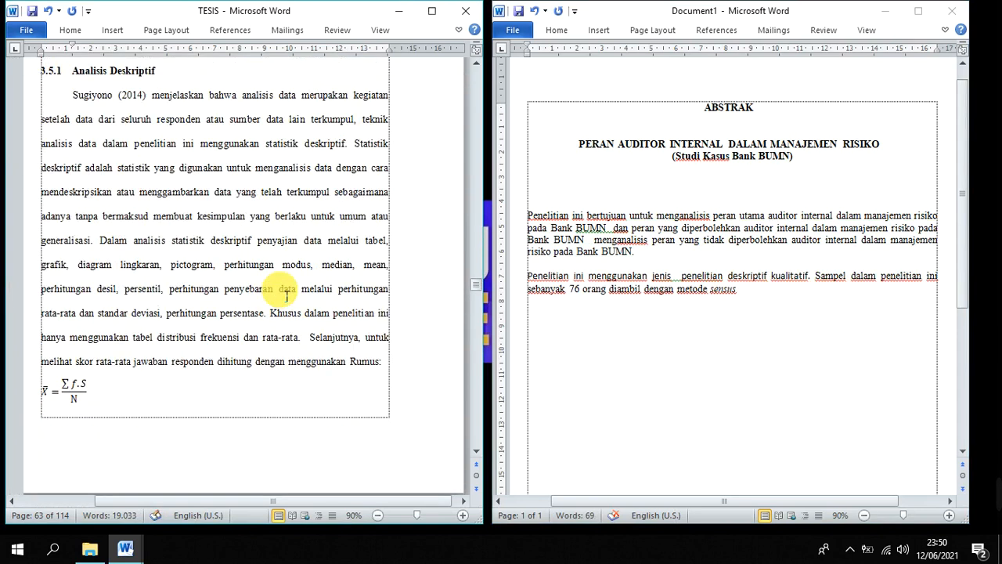
{"action": "left_click", "coordinate": [195, 192]}
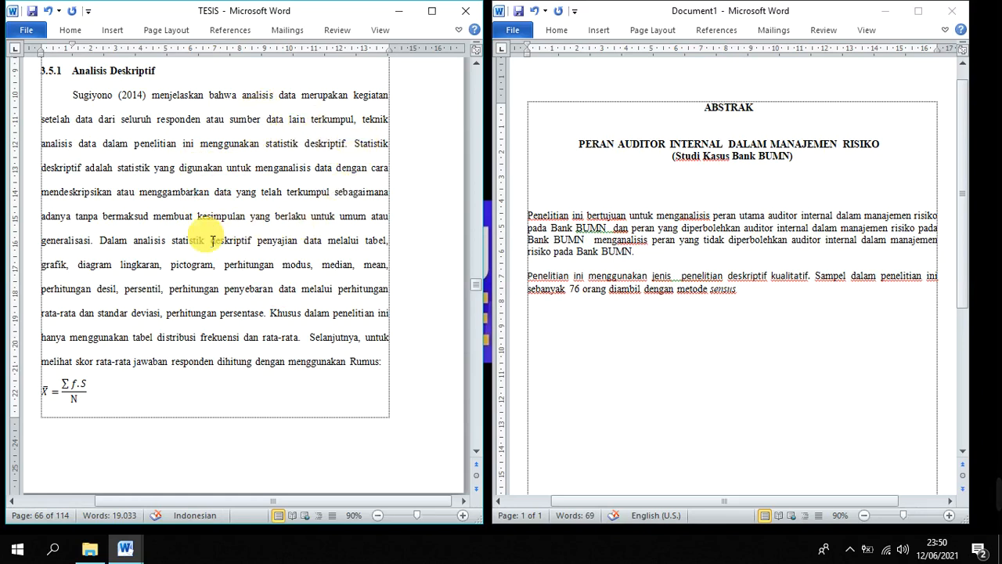
{"action": "scroll", "coordinate": [211, 235], "scroll_direction": "down", "scroll_amount": 5}
{"action": "scroll", "coordinate": [220, 248], "scroll_direction": "down", "scroll_amount": 5}
{"action": "scroll", "coordinate": [219, 248], "scroll_direction": "up", "scroll_amount": 12}
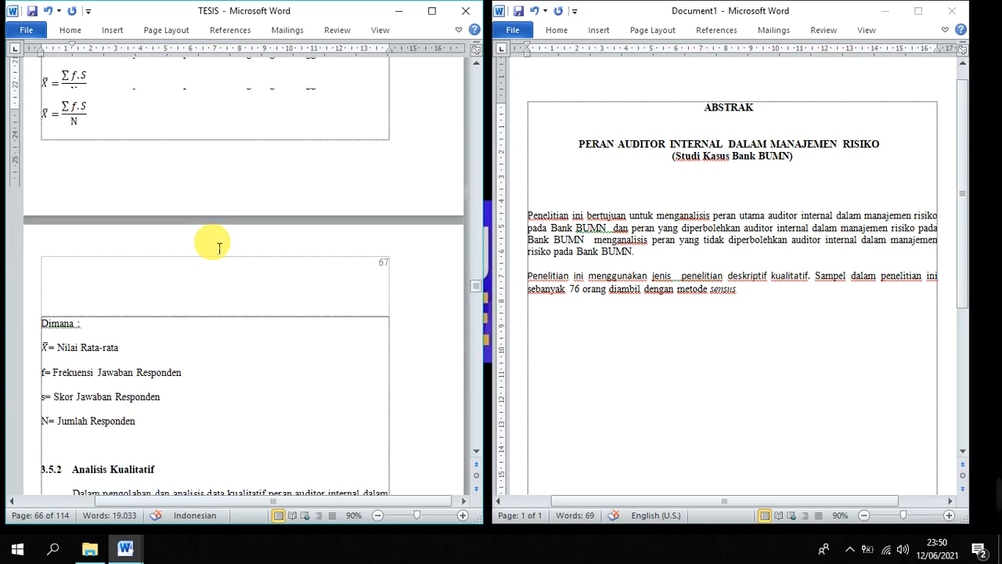
{"action": "scroll", "coordinate": [220, 248], "scroll_direction": "down", "scroll_amount": 1}
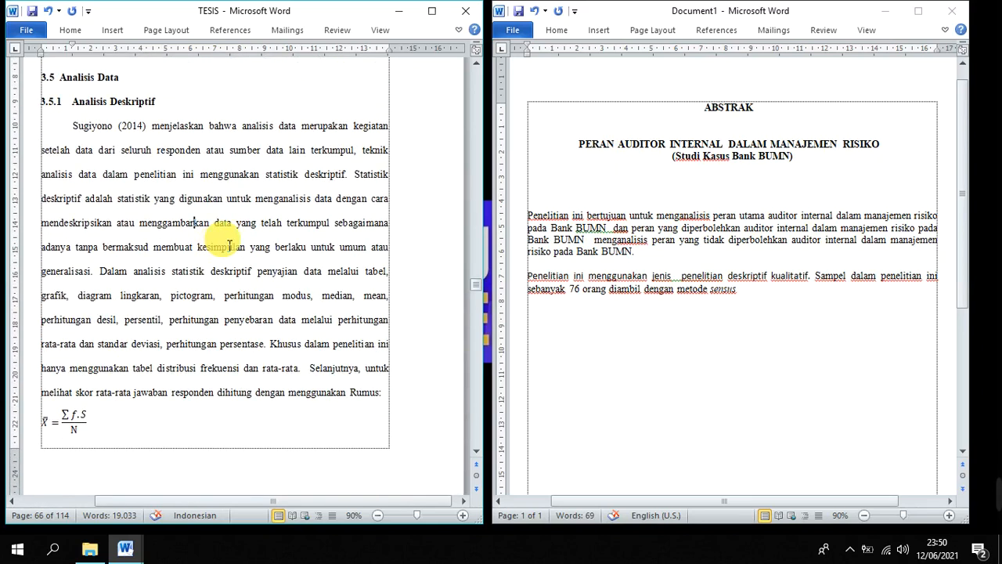
{"action": "left_click", "coordinate": [109, 126]}
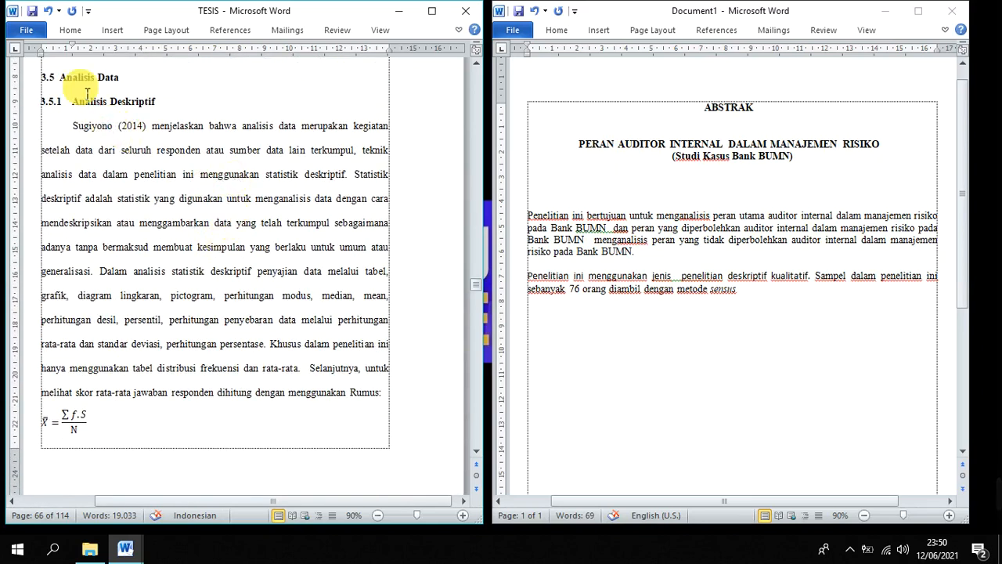
{"action": "left_click_drag", "start_coordinate": [75, 79], "coordinate": [132, 80]}
{"action": "left_click", "coordinate": [150, 102]}
{"action": "left_click", "coordinate": [258, 127]}
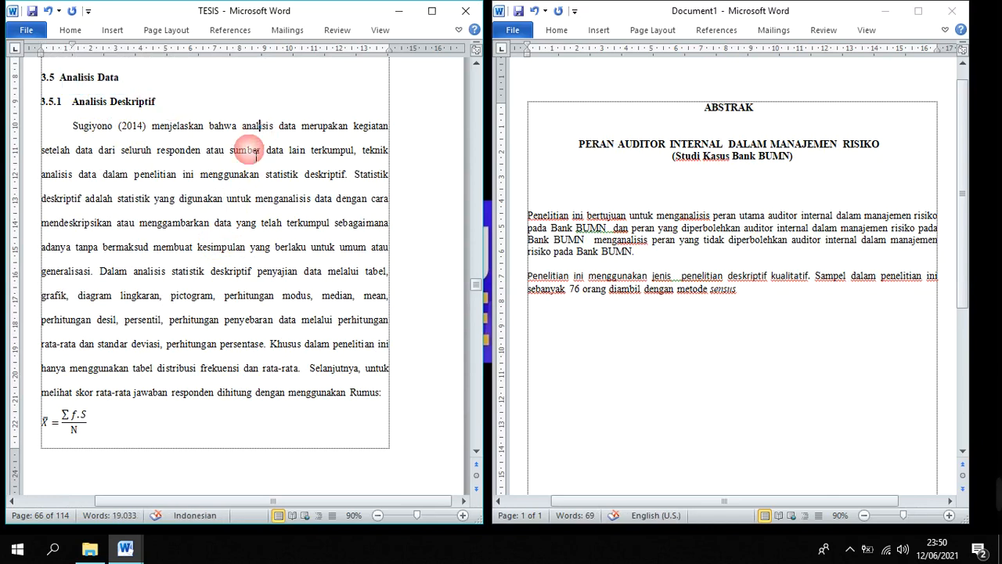
{"action": "left_click", "coordinate": [245, 174]}
{"action": "left_click", "coordinate": [233, 225]}
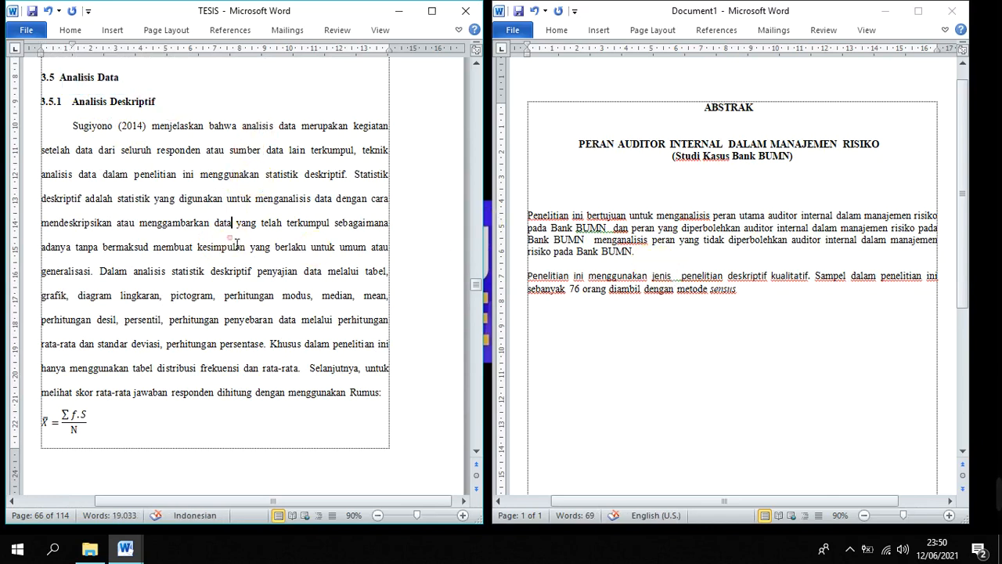
End the sampling sentence with a period and add "Analisis data dalam penelitian menggunakan analisis deskriptif dan kualitatif."
{"action": "left_click", "coordinate": [754, 295]}
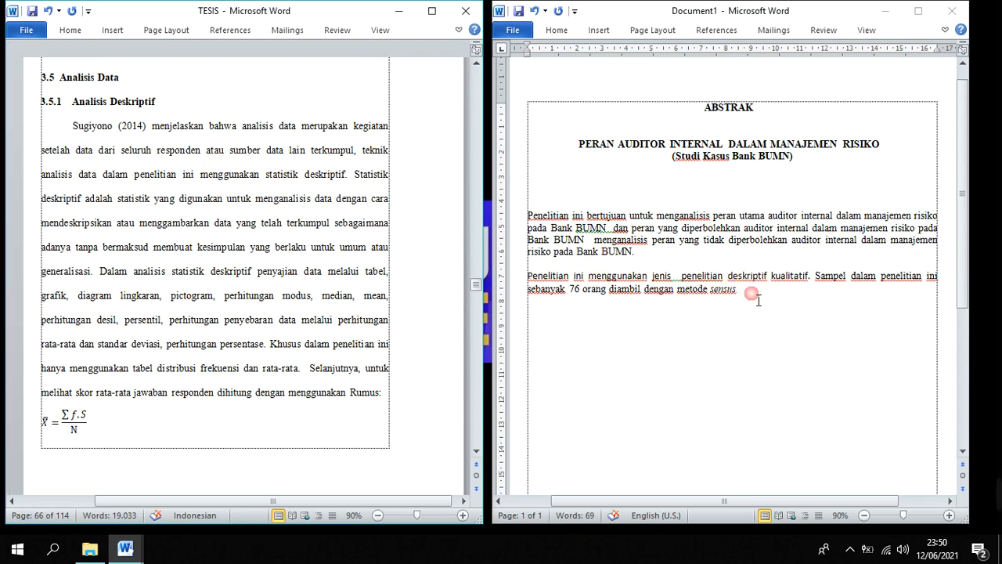
{"action": "type", "text": "."}
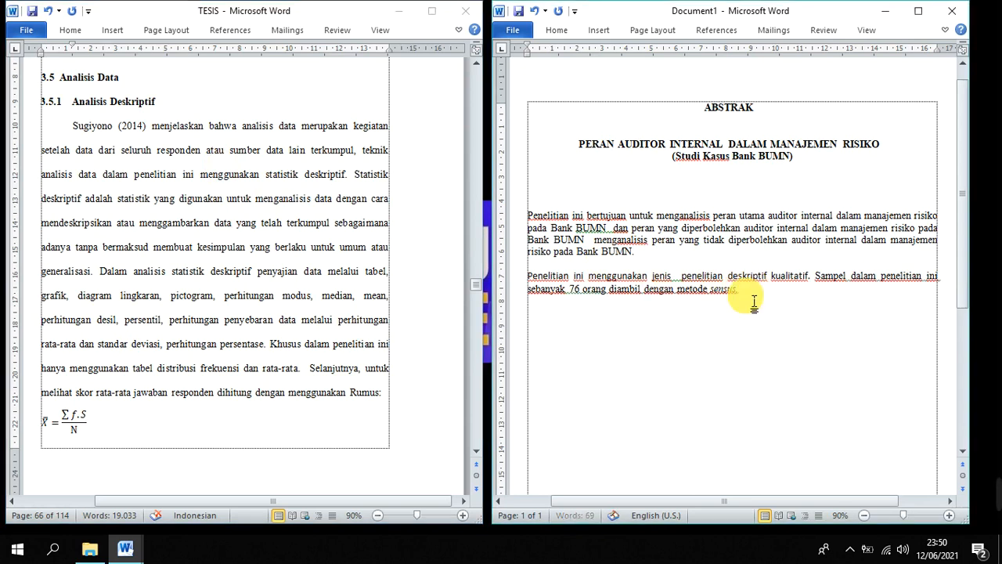
{"action": "type", "text": "  ANA"}
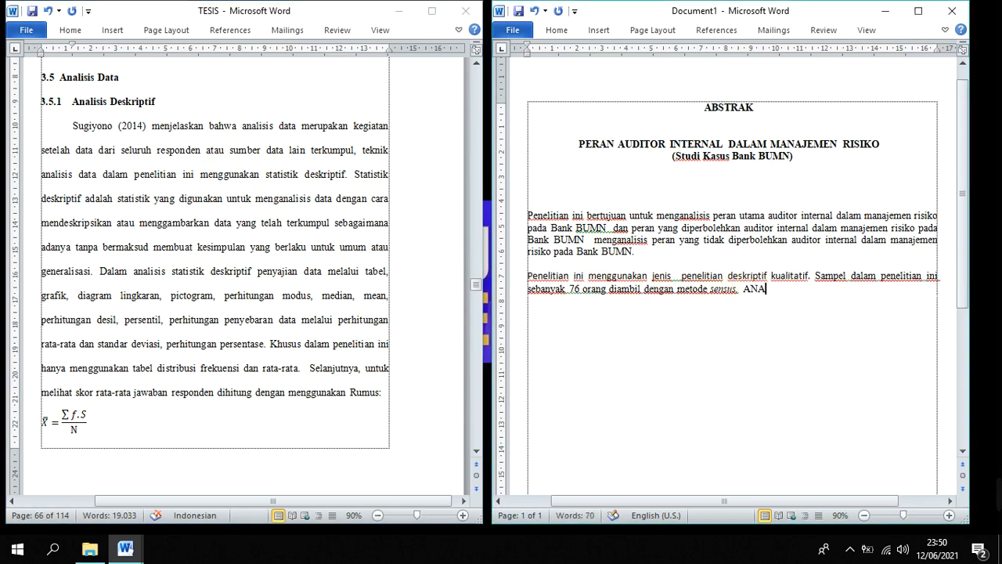
{"action": "type", "text": "L"}
{"action": "key", "text": "BackSpace"}
{"action": "key", "text": "BackSpace"}
{"action": "key", "text": "BackSpace"}
{"action": "type", "text": "nalsis data dalam peneliti"}
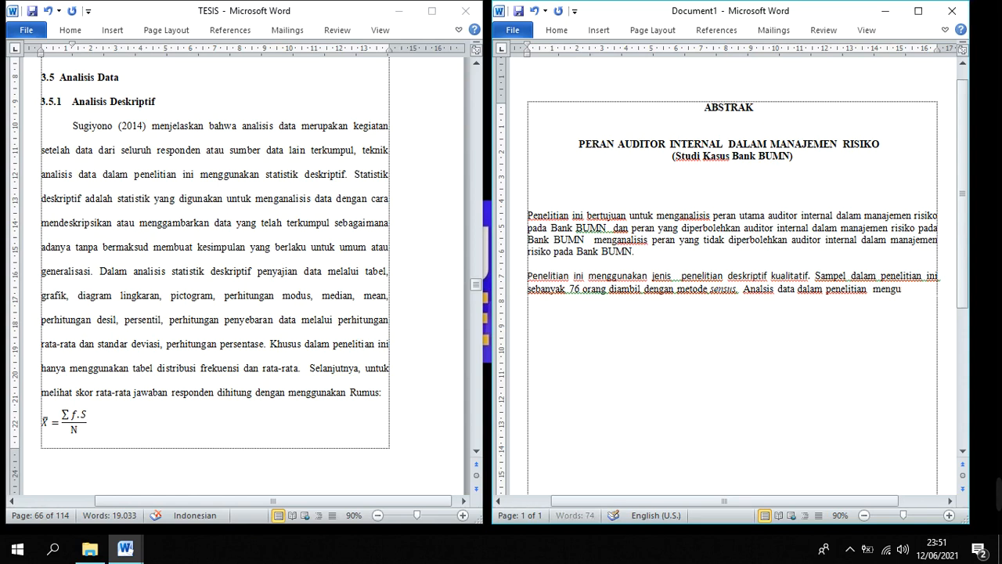
{"action": "type", "text": "an"}
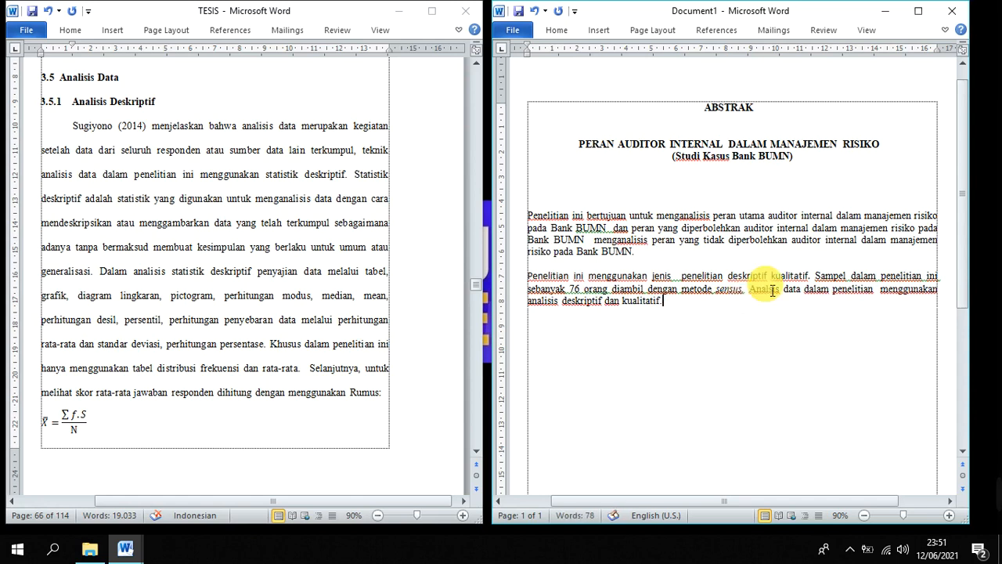
{"action": "scroll", "coordinate": [595, 211], "scroll_direction": "down", "scroll_amount": 1}
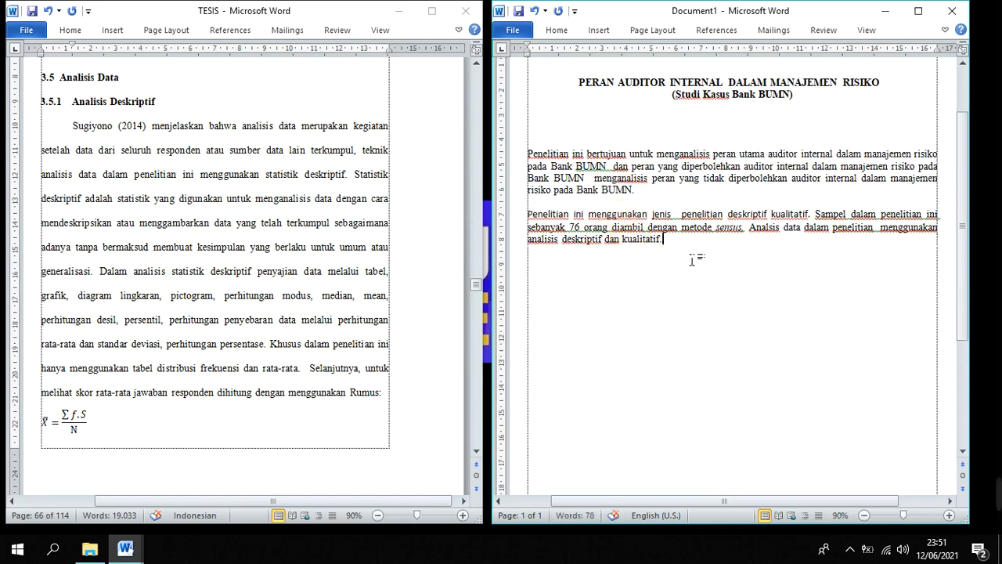
{"action": "triple_click", "coordinate": [566, 225]}
{"action": "left_click", "coordinate": [639, 239]}
{"action": "left_click", "coordinate": [628, 180]}
{"action": "right_click", "coordinate": [647, 181]}
{"action": "left_click", "coordinate": [448, 198]}
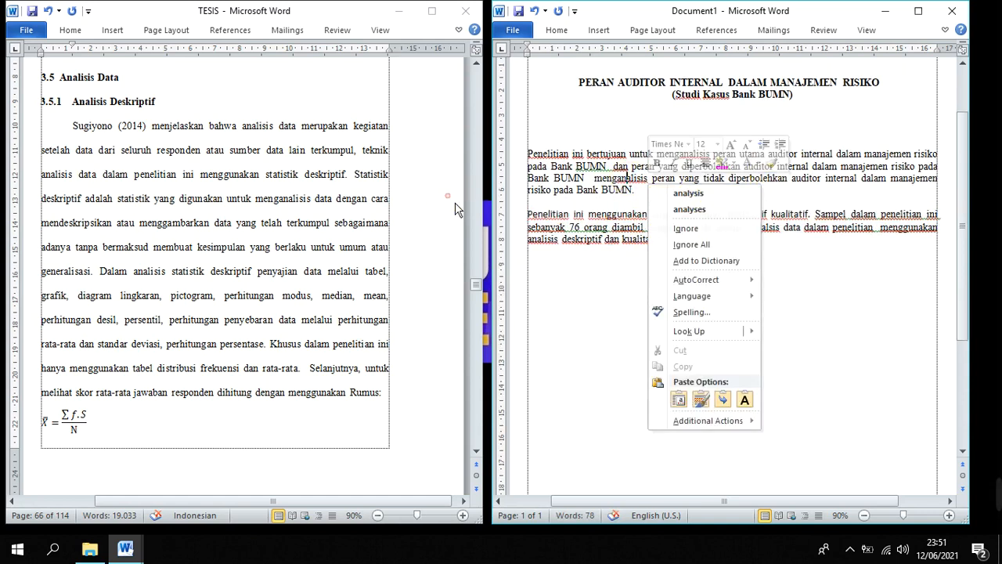
Set the font of both abstract body paragraphs to Times New Roman
{"action": "left_click", "coordinate": [671, 239]}
{"action": "left_click_drag", "start_coordinate": [671, 239], "coordinate": [532, 154]}
{"action": "right_click", "coordinate": [597, 172]}
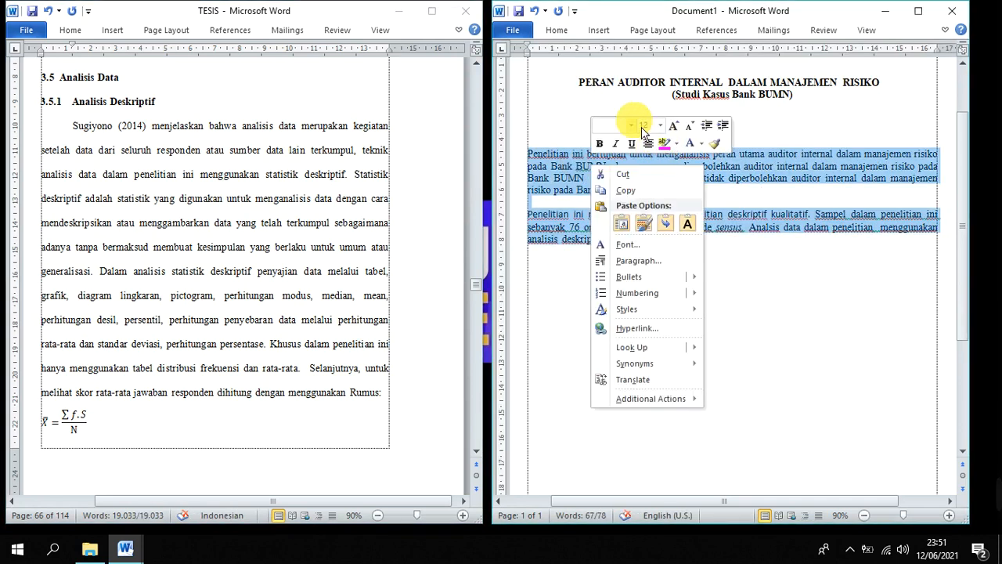
{"action": "left_click", "coordinate": [635, 126]}
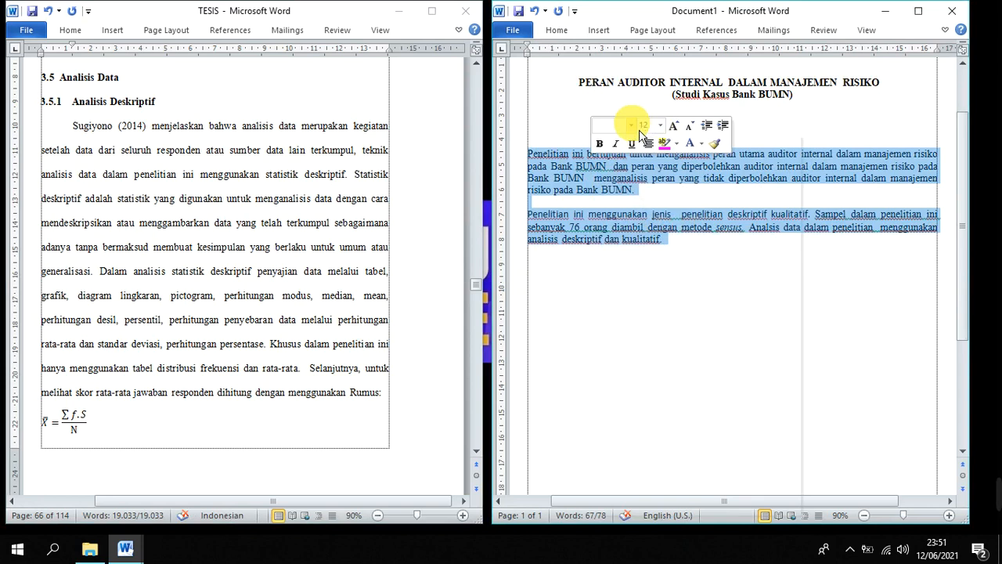
{"action": "left_click", "coordinate": [665, 203]}
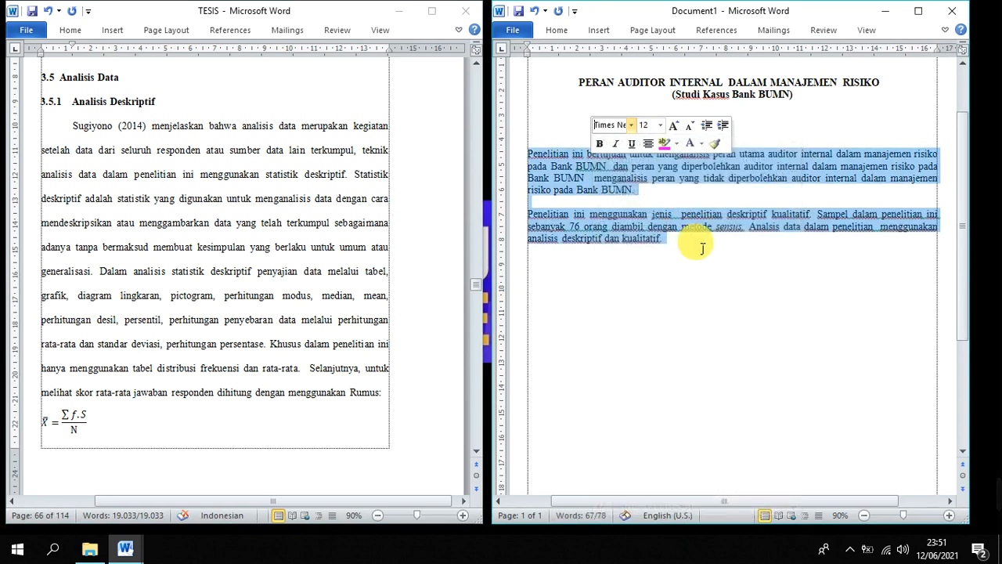
{"action": "left_click", "coordinate": [703, 248]}
Check the abstract's methods paragraph against TESIS sections 3.5.1 Analisis Deskriptif and 3.5.2 Analisis Kualitatif
{"action": "left_click_drag", "start_coordinate": [612, 226], "coordinate": [638, 237]}
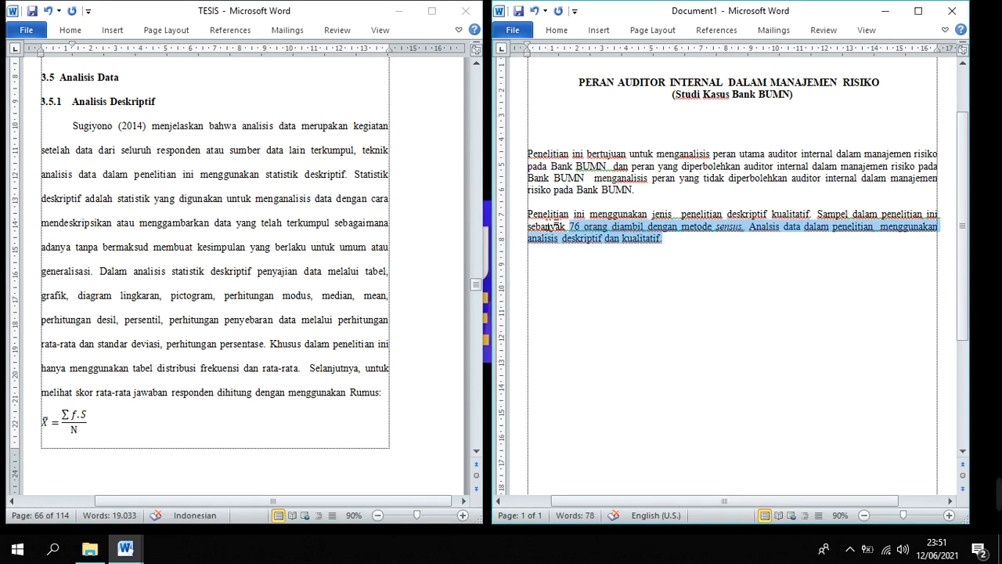
{"action": "left_click_drag", "start_coordinate": [552, 226], "coordinate": [546, 214]}
{"action": "left_click", "coordinate": [692, 249]}
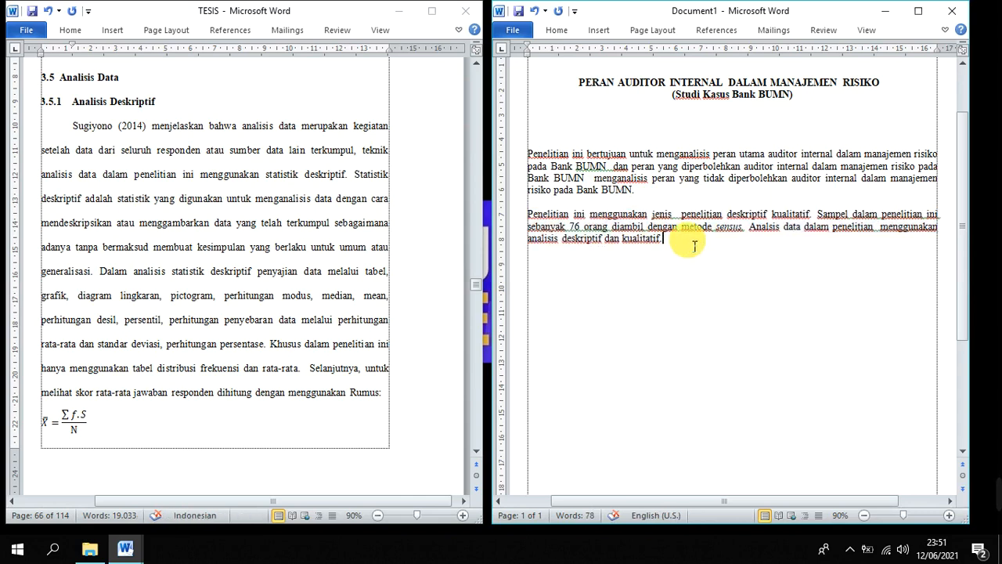
{"action": "left_click", "coordinate": [184, 155]}
{"action": "left_click", "coordinate": [95, 86]}
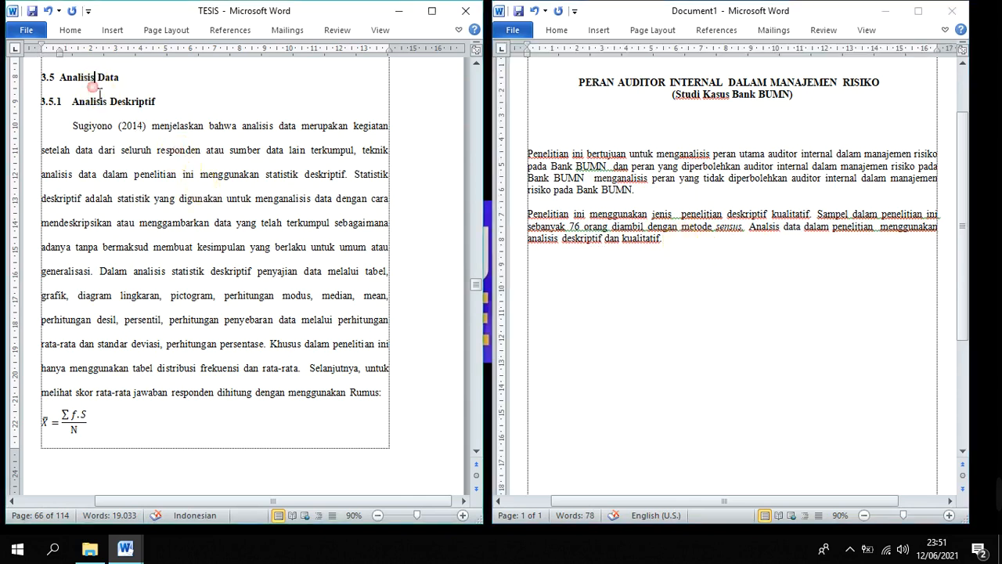
{"action": "left_click_drag", "start_coordinate": [100, 92], "coordinate": [164, 115]}
{"action": "scroll", "coordinate": [192, 166], "scroll_direction": "down", "scroll_amount": 8}
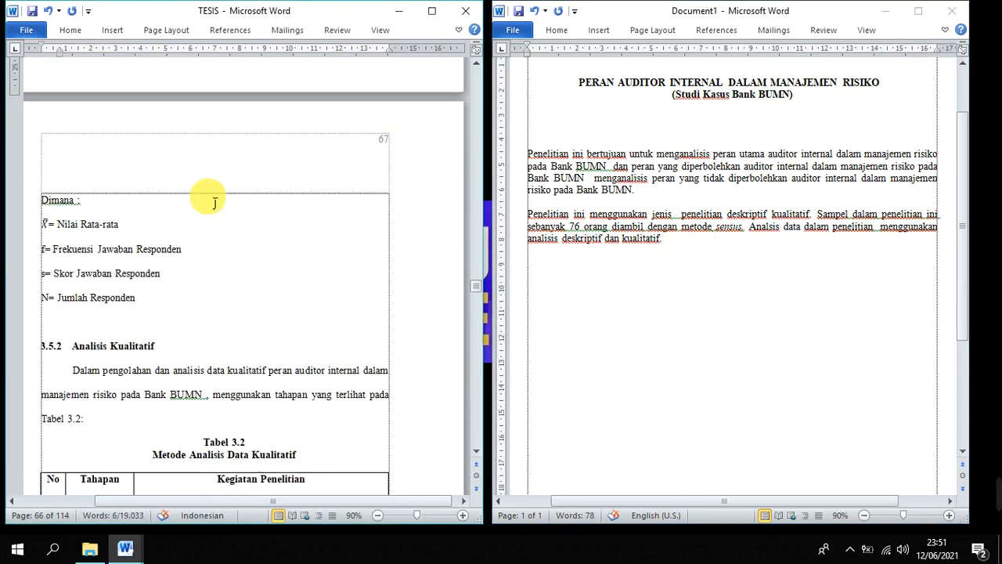
{"action": "left_click", "coordinate": [136, 226]}
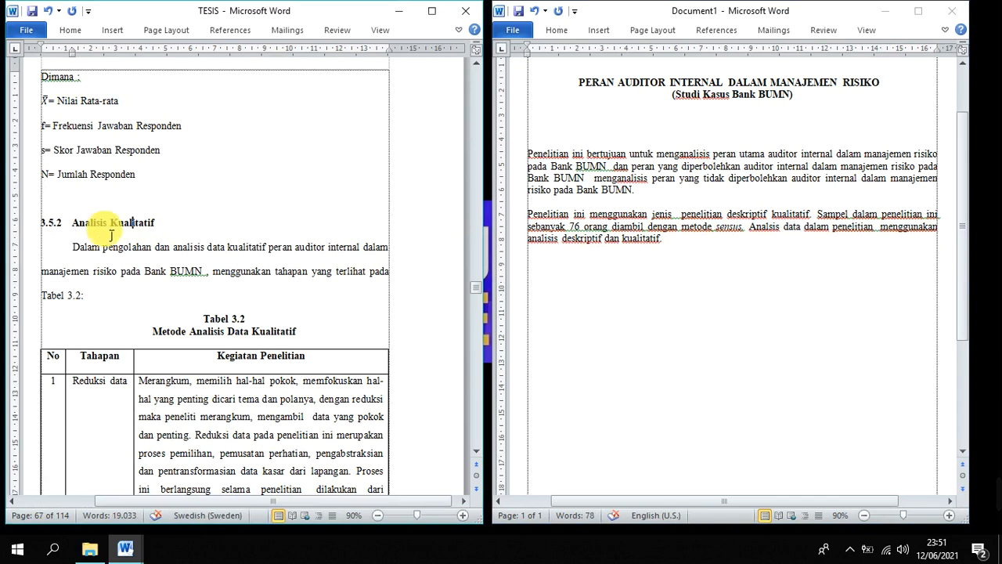
{"action": "left_click_drag", "start_coordinate": [97, 228], "coordinate": [192, 255]}
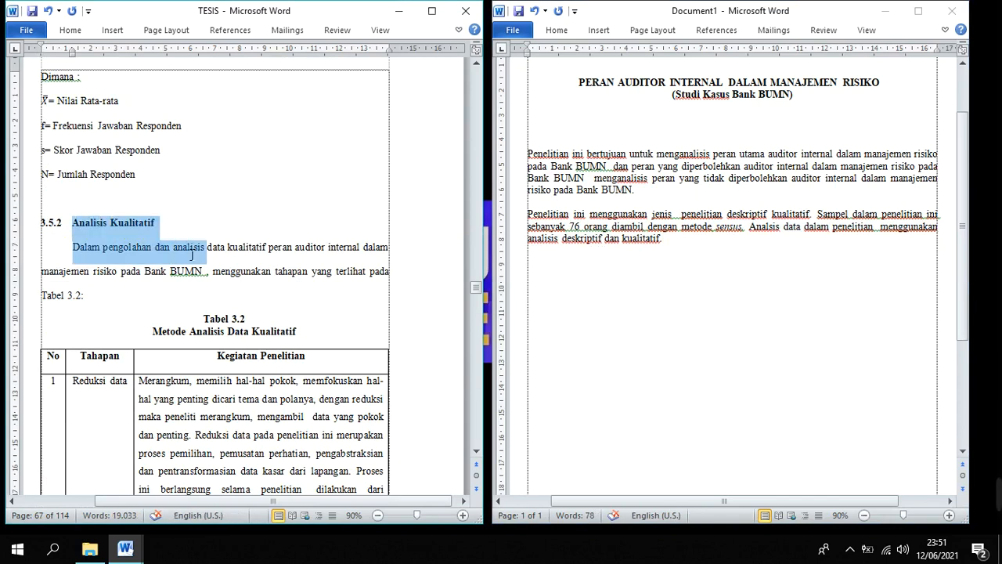
{"action": "left_click", "coordinate": [679, 265]}
{"action": "left_click", "coordinate": [349, 289]}
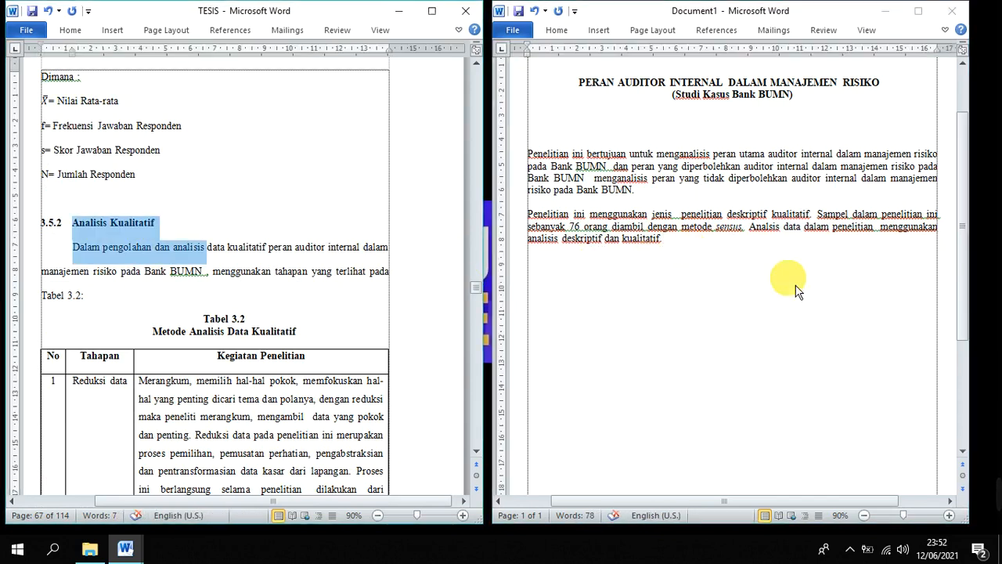
{"action": "left_click", "coordinate": [796, 290]}
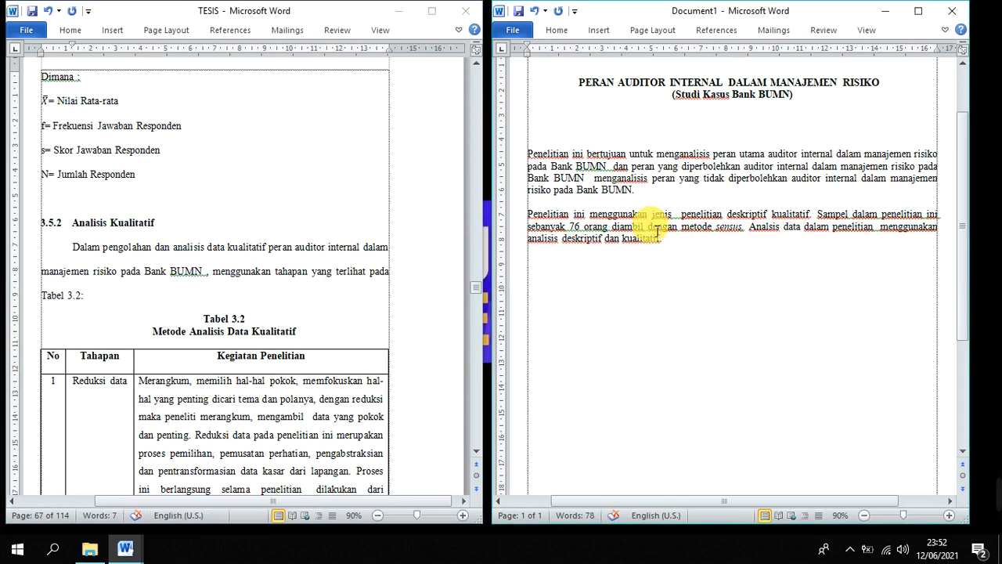
Highlight the whole research objectives paragraph of the abstract in pink
{"action": "left_click_drag", "start_coordinate": [532, 166], "coordinate": [689, 208]}
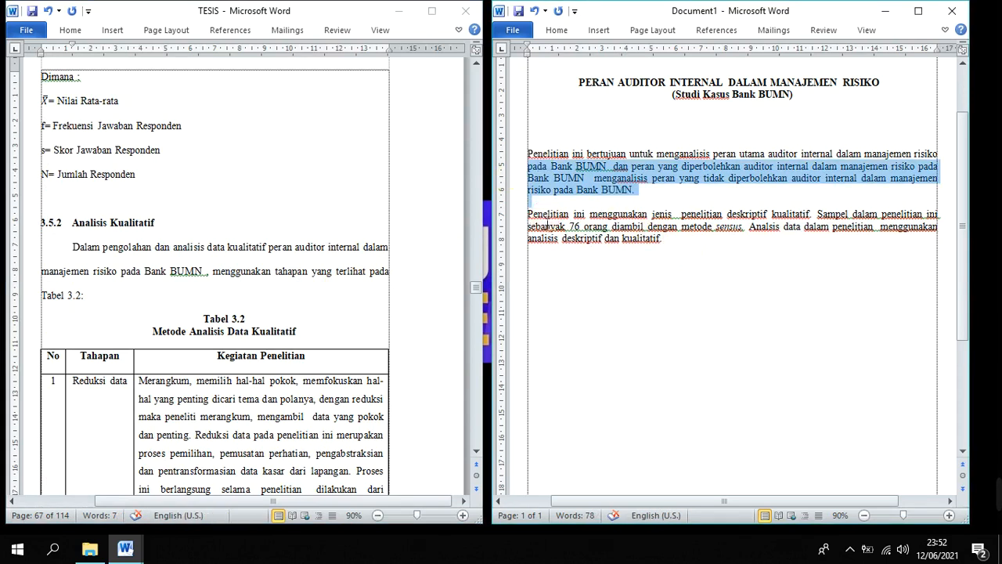
{"action": "left_click_drag", "start_coordinate": [528, 215], "coordinate": [811, 220]}
{"action": "left_click", "coordinate": [588, 156]}
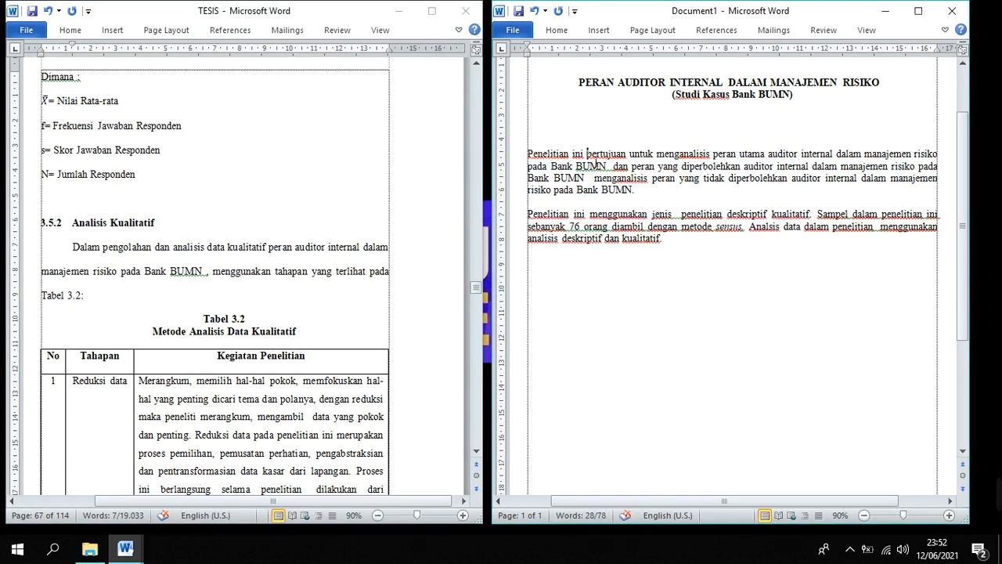
{"action": "triple_click", "coordinate": [552, 161]}
{"action": "left_click", "coordinate": [620, 134]}
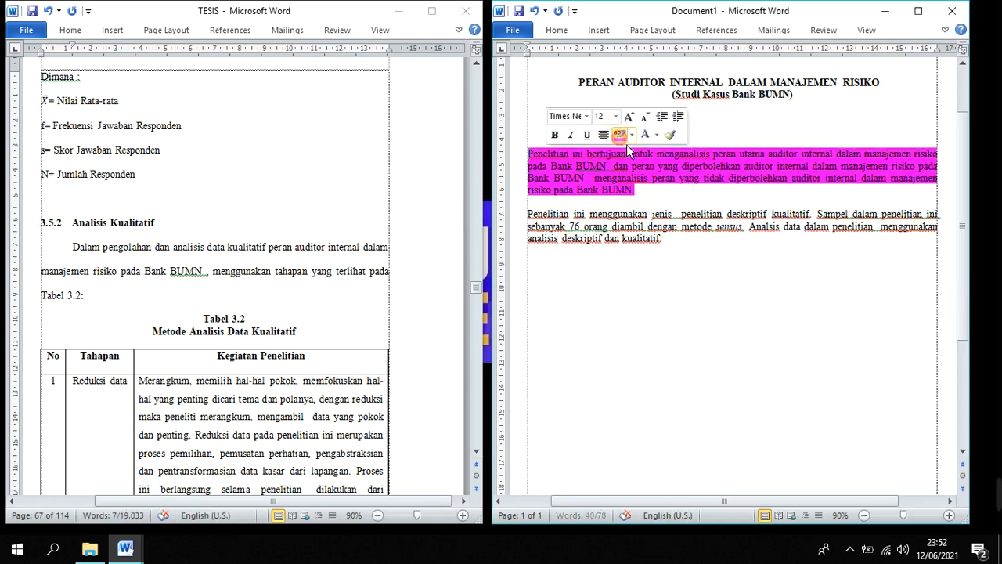
Highlight the research-type sentence "Penelitian ini menggunakan jenis penelitian deskriptif kualitatif." in bright green
{"action": "left_click_drag", "start_coordinate": [527, 214], "coordinate": [814, 214]}
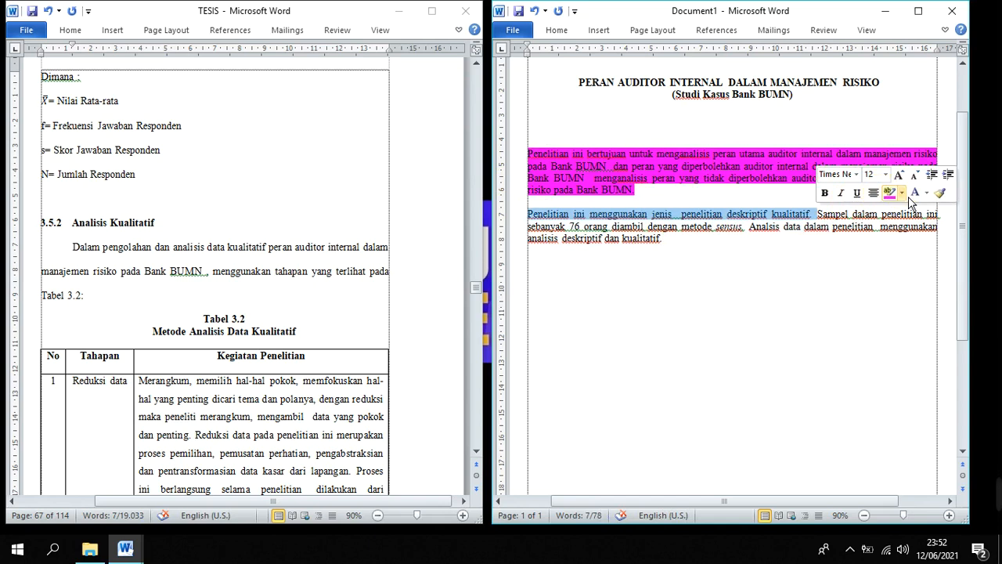
{"action": "left_click", "coordinate": [903, 193]}
{"action": "left_click", "coordinate": [920, 215]}
{"action": "left_click", "coordinate": [836, 249]}
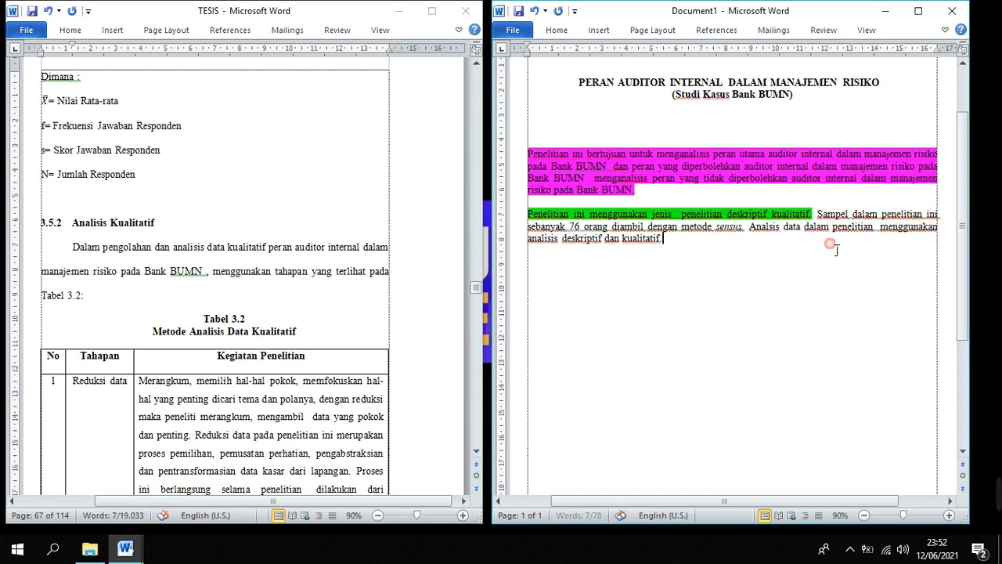
Highlight the sampling sentence in turquoise and correct "Analsis" to "Analisis" in the data analysis sentence
{"action": "left_click_drag", "start_coordinate": [818, 214], "coordinate": [744, 229]}
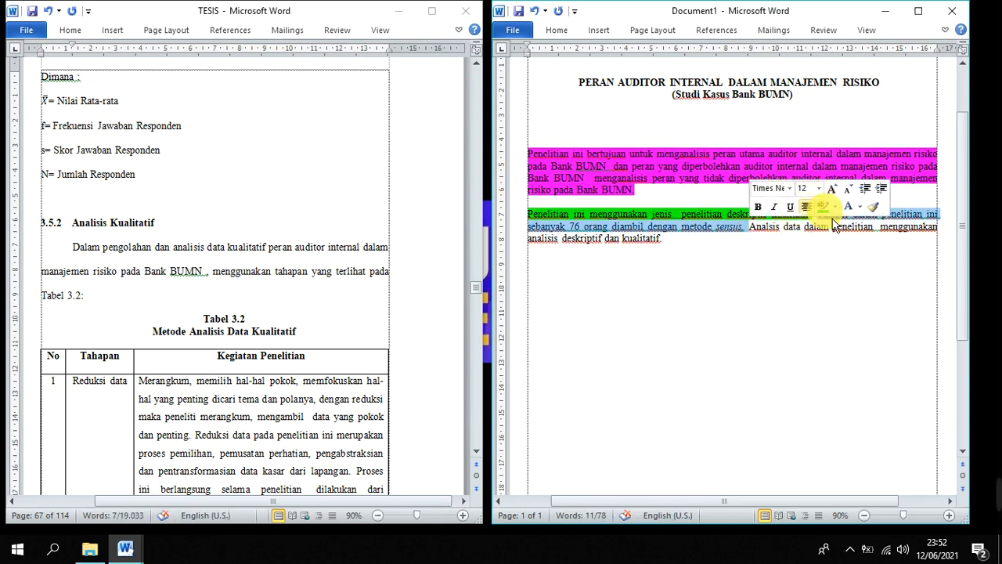
{"action": "left_click", "coordinate": [835, 206]}
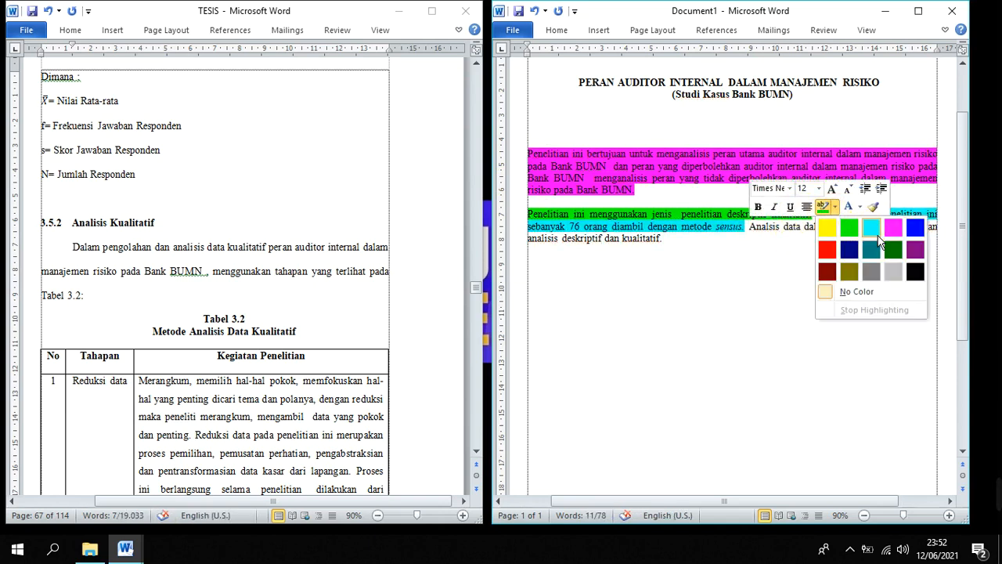
{"action": "left_click", "coordinate": [868, 230]}
{"action": "left_click", "coordinate": [780, 245]}
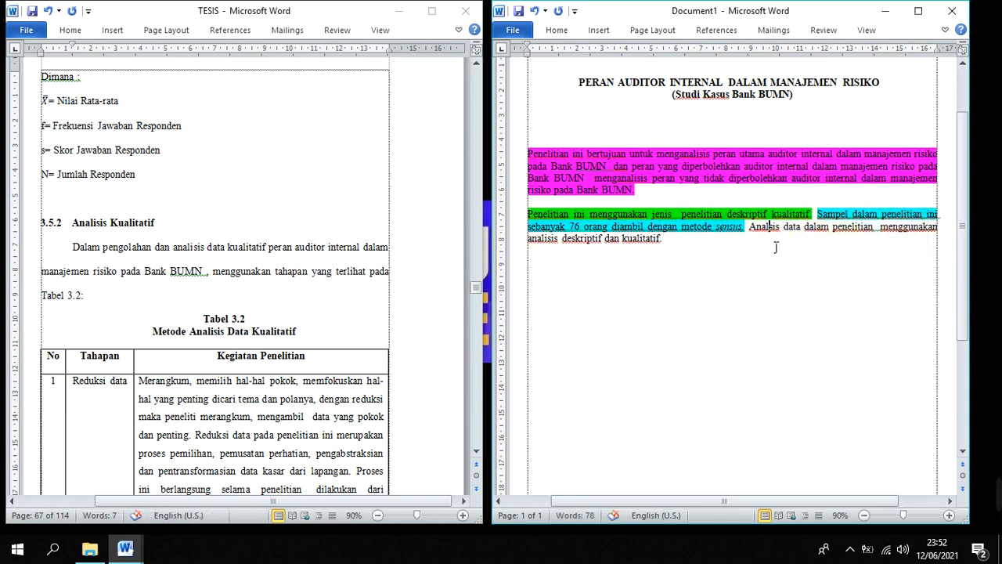
Try highlighting the data analysis sentence in pink with an automatic black font color
{"action": "left_click_drag", "start_coordinate": [747, 226], "coordinate": [765, 237]}
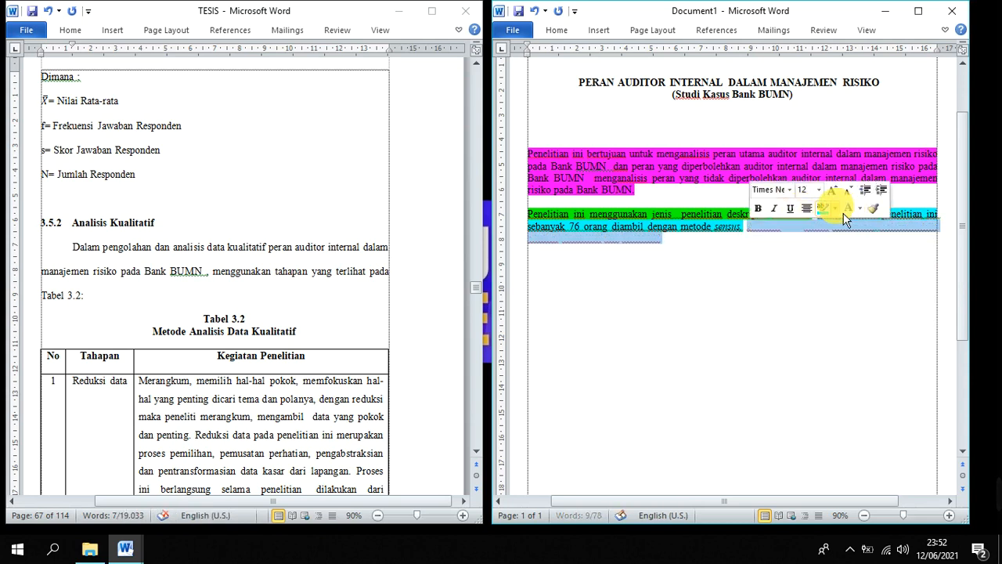
{"action": "left_click", "coordinate": [834, 208]}
{"action": "left_click", "coordinate": [893, 229]}
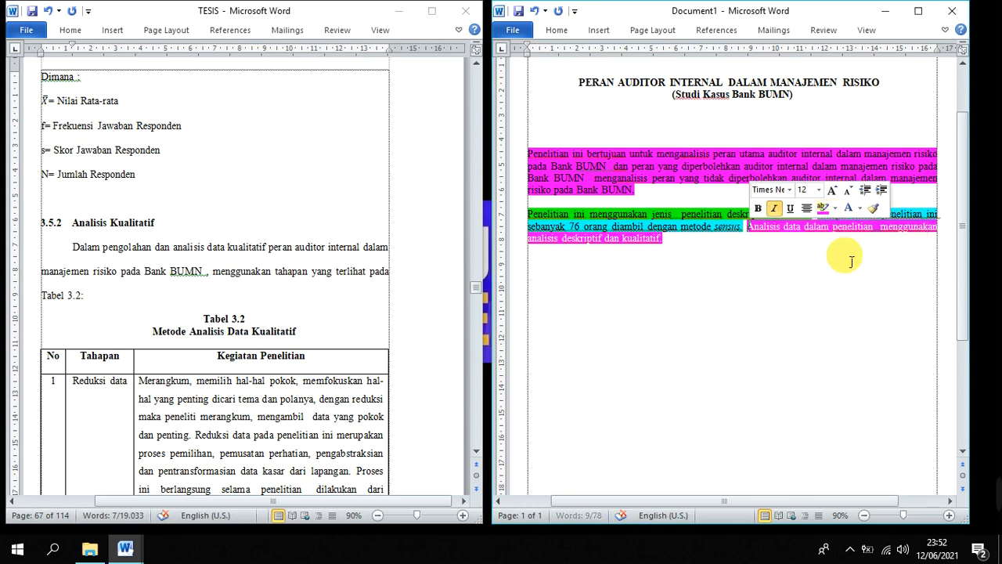
{"action": "left_click", "coordinate": [860, 209]}
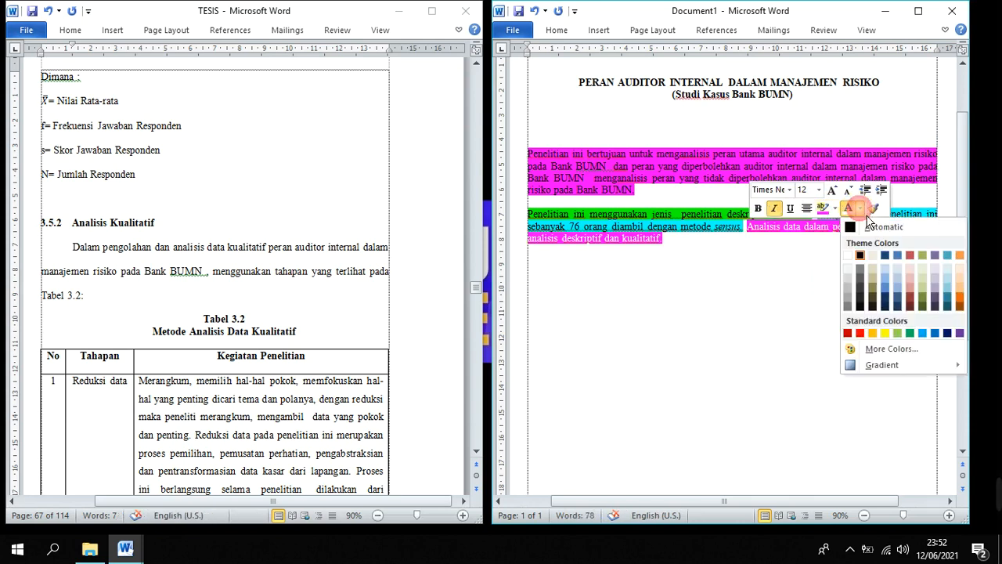
{"action": "left_click", "coordinate": [853, 226]}
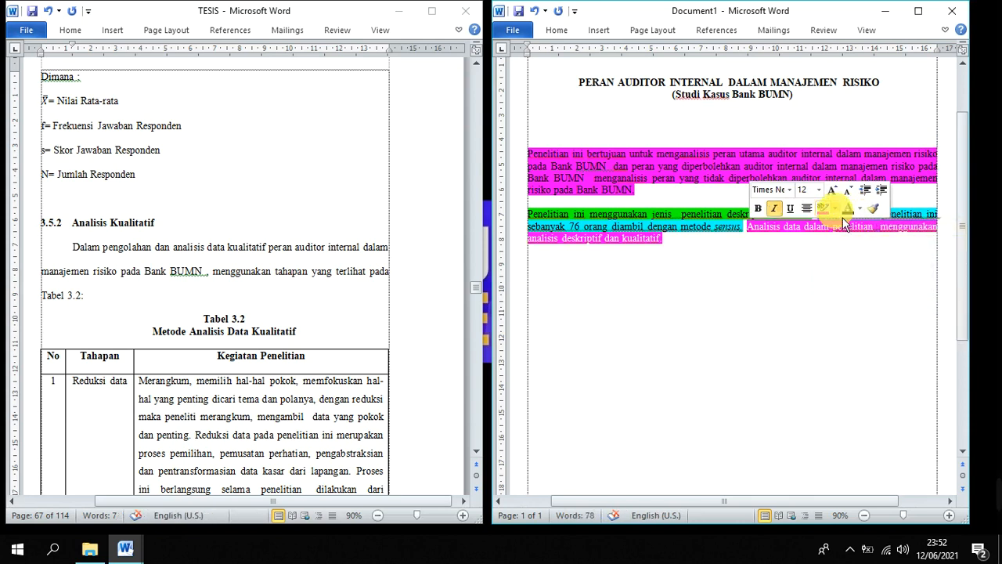
{"action": "left_click", "coordinate": [860, 208]}
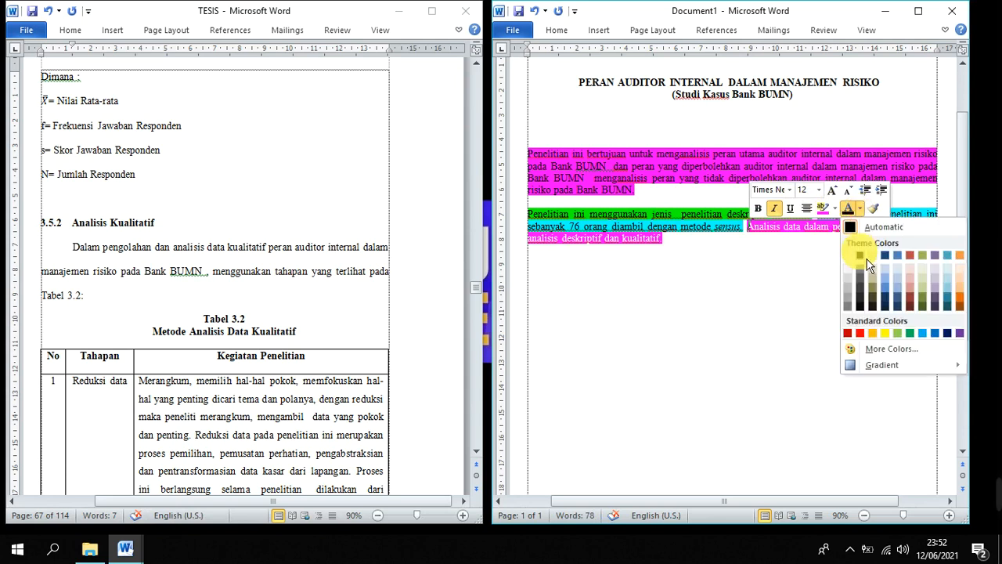
{"action": "left_click", "coordinate": [861, 249]}
{"action": "left_click", "coordinate": [835, 210]}
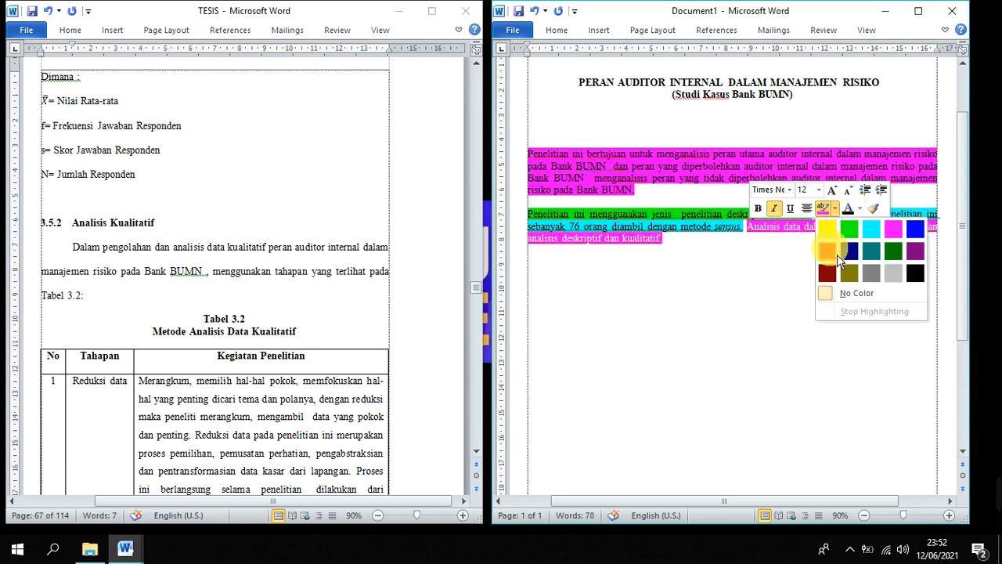
{"action": "left_click", "coordinate": [843, 295]}
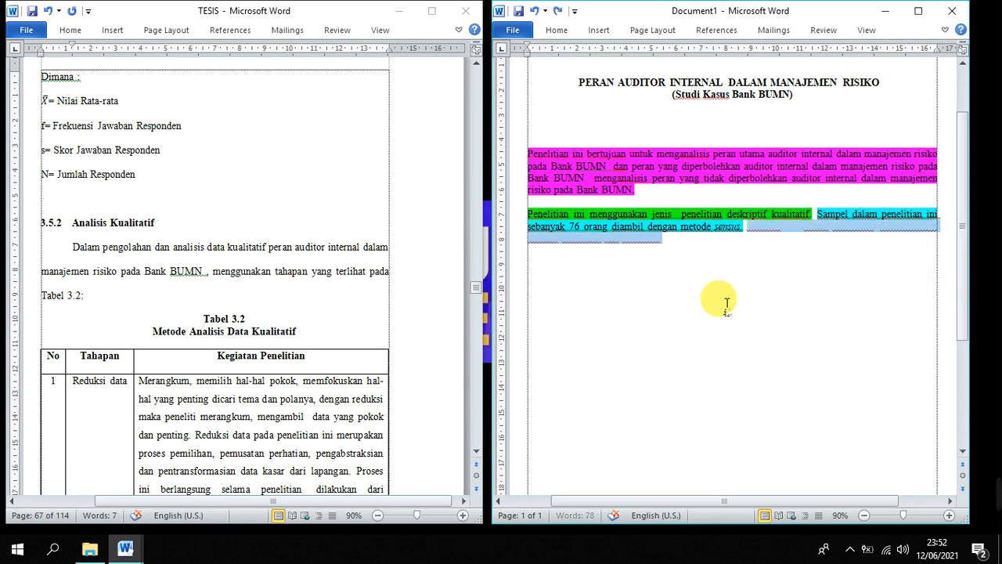
{"action": "left_click", "coordinate": [731, 288]}
Highlight the data analysis sentence "Analisis data dalam penelitian menggunakan analisis deskriptif dan kualitatif." in yellow
{"action": "left_click_drag", "start_coordinate": [745, 227], "coordinate": [757, 245]}
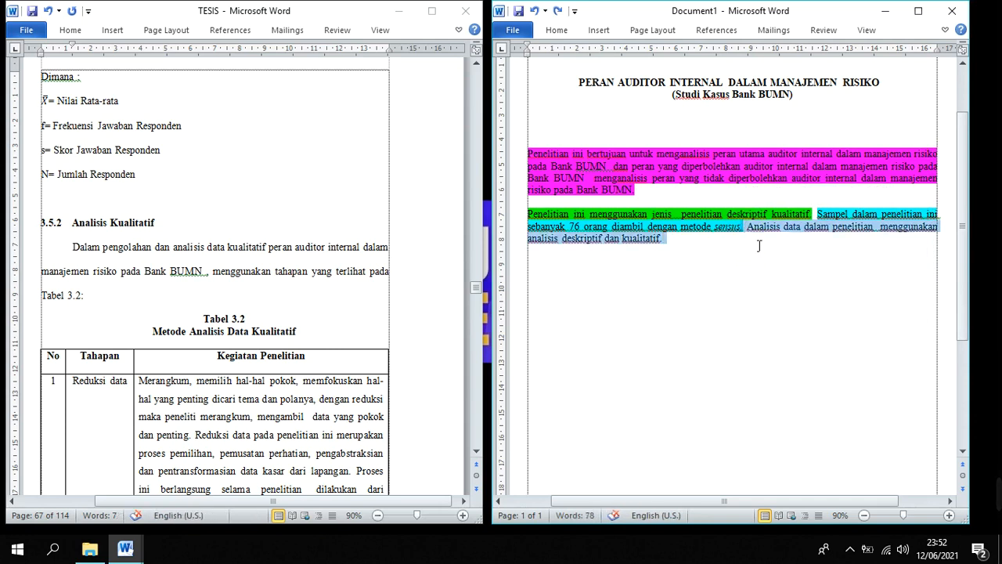
{"action": "left_click", "coordinate": [836, 219]}
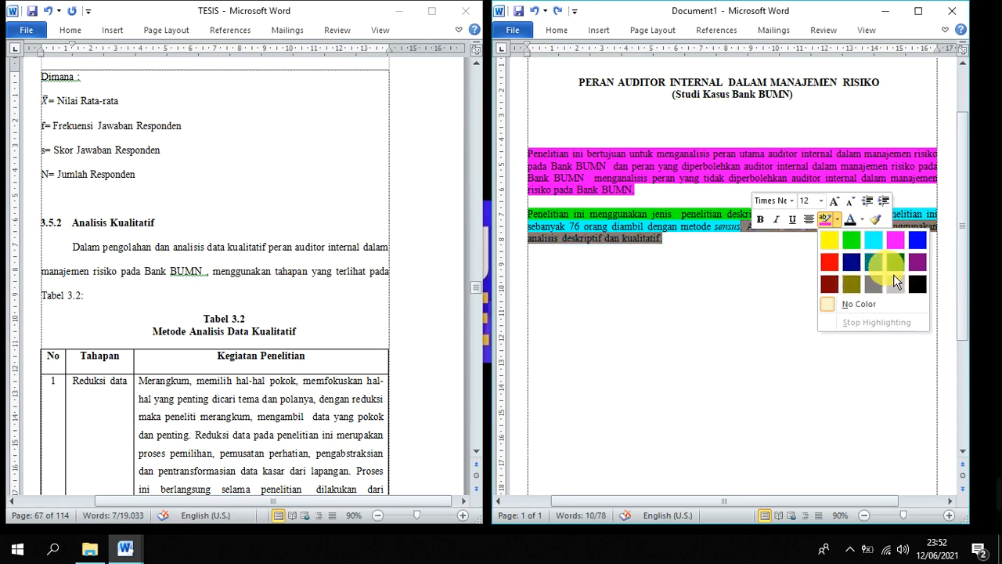
{"action": "left_click", "coordinate": [829, 240]}
{"action": "left_click", "coordinate": [729, 303]}
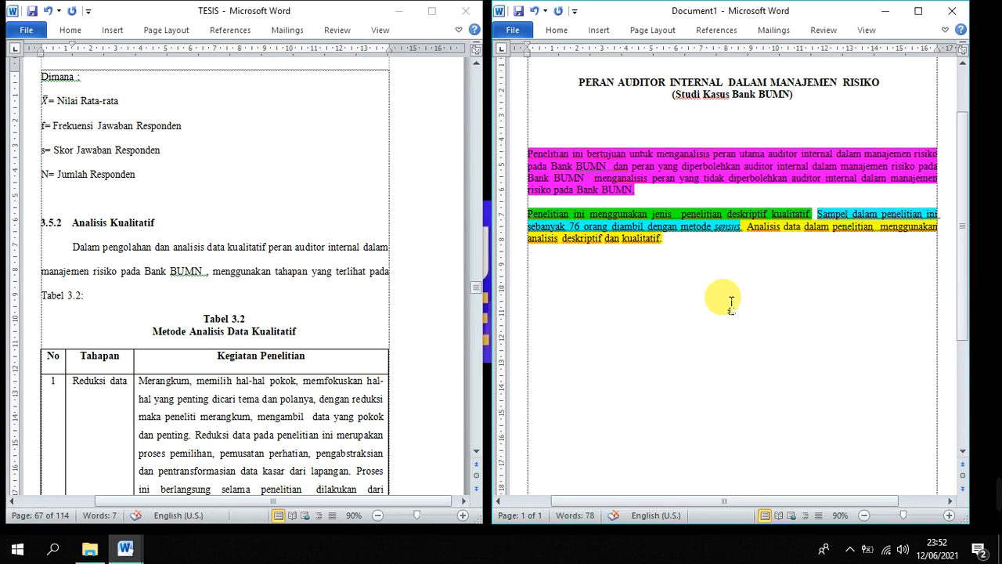
Start a new paragraph below the methods paragraph of the abstract, leaving one blank line between them
{"action": "left_click", "coordinate": [283, 307]}
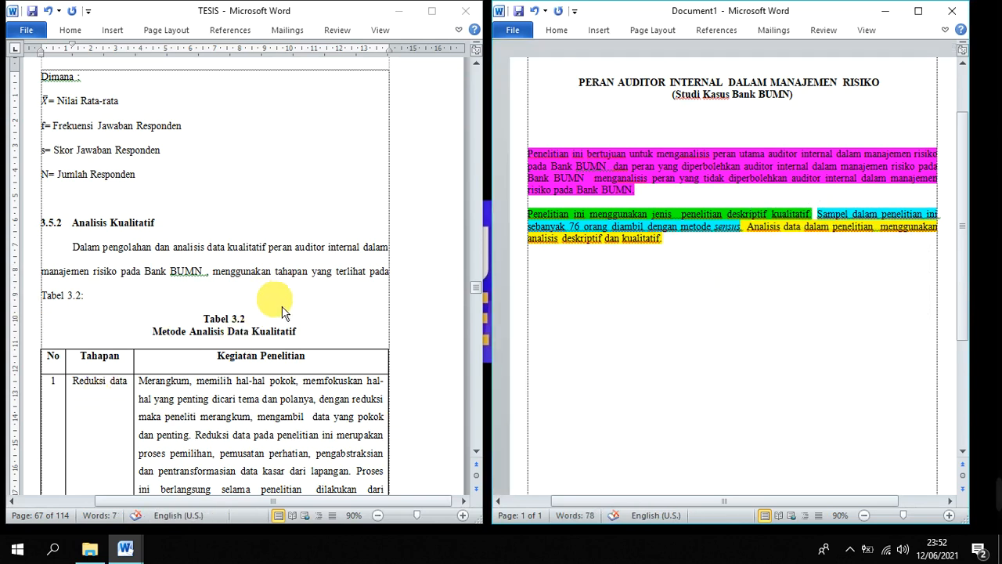
{"action": "left_click", "coordinate": [724, 274]}
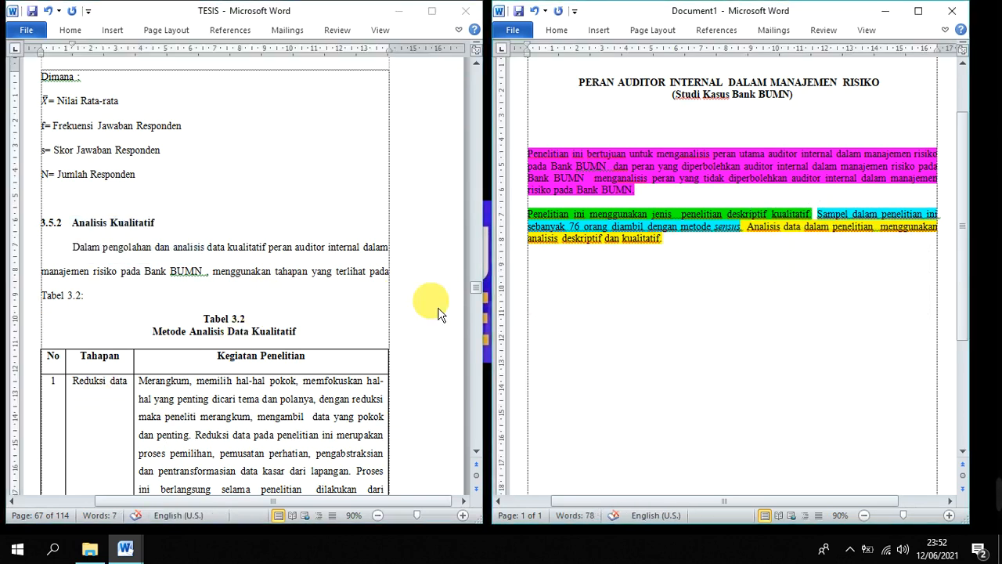
{"action": "left_click", "coordinate": [364, 298]}
{"action": "left_click", "coordinate": [720, 293]}
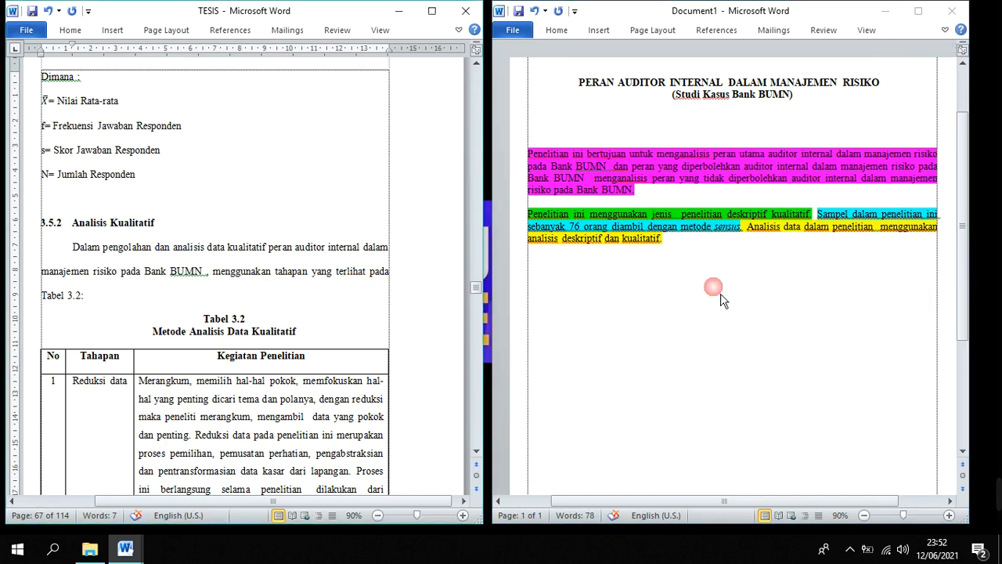
{"action": "left_click", "coordinate": [690, 255]}
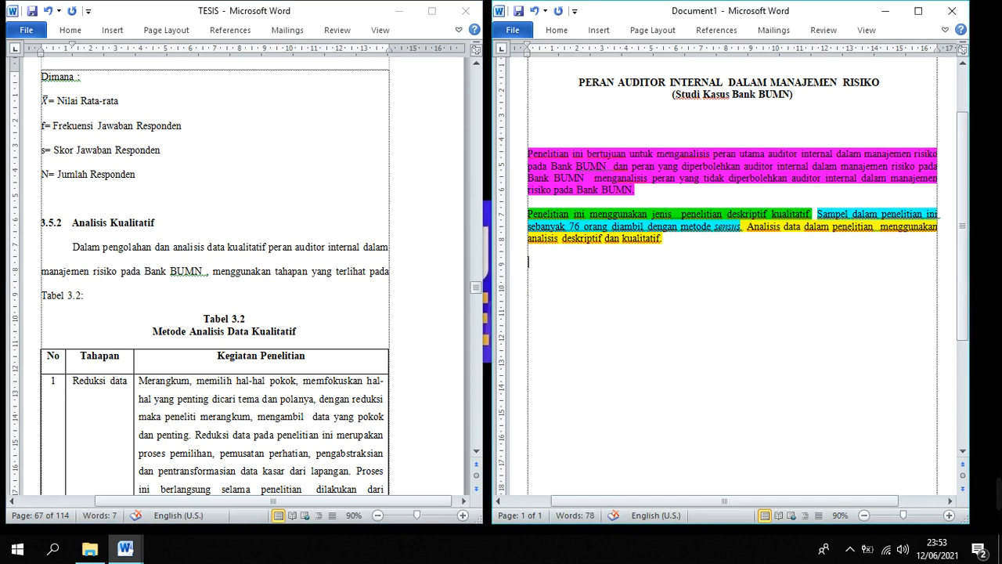
Find the "BAB V" chapter in TESIS
{"action": "left_click", "coordinate": [266, 274]}
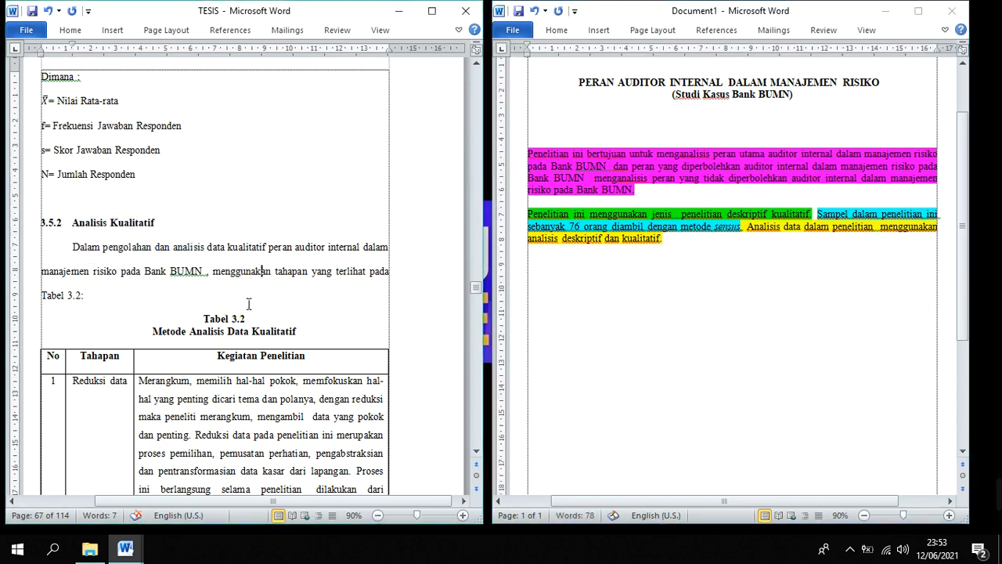
{"action": "left_click", "coordinate": [249, 303]}
{"action": "key", "text": "ctrl+h"}
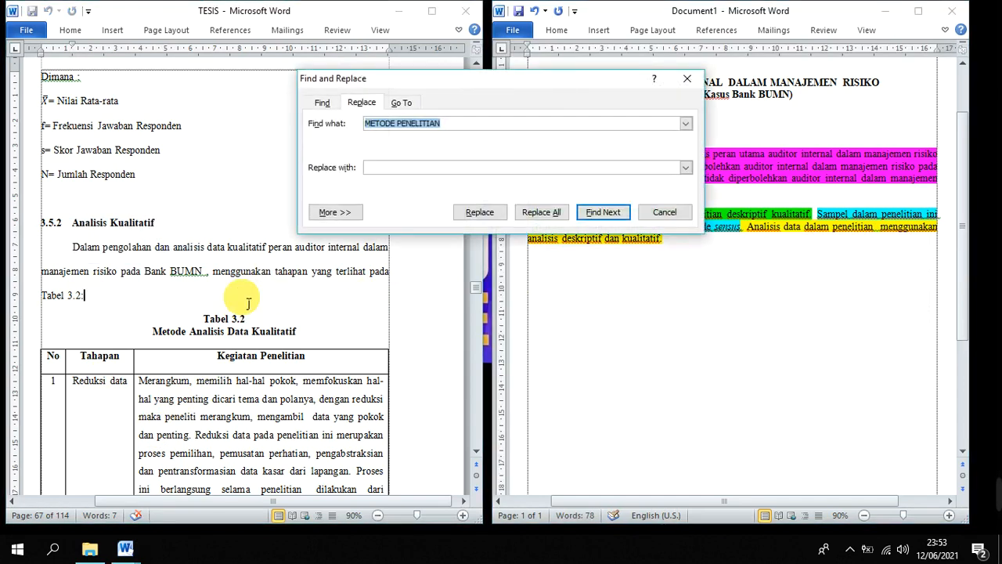
{"action": "type", "text": "BAB"}
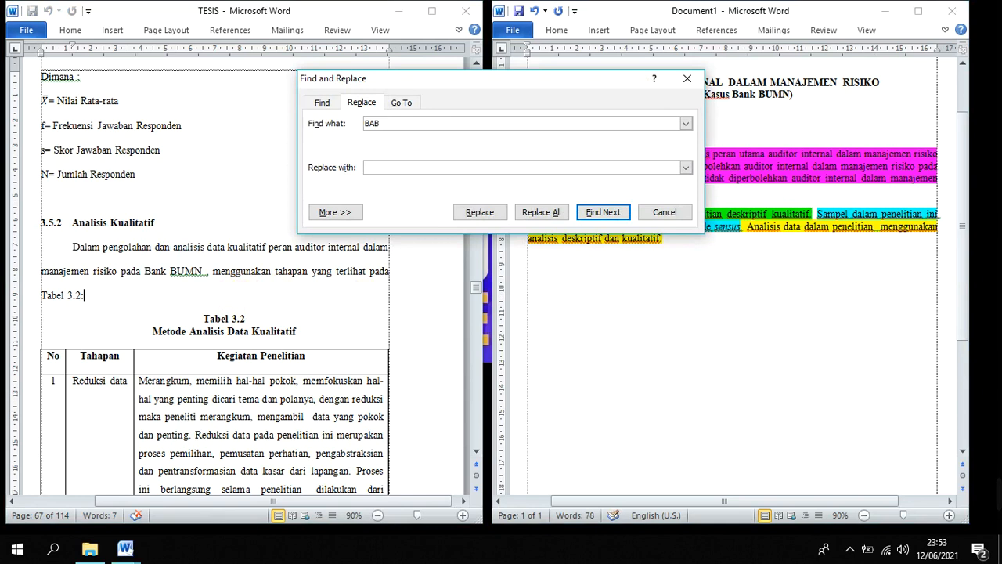
{"action": "type", "text": " V"}
{"action": "key", "text": "Return"}
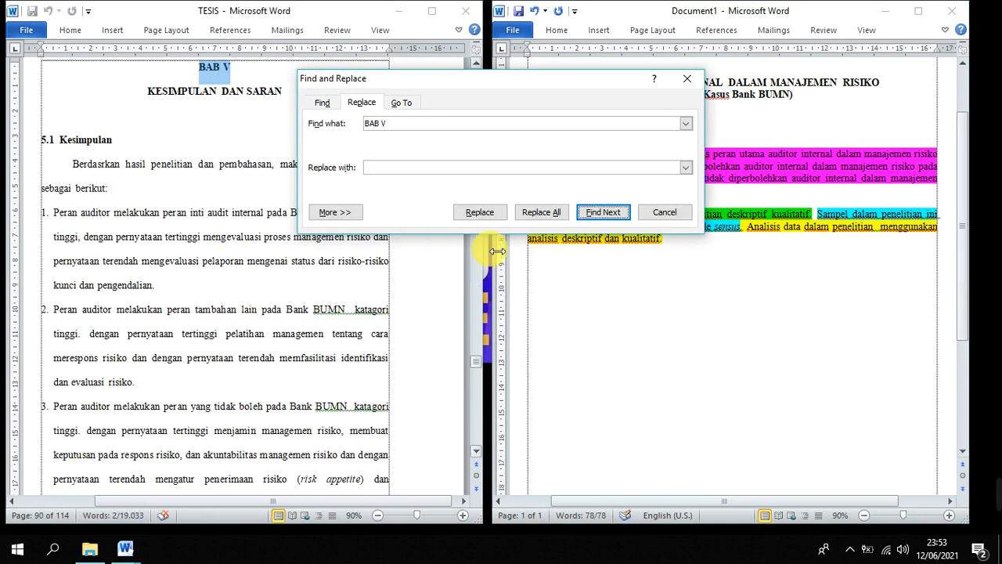
{"action": "left_click", "coordinate": [664, 212]}
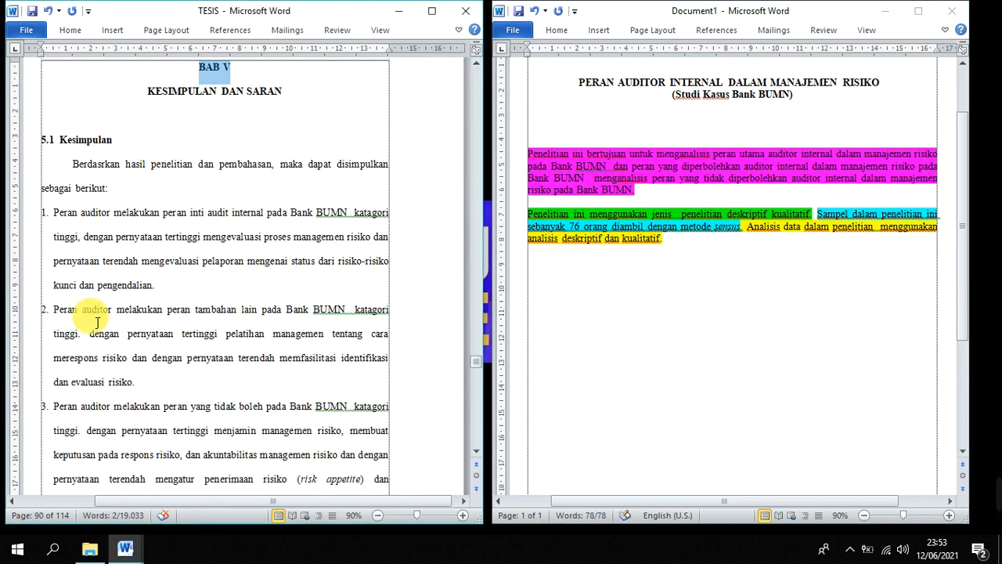
Copy the numbered conclusions and the suggestions section from TESIS into Document1 below the methods paragraph
{"action": "left_click", "coordinate": [169, 254]}
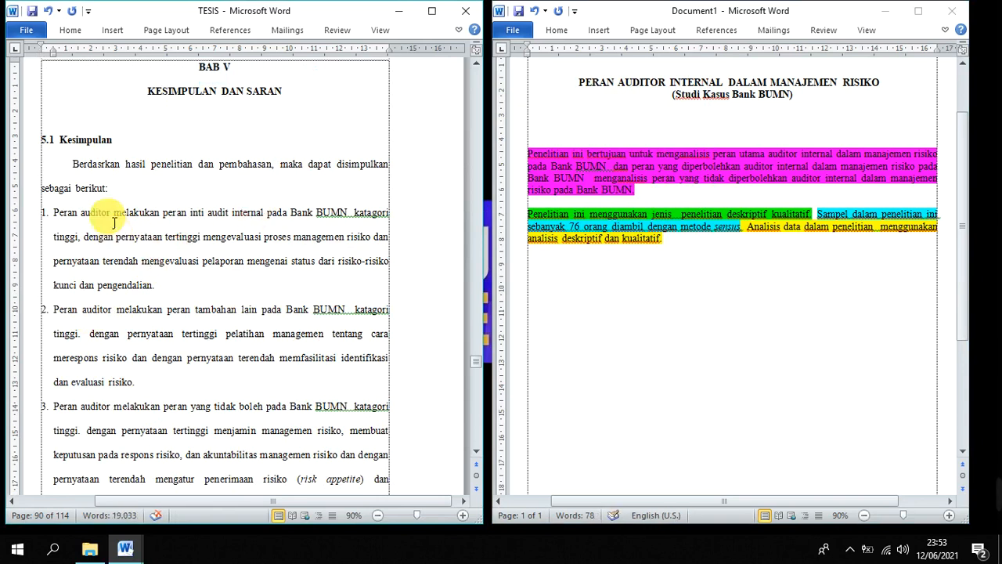
{"action": "scroll", "coordinate": [109, 223], "scroll_direction": "down", "scroll_amount": 2}
{"action": "left_click", "coordinate": [54, 119]}
{"action": "left_click_drag", "start_coordinate": [81, 153], "coordinate": [316, 464]}
{"action": "right_click", "coordinate": [230, 225]}
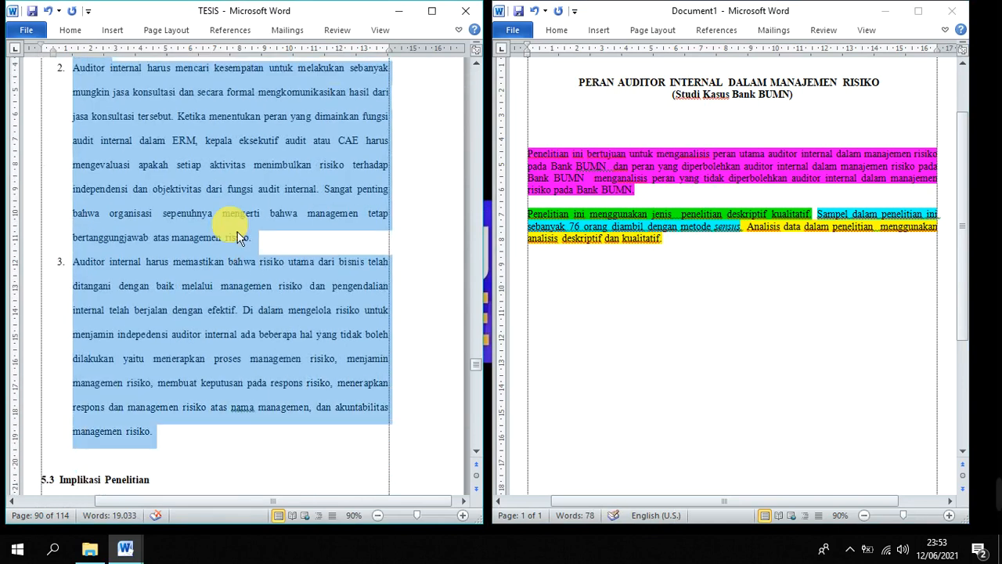
{"action": "left_click", "coordinate": [266, 230]}
{"action": "left_click", "coordinate": [793, 320]}
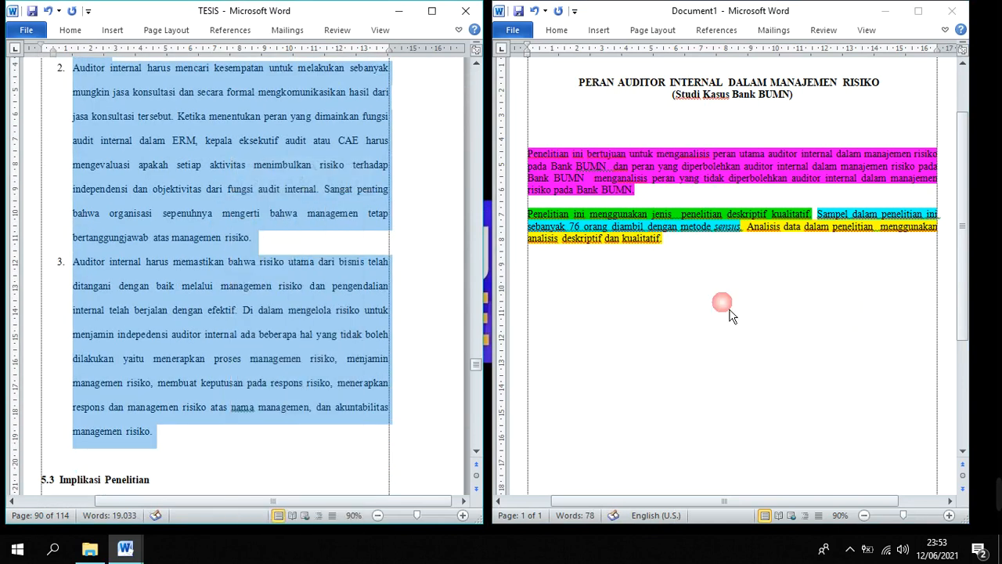
{"action": "key", "text": "ctrl+v"}
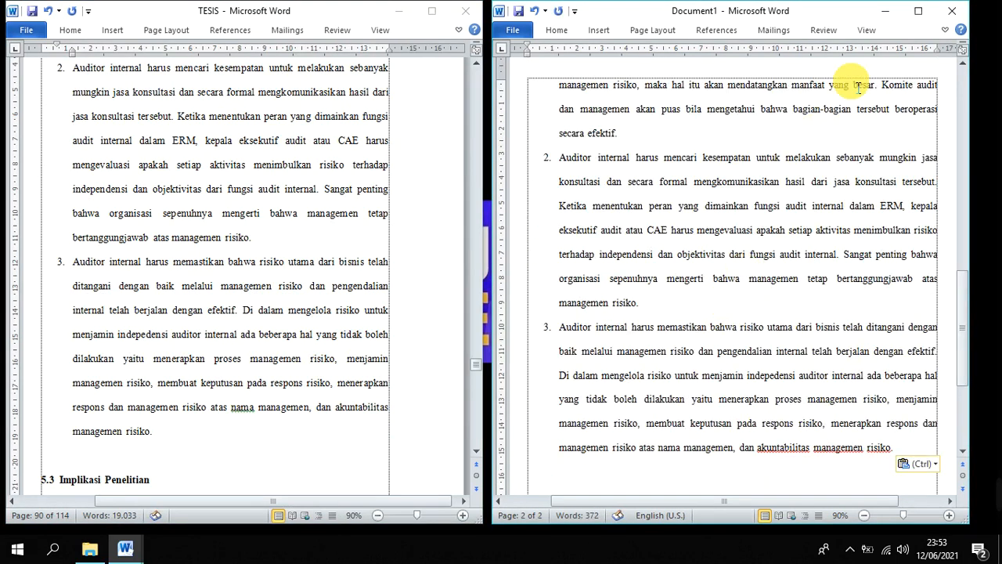
Maximize Document1 and set all of its text to single line spacing
{"action": "left_click", "coordinate": [918, 11]}
{"action": "scroll", "coordinate": [642, 258], "scroll_direction": "down", "scroll_amount": 3}
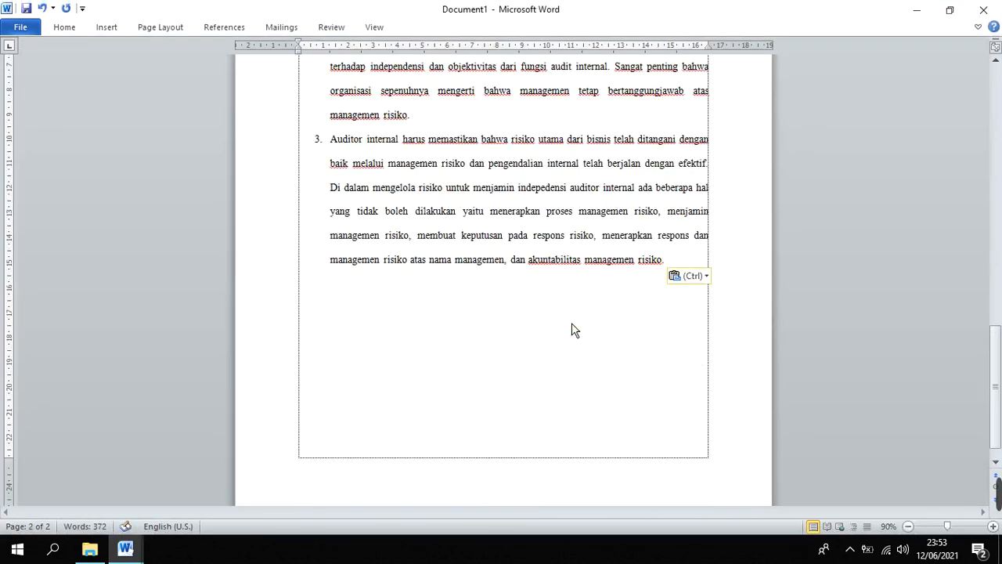
{"action": "key", "text": "ctrl+a"}
{"action": "key", "text": "ctrl"}
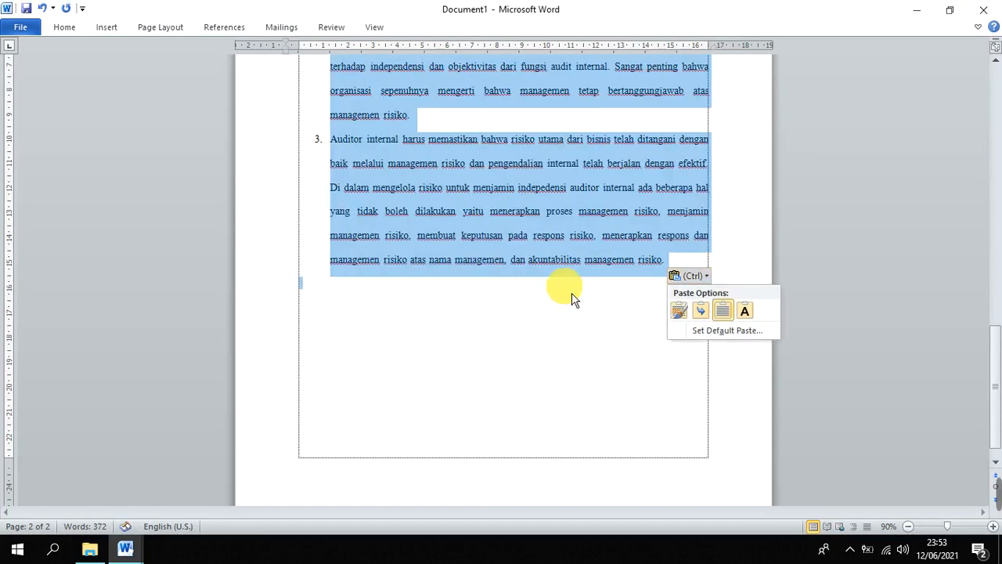
{"action": "scroll", "coordinate": [503, 283], "scroll_direction": "up", "scroll_amount": 1}
{"action": "left_click", "coordinate": [504, 357]}
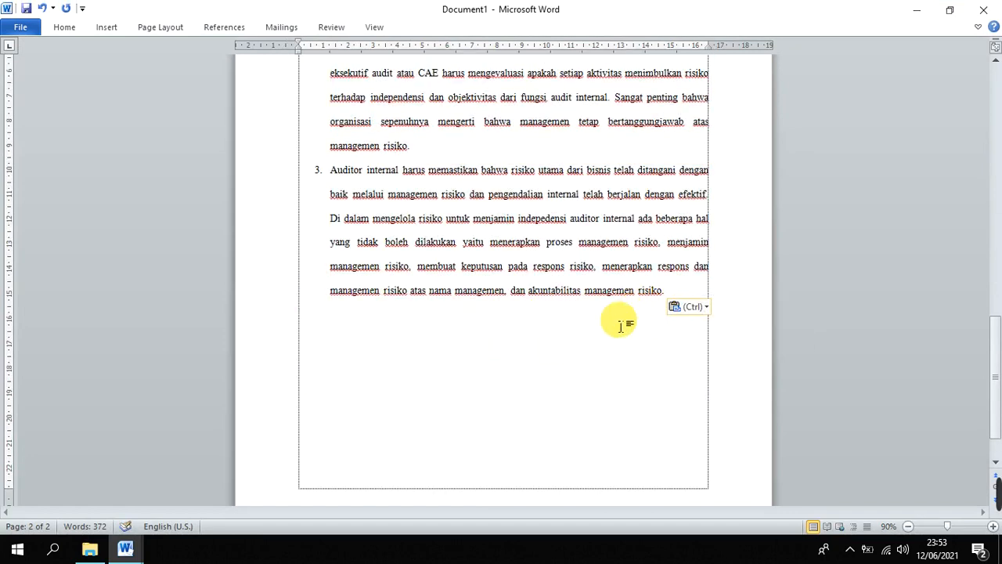
{"action": "key", "text": "ctrl"}
{"action": "key", "text": "ctrl+a"}
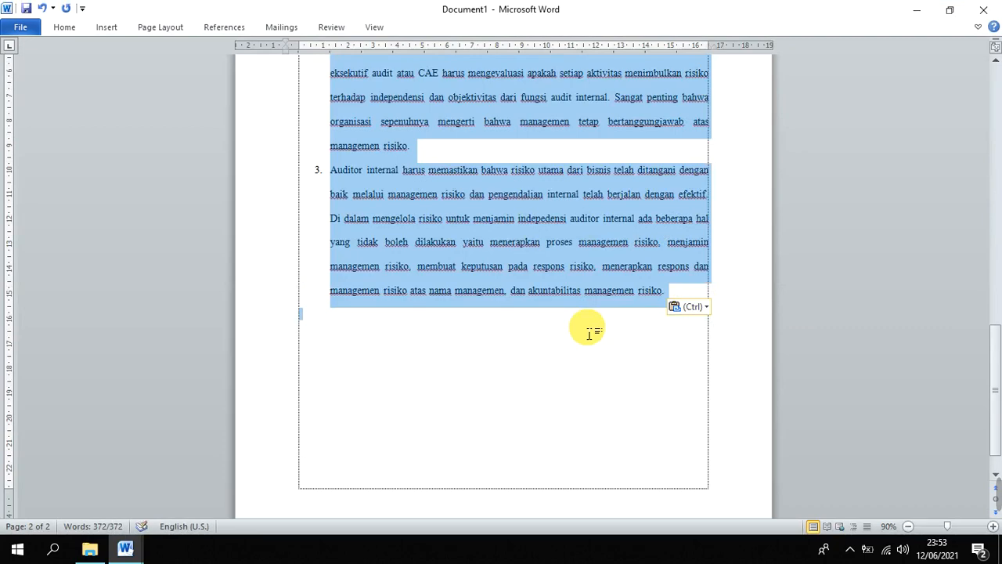
{"action": "scroll", "coordinate": [588, 325], "scroll_direction": "down", "scroll_amount": 3}
{"action": "scroll", "coordinate": [588, 297], "scroll_direction": "up", "scroll_amount": 12}
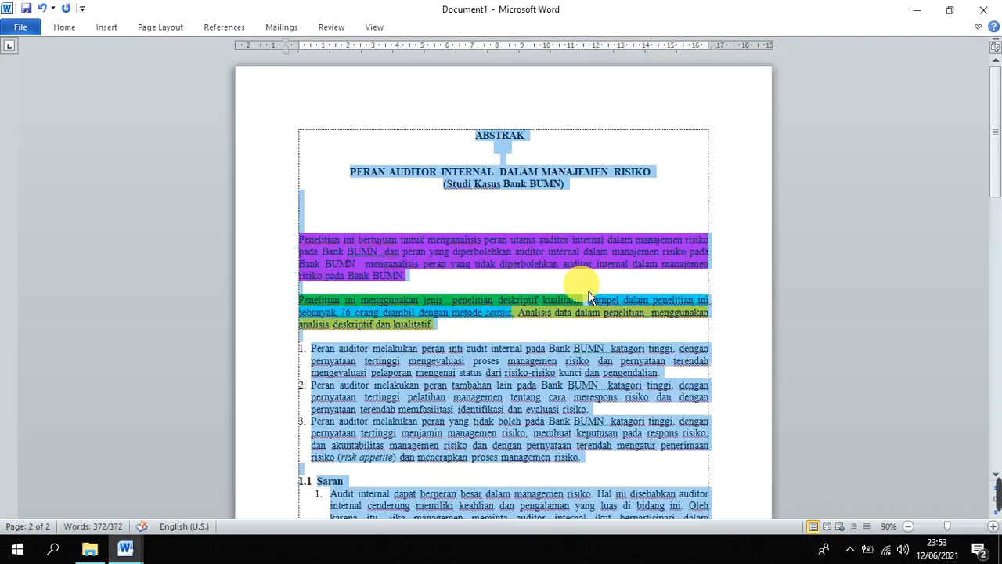
{"action": "scroll", "coordinate": [588, 298], "scroll_direction": "down", "scroll_amount": 3}
{"action": "scroll", "coordinate": [584, 298], "scroll_direction": "up", "scroll_amount": 4}
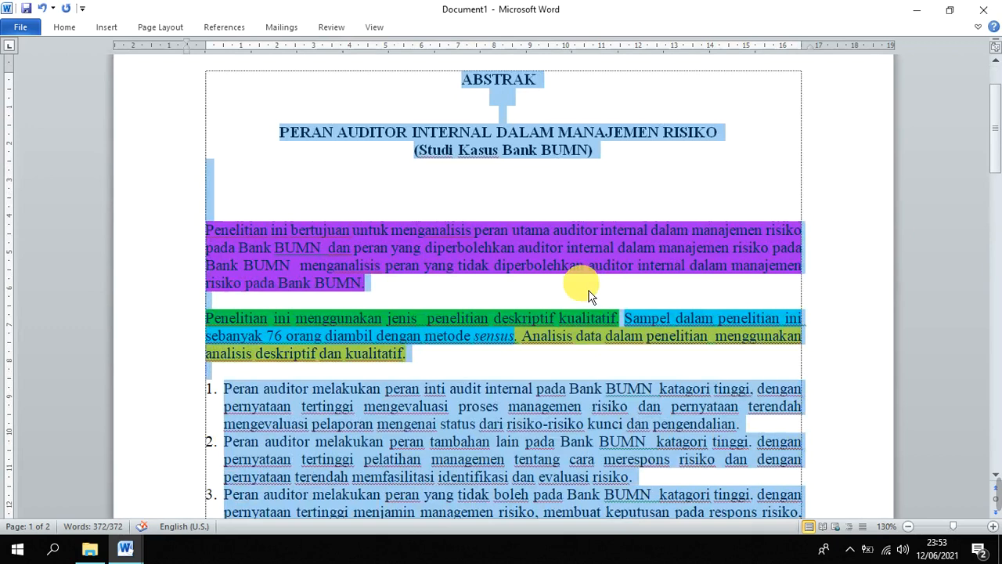
{"action": "scroll", "coordinate": [588, 290], "scroll_direction": "down", "scroll_amount": 3}
{"action": "left_click", "coordinate": [409, 207]}
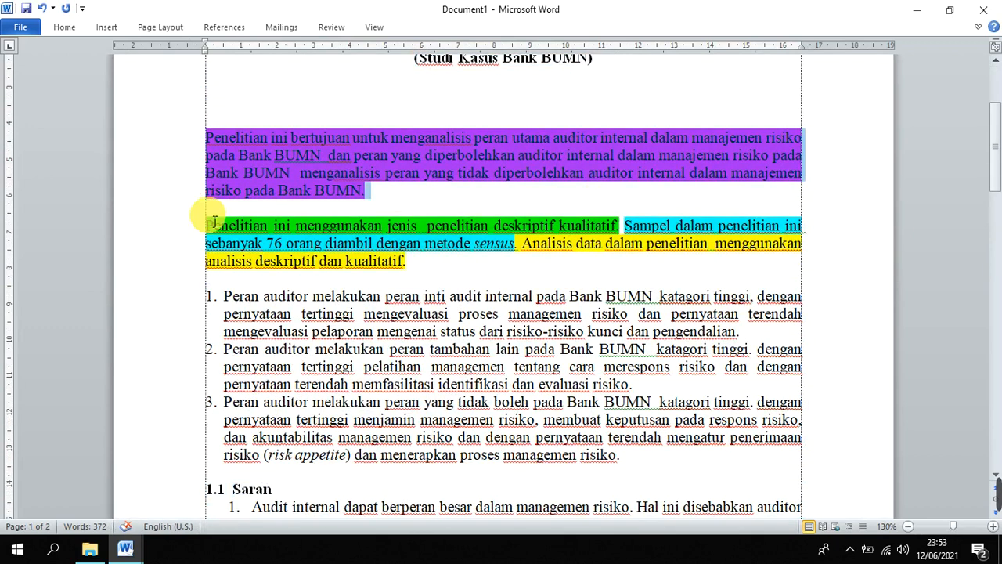
{"action": "left_click", "coordinate": [459, 238]}
{"action": "left_click", "coordinate": [652, 227]}
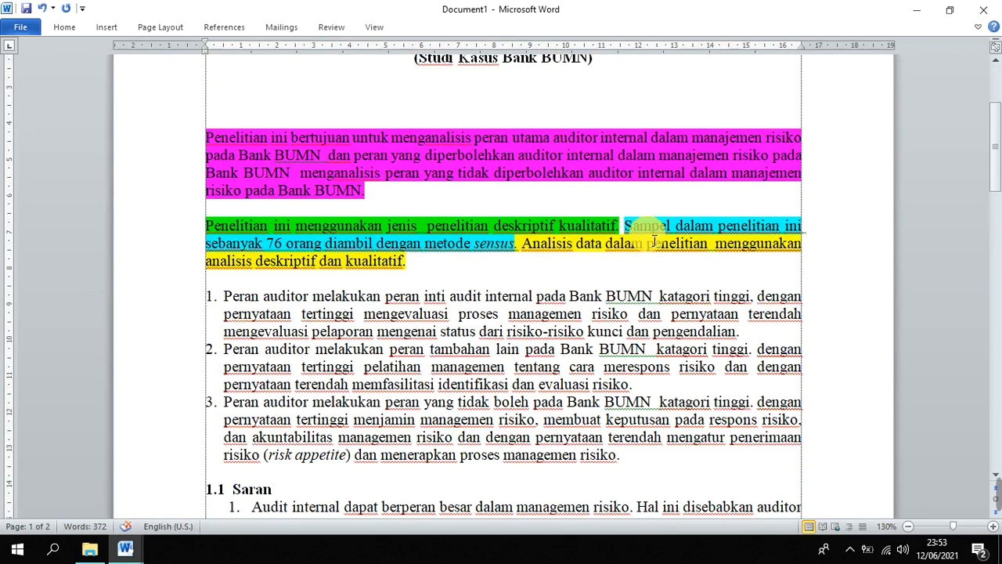
{"action": "left_click", "coordinate": [580, 251]}
{"action": "scroll", "coordinate": [579, 250], "scroll_direction": "down", "scroll_amount": 2}
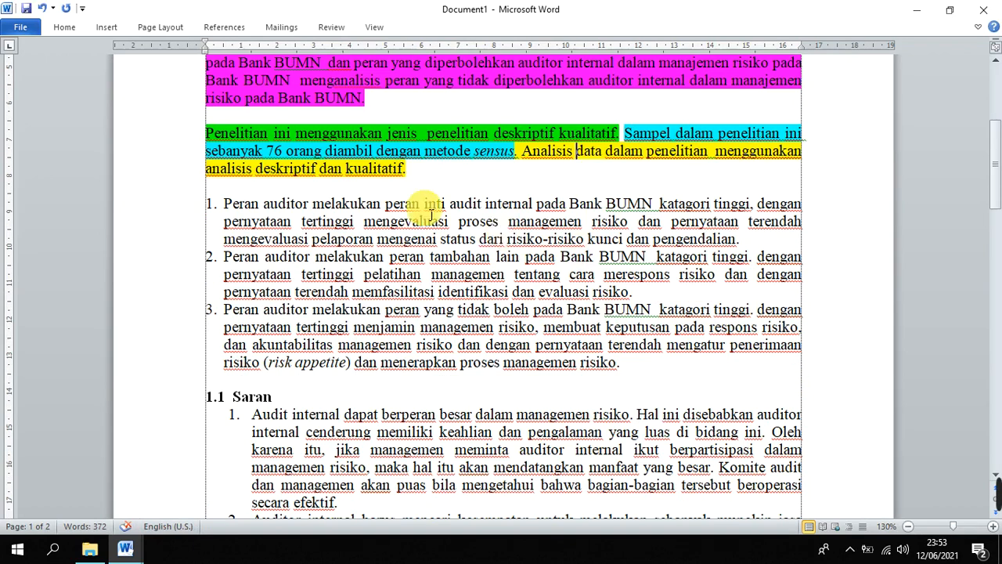
Write "Hasil penelitian menunjukkan bahwa" on the blank line above the pasted conclusions
{"action": "left_click", "coordinate": [417, 192]}
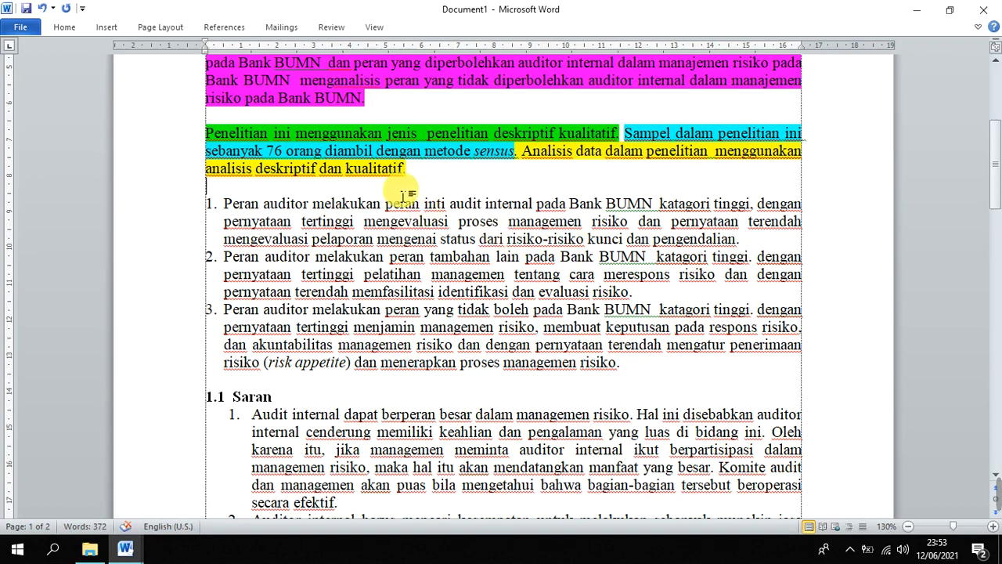
{"action": "type", "text": "h"}
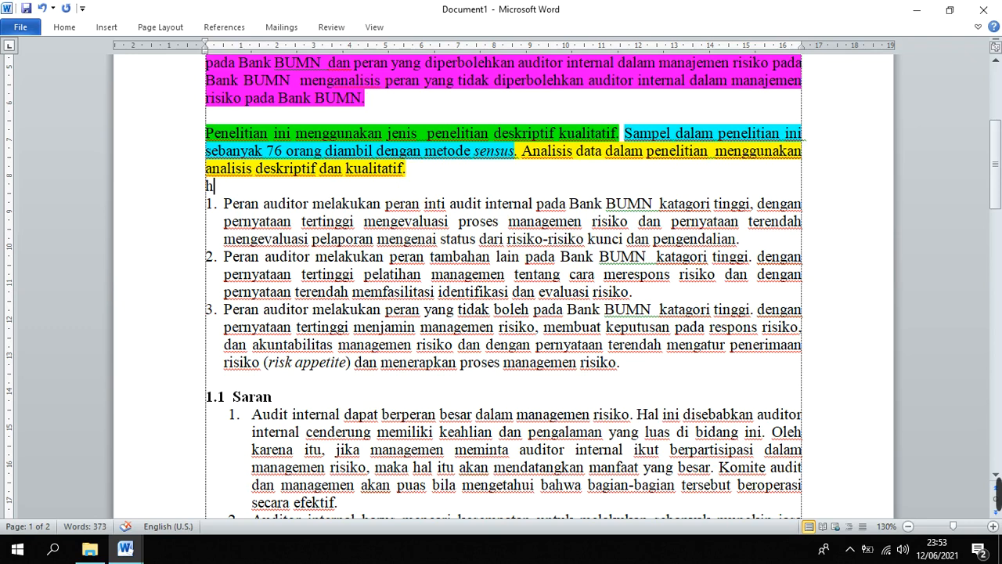
{"action": "type", "text": "asil"}
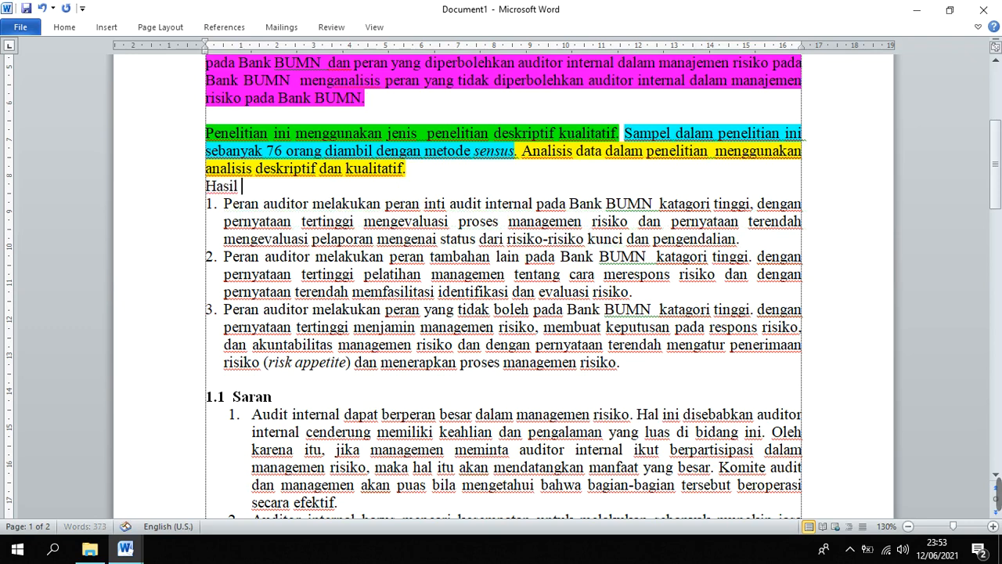
{"action": "type", "text": " penelitian menun"}
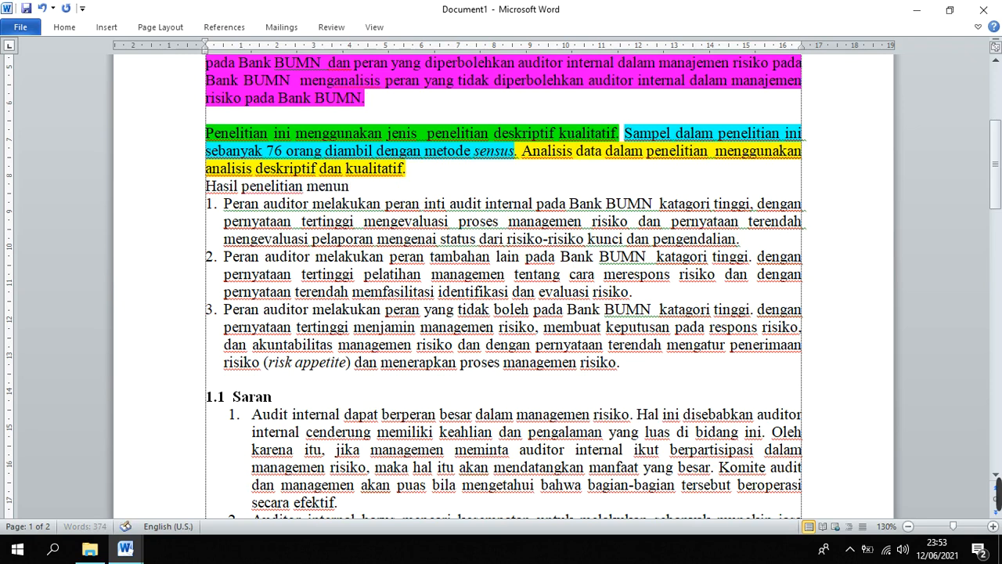
{"action": "type", "text": "jukkan bahwa"}
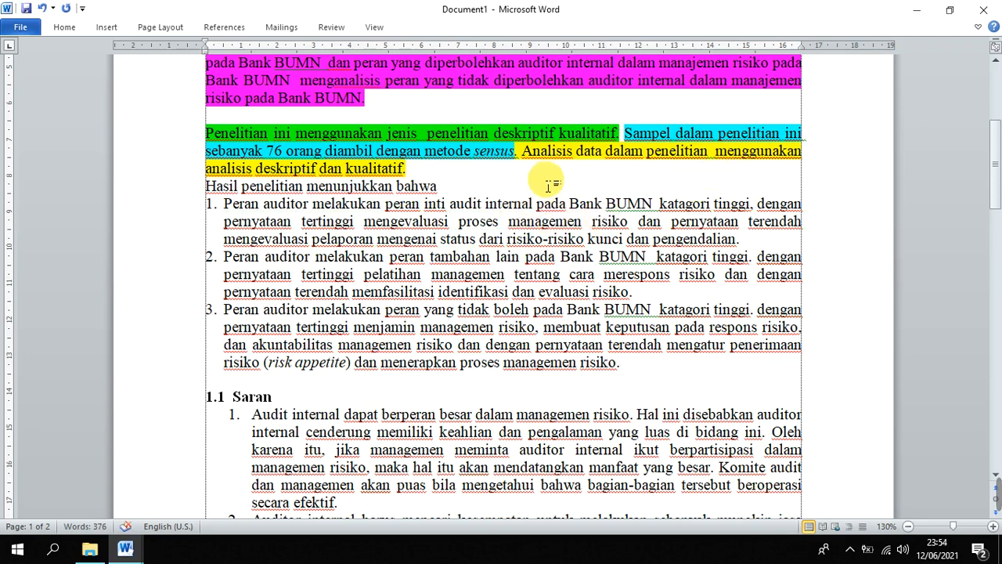
Join the first conclusion item to the results sentence after "bahwa" and change its "Peran" to lowercase "peran"
{"action": "key", "text": "Delete"}
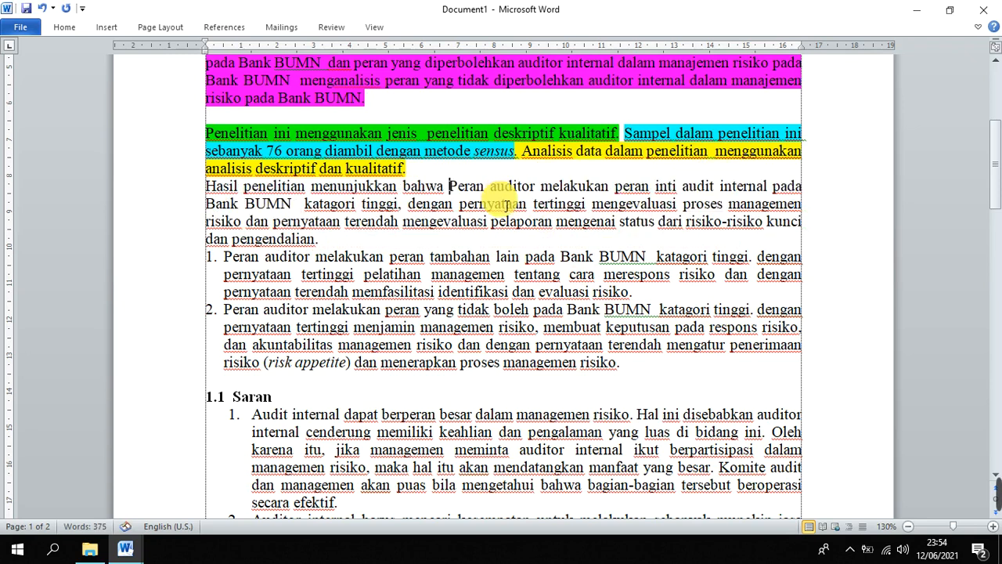
{"action": "key", "text": "Delete"}
{"action": "type", "text": "p"}
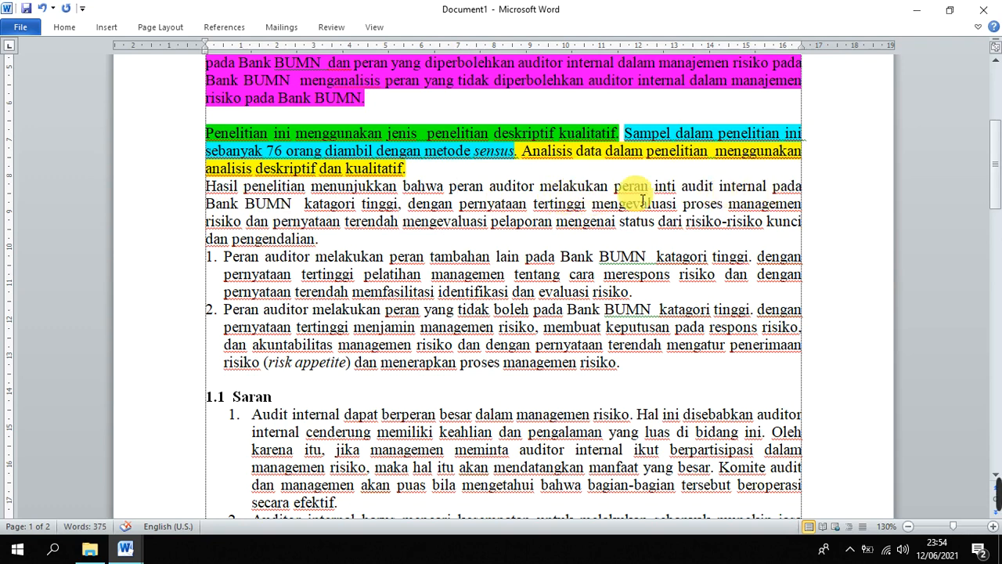
Delete the first conclusion's "dengan pernyataan tertinggi" details and join the second item after "katagori tinggi," starting with lowercase "peran"
{"action": "left_click_drag", "start_coordinate": [411, 205], "coordinate": [591, 237]}
{"action": "key", "text": "Delete"}
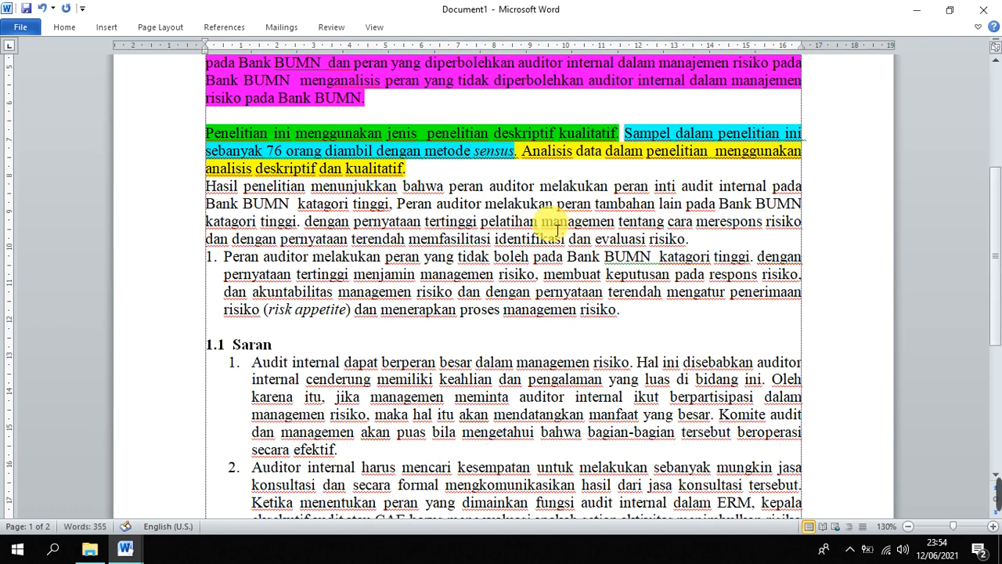
{"action": "left_click", "coordinate": [398, 204]}
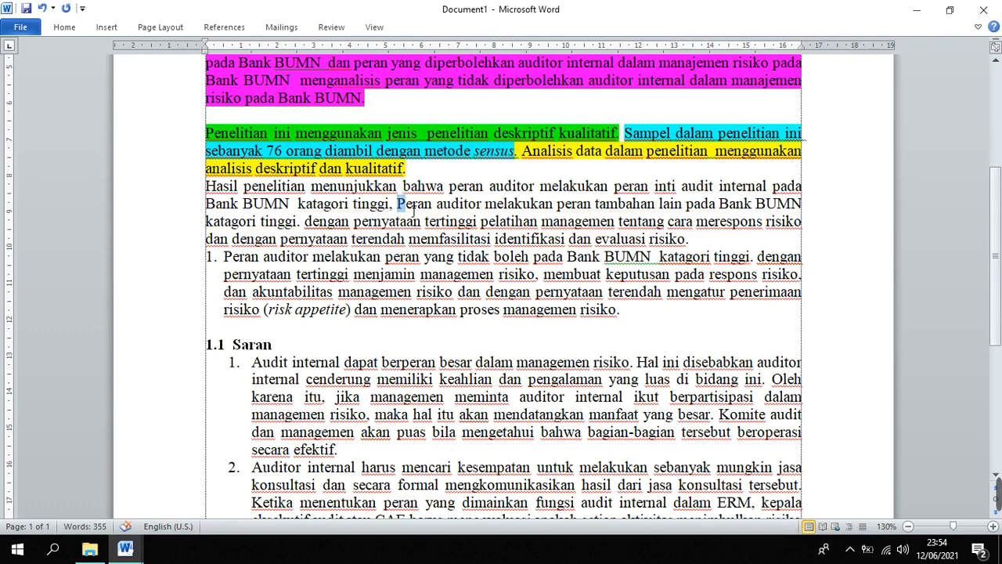
{"action": "left_click", "coordinate": [404, 212]}
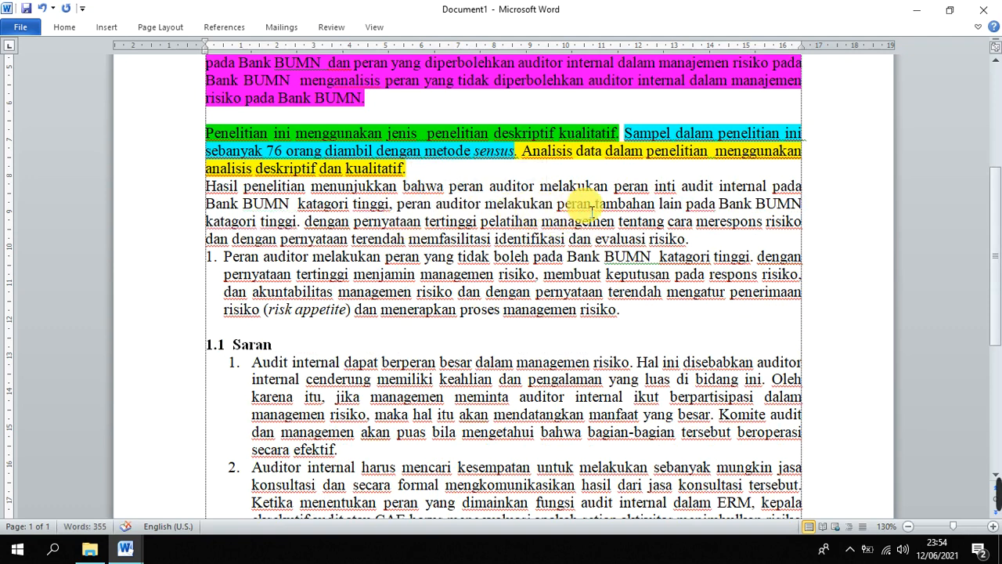
Delete the second conclusion's "dengan pernyataan tertinggi" details and join the third item to it with "dan peran"
{"action": "left_click_drag", "start_coordinate": [570, 206], "coordinate": [695, 213]}
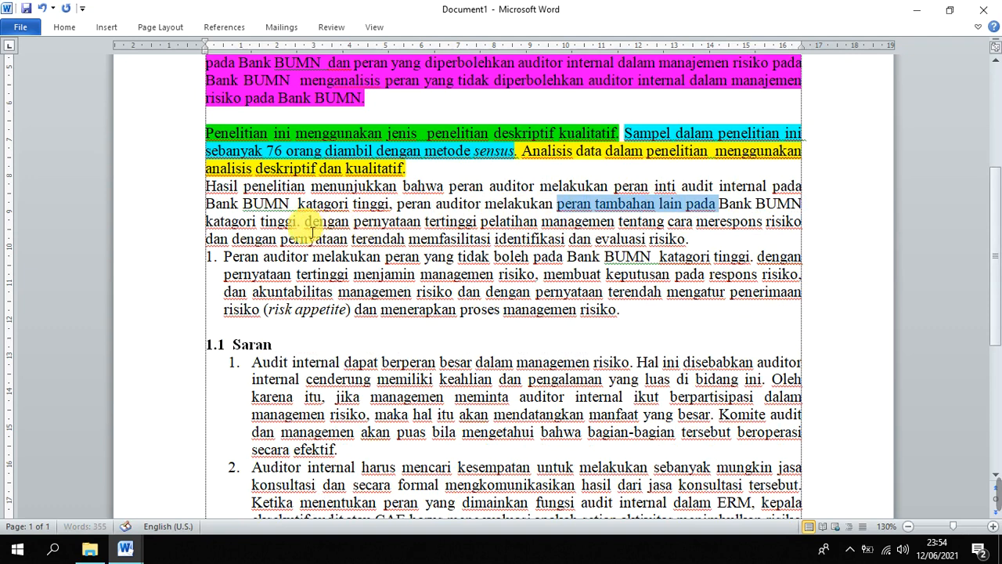
{"action": "left_click_drag", "start_coordinate": [304, 221], "coordinate": [689, 239]}
{"action": "key", "text": "Delete"}
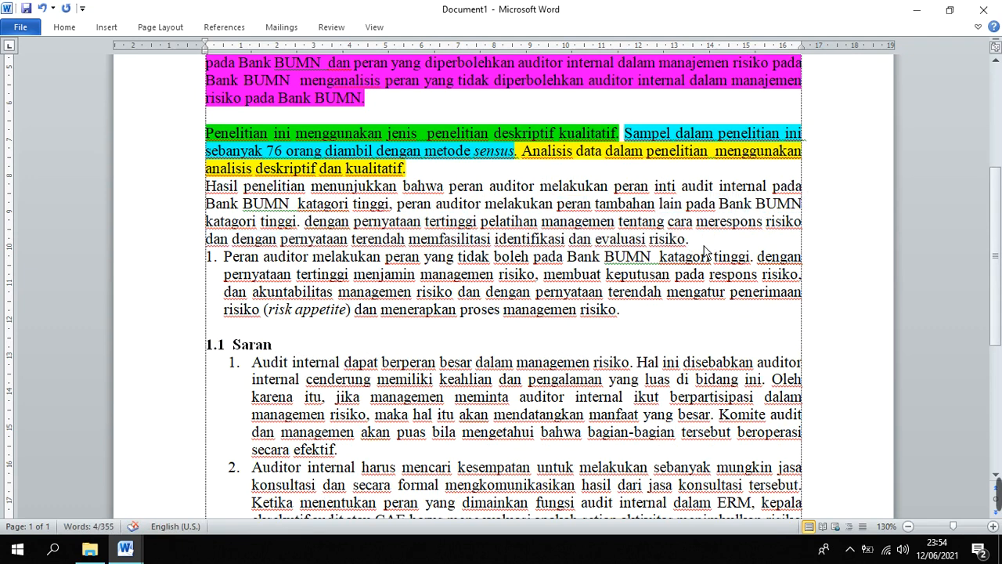
{"action": "key", "text": "BackSpace"}
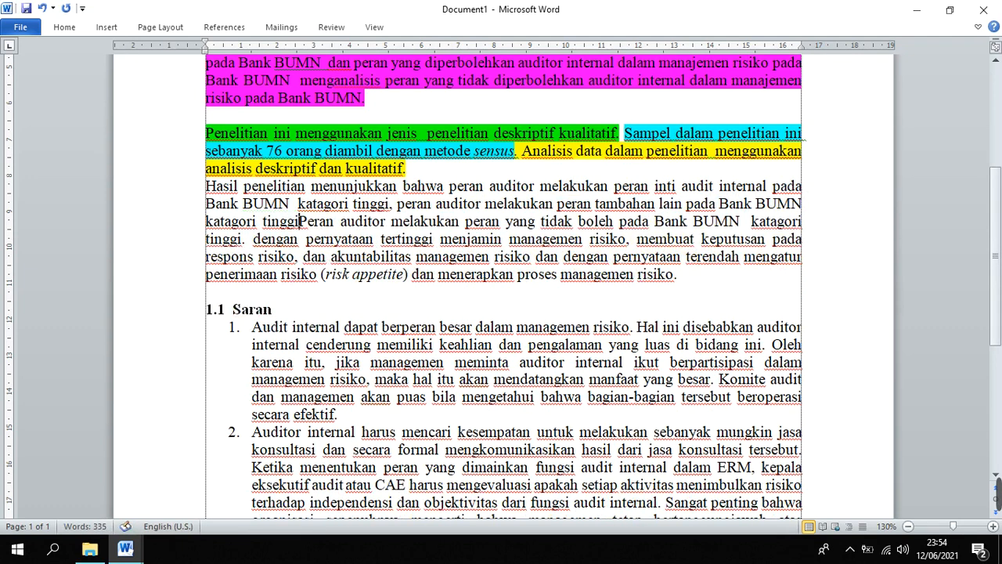
{"action": "type", "text": "dan p"}
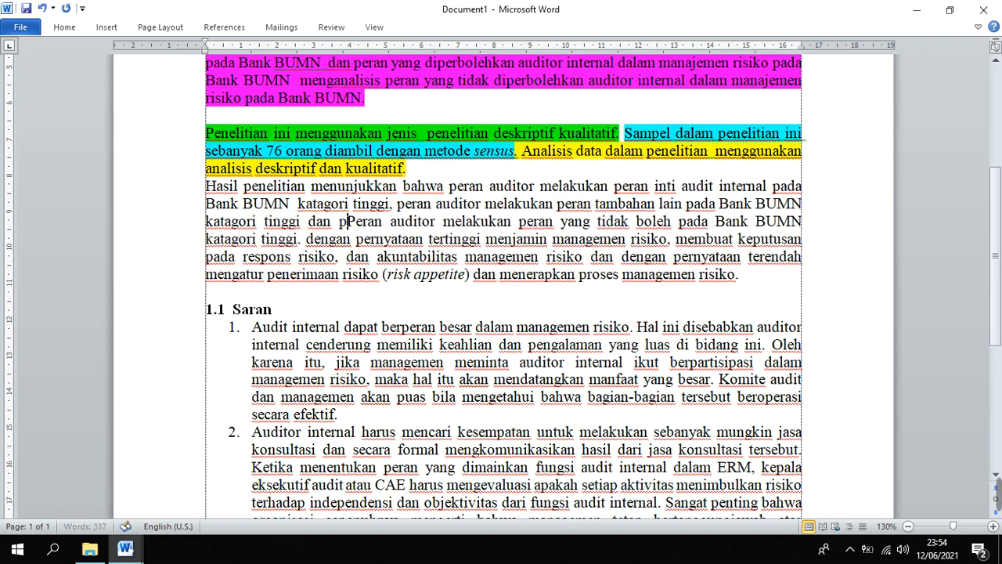
{"action": "key", "text": "Delete"}
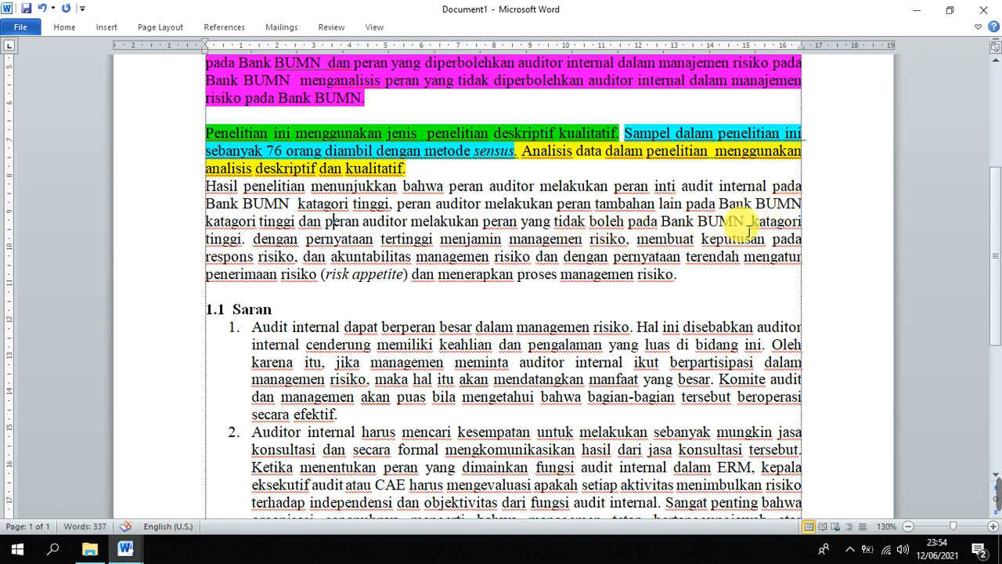
Delete the third conclusion's details from "dengan pernyataan tertinggi menjamin" to "proses managemen risiko."
{"action": "left_click_drag", "start_coordinate": [253, 238], "coordinate": [380, 239]}
{"action": "left_click_drag", "start_coordinate": [516, 256], "coordinate": [685, 282]}
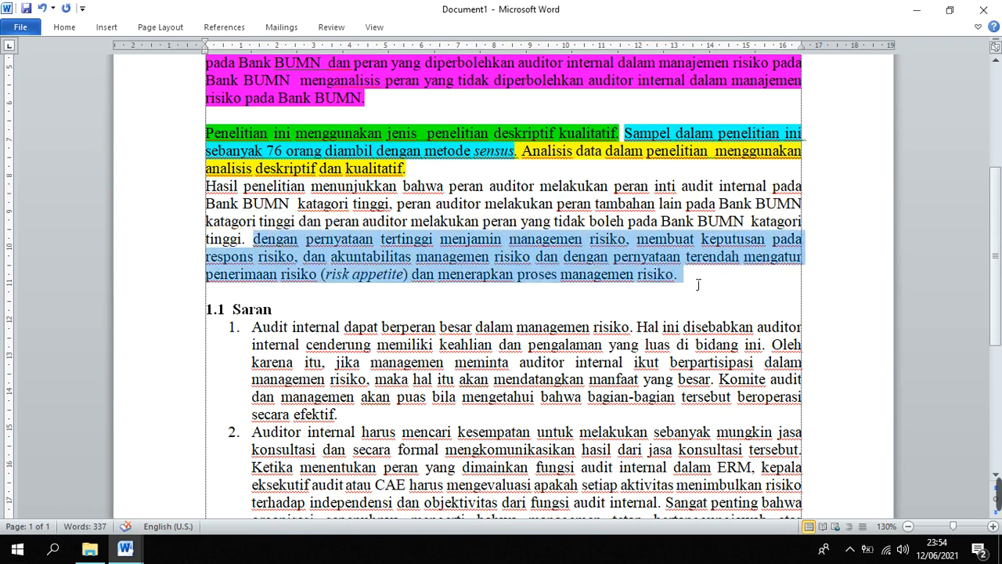
{"action": "key", "text": "Delete"}
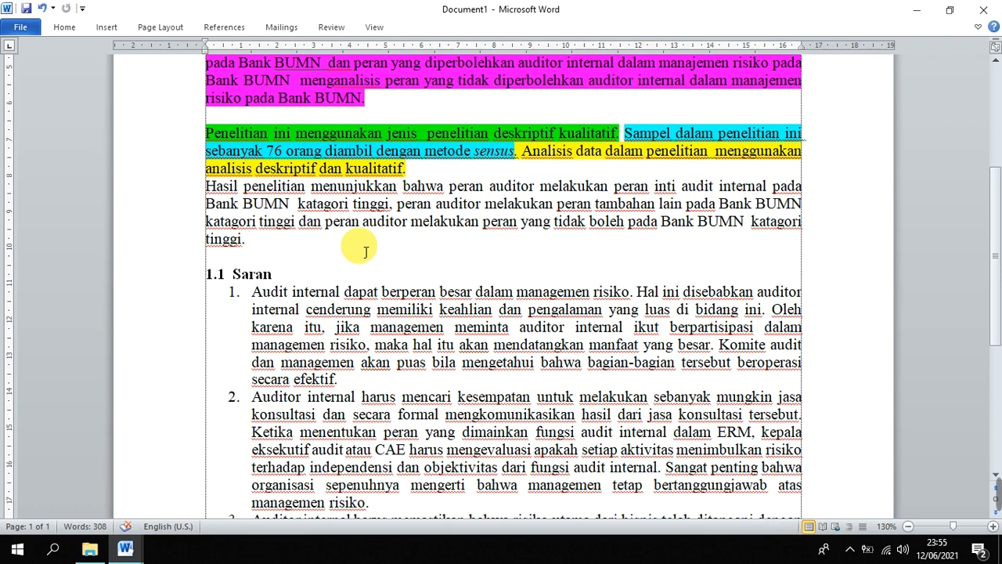
Highlight the whole "Hasil penelitian menunjukkan" results sentence in pink
{"action": "left_click_drag", "start_coordinate": [249, 239], "coordinate": [211, 189]}
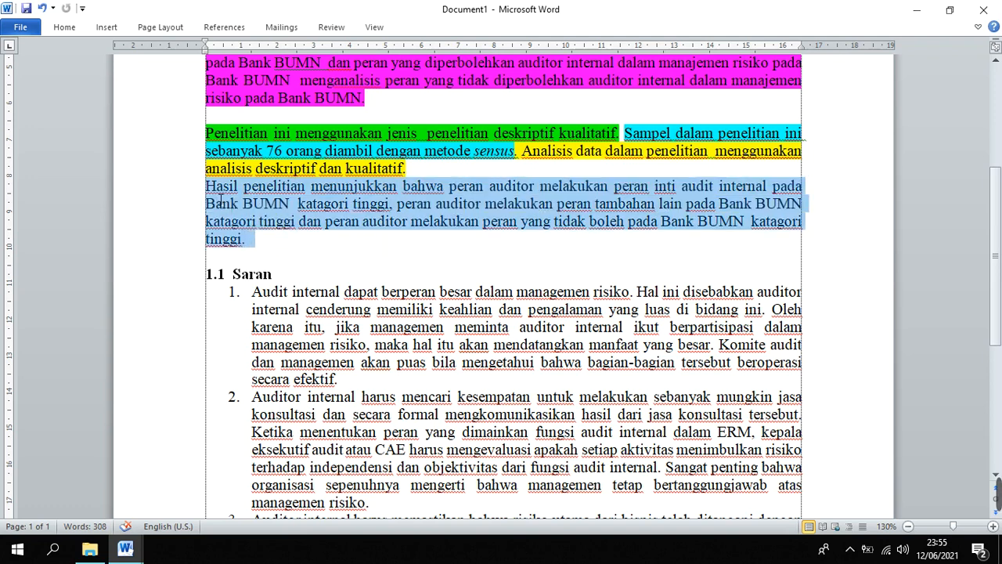
{"action": "right_click", "coordinate": [476, 222]}
{"action": "left_click", "coordinate": [555, 190]}
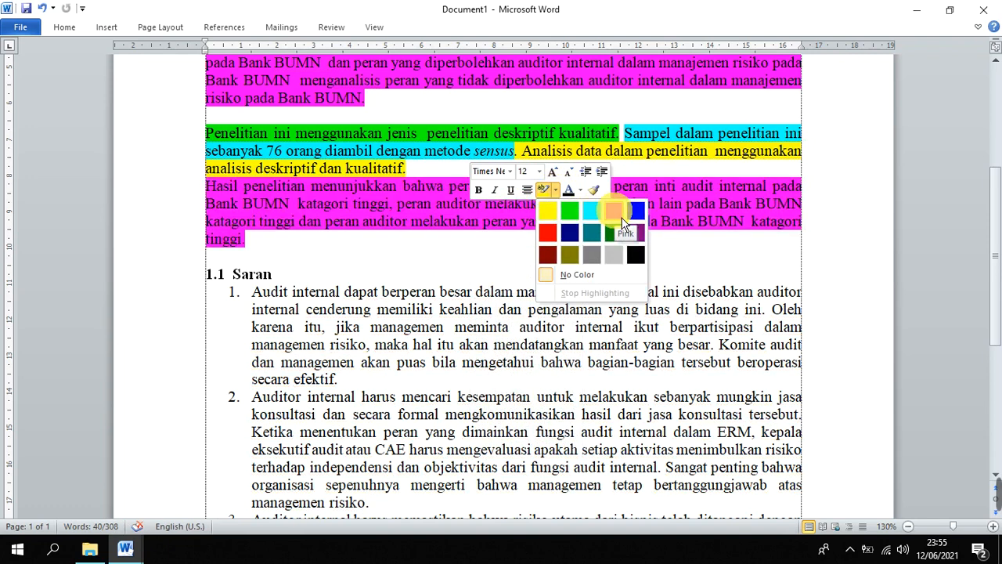
{"action": "left_click", "coordinate": [621, 219]}
{"action": "left_click", "coordinate": [403, 258]}
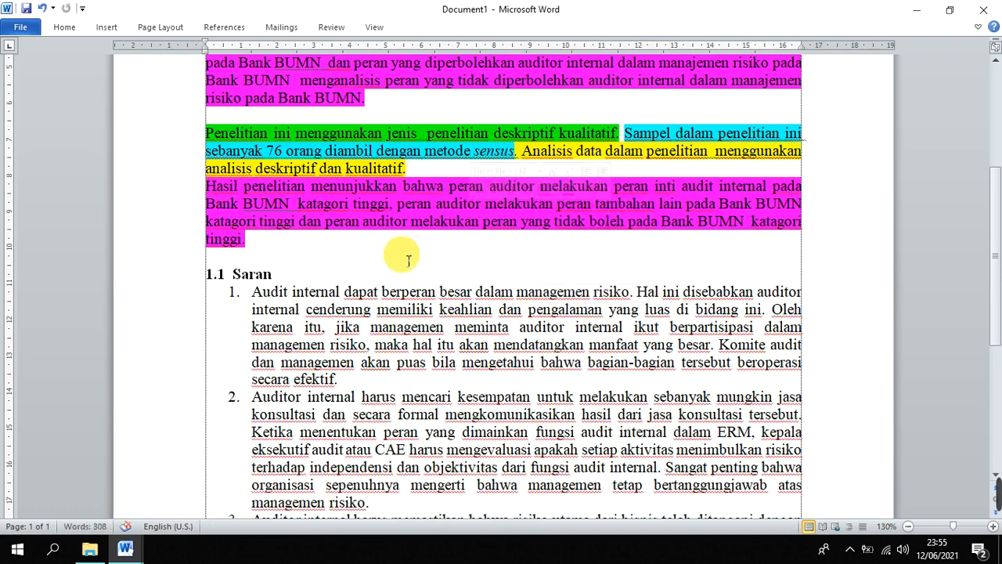
Separate the highlighted purpose, methods and results paragraphs with blank lines
{"action": "scroll", "coordinate": [400, 255], "scroll_direction": "up", "scroll_amount": 1}
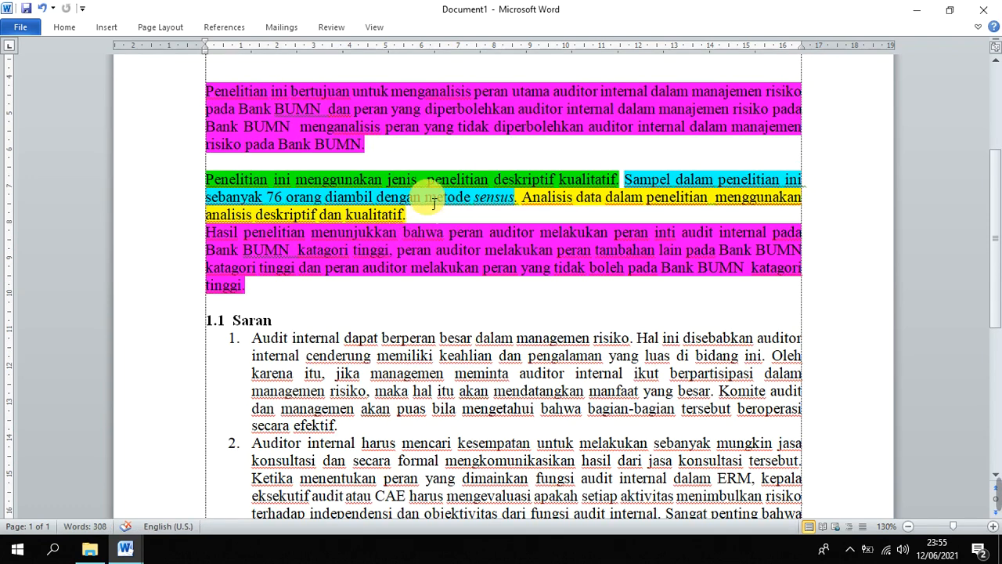
{"action": "left_click", "coordinate": [381, 164]}
{"action": "left_click", "coordinate": [382, 166]}
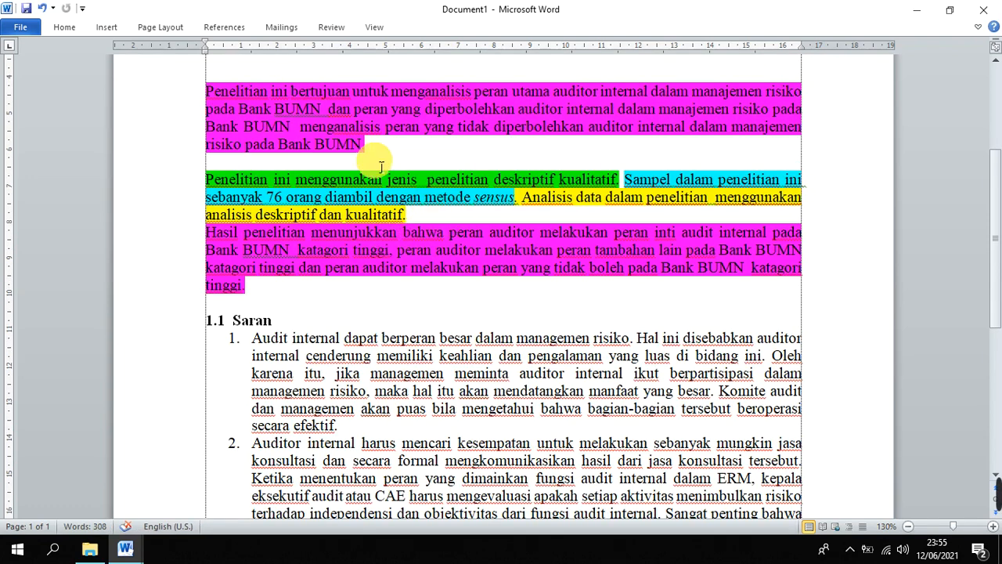
{"action": "key", "text": "BackSpace"}
{"action": "left_click", "coordinate": [452, 203]}
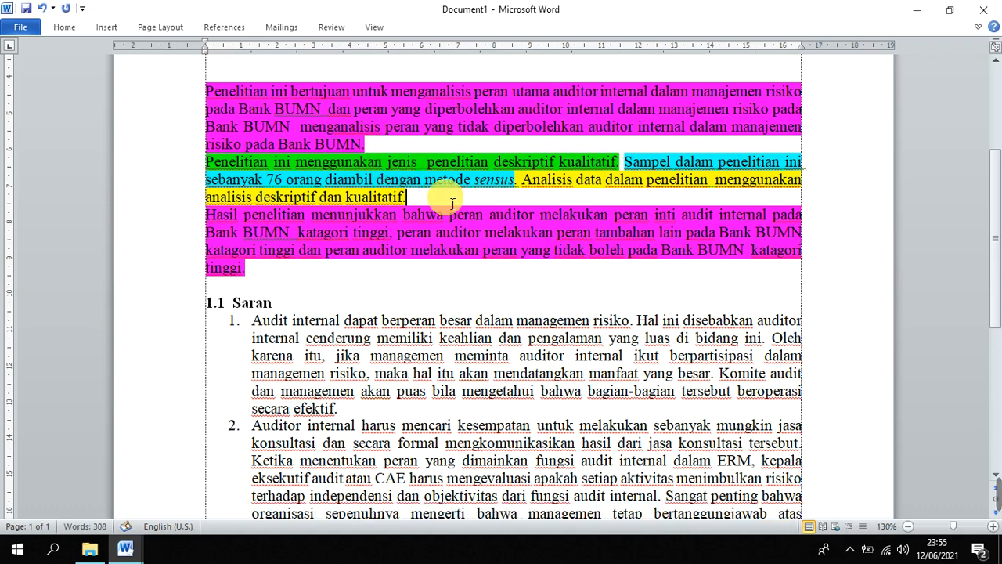
{"action": "left_click", "coordinate": [457, 147]}
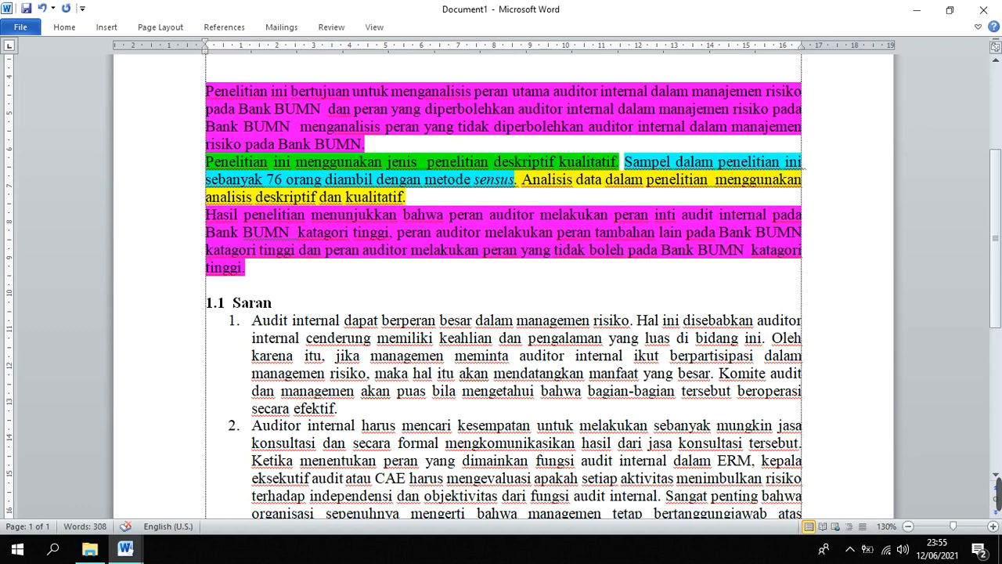
{"action": "key", "text": "Return"}
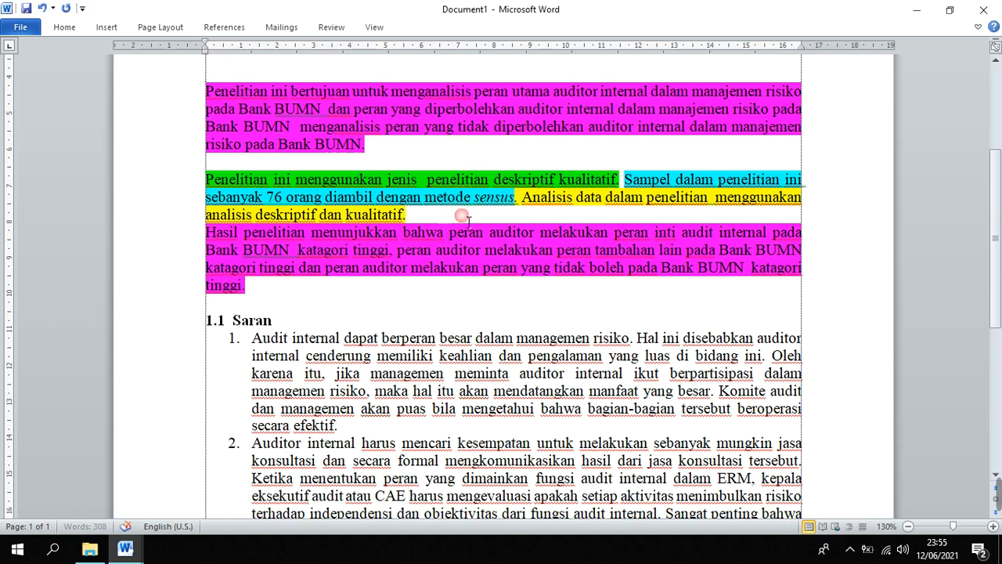
{"action": "key", "text": "Return"}
Review the color-coded purpose, methods and results paragraphs together with the "Saran" section below them
{"action": "scroll", "coordinate": [300, 321], "scroll_direction": "down", "scroll_amount": 1}
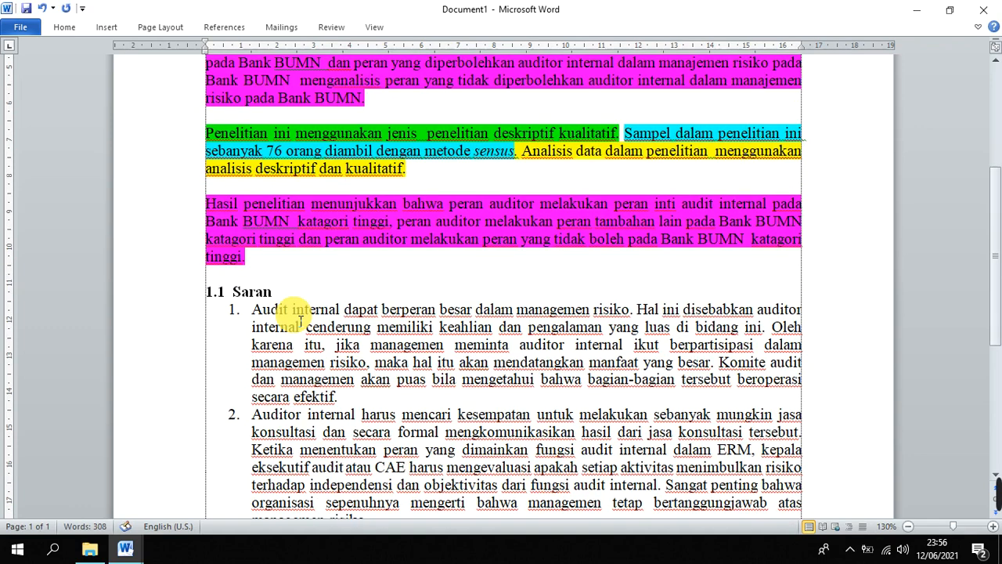
{"action": "scroll", "coordinate": [299, 321], "scroll_direction": "up", "scroll_amount": 2}
{"action": "left_click", "coordinate": [429, 192]}
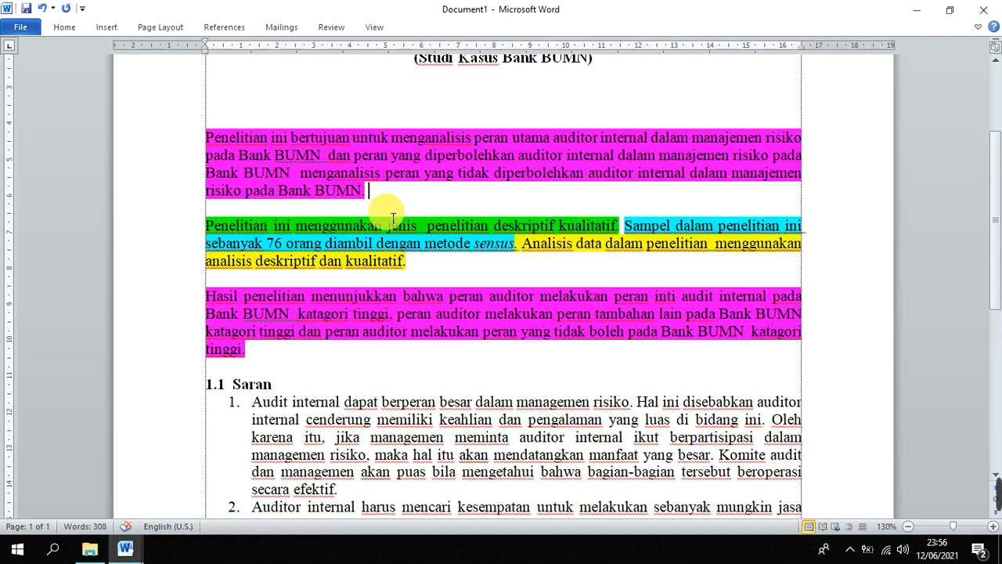
{"action": "left_click_drag", "start_coordinate": [207, 138], "coordinate": [318, 356]}
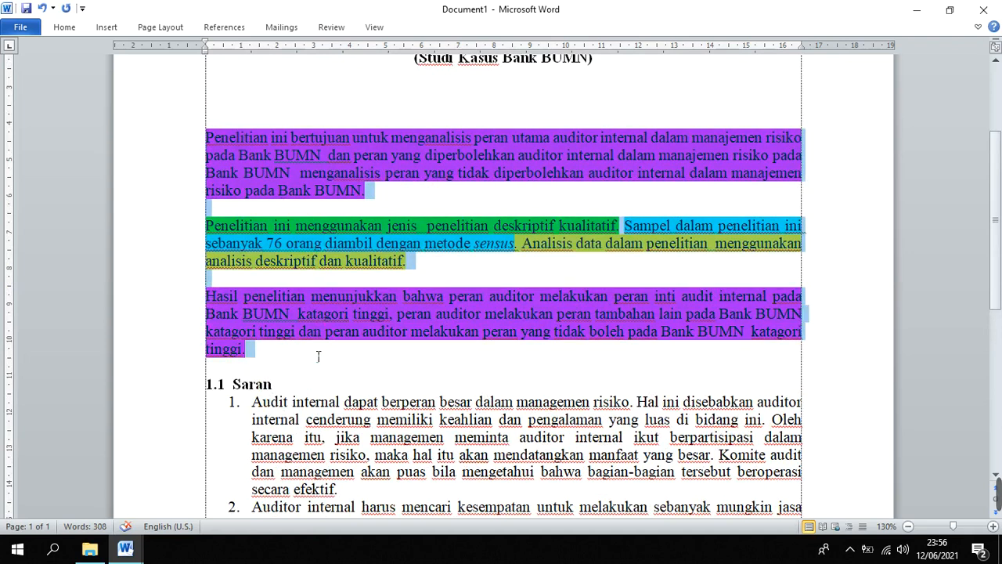
{"action": "left_click", "coordinate": [384, 363]}
{"action": "scroll", "coordinate": [381, 365], "scroll_direction": "down", "scroll_amount": 2}
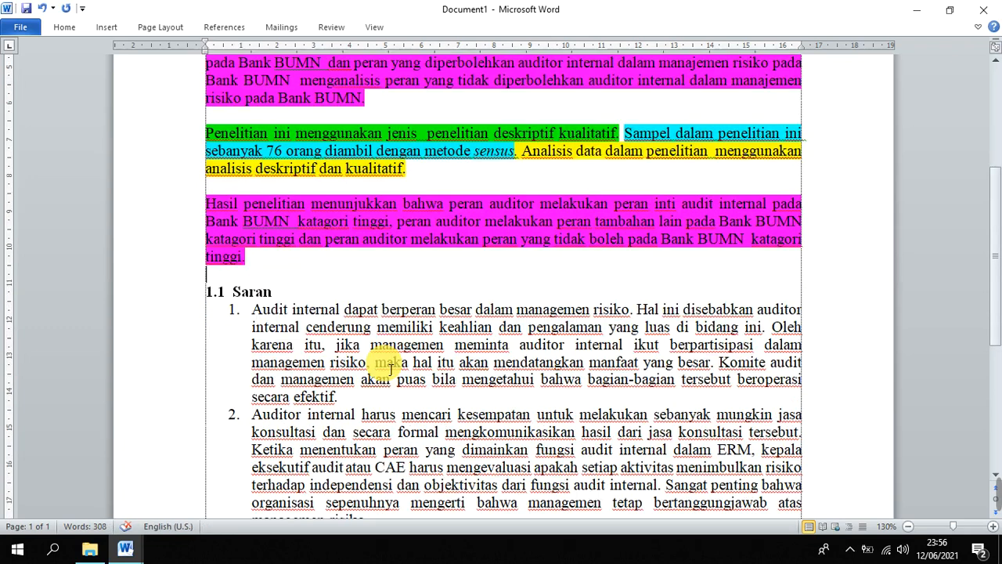
{"action": "left_click", "coordinate": [329, 289]}
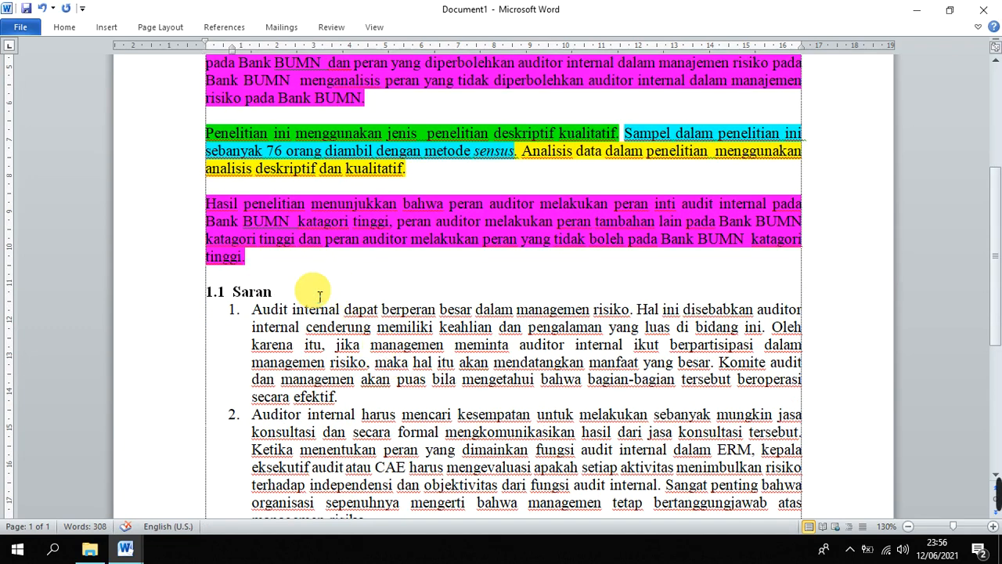
{"action": "scroll", "coordinate": [319, 296], "scroll_direction": "down", "scroll_amount": 2}
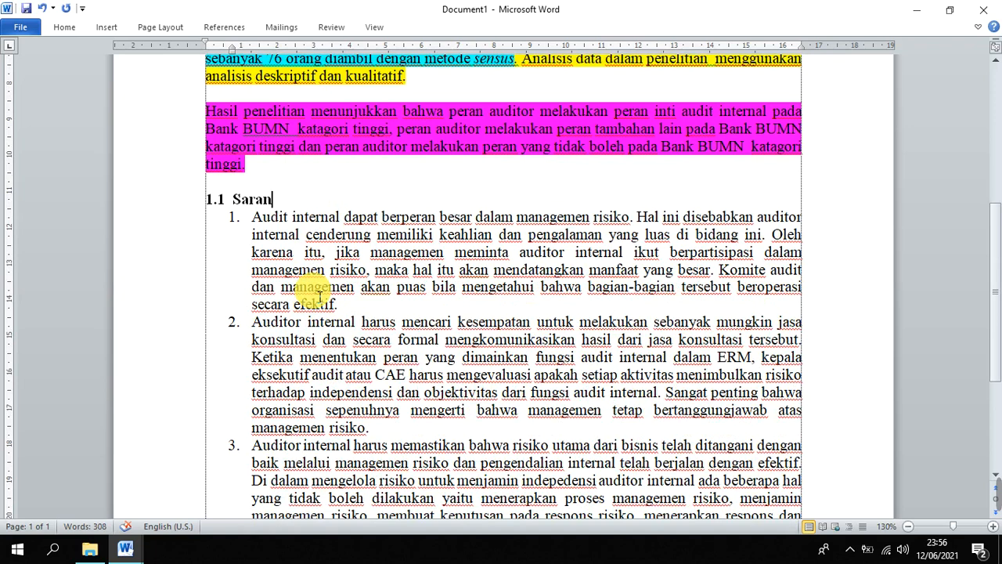
{"action": "scroll", "coordinate": [320, 296], "scroll_direction": "up", "scroll_amount": 4}
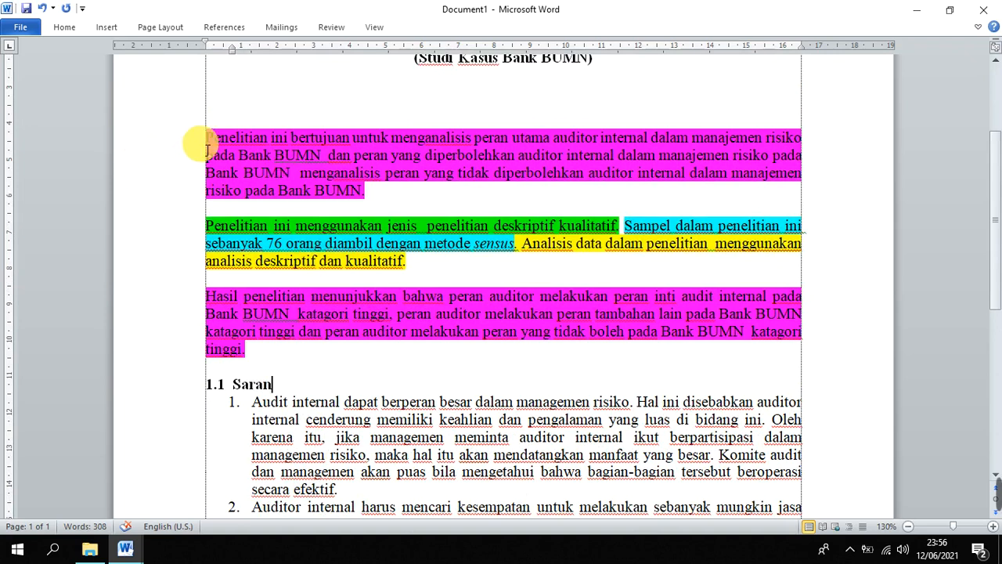
{"action": "left_click_drag", "start_coordinate": [207, 138], "coordinate": [265, 352]}
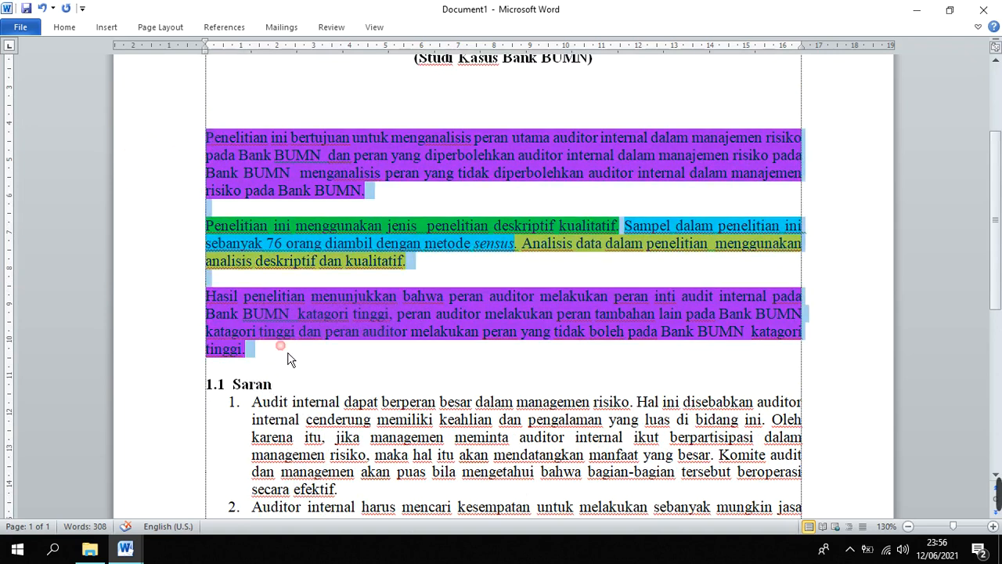
Join the highlighted purpose, methods and results paragraphs into one continuous abstract paragraph
{"action": "left_click", "coordinate": [406, 197]}
{"action": "key", "text": "Delete"}
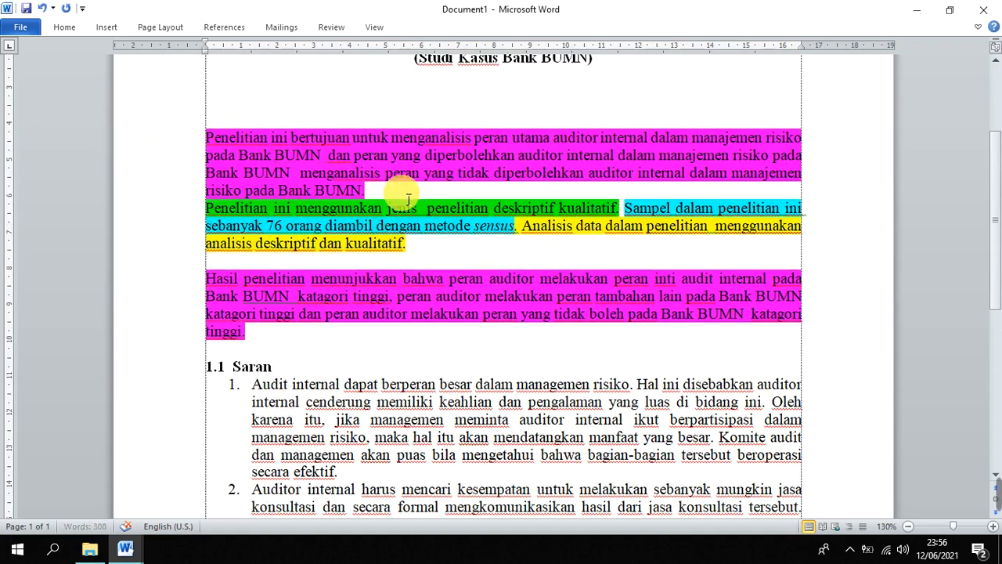
{"action": "key", "text": "Delete"}
{"action": "left_click", "coordinate": [607, 228]}
{"action": "key", "text": "Delete"}
{"action": "key", "text": "Delete"}
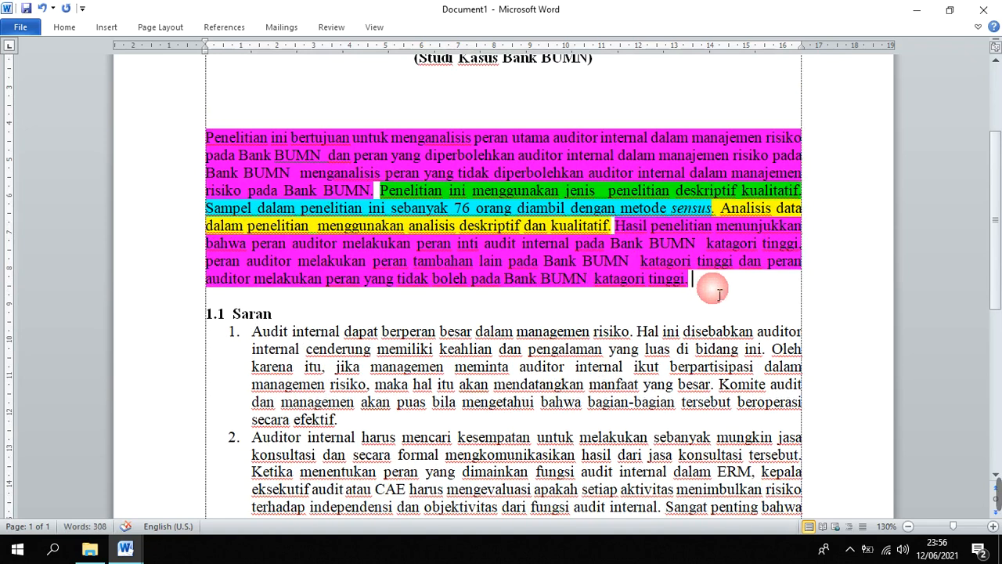
Check the word count of the merged abstract paragraph
{"action": "left_click_drag", "start_coordinate": [693, 280], "coordinate": [208, 139]}
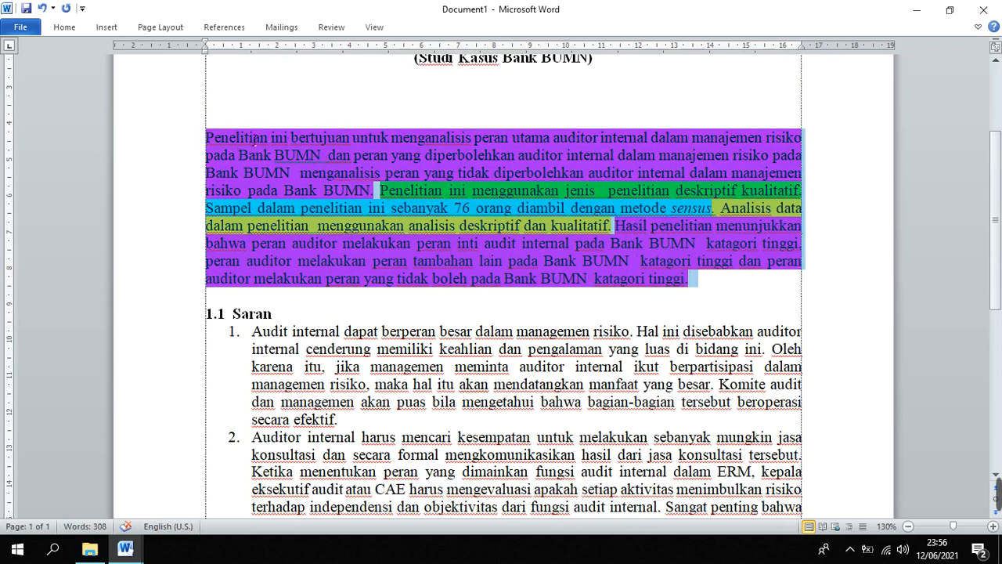
{"action": "right_click", "coordinate": [413, 146]}
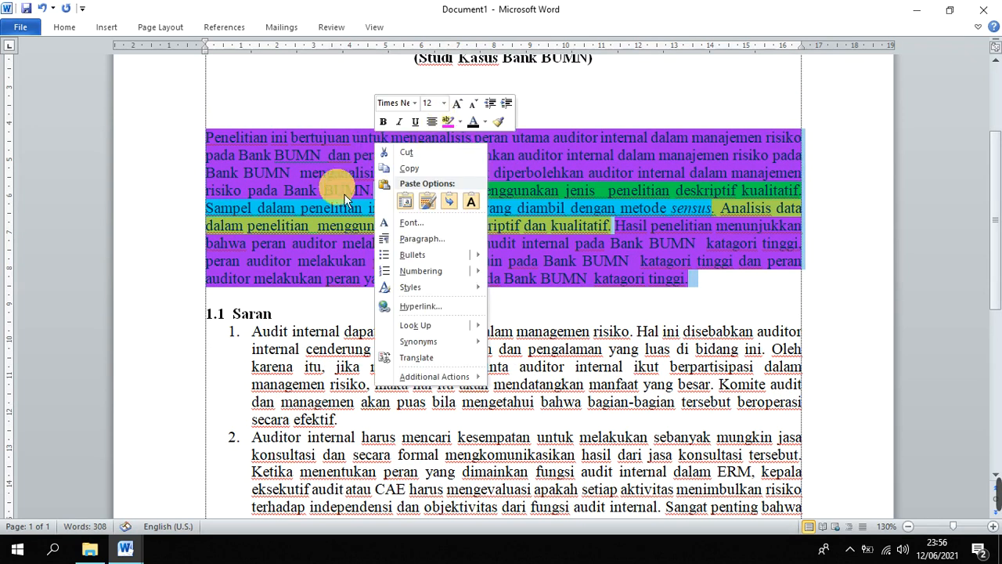
{"action": "left_click", "coordinate": [291, 200]}
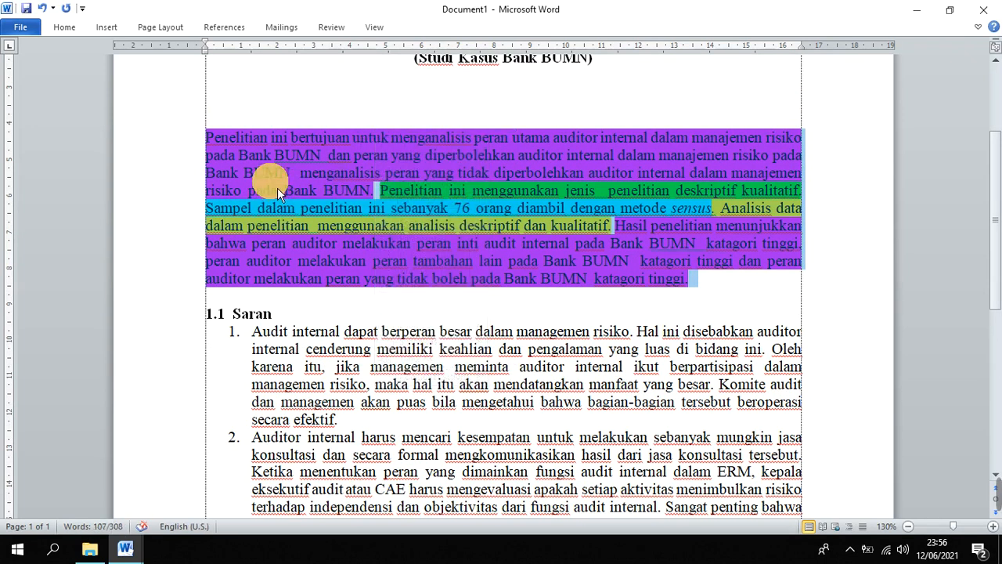
{"action": "left_click", "coordinate": [214, 141]}
{"action": "left_click_drag", "start_coordinate": [208, 138], "coordinate": [736, 294]}
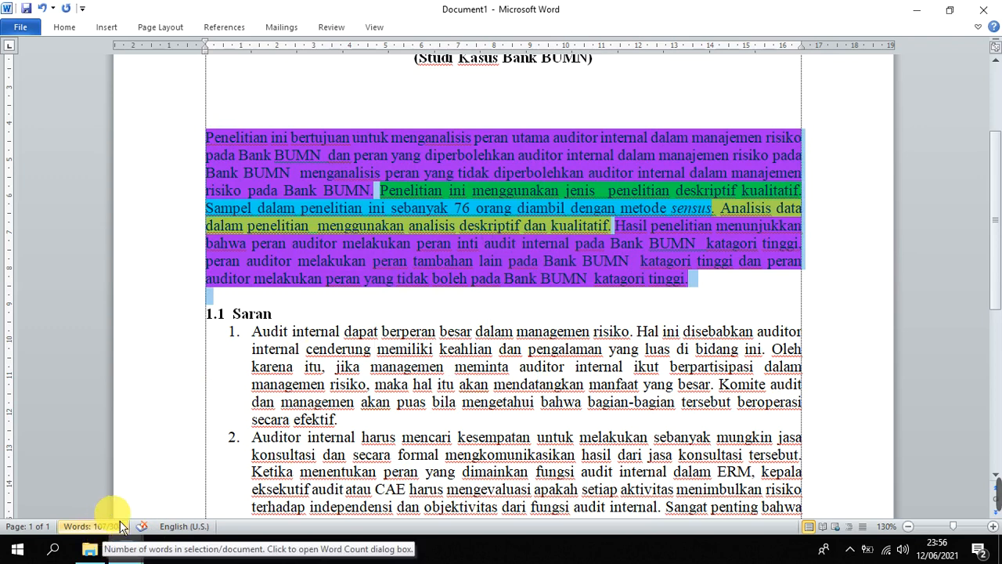
{"action": "left_click", "coordinate": [357, 173]}
{"action": "triple_click", "coordinate": [211, 139]}
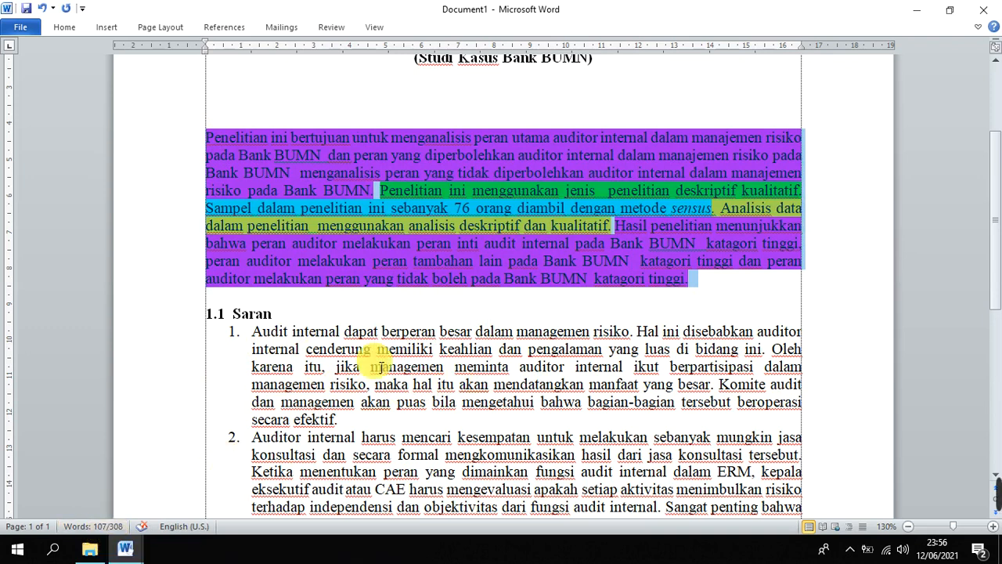
{"action": "left_click", "coordinate": [512, 296]}
Remove the extra space between "BUMN" and "katagori tinggi" in the first clause of the results sentence
{"action": "scroll", "coordinate": [511, 286], "scroll_direction": "down", "scroll_amount": 2}
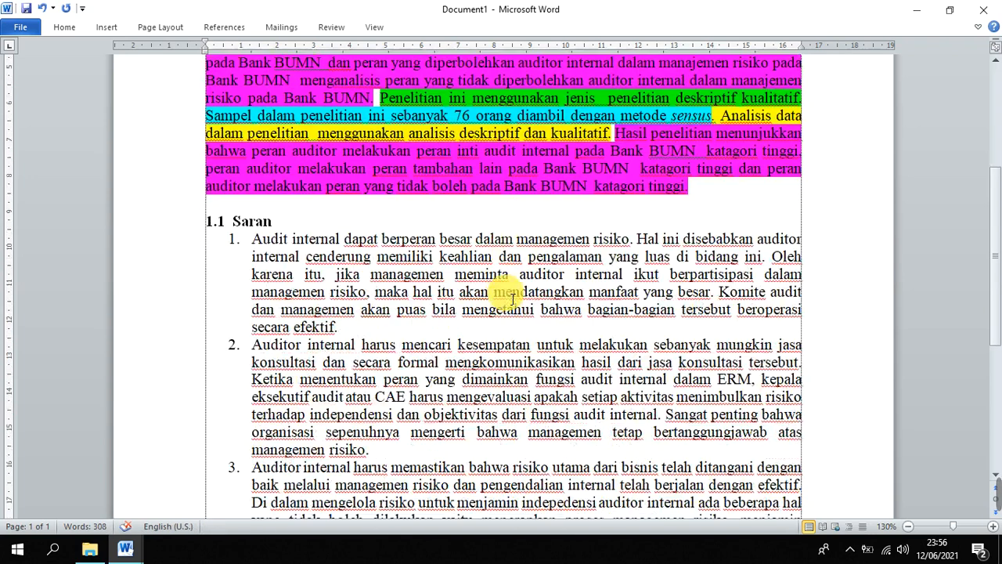
{"action": "scroll", "coordinate": [511, 286], "scroll_direction": "up", "scroll_amount": 2}
{"action": "left_click", "coordinate": [381, 190]}
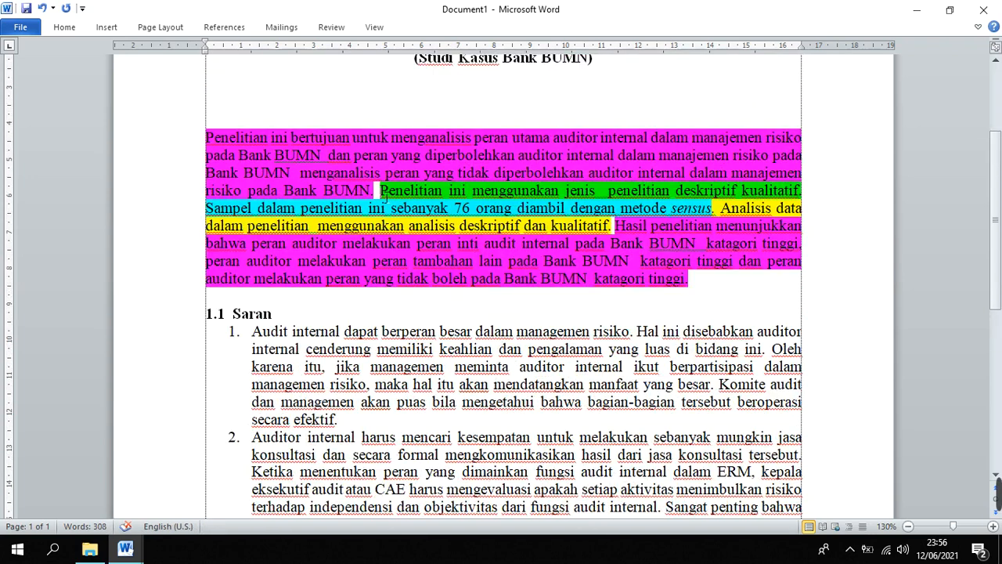
{"action": "key", "text": "BackSpace"}
{"action": "left_click", "coordinate": [707, 245]}
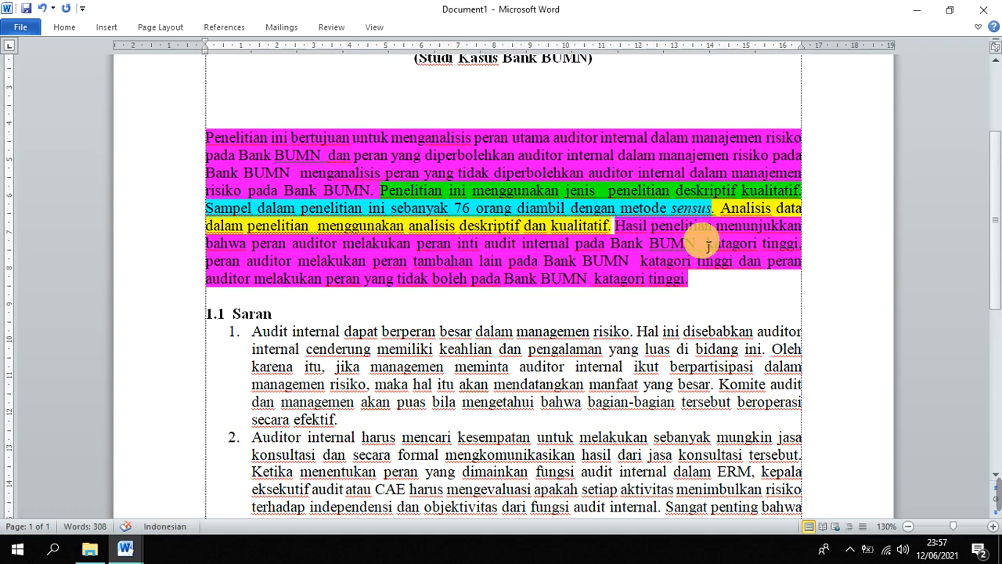
{"action": "key", "text": "BackSpace"}
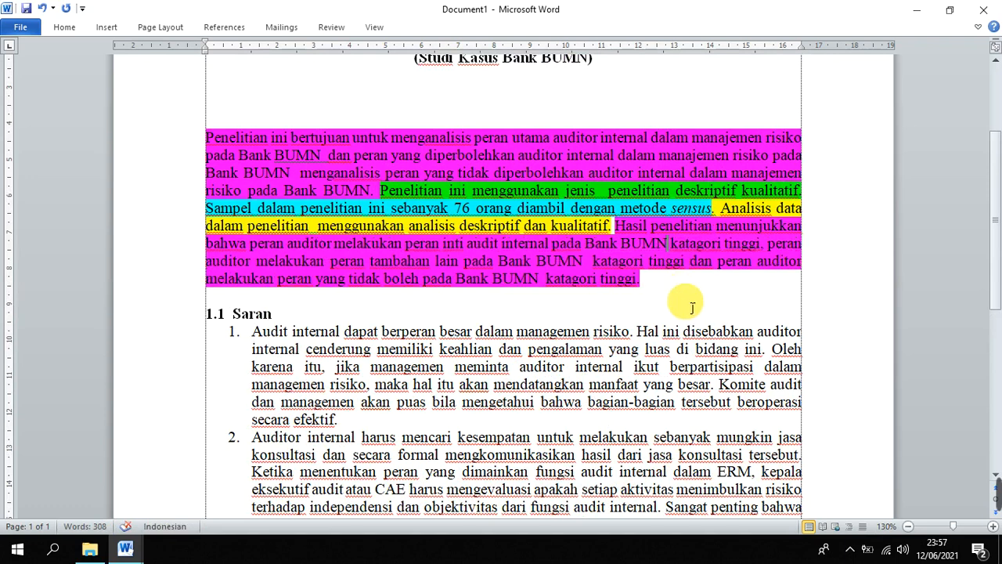
Start a suggestions sentence at the end of the abstract paragraph with "Saran penelitian kepada"
{"action": "scroll", "coordinate": [660, 303], "scroll_direction": "down", "scroll_amount": 2}
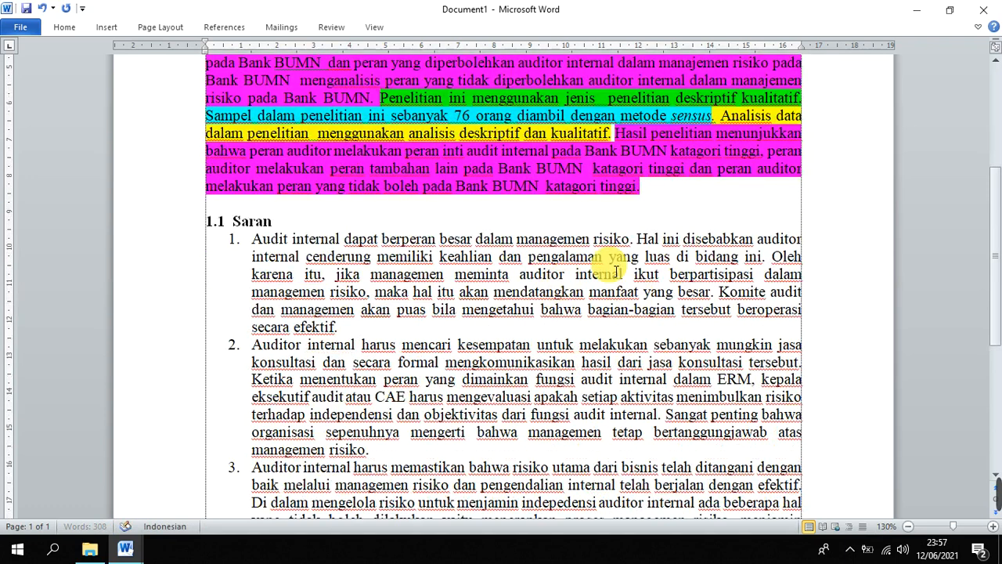
{"action": "left_click", "coordinate": [657, 196]}
{"action": "type", "text": "s"}
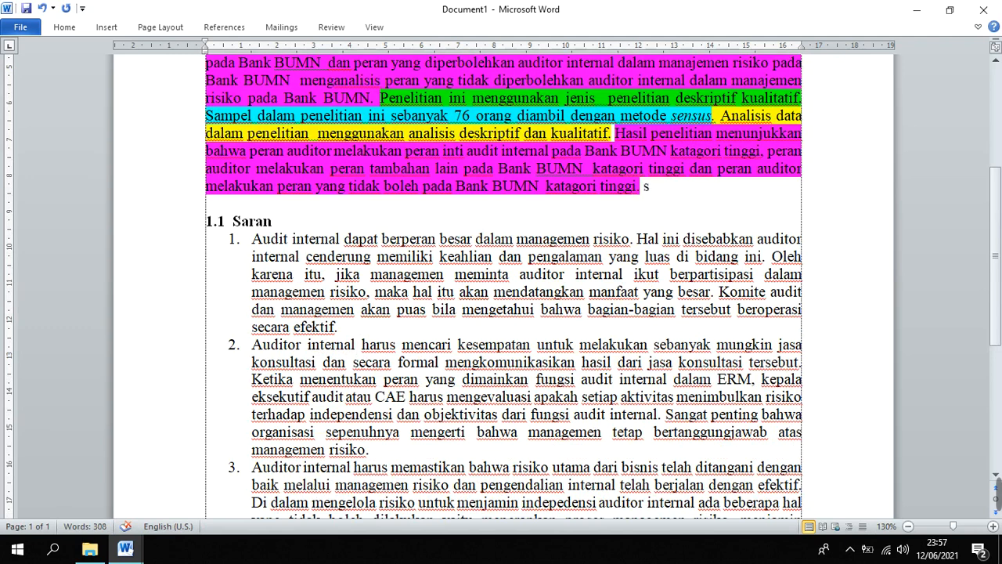
{"action": "type", "text": "r"}
{"action": "key", "text": "BackSpace"}
{"action": "key", "text": "BackSpace"}
{"action": "type", "text": "SARA"}
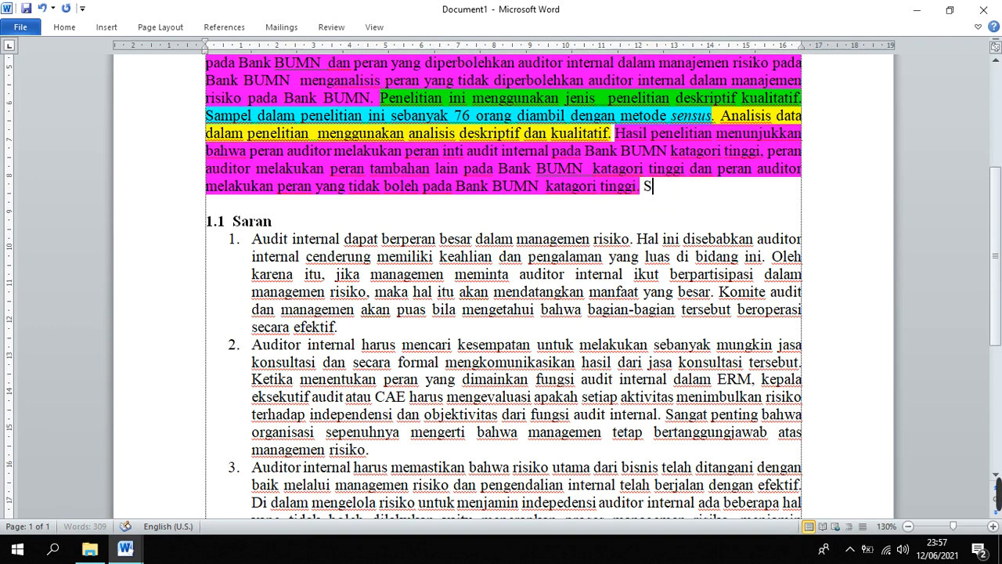
{"action": "key", "text": "BackSpace"}
{"action": "key", "text": "BackSpace"}
{"action": "key", "text": "BackSpace"}
{"action": "type", "text": "aran "}
{"action": "type", "text": "pe"}
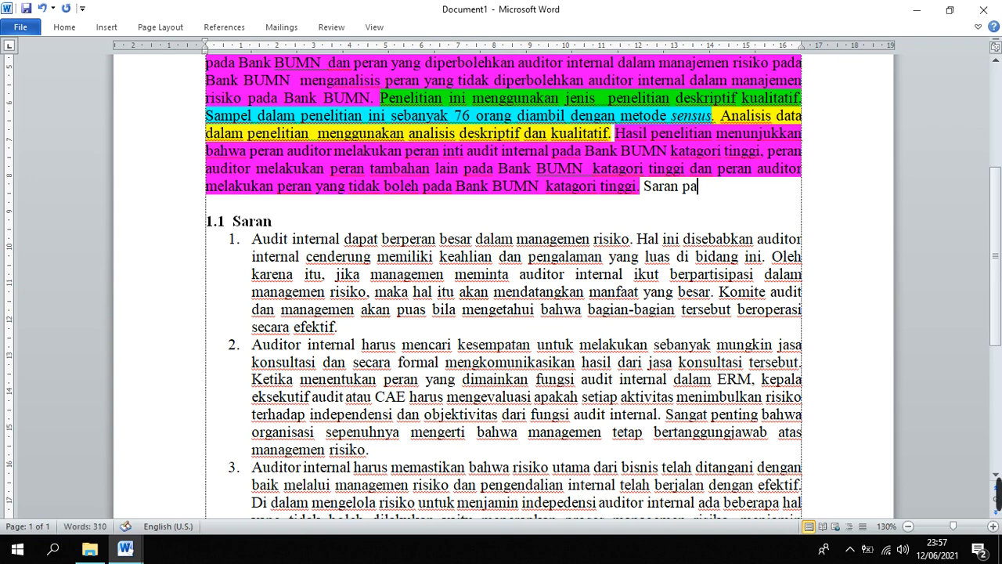
{"action": "key", "text": "BackSpace"}
{"action": "key", "text": "BackSpace"}
{"action": "type", "text": "penelitian"}
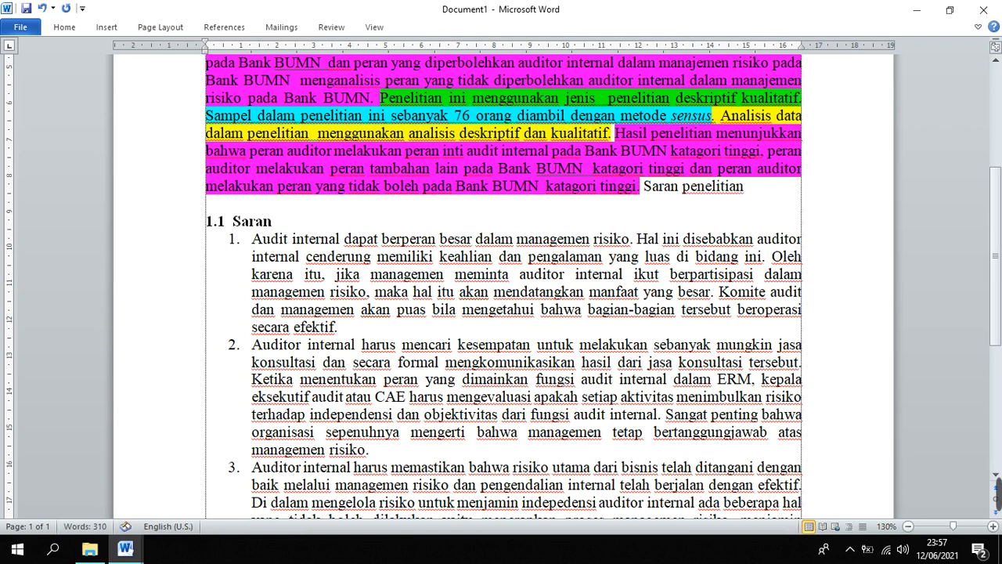
{"action": "type", "text": " kep"}
{"action": "key", "text": "BackSpace"}
{"action": "type", "text": "epada"}
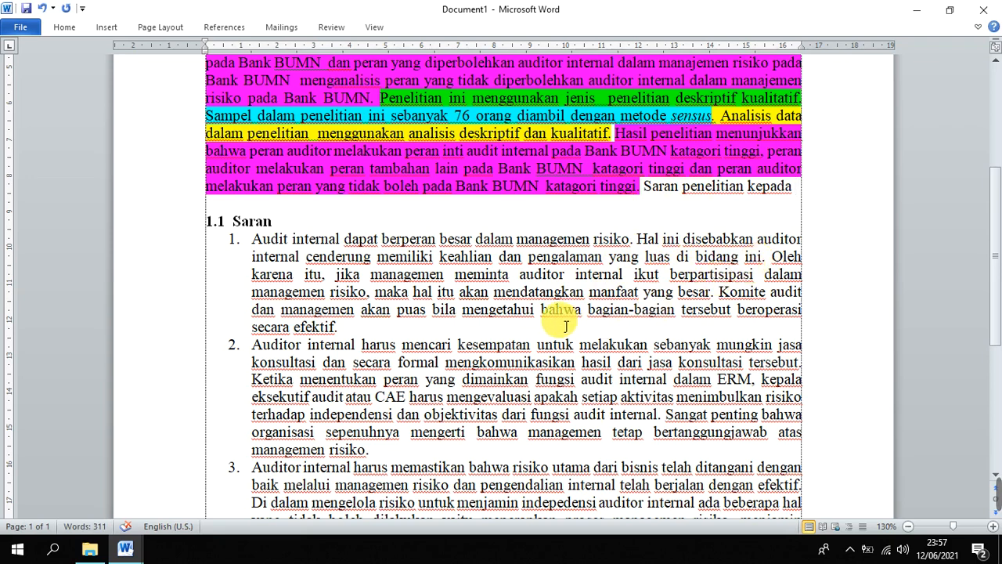
Delete the "1.1 Saran" heading, remove the first suggestion's numbering, and start its text with lowercase "audit"
{"action": "scroll", "coordinate": [565, 324], "scroll_direction": "up", "scroll_amount": 5}
{"action": "scroll", "coordinate": [565, 325], "scroll_direction": "up", "scroll_amount": 1, "text": "ctrl"}
{"action": "scroll", "coordinate": [565, 324], "scroll_direction": "down", "scroll_amount": 5}
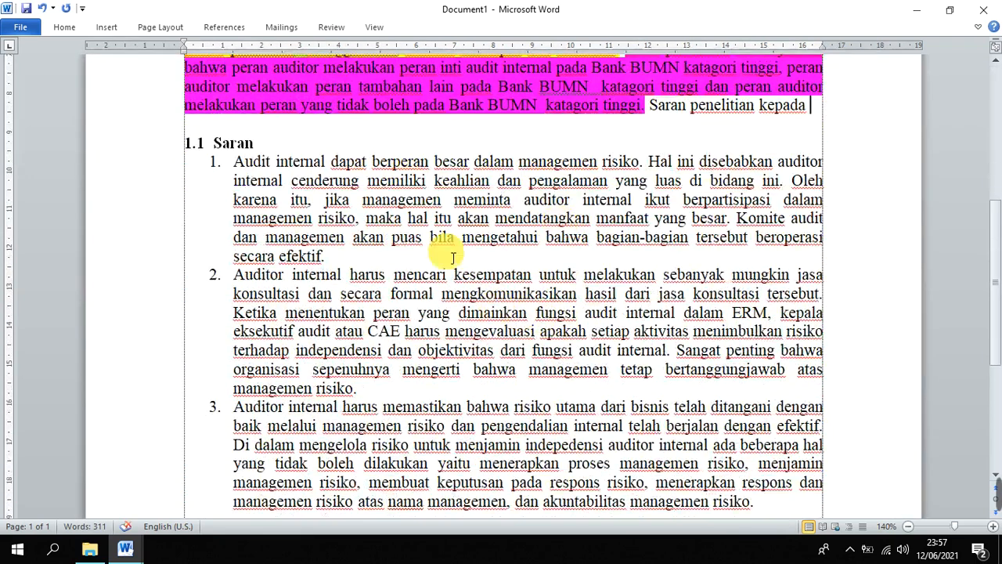
{"action": "scroll", "coordinate": [548, 164], "scroll_direction": "up", "scroll_amount": 1}
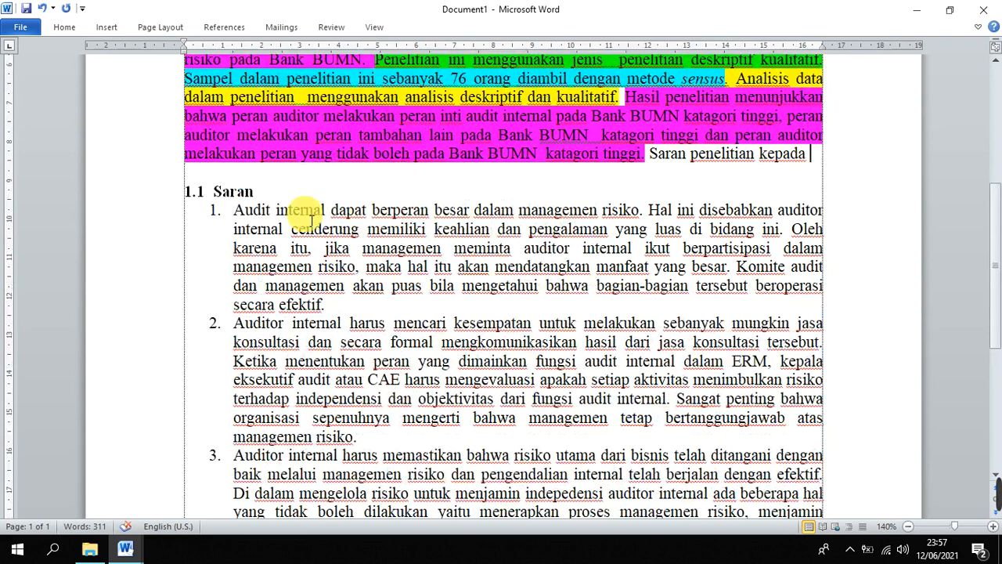
{"action": "left_click_drag", "start_coordinate": [264, 191], "coordinate": [196, 192]}
{"action": "key", "text": "BackSpace"}
{"action": "key", "text": "BackSpace"}
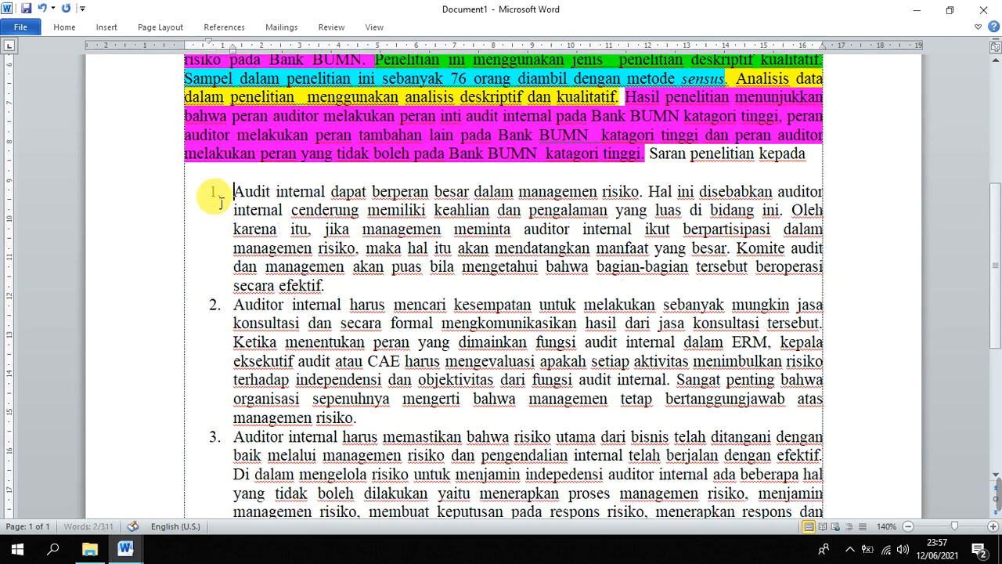
{"action": "key", "text": "Delete"}
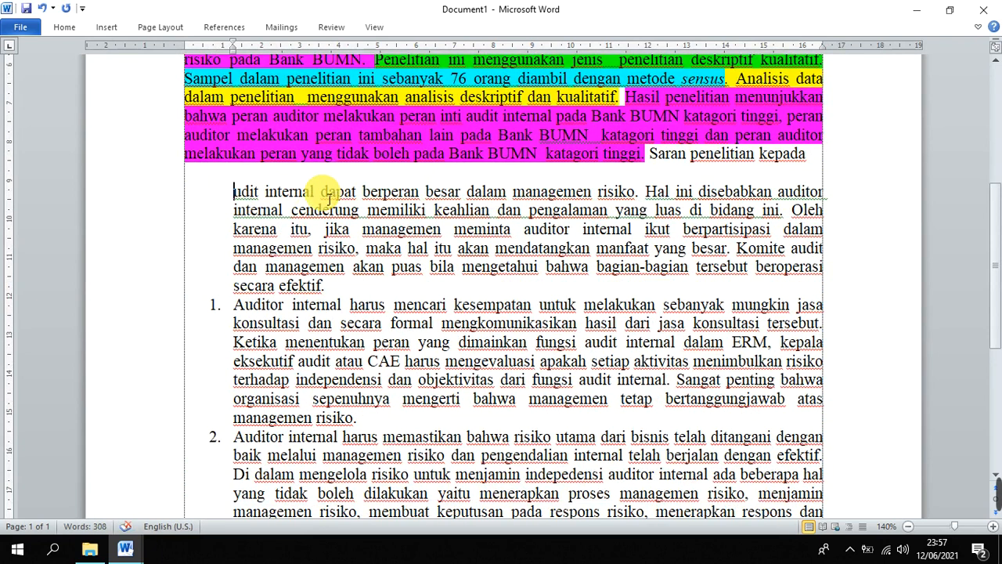
{"action": "type", "text": "a"}
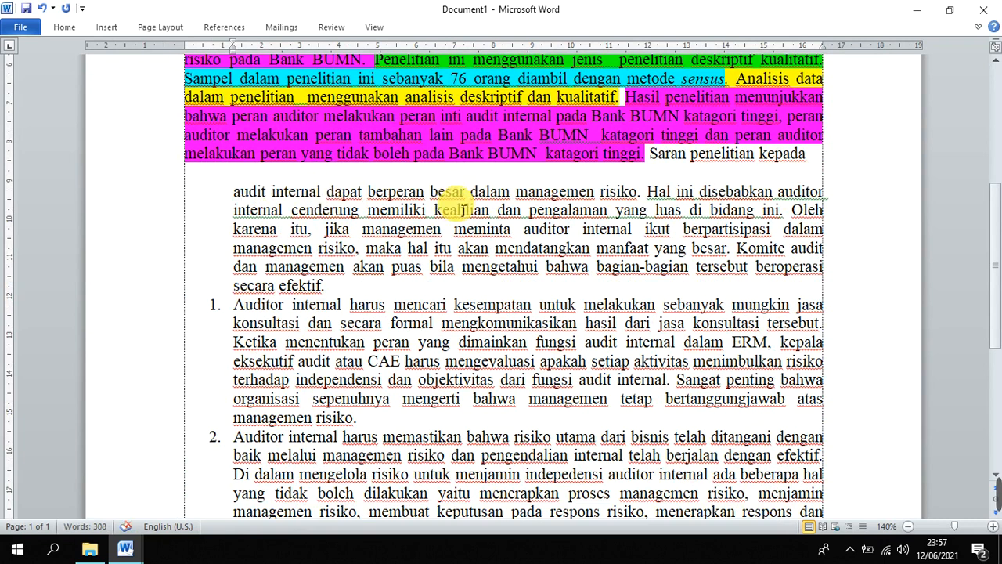
Cut the first suggestion after "managemen risiko" and join it to the second with a comma and lowercase "auditor"
{"action": "left_click_drag", "start_coordinate": [647, 191], "coordinate": [601, 294]}
{"action": "key", "text": "Delete"}
{"action": "left_click", "coordinate": [671, 193]}
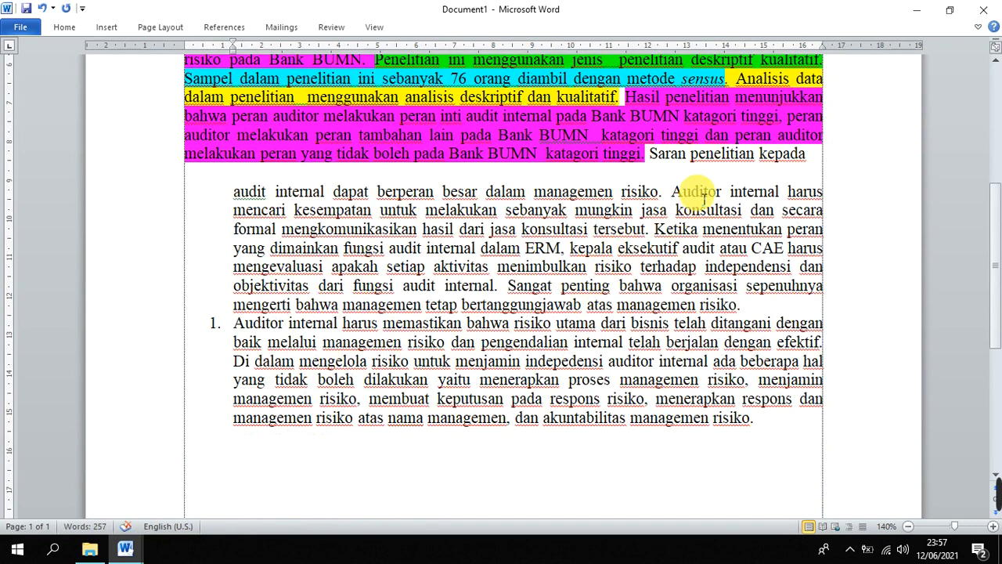
{"action": "key", "text": "BackSpace"}
{"action": "key", "text": "BackSpace"}
{"action": "type", "text": ","}
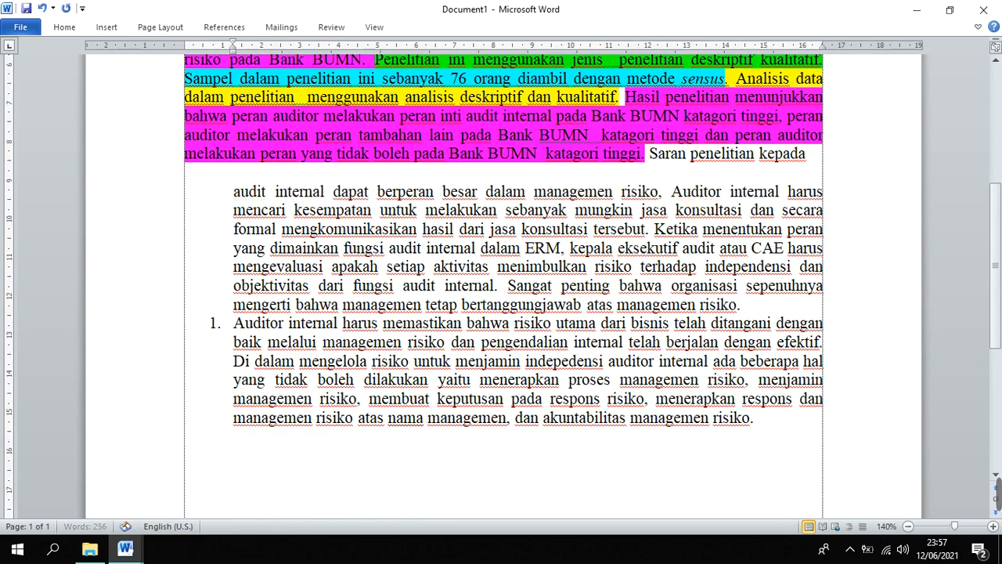
{"action": "key", "text": "Delete"}
{"action": "type", "text": "a"}
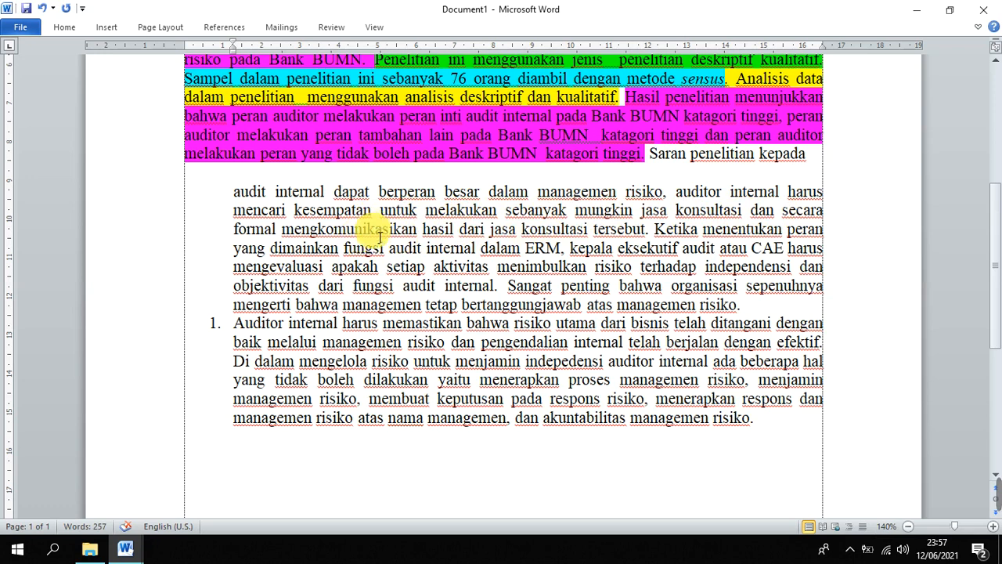
Cut the second suggestion after "jasa konsultasi" and link it to the third with "dan auditor internal"
{"action": "left_click_drag", "start_coordinate": [384, 233], "coordinate": [589, 229]}
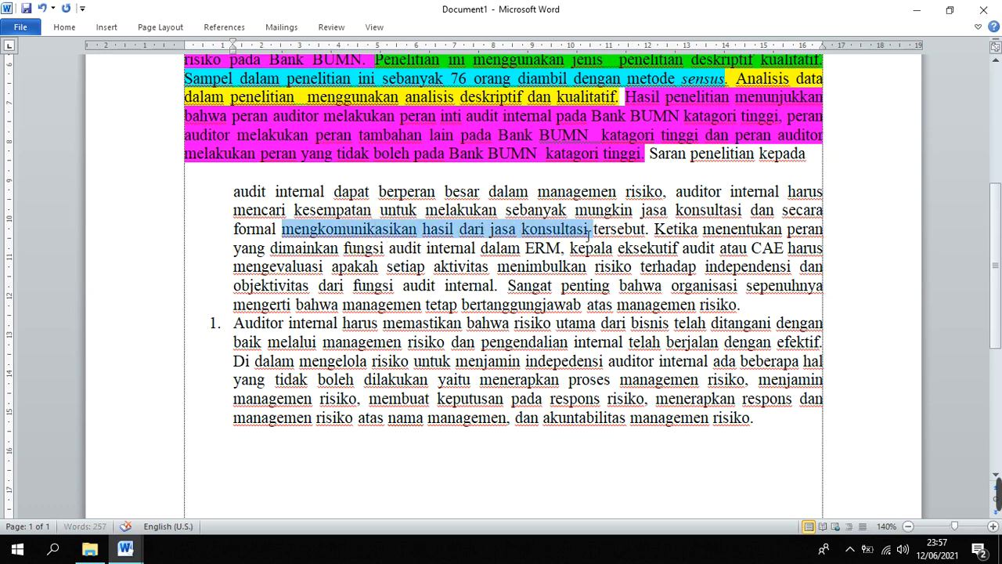
{"action": "left_click", "coordinate": [587, 227]}
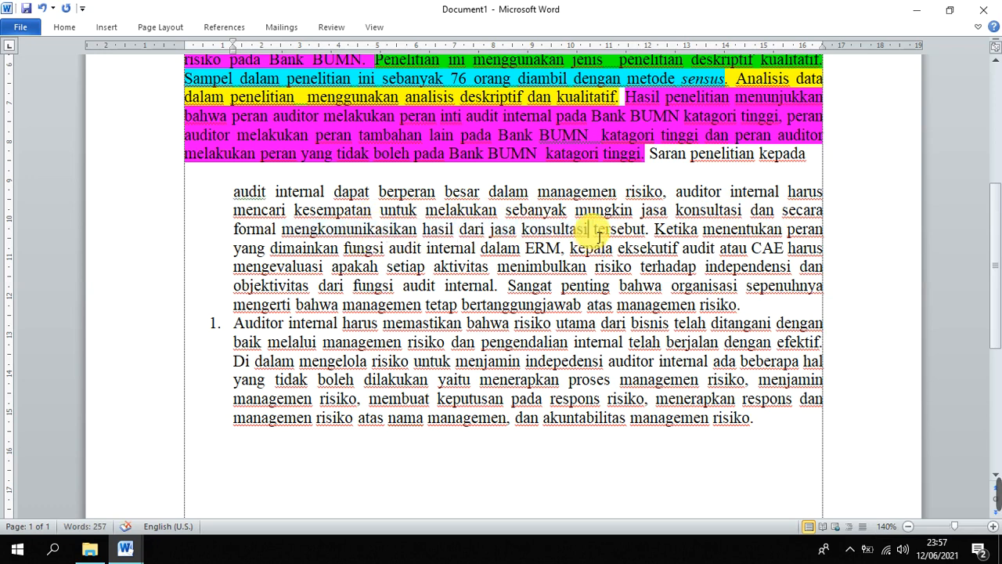
{"action": "left_click_drag", "start_coordinate": [609, 238], "coordinate": [688, 287]}
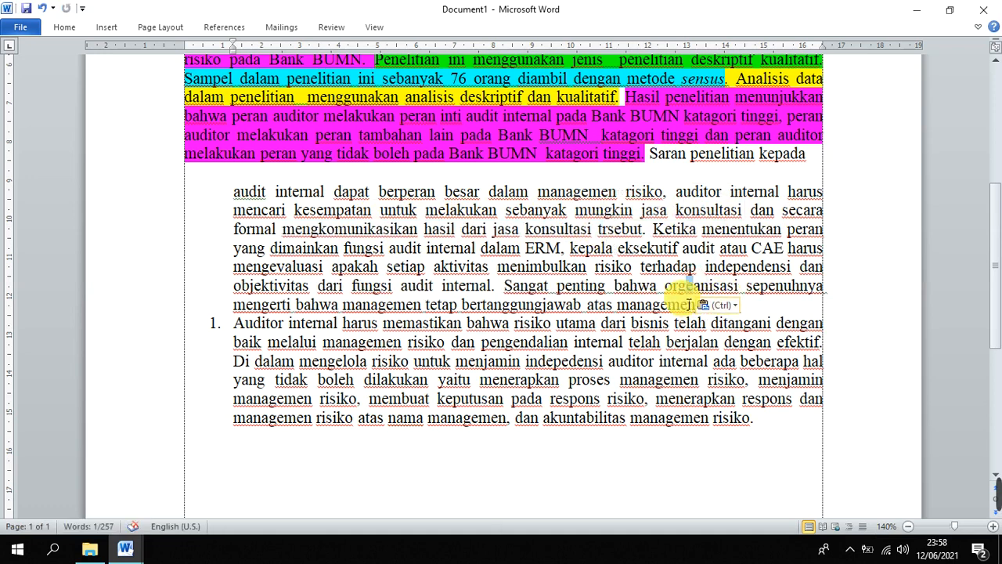
{"action": "key", "text": "ctrl+z"}
{"action": "left_click_drag", "start_coordinate": [594, 228], "coordinate": [736, 302]}
{"action": "key", "text": "Delete"}
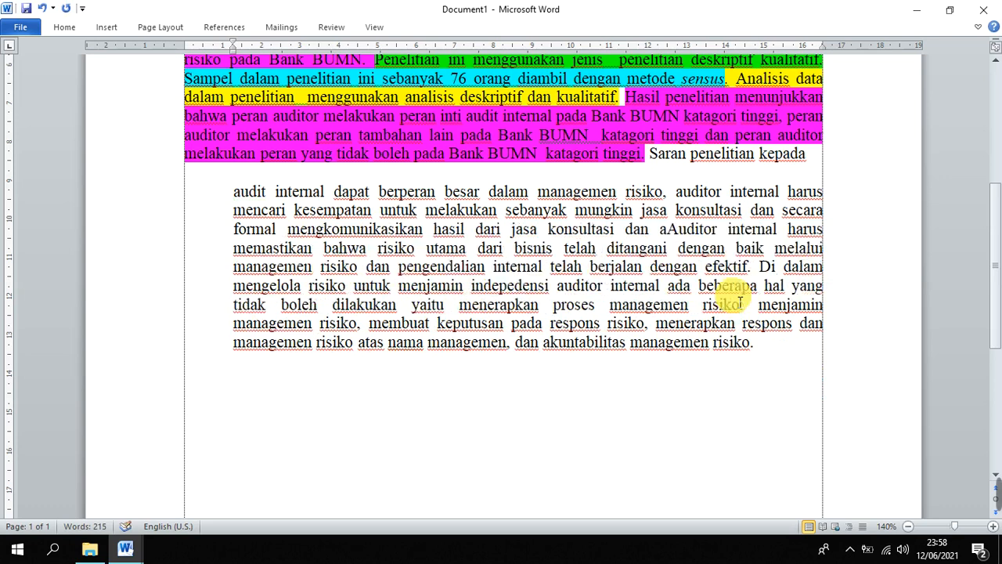
{"action": "key", "text": "Delete"}
{"action": "key", "text": "Delete"}
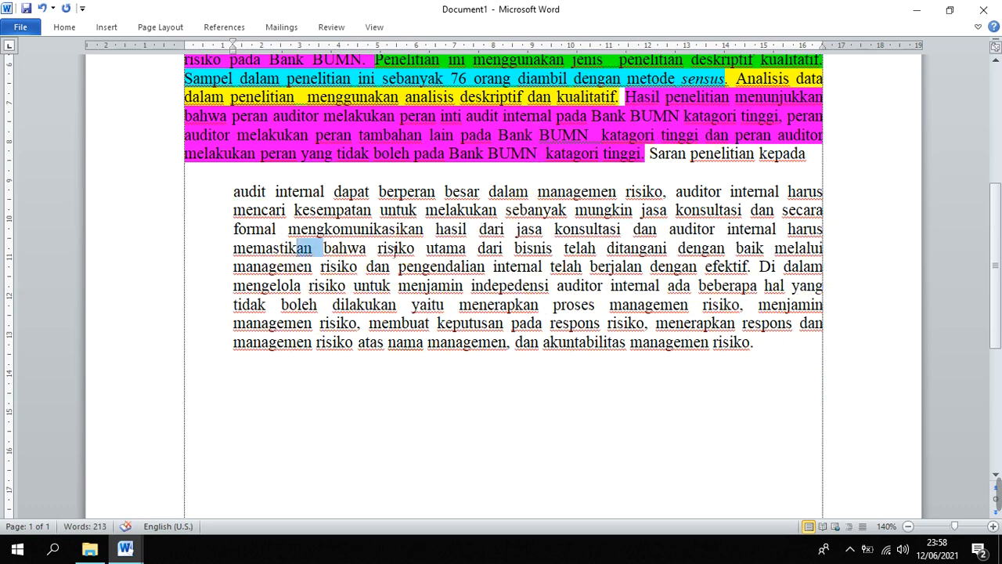
Delete everything after "berjalan dengan efektif." in the suggestions and join the remaining text directly after "Saran penelitian kepada"
{"action": "left_click_drag", "start_coordinate": [290, 251], "coordinate": [750, 269]}
{"action": "left_click_drag", "start_coordinate": [755, 349], "coordinate": [761, 268]}
{"action": "key", "text": "Delete"}
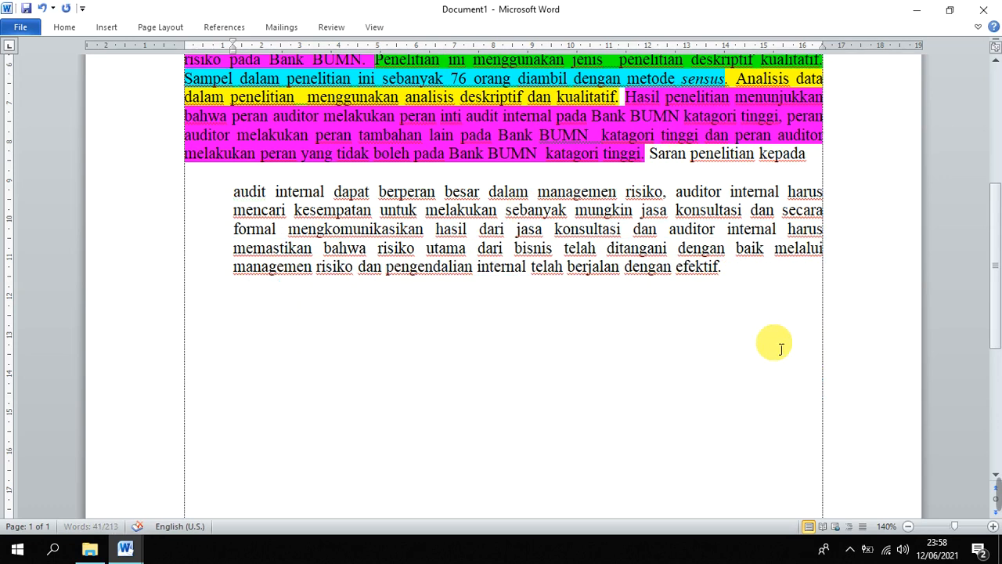
{"action": "left_click", "coordinate": [834, 154]}
{"action": "key", "text": "Delete"}
{"action": "key", "text": "Delete"}
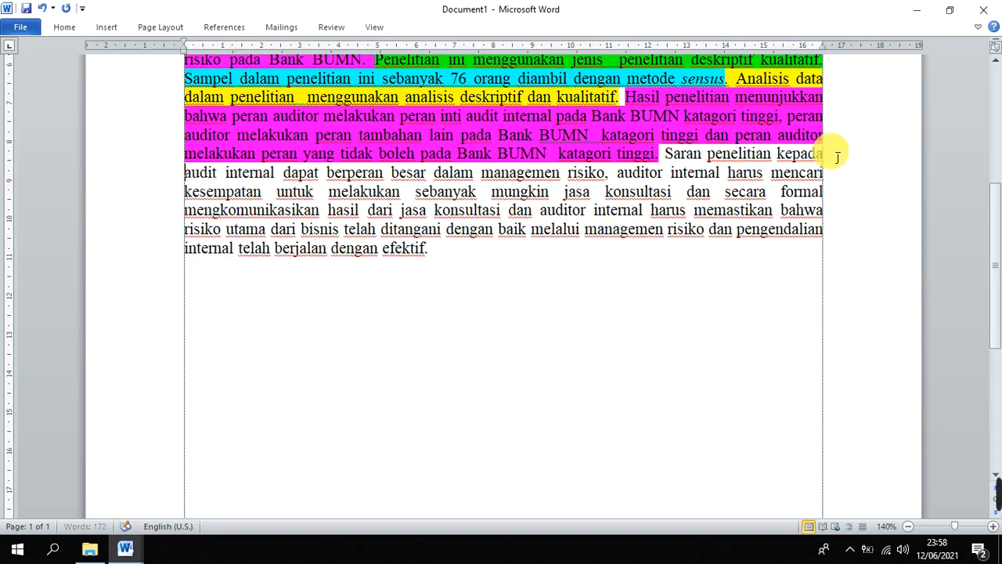
Highlight the whole suggestions sentence, from "Saran penelitian kepada" to "efektif.", in Bright Green
{"action": "left_click", "coordinate": [664, 154]}
{"action": "left_click_drag", "start_coordinate": [666, 154], "coordinate": [686, 273]}
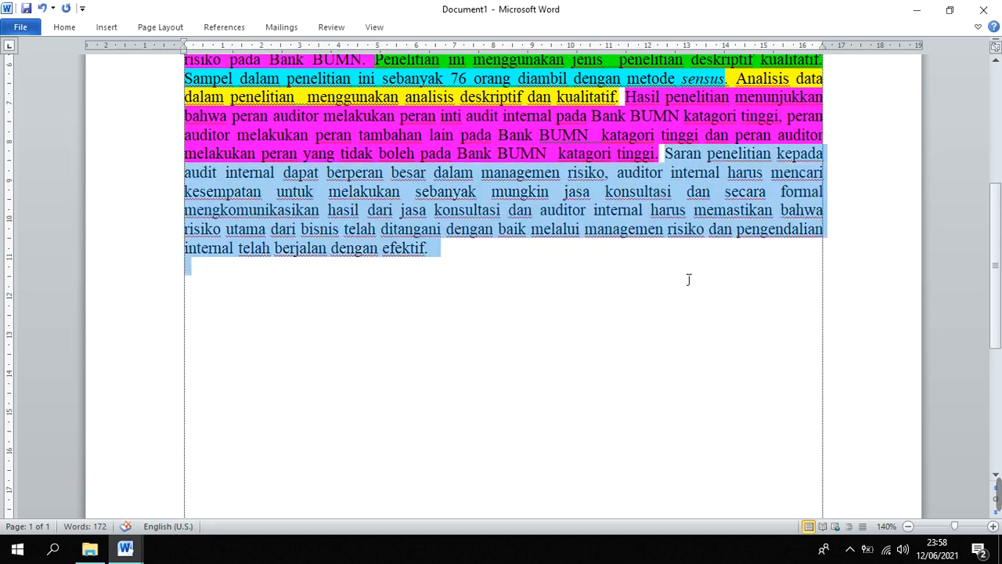
{"action": "right_click", "coordinate": [608, 208]}
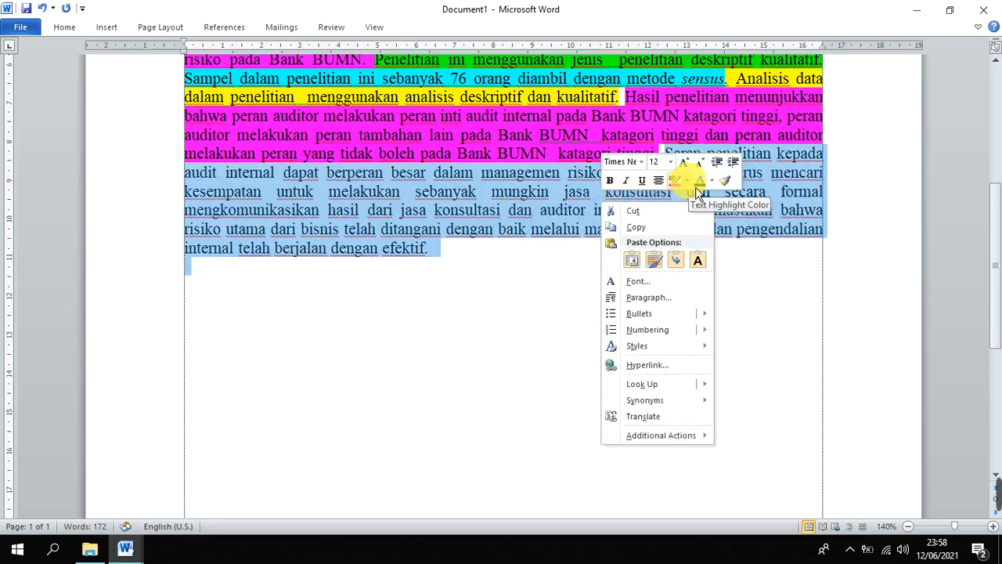
{"action": "left_click", "coordinate": [686, 180]}
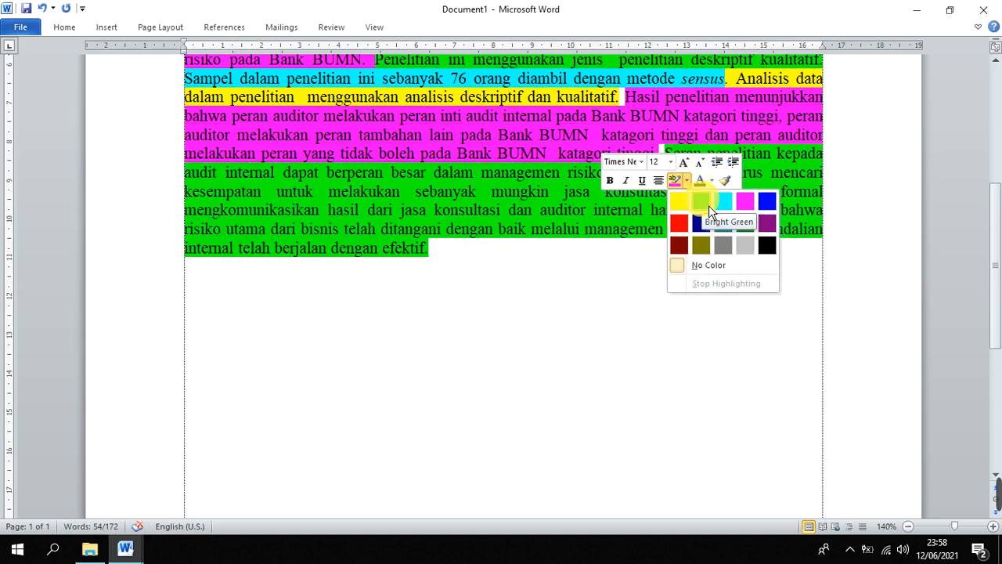
{"action": "left_click", "coordinate": [708, 205]}
{"action": "left_click", "coordinate": [588, 331]}
Review the abstract's purpose, research type, sample, data analysis and results parts one after another
{"action": "scroll", "coordinate": [584, 309], "scroll_direction": "up", "scroll_amount": 3}
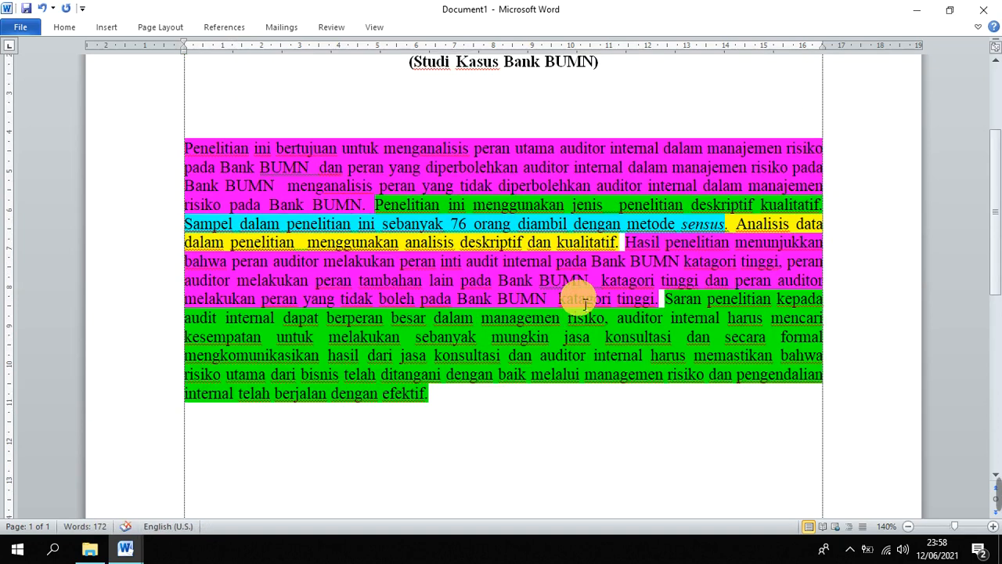
{"action": "scroll", "coordinate": [584, 303], "scroll_direction": "down", "scroll_amount": 1}
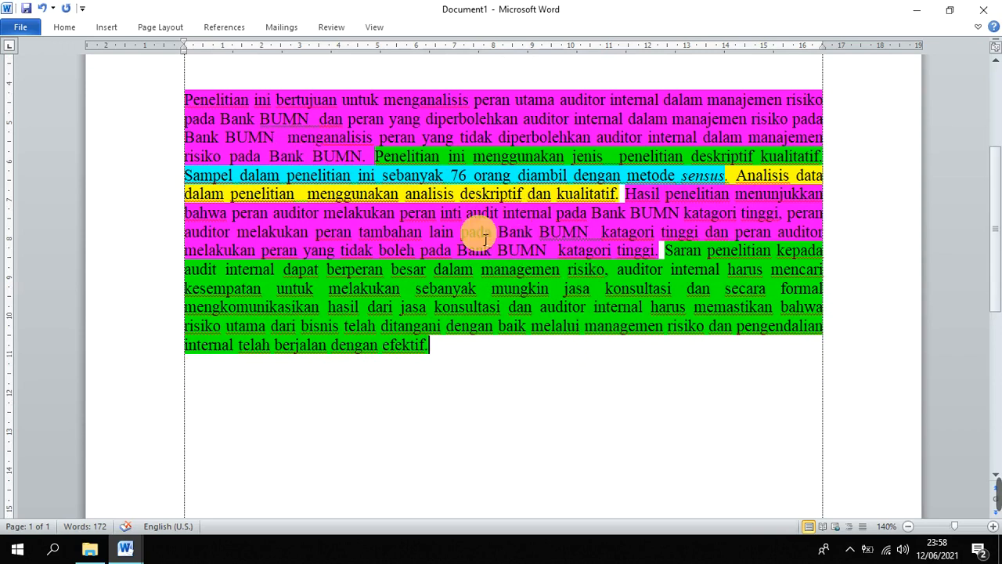
{"action": "left_click_drag", "start_coordinate": [185, 105], "coordinate": [254, 124]}
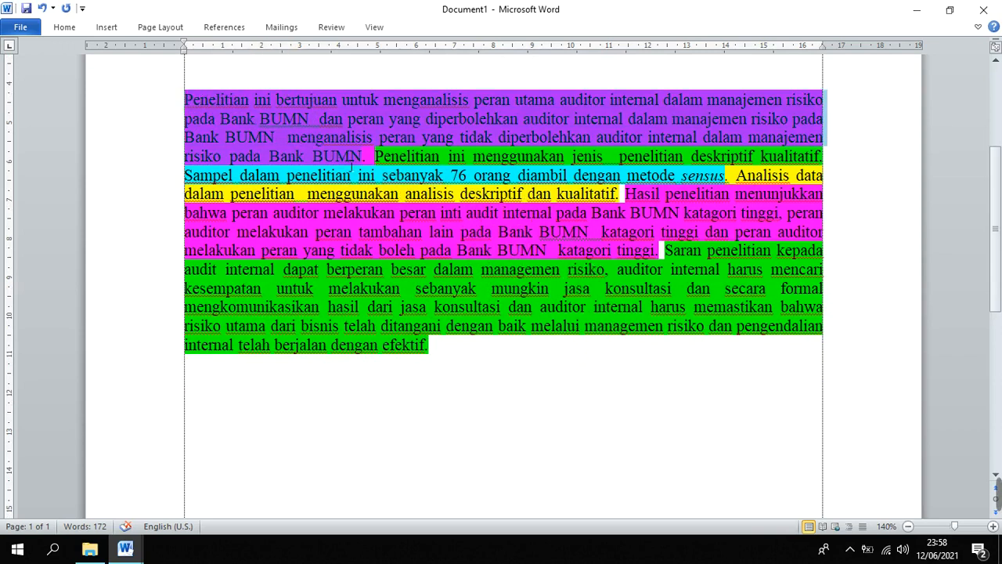
{"action": "left_click_drag", "start_coordinate": [375, 156], "coordinate": [818, 174]}
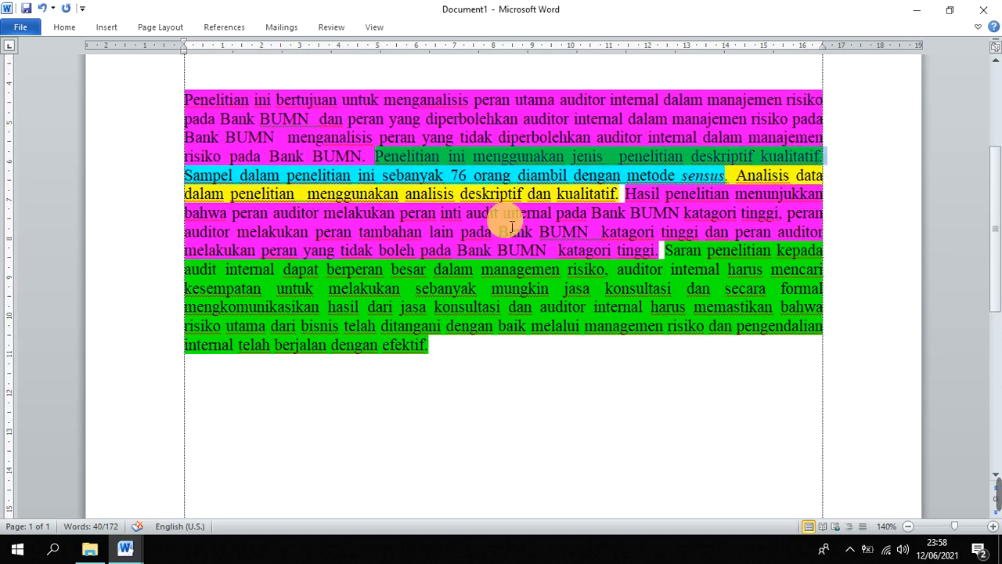
{"action": "left_click_drag", "start_coordinate": [186, 175], "coordinate": [626, 196]}
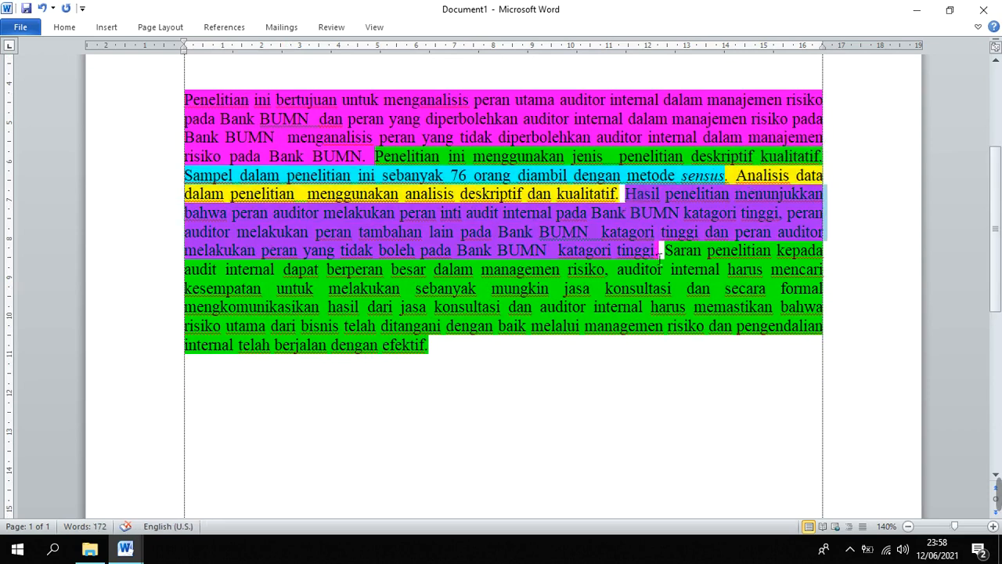
{"action": "left_click", "coordinate": [468, 360]}
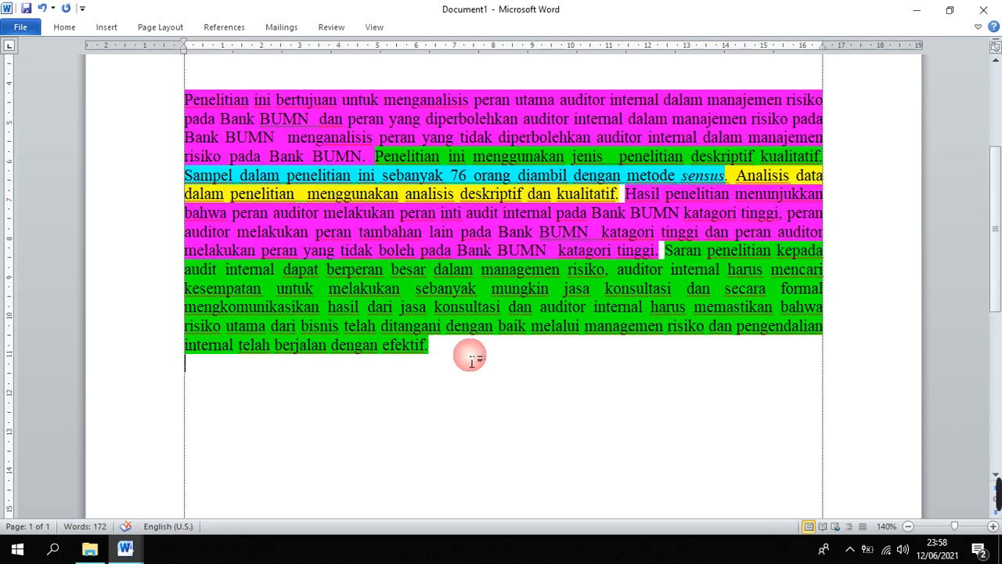
Check the word count of the complete abstract paragraph, including the suggestions sentence
{"action": "left_click_drag", "start_coordinate": [463, 357], "coordinate": [175, 117]}
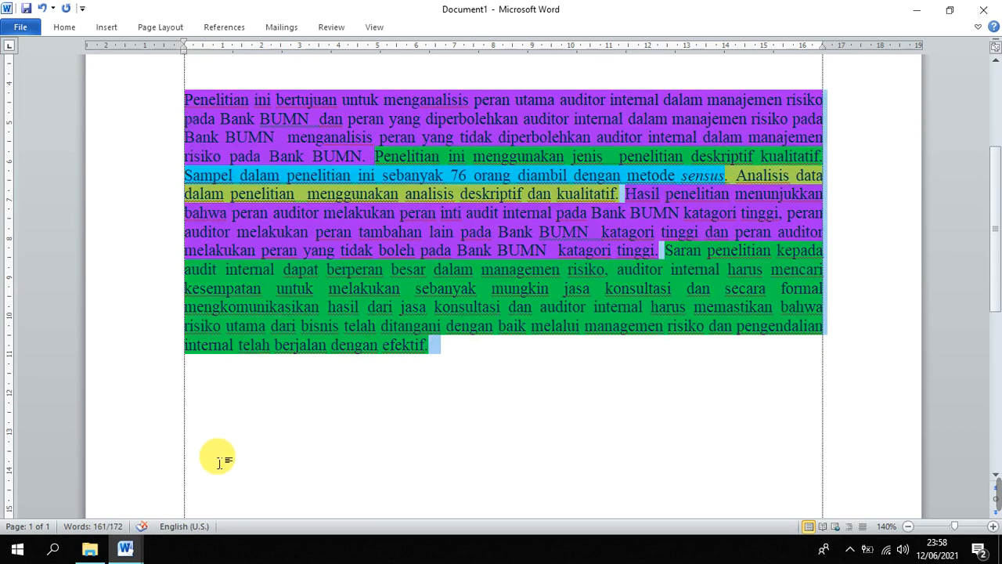
{"action": "scroll", "coordinate": [649, 259], "scroll_direction": "up", "scroll_amount": 3}
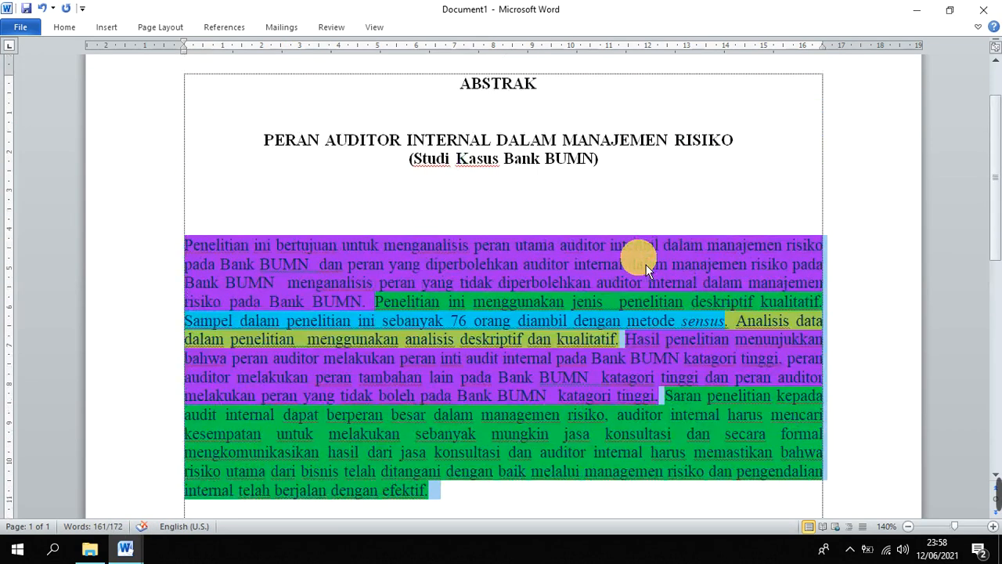
{"action": "scroll", "coordinate": [645, 265], "scroll_direction": "down", "scroll_amount": 2}
{"action": "scroll", "coordinate": [623, 264], "scroll_direction": "down", "scroll_amount": 1}
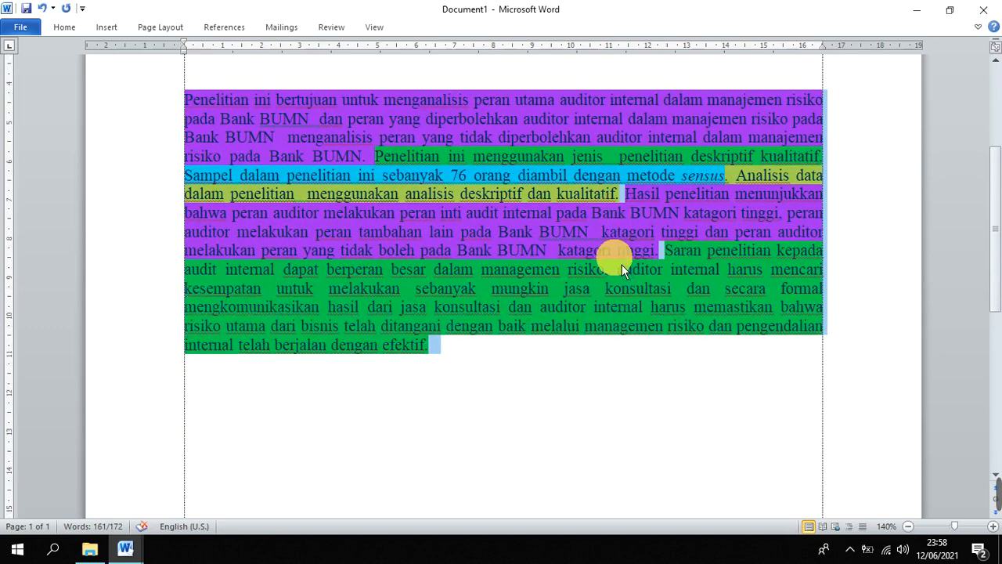
{"action": "left_click", "coordinate": [645, 235]}
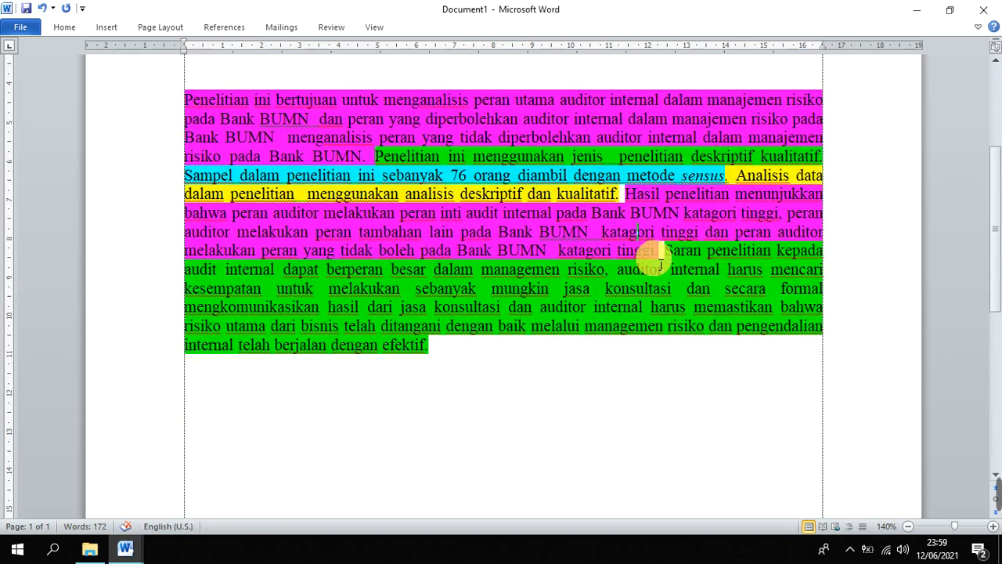
Re-examine the color-coded abstract, focusing on the sample sentence and the research-type sentence
{"action": "scroll", "coordinate": [533, 227], "scroll_direction": "down", "scroll_amount": 1}
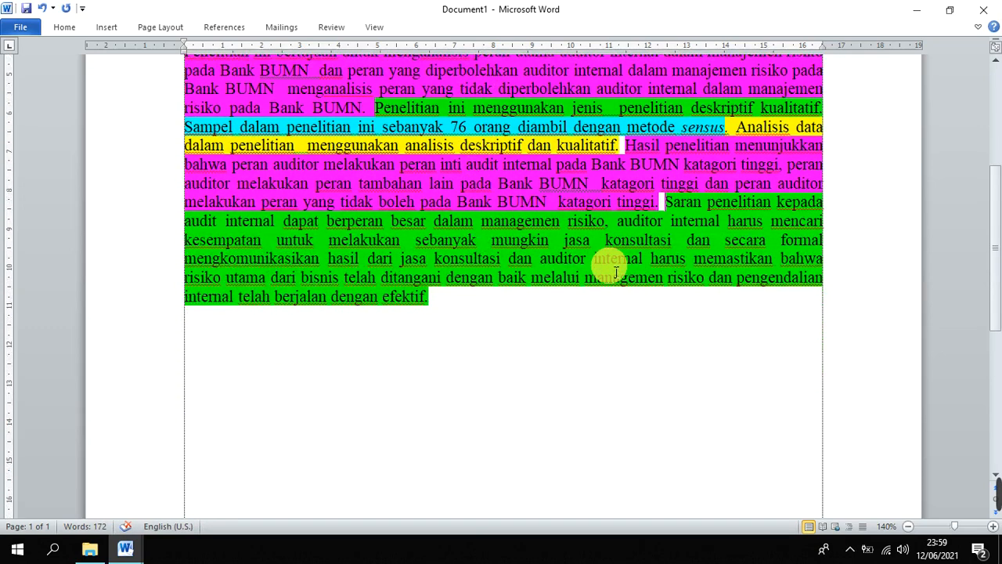
{"action": "scroll", "coordinate": [572, 329], "scroll_direction": "up", "scroll_amount": 2}
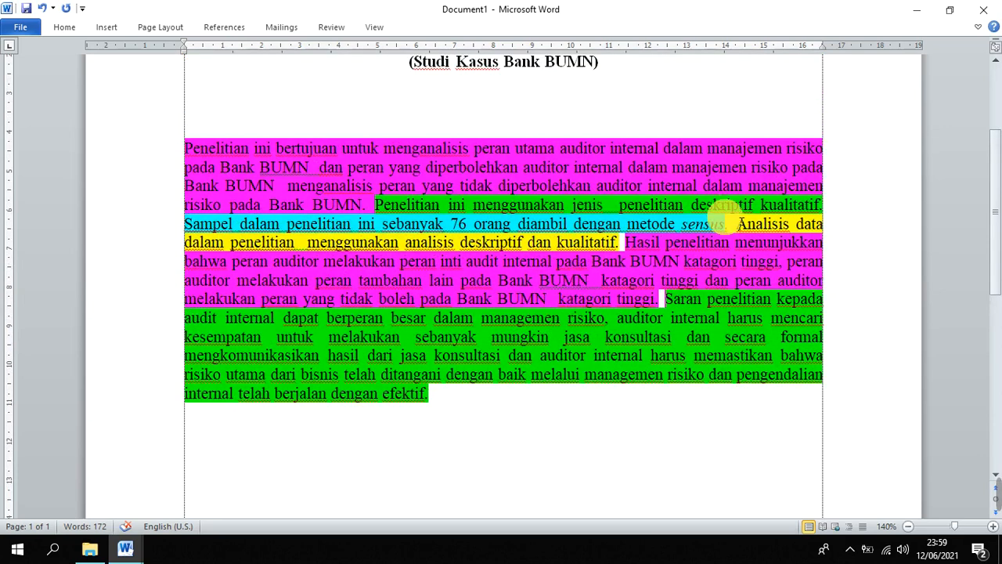
{"action": "left_click", "coordinate": [256, 226]}
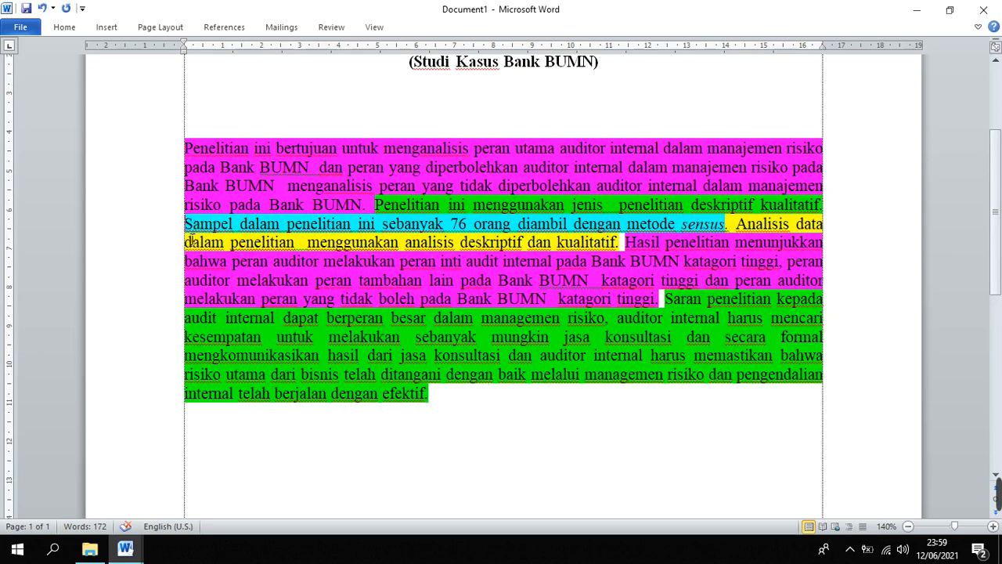
{"action": "left_click_drag", "start_coordinate": [192, 224], "coordinate": [624, 224]}
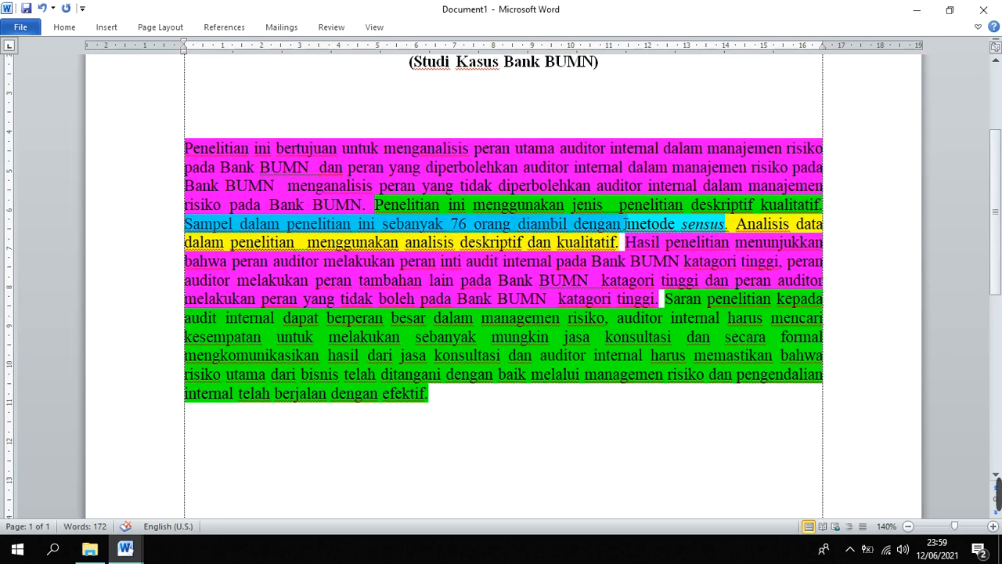
{"action": "left_click_drag", "start_coordinate": [568, 318], "coordinate": [509, 300]}
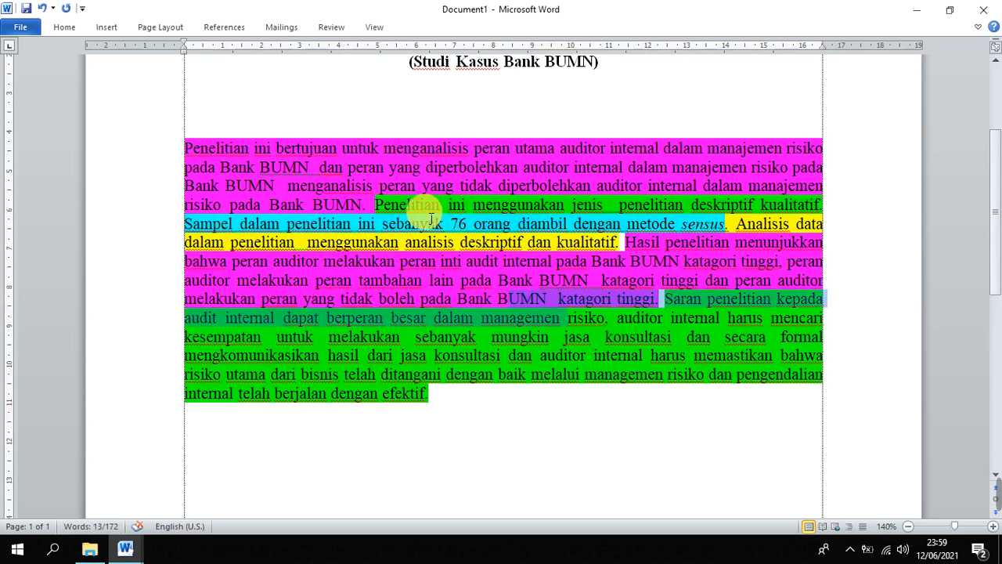
{"action": "left_click_drag", "start_coordinate": [375, 205], "coordinate": [856, 207]}
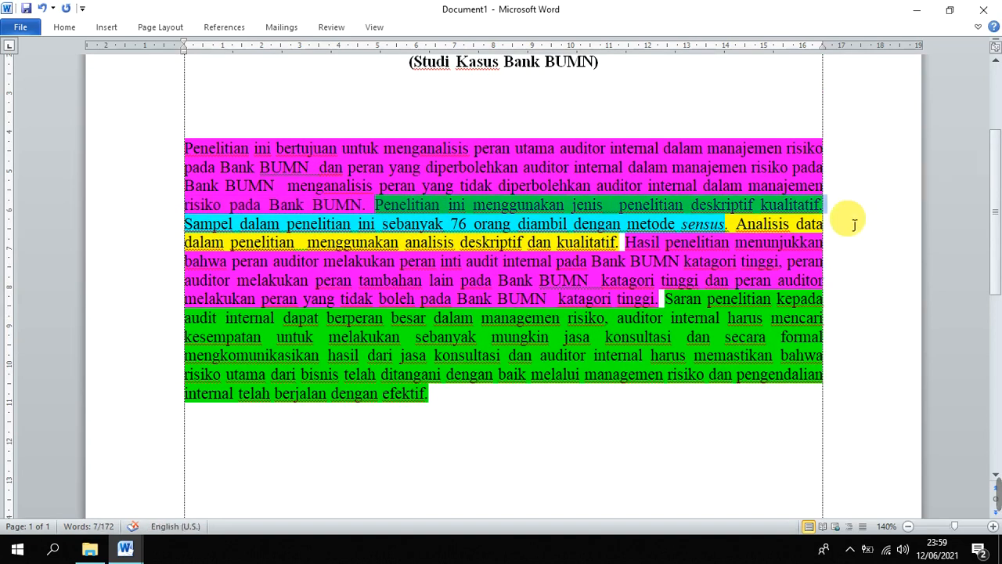
{"action": "left_click", "coordinate": [546, 385]}
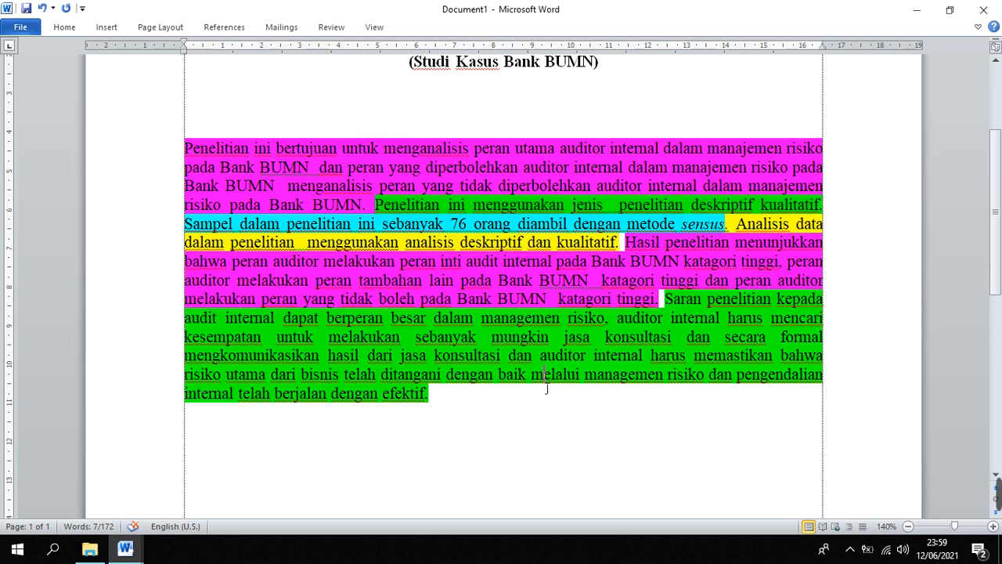
Add the label "Kata Kunci" on its own line below the abstract paragraph, leaving one blank line between them
{"action": "left_click", "coordinate": [513, 427]}
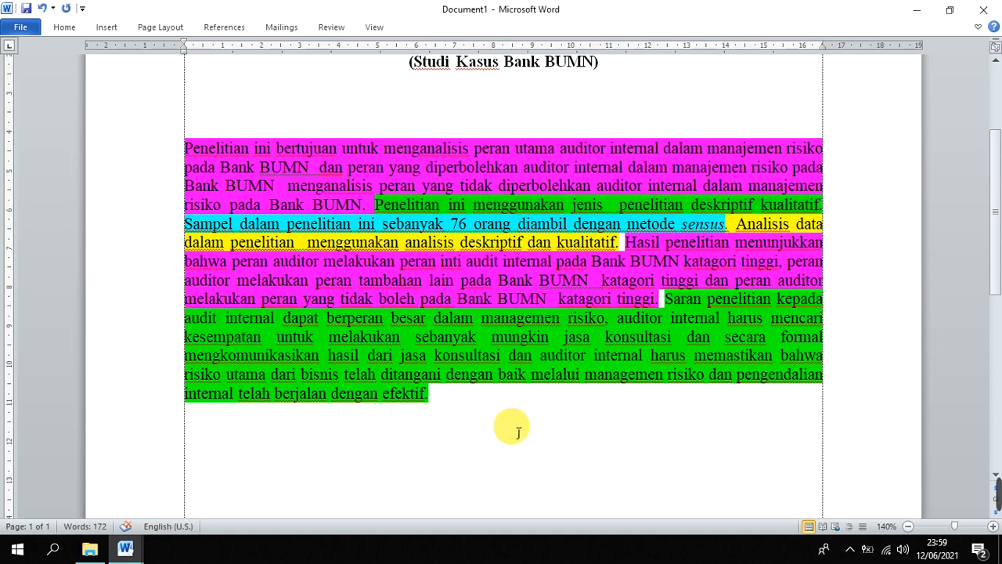
{"action": "scroll", "coordinate": [486, 359], "scroll_direction": "up", "scroll_amount": 3}
{"action": "scroll", "coordinate": [485, 344], "scroll_direction": "down", "scroll_amount": 4}
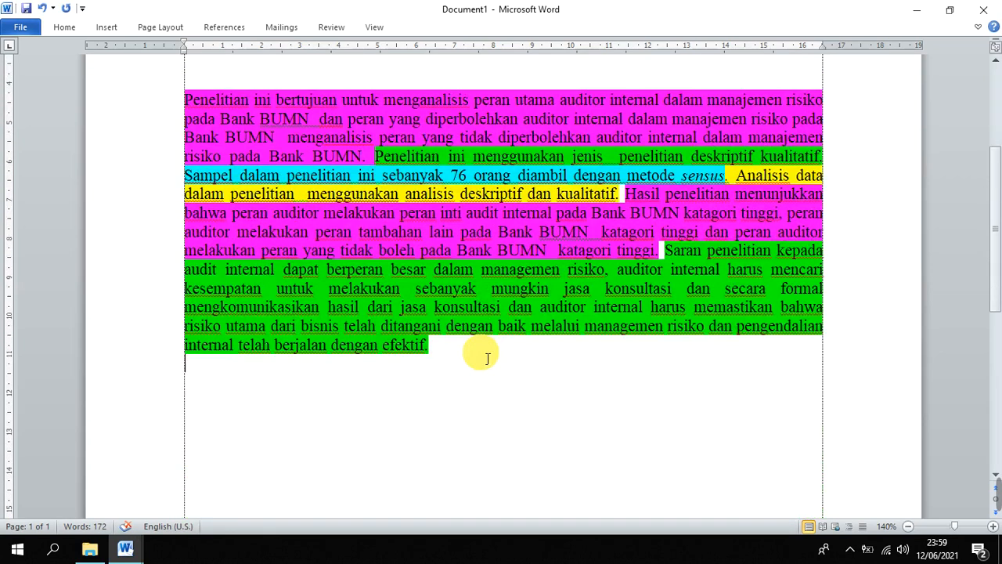
{"action": "left_click", "coordinate": [485, 357]}
{"action": "key", "text": "Return"}
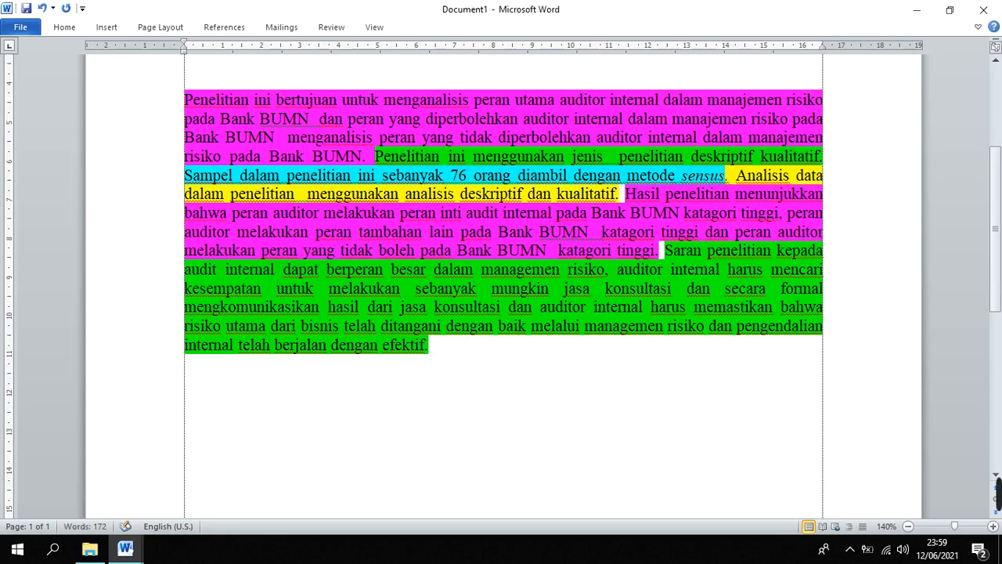
{"action": "type", "text": "KA"}
{"action": "key", "text": "BackSpace"}
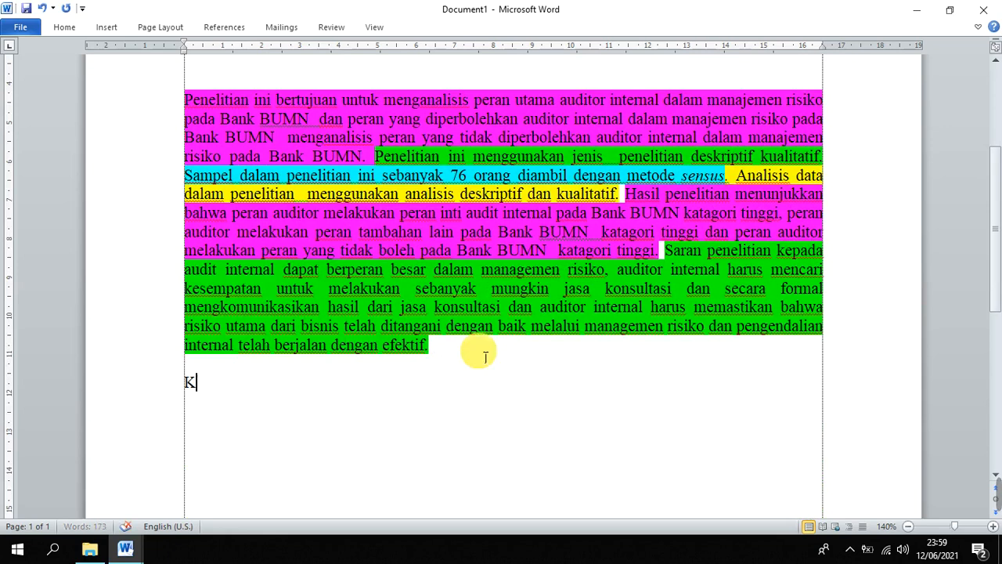
{"action": "type", "text": "ata KU"}
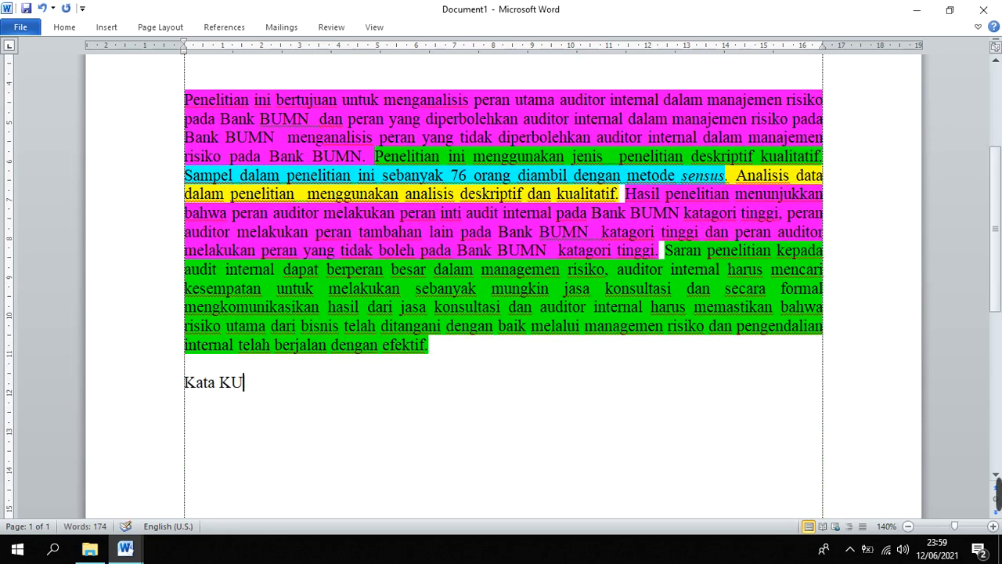
{"action": "key", "text": "BackSpace"}
{"action": "type", "text": "unci:"}
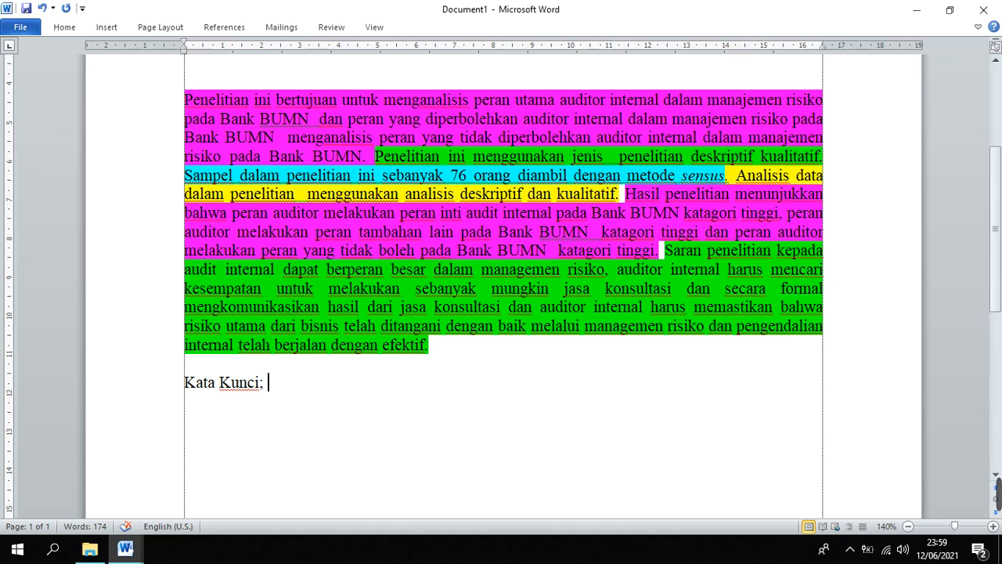
Enter "Peran Auditor," as the first keyword after the "Kata Kunci" label below the abstract
{"action": "left_click", "coordinate": [508, 110]}
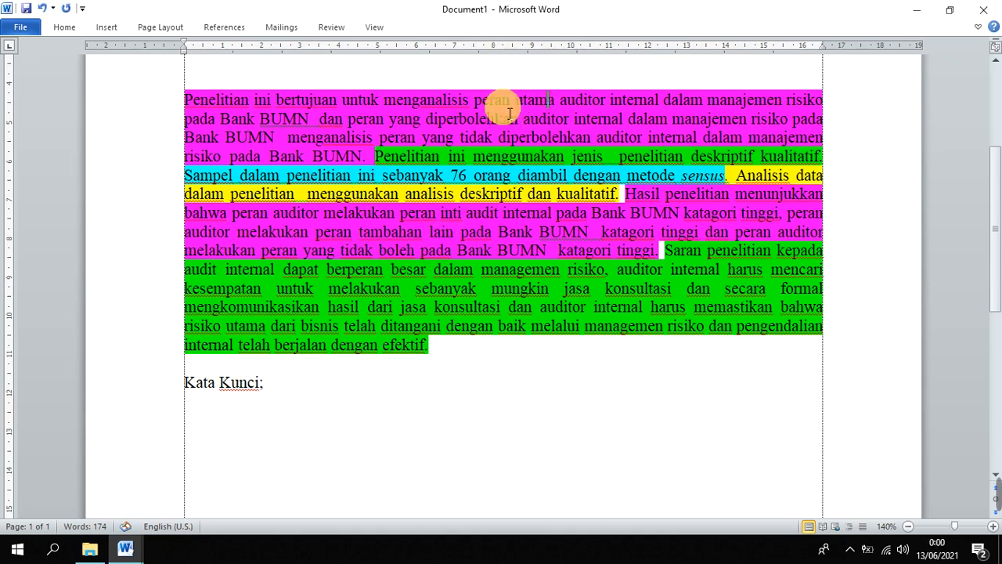
{"action": "double_click", "coordinate": [485, 103]}
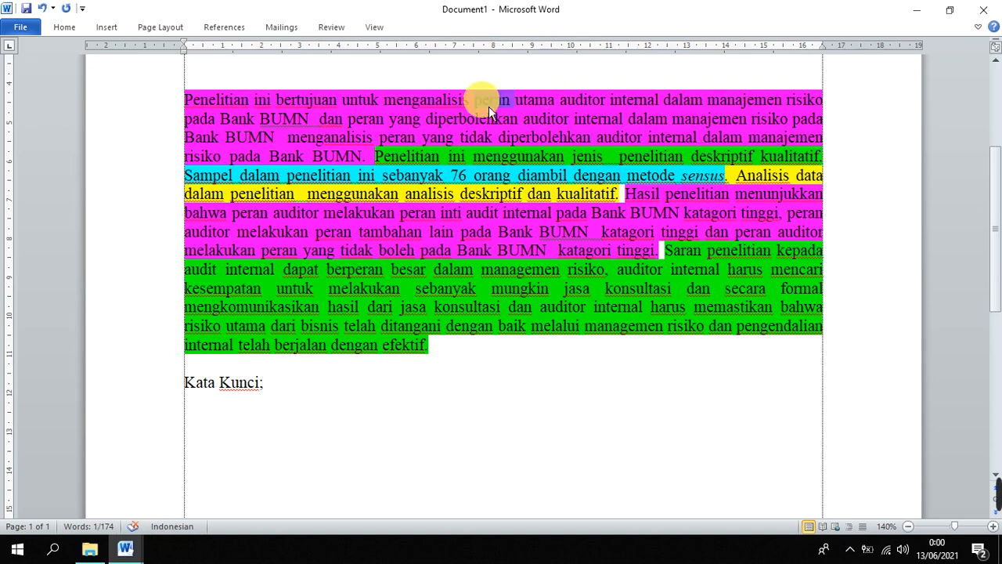
{"action": "left_click", "coordinate": [486, 104]}
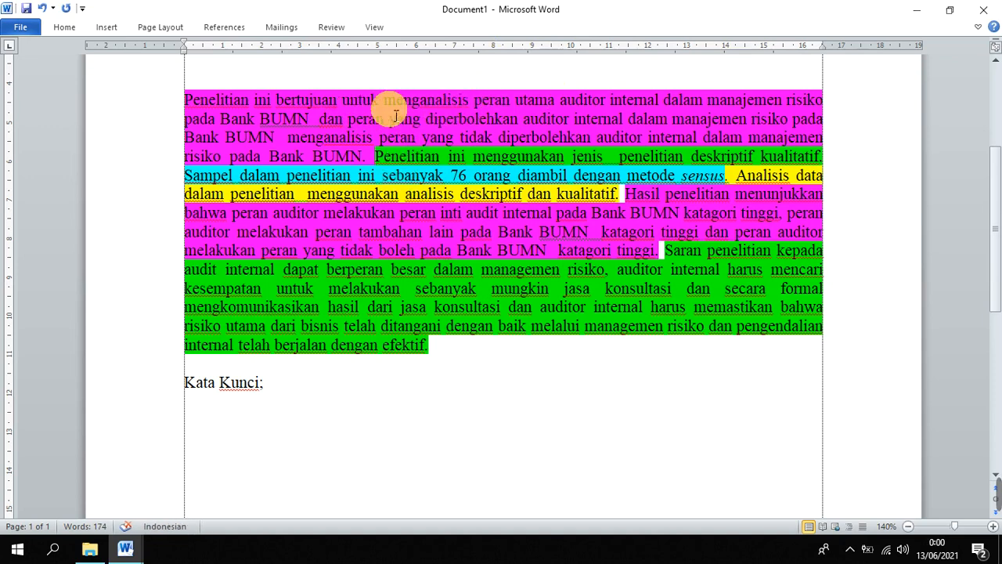
{"action": "left_click", "coordinate": [286, 382]}
{"action": "type", "text": "pe"}
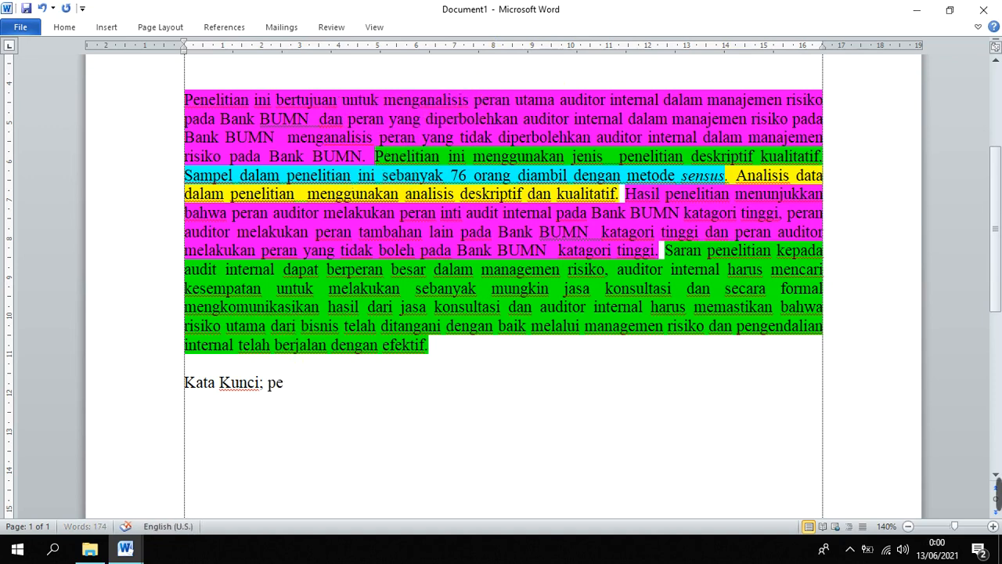
{"action": "type", "text": " P"}
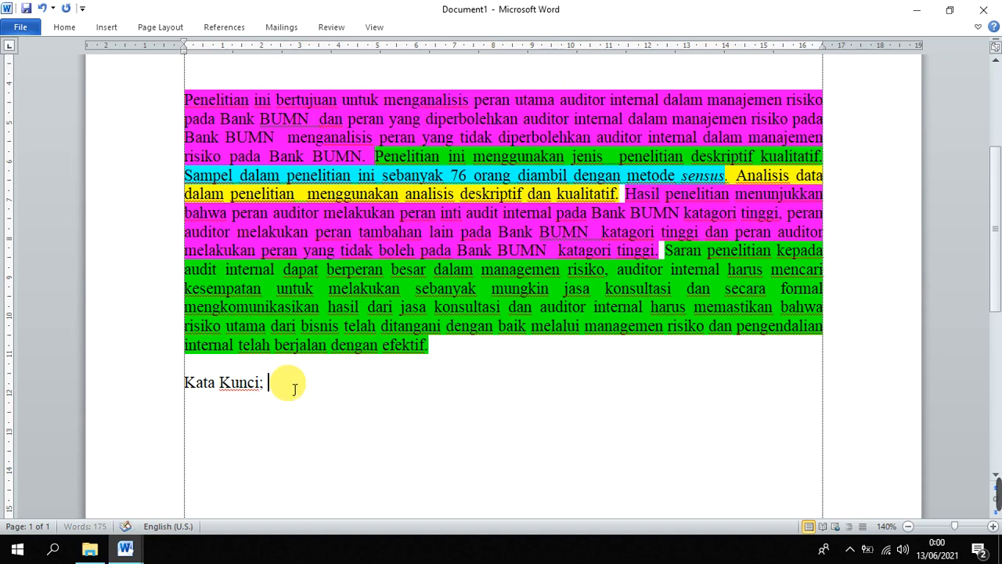
{"action": "type", "text": "E"}
{"action": "key", "text": "BackSpace"}
{"action": "type", "text": "eran "}
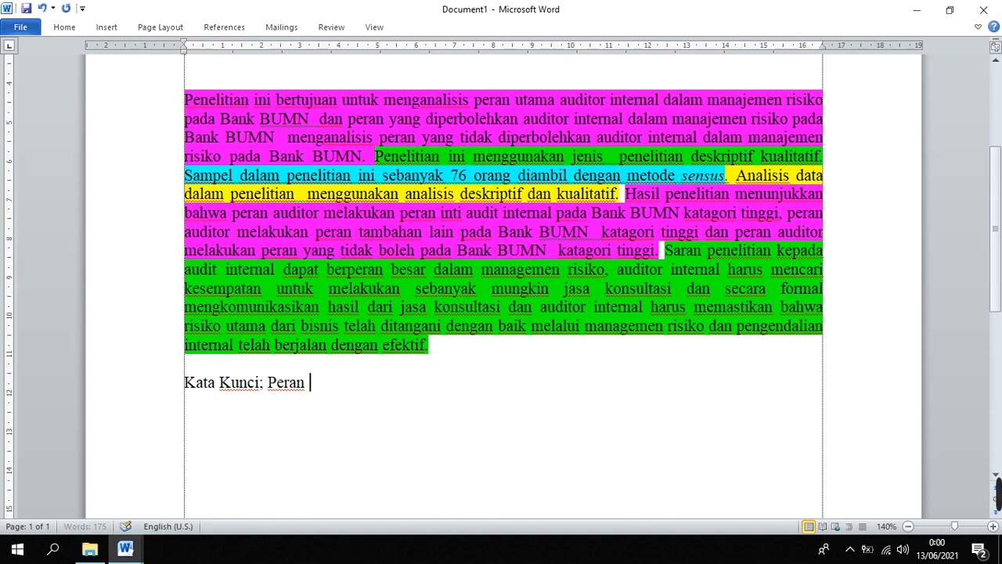
{"action": "type", "text": "Auditor,"}
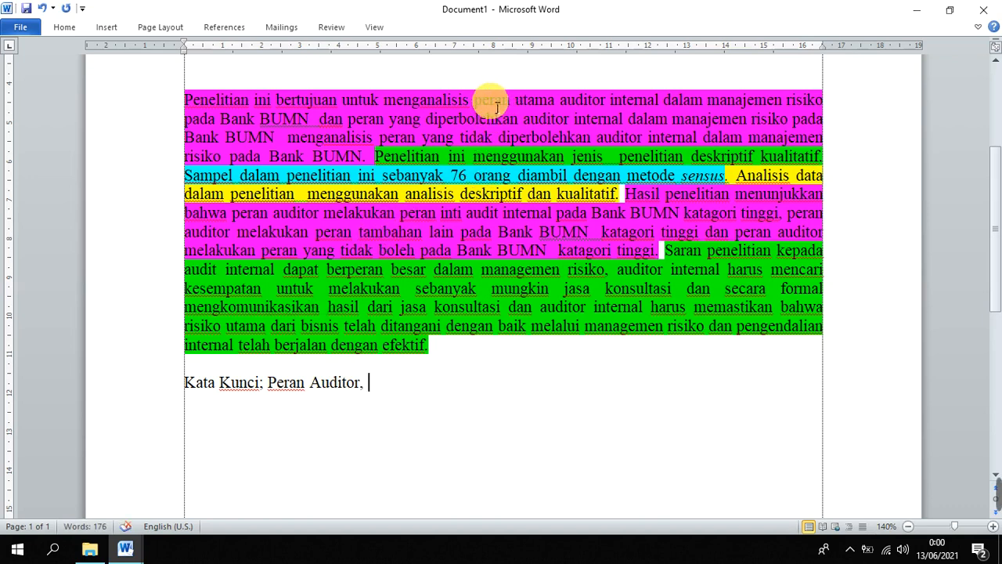
Highlight the phrase "peran utama" in the abstract's opening purpose sentence in green
{"action": "left_click_drag", "start_coordinate": [474, 100], "coordinate": [546, 106]}
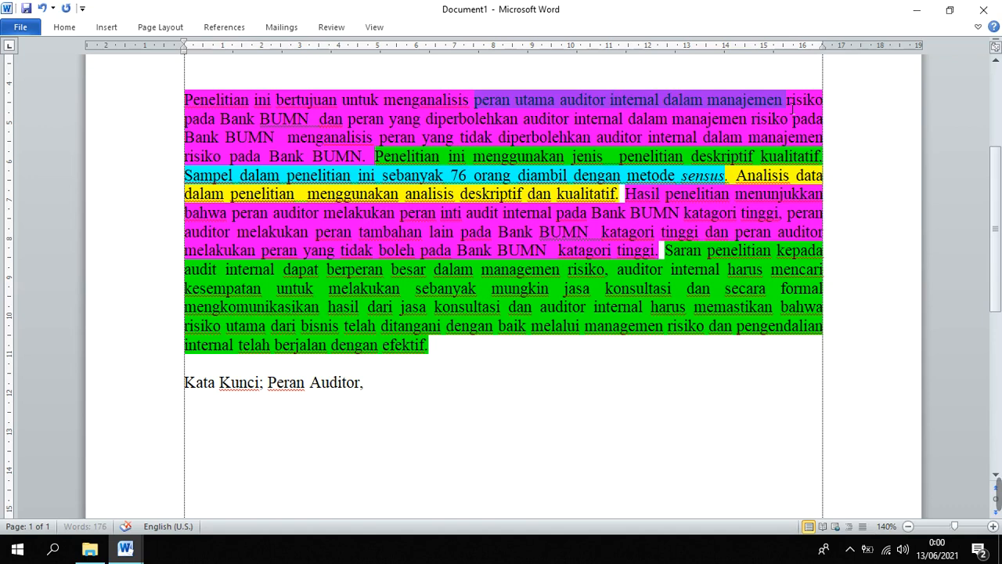
{"action": "left_click", "coordinate": [626, 251]}
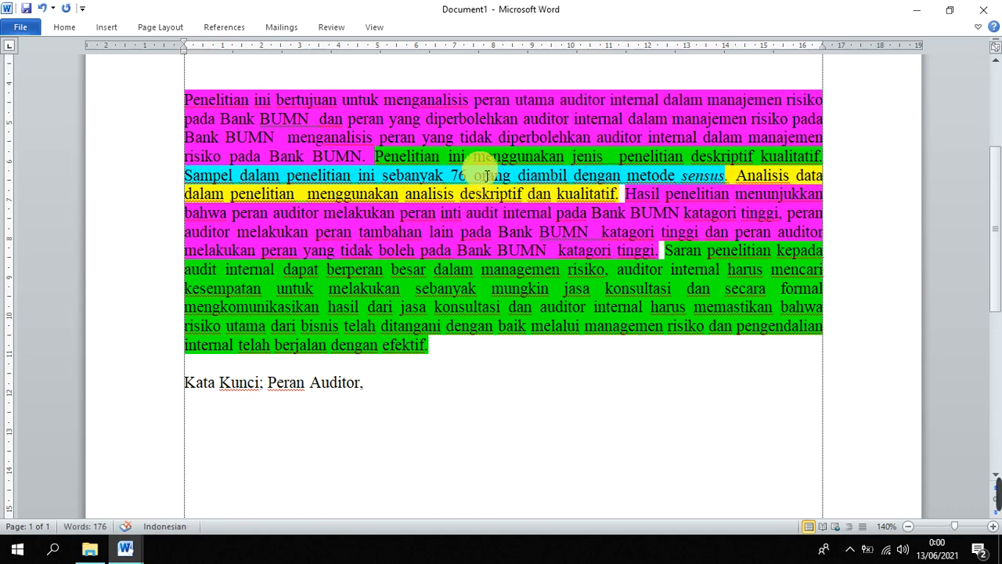
{"action": "left_click_drag", "start_coordinate": [559, 102], "coordinate": [474, 102]}
{"action": "key", "text": "ctrl+c"}
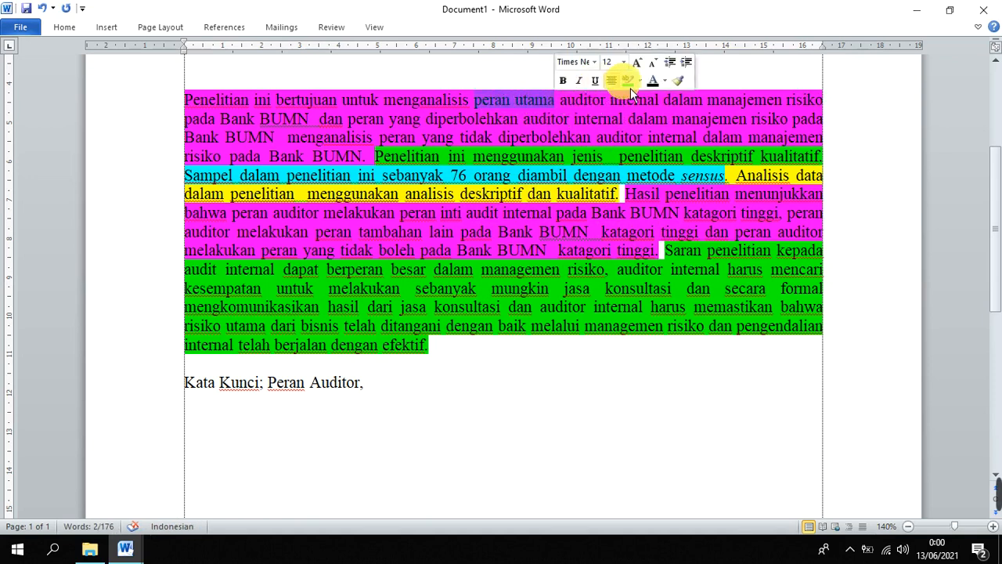
{"action": "left_click", "coordinate": [627, 80]}
{"action": "left_click", "coordinate": [540, 150]}
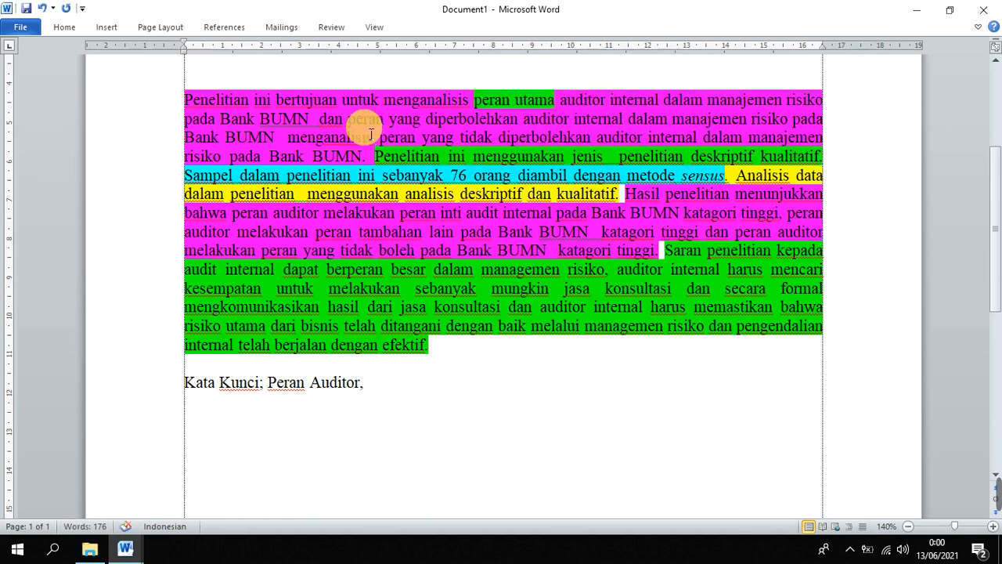
Highlight the phrase "peran yang diperbolehkan" in the abstract's purpose sentence in green
{"action": "left_click_drag", "start_coordinate": [364, 122], "coordinate": [404, 128]}
{"action": "left_click_drag", "start_coordinate": [484, 126], "coordinate": [486, 125]}
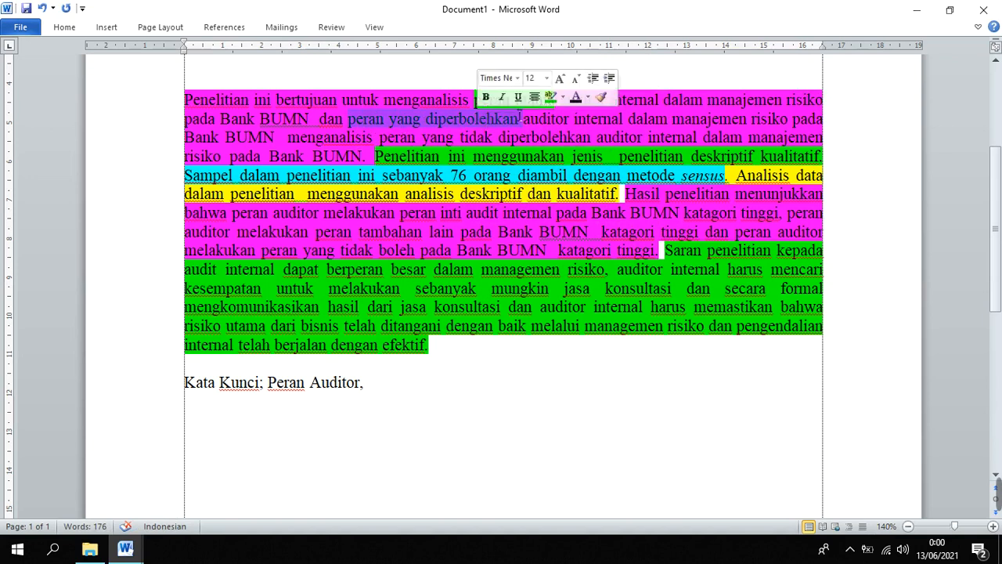
{"action": "left_click", "coordinate": [548, 96]}
{"action": "left_click", "coordinate": [608, 128]}
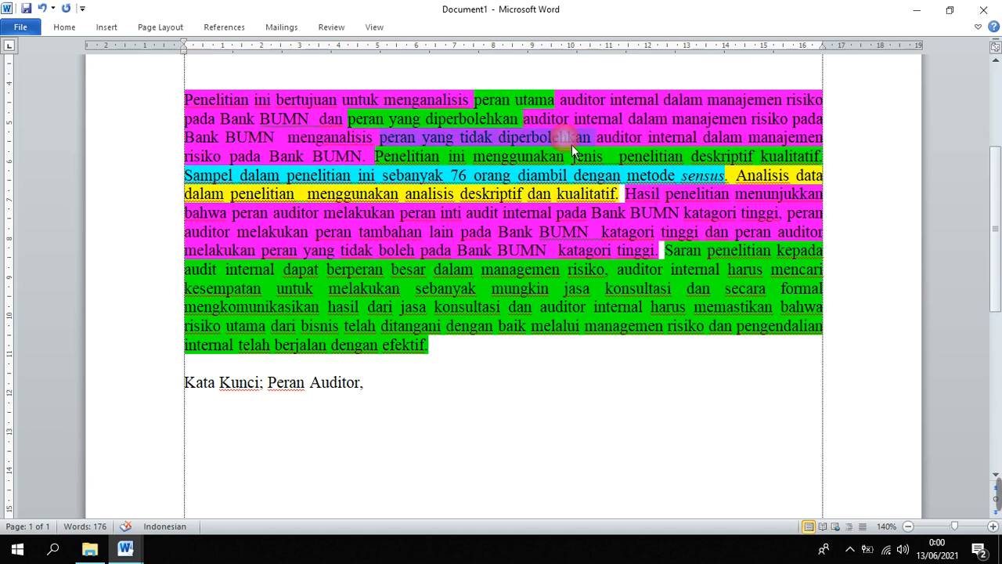
Highlight the phrase "peran yang tidak diperbolehkan" in the abstract's purpose sentence in turquoise
{"action": "left_click_drag", "start_coordinate": [573, 150], "coordinate": [575, 149]}
{"action": "left_click", "coordinate": [643, 120]}
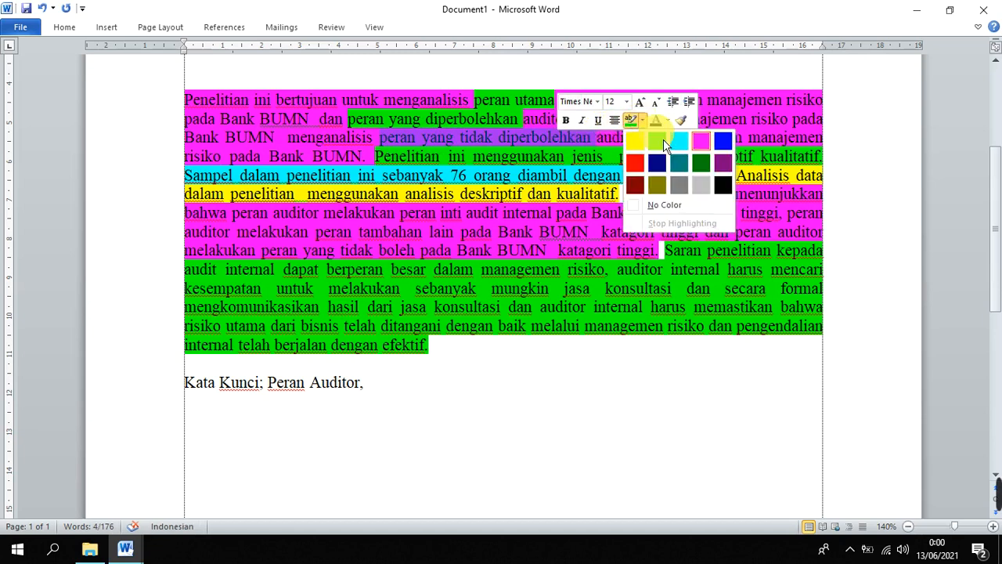
{"action": "left_click", "coordinate": [679, 149]}
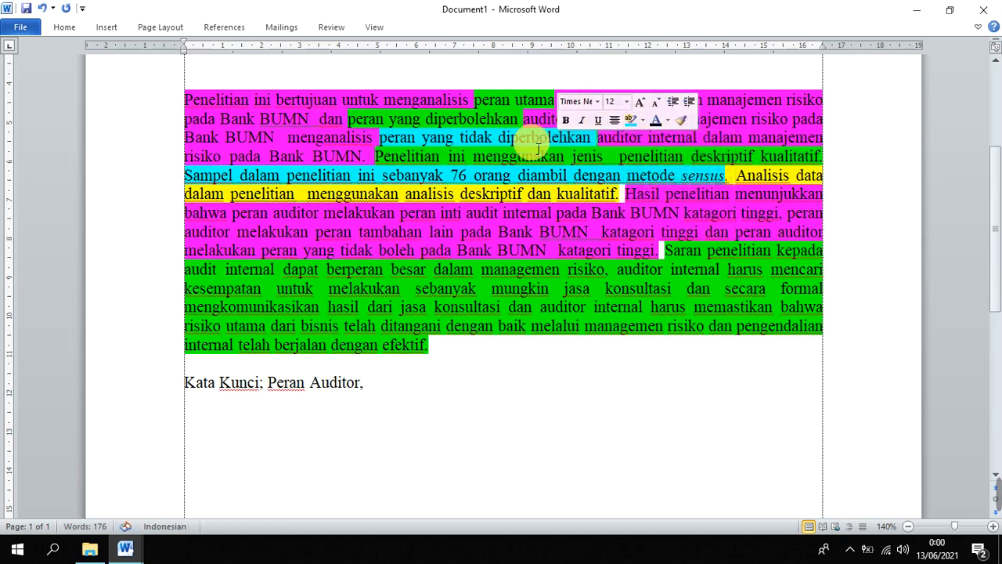
Change the highlight of "peran yang diperbolehkan" in the purpose sentence to yellow
{"action": "double_click", "coordinate": [500, 100]}
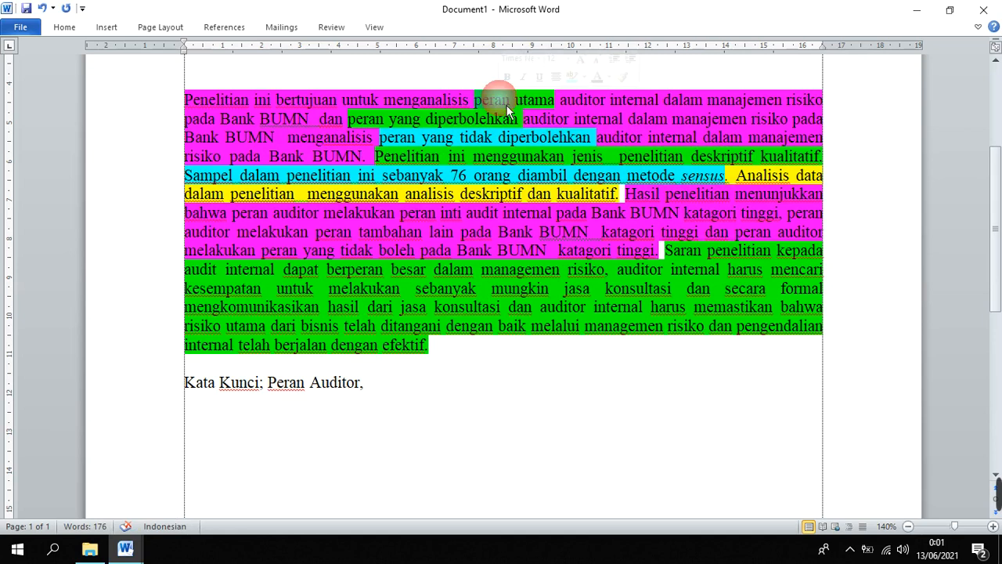
{"action": "left_click", "coordinate": [511, 120]}
{"action": "left_click_drag", "start_coordinate": [516, 119], "coordinate": [347, 119]}
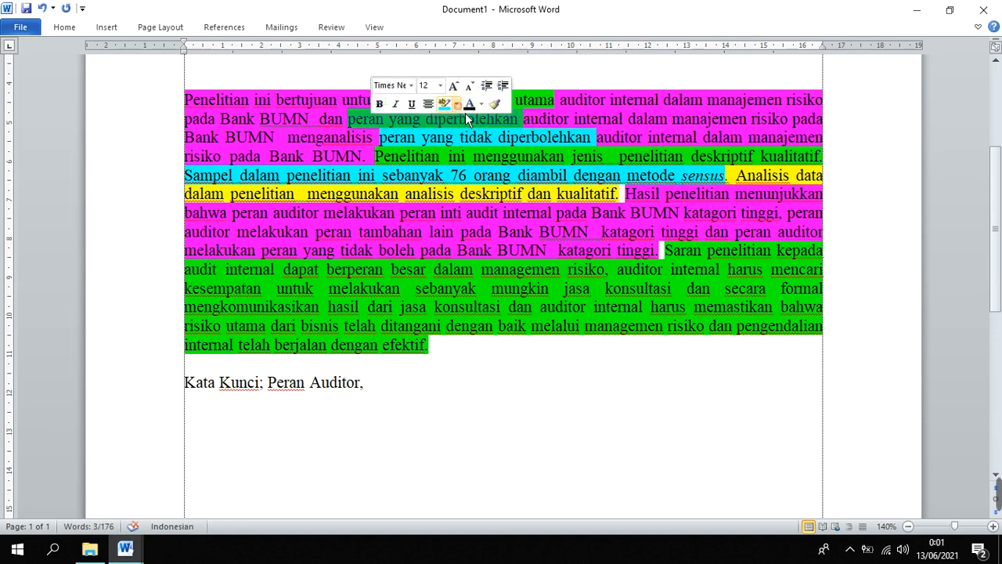
{"action": "left_click", "coordinate": [456, 104]}
{"action": "left_click", "coordinate": [449, 124]}
{"action": "key", "text": "Left"}
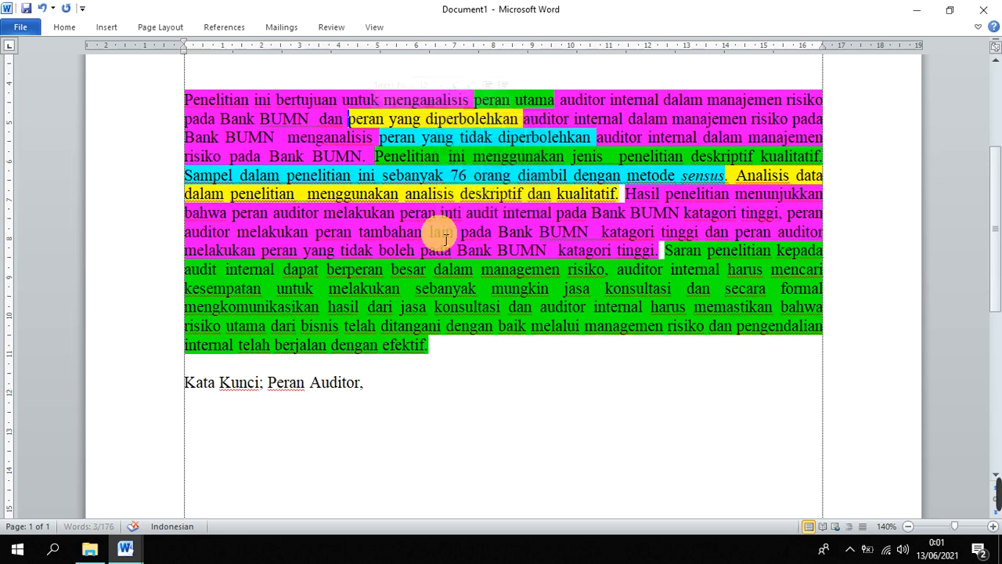
Copy "peran utama" from the abstract to the keywords line as the second keyword, followed by a comma
{"action": "double_click", "coordinate": [486, 102]}
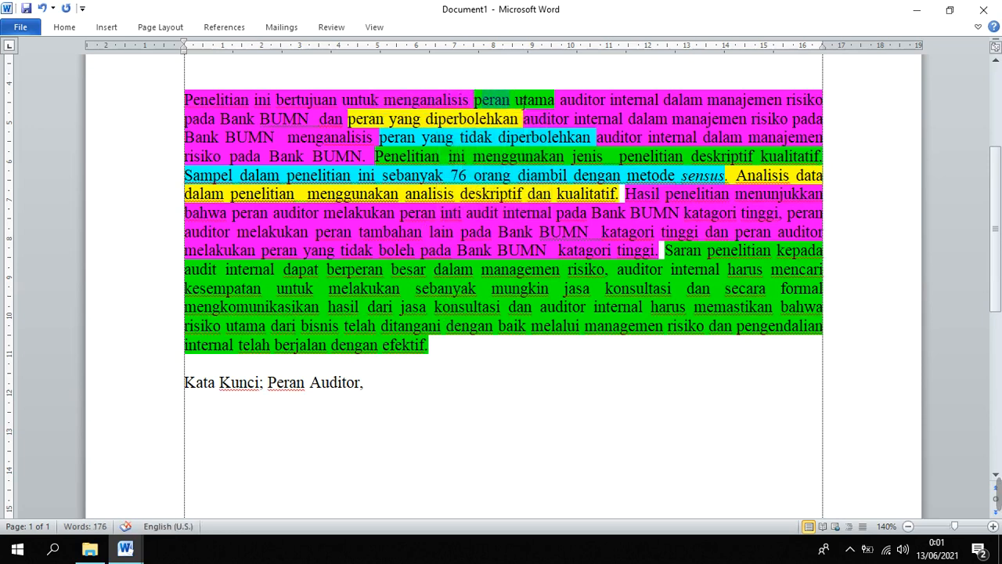
{"action": "left_click", "coordinate": [540, 123]}
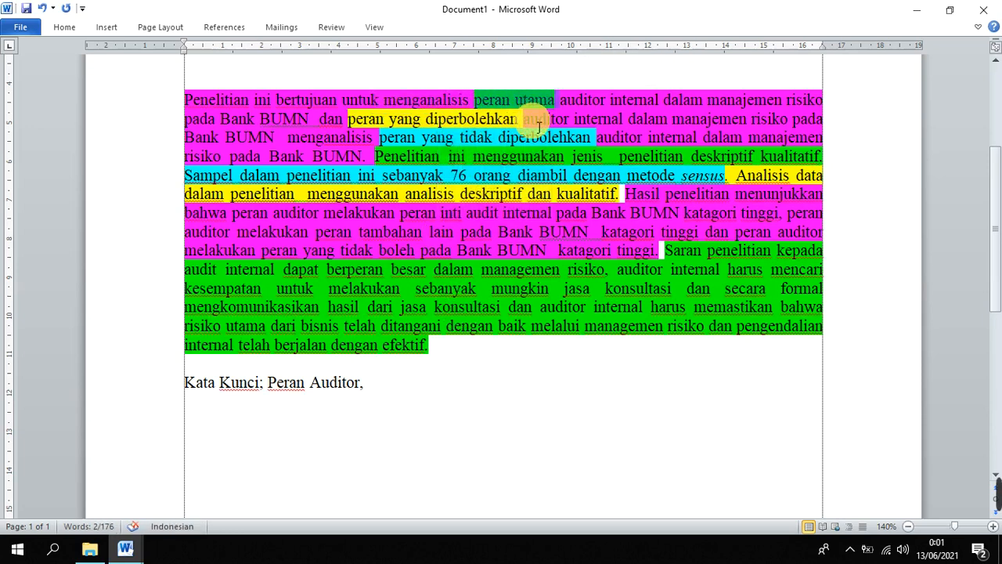
{"action": "left_click", "coordinate": [400, 372]}
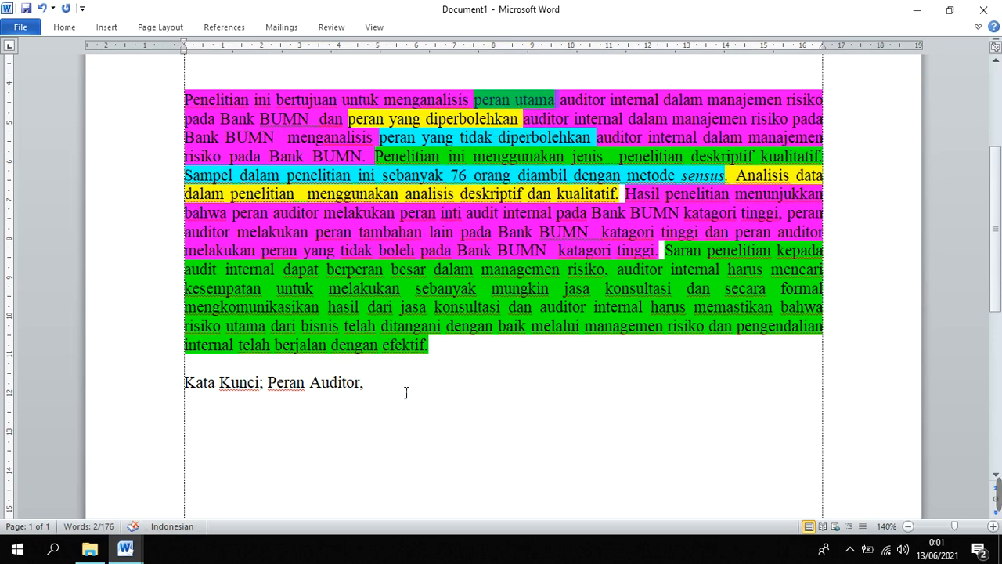
{"action": "key", "text": "ctrl+v"}
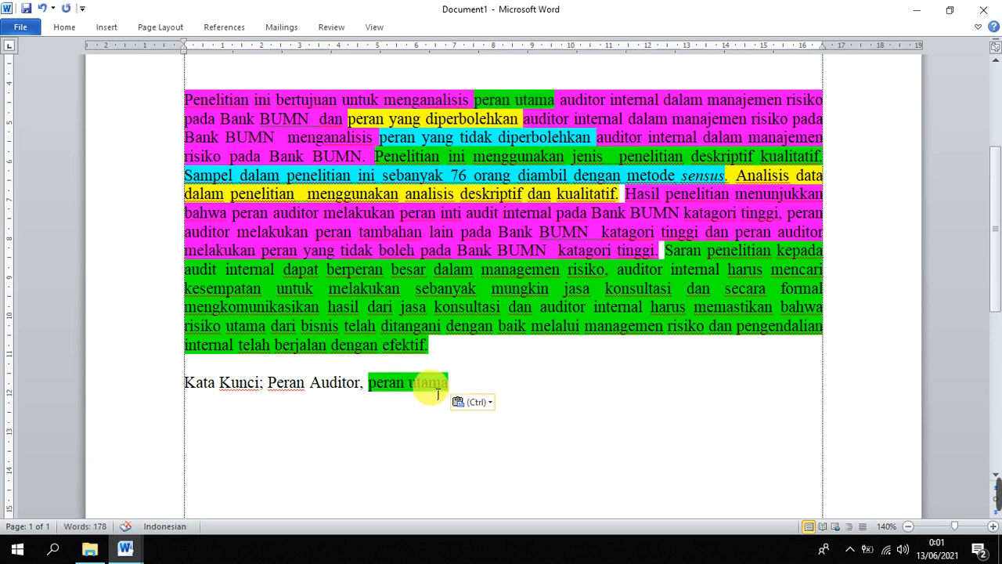
{"action": "type", "text": "."}
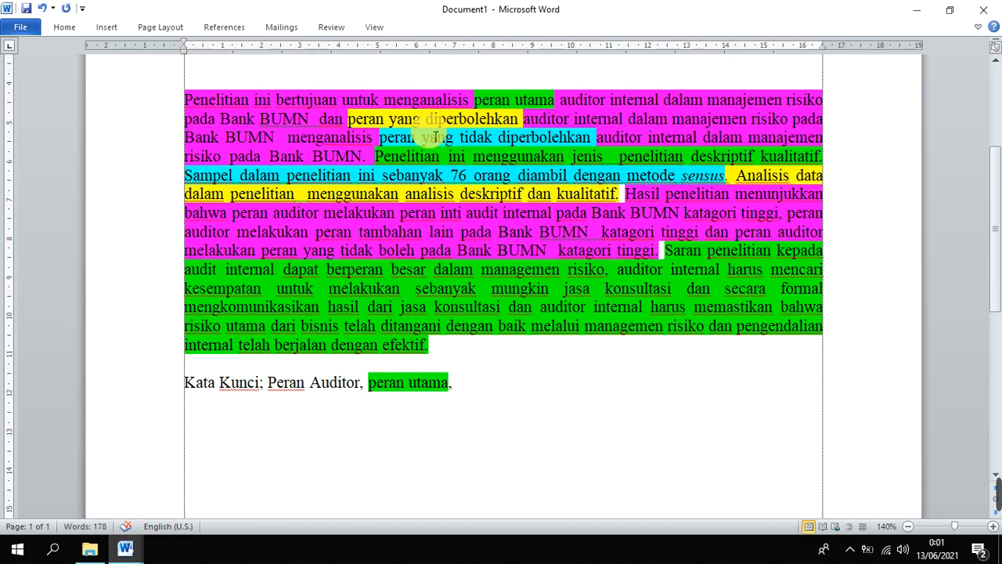
Copy "peran yang diperbolehkan" and "peran yang tidak diperbolehkan" from the abstract to the end of the keywords line, separated by a comma
{"action": "left_click_drag", "start_coordinate": [348, 119], "coordinate": [518, 119]}
{"action": "key", "text": "ctrl+c"}
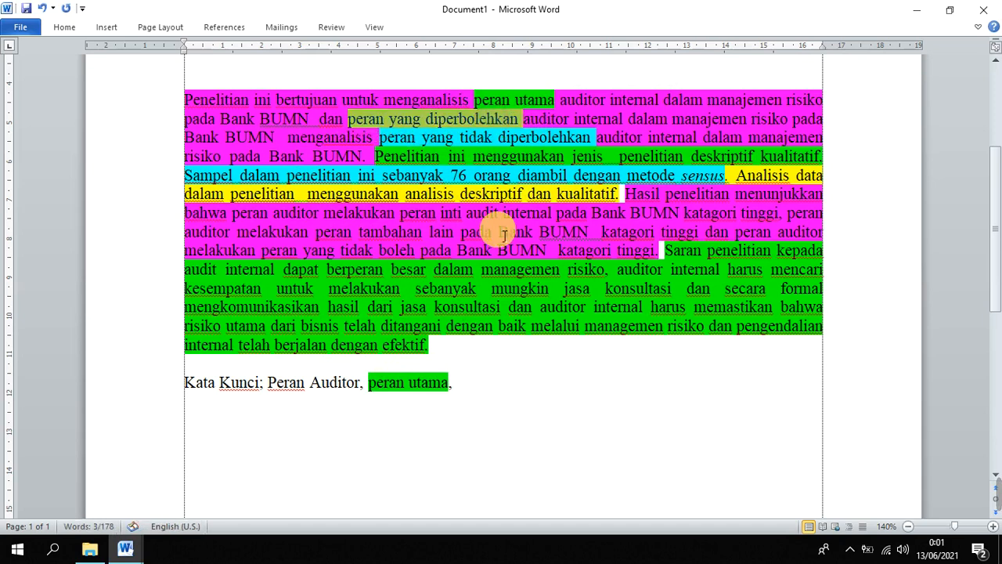
{"action": "left_click", "coordinate": [498, 376]}
{"action": "key", "text": "ctrl+v"}
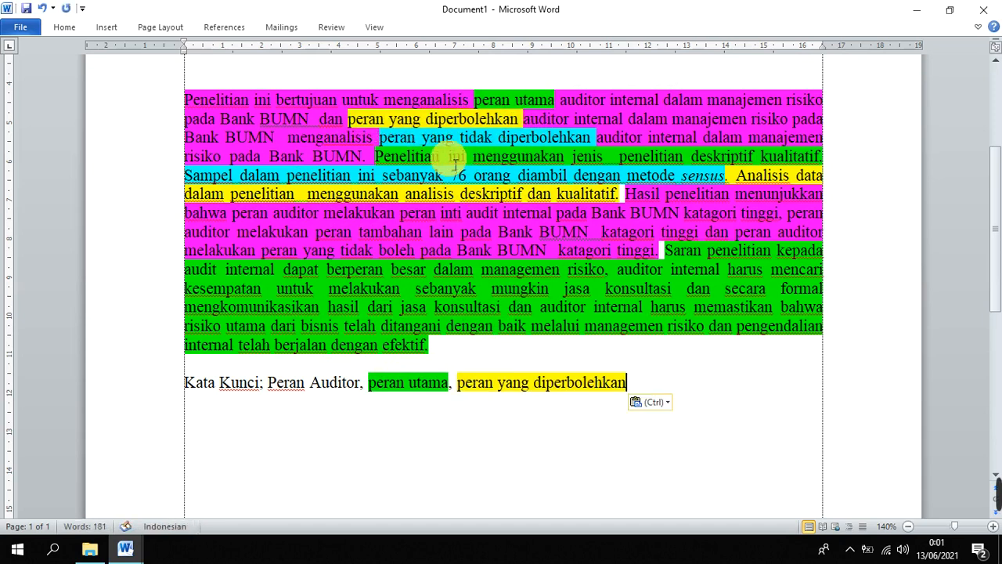
{"action": "left_click_drag", "start_coordinate": [405, 148], "coordinate": [532, 146]}
{"action": "key", "text": "ctrl+c"}
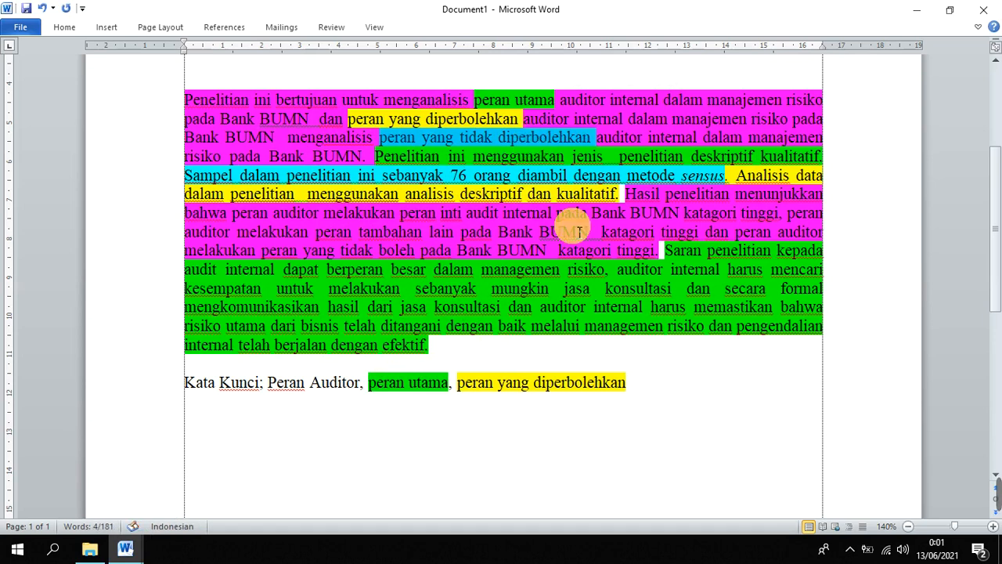
{"action": "left_click", "coordinate": [678, 386]}
{"action": "key", "text": "ctrl+v"}
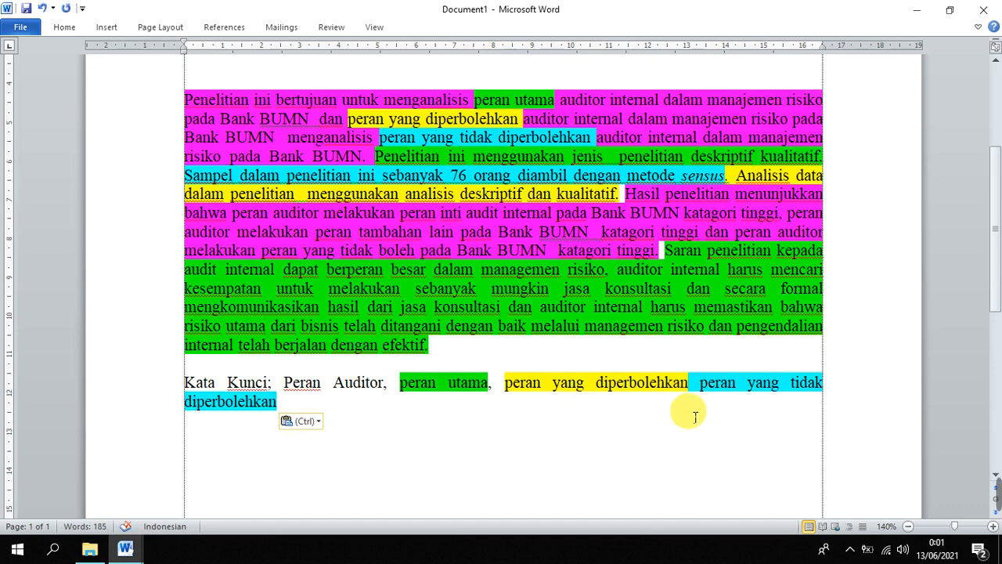
{"action": "type", "text": ","}
Capitalize each word of all four keywords following the "Kata Kunci" label
{"action": "left_click_drag", "start_coordinate": [331, 403], "coordinate": [280, 383]}
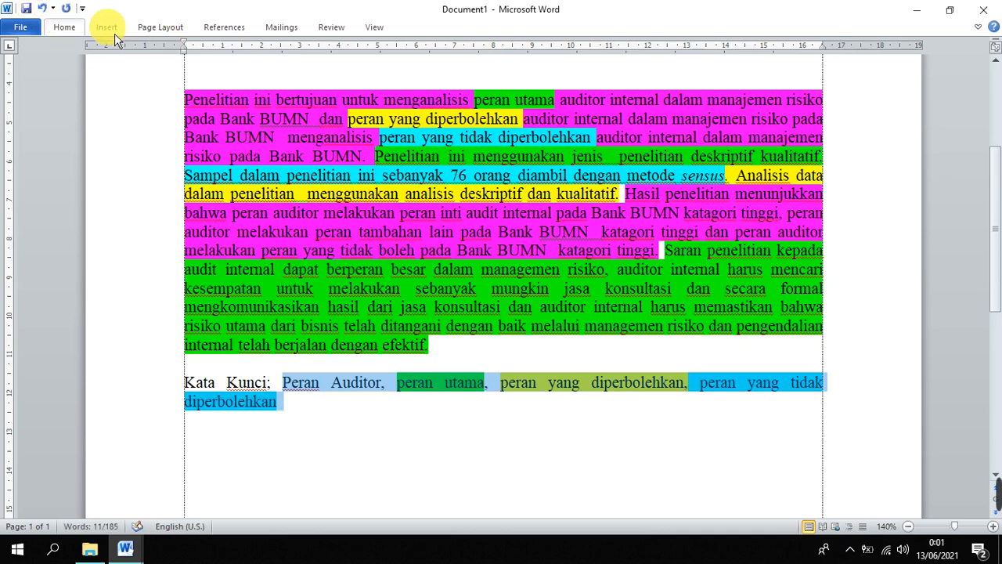
{"action": "left_click", "coordinate": [61, 34]}
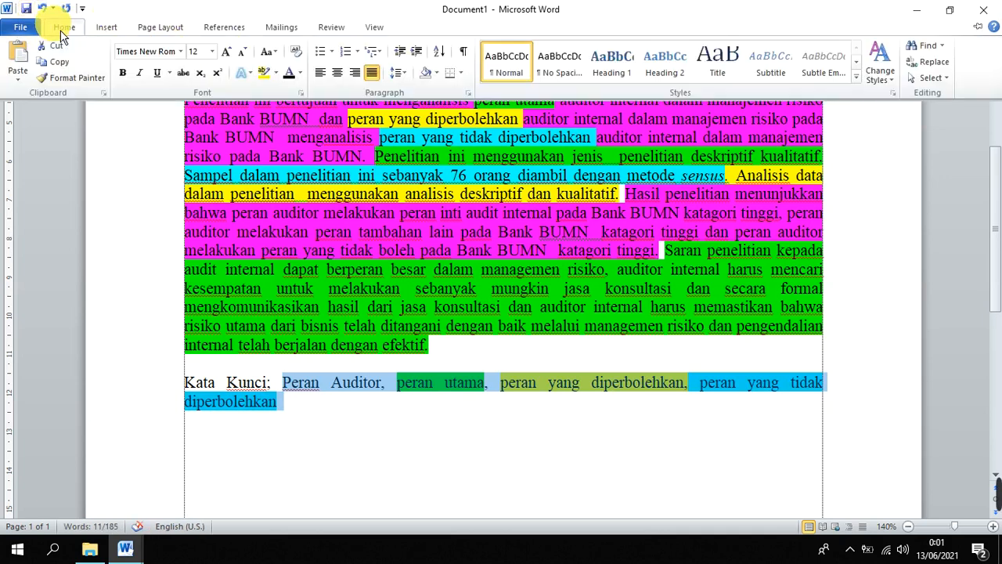
{"action": "left_click", "coordinate": [267, 51]}
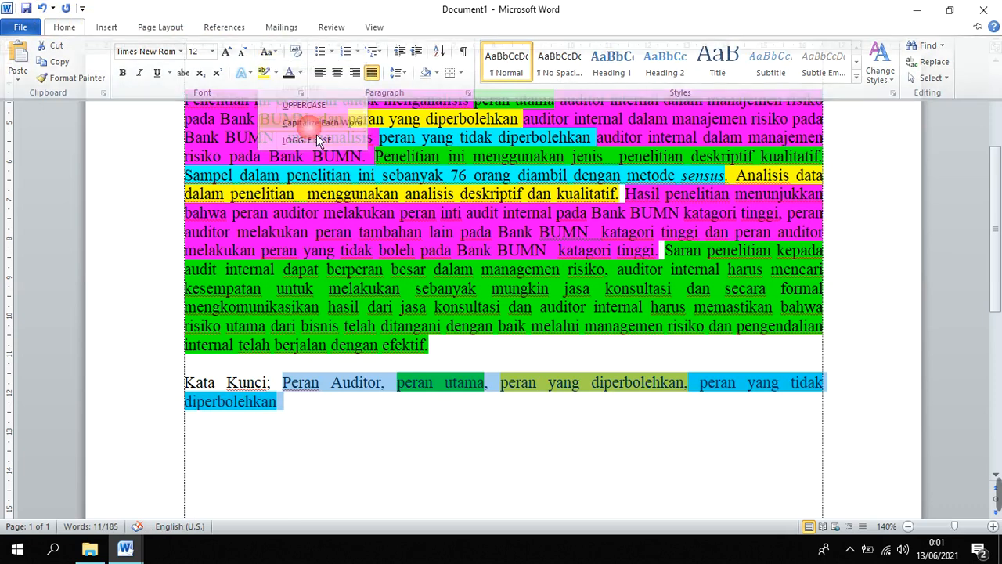
{"action": "left_click", "coordinate": [317, 127]}
{"action": "left_click", "coordinate": [394, 416]}
Give the keywords paragraph a hanging indent of about 2.5 cm, aligning its second line with the first keyword
{"action": "left_click_drag", "start_coordinate": [367, 411], "coordinate": [297, 392]}
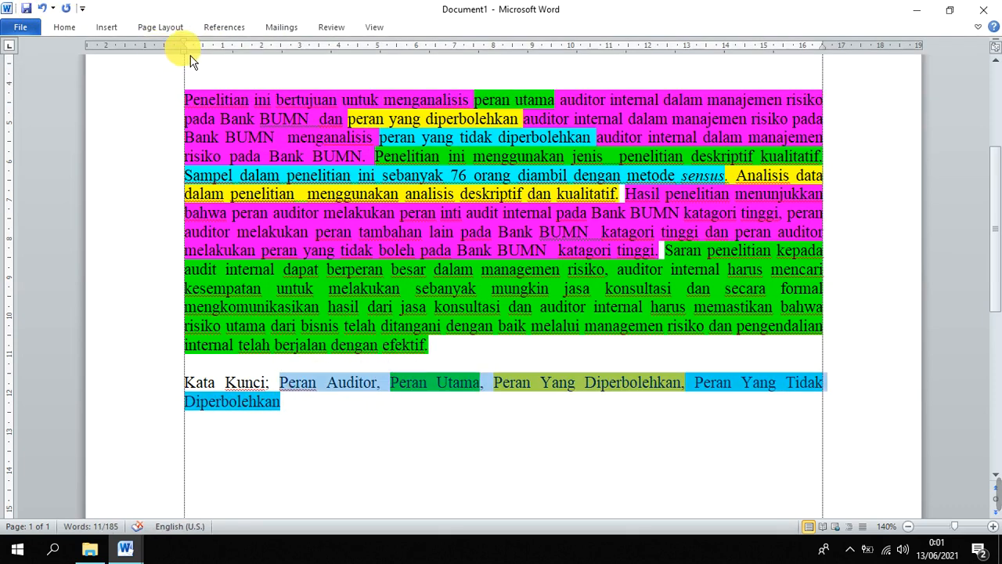
{"action": "left_click_drag", "start_coordinate": [192, 61], "coordinate": [282, 92]}
{"action": "scroll", "coordinate": [649, 418], "scroll_direction": "down", "scroll_amount": 3}
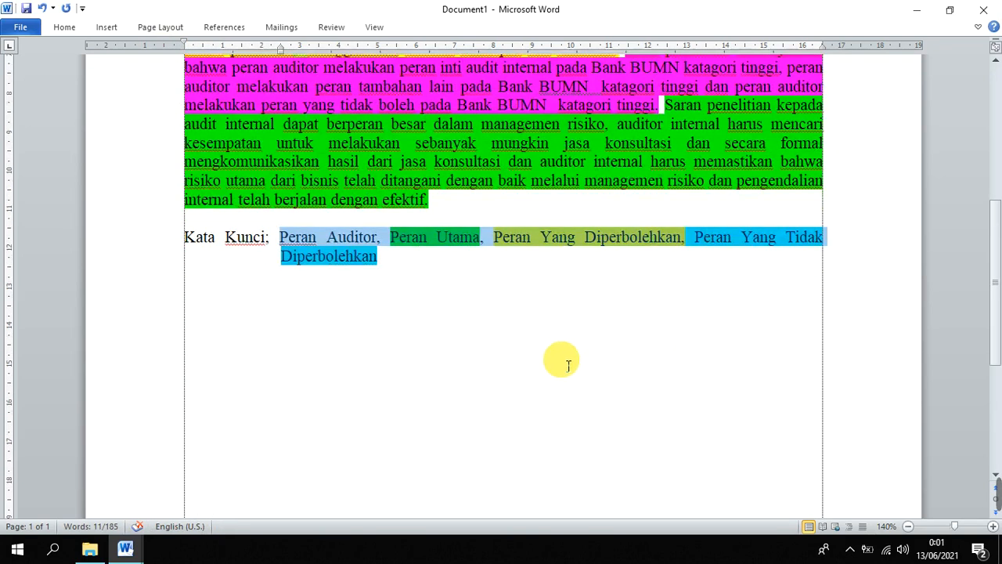
Try bold formatting on the entire keywords paragraph, including its label, and remove the bold again
{"action": "left_click", "coordinate": [348, 267]}
{"action": "left_click_drag", "start_coordinate": [429, 272], "coordinate": [198, 237]}
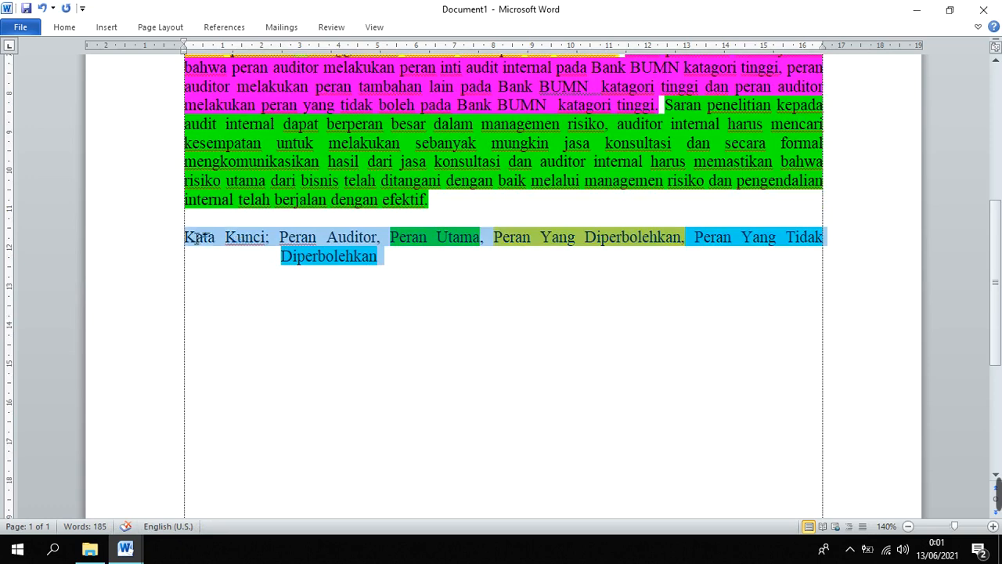
{"action": "left_click", "coordinate": [202, 210]}
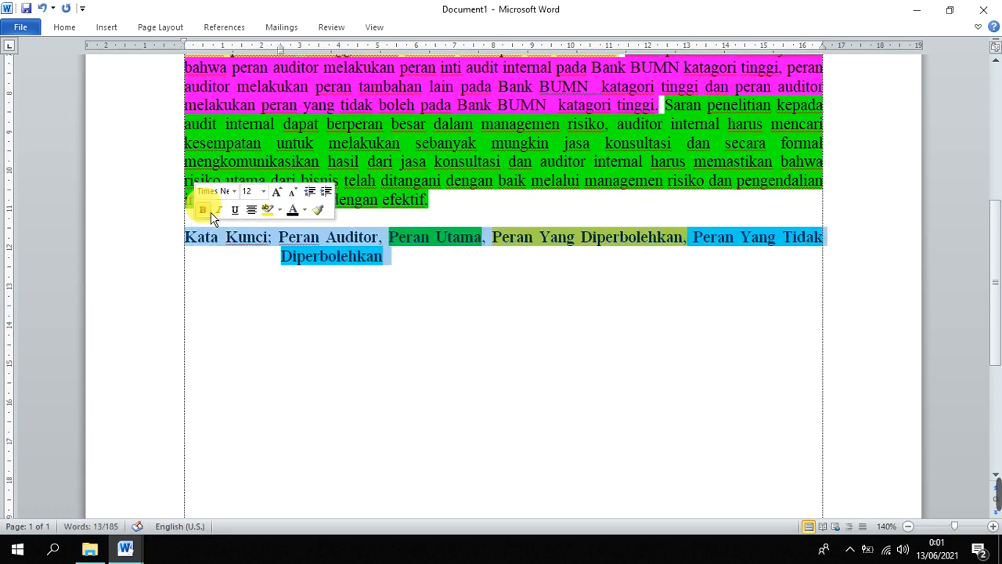
{"action": "left_click", "coordinate": [210, 212]}
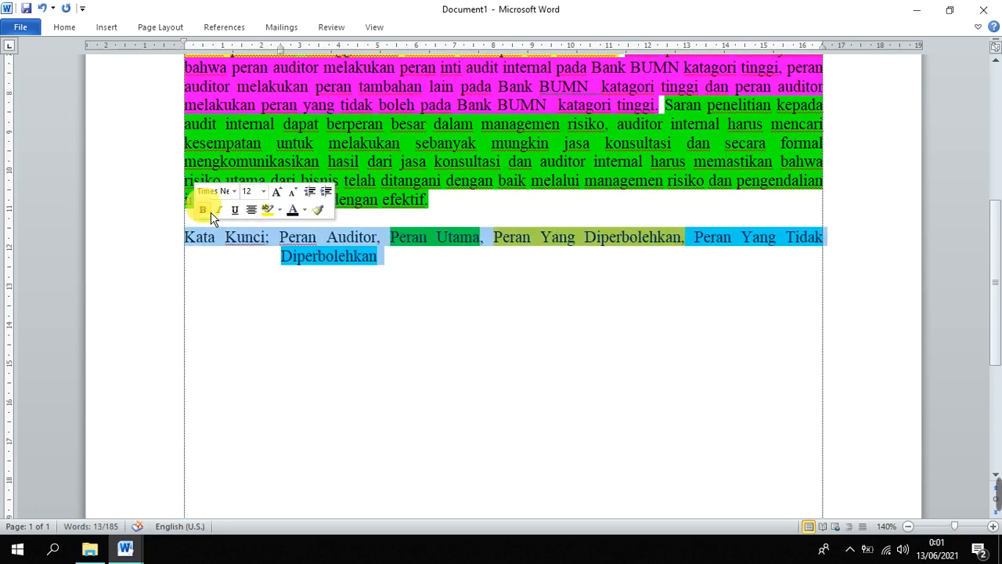
Clear the highlight colours from the entire keywords paragraph and leave its text in regular weight
{"action": "left_click", "coordinate": [203, 212]}
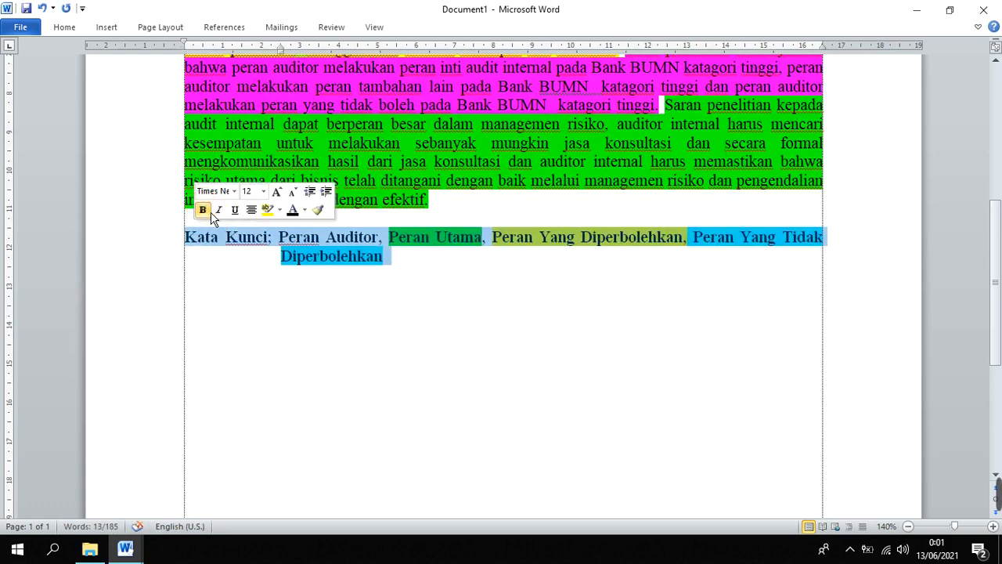
{"action": "right_click", "coordinate": [331, 251]}
{"action": "left_click", "coordinate": [415, 228]}
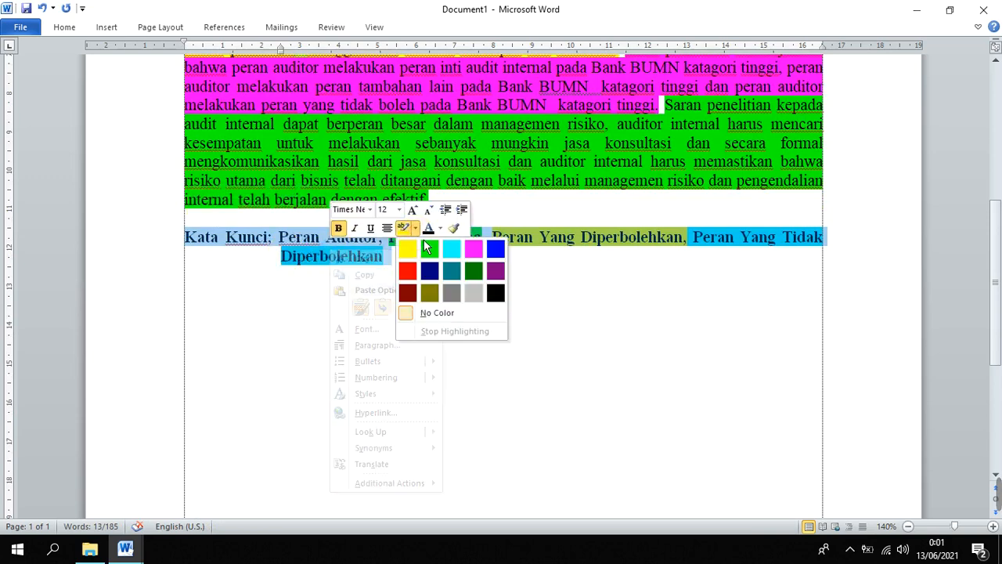
{"action": "left_click", "coordinate": [436, 311]}
{"action": "left_click", "coordinate": [305, 275]}
{"action": "triple_click", "coordinate": [347, 261]}
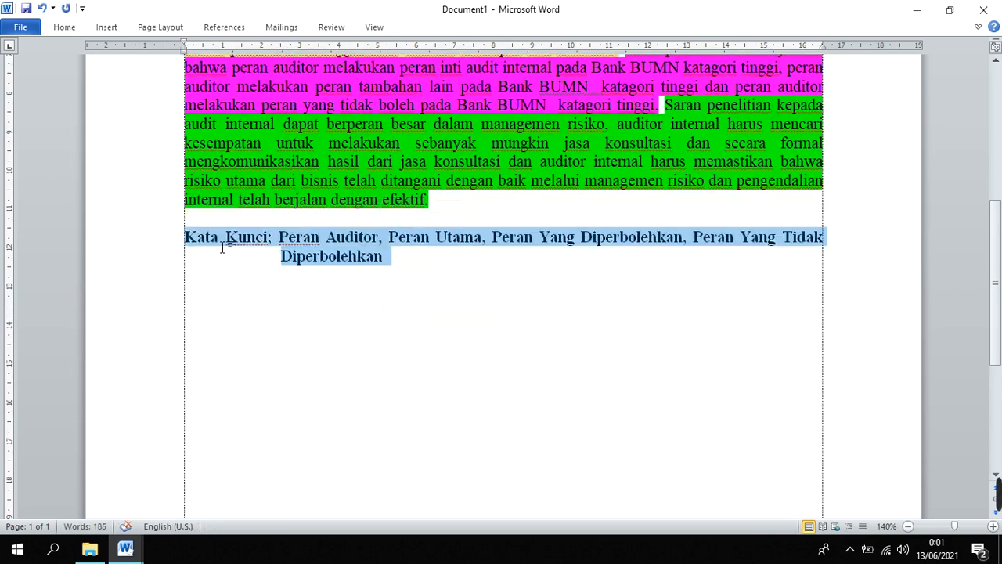
{"action": "left_click", "coordinate": [227, 219]}
{"action": "left_click", "coordinate": [398, 324]}
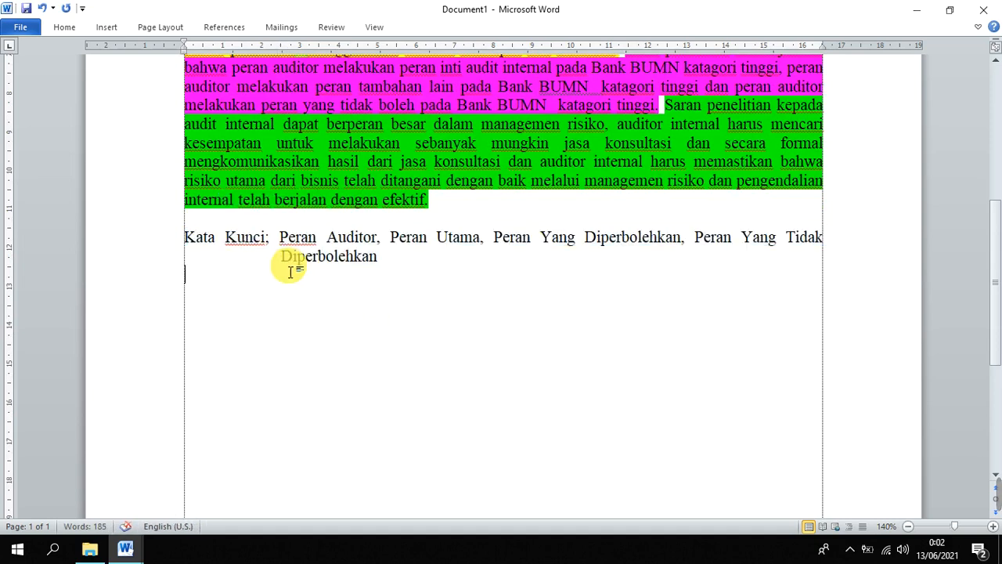
Try bold on all the keywords together with their label and return the paragraph to regular weight
{"action": "left_click_drag", "start_coordinate": [279, 237], "coordinate": [494, 256]}
{"action": "mouse_move", "coordinate": [636, 256]}
{"action": "left_mouse_down"}
{"action": "mouse_move", "coordinate": [542, 247]}
{"action": "mouse_move", "coordinate": [647, 256]}
{"action": "left_mouse_up"}
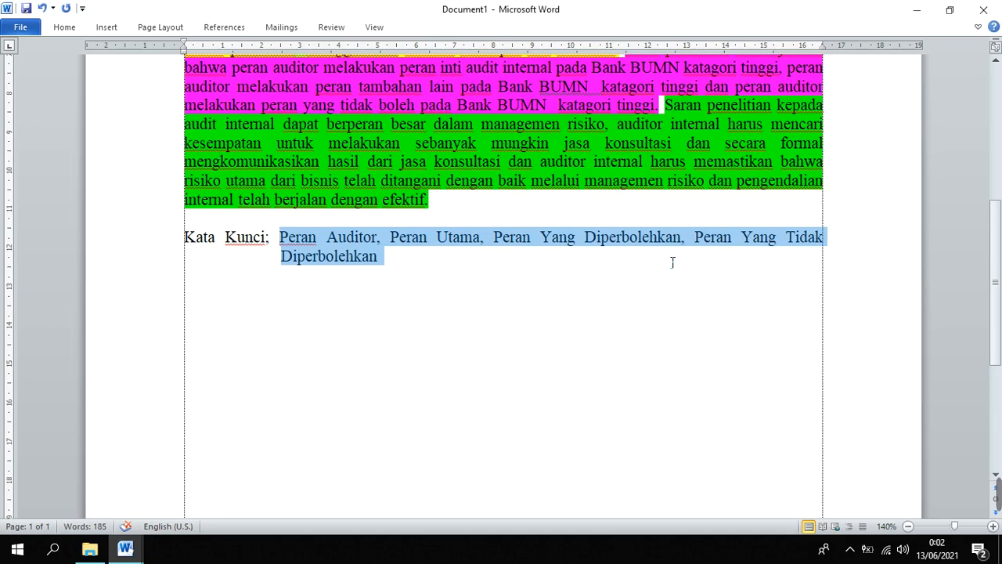
{"action": "left_click_drag", "start_coordinate": [543, 271], "coordinate": [186, 234]}
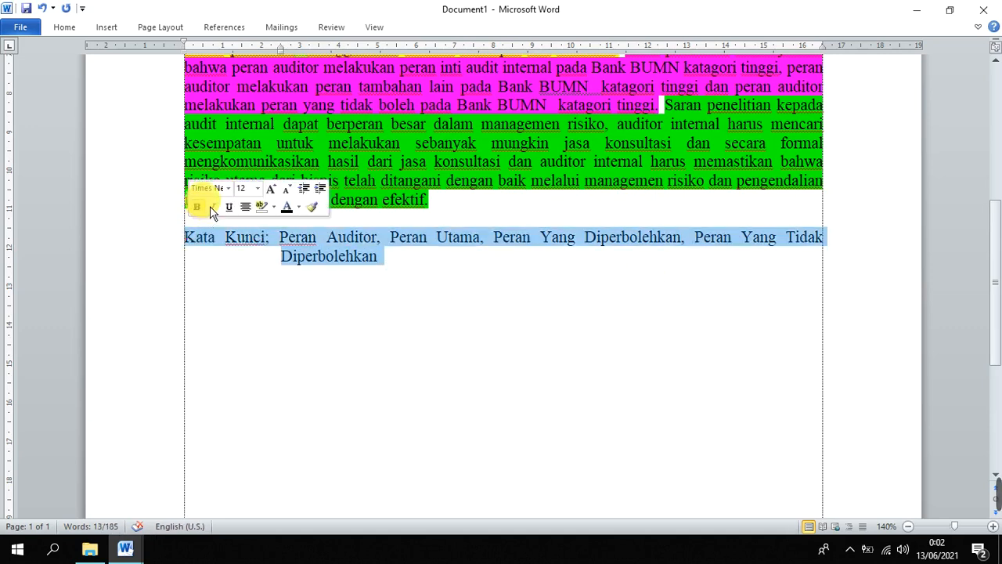
{"action": "left_click", "coordinate": [196, 207]}
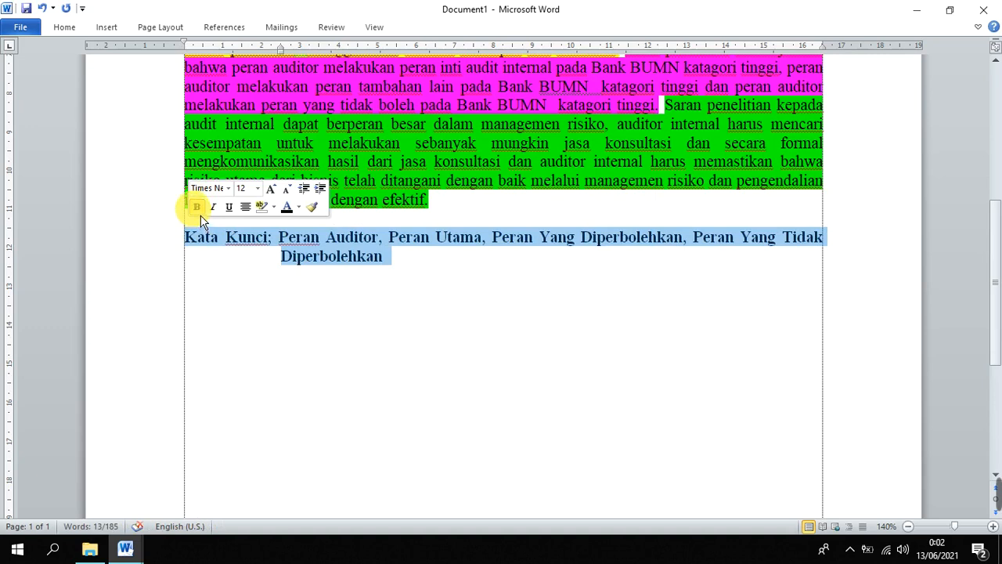
{"action": "left_click", "coordinate": [196, 207]}
{"action": "left_click", "coordinate": [196, 269]}
Make only the "Kata Kunci;" label bold, without italics
{"action": "left_click_drag", "start_coordinate": [185, 236], "coordinate": [278, 236]}
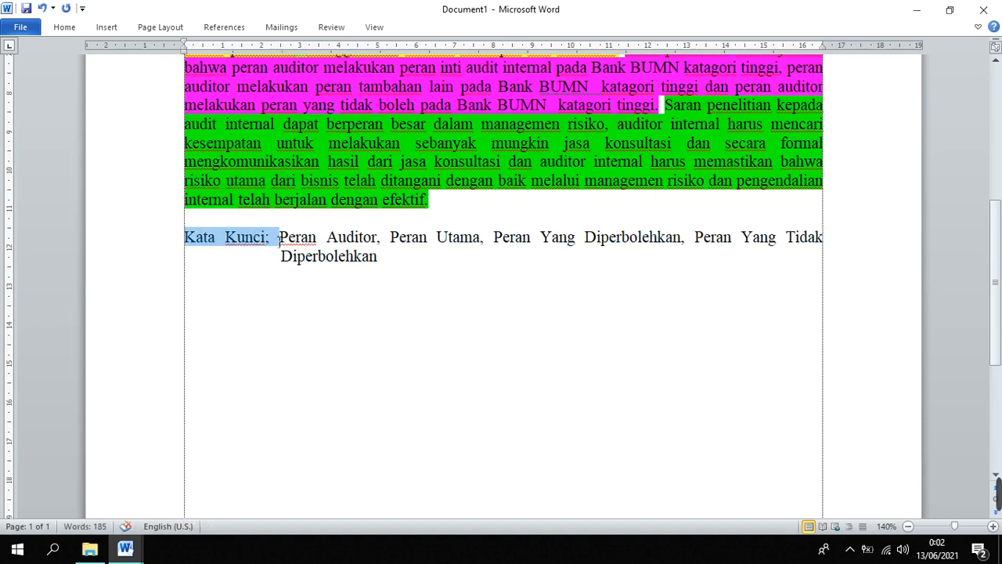
{"action": "left_click", "coordinate": [297, 216]}
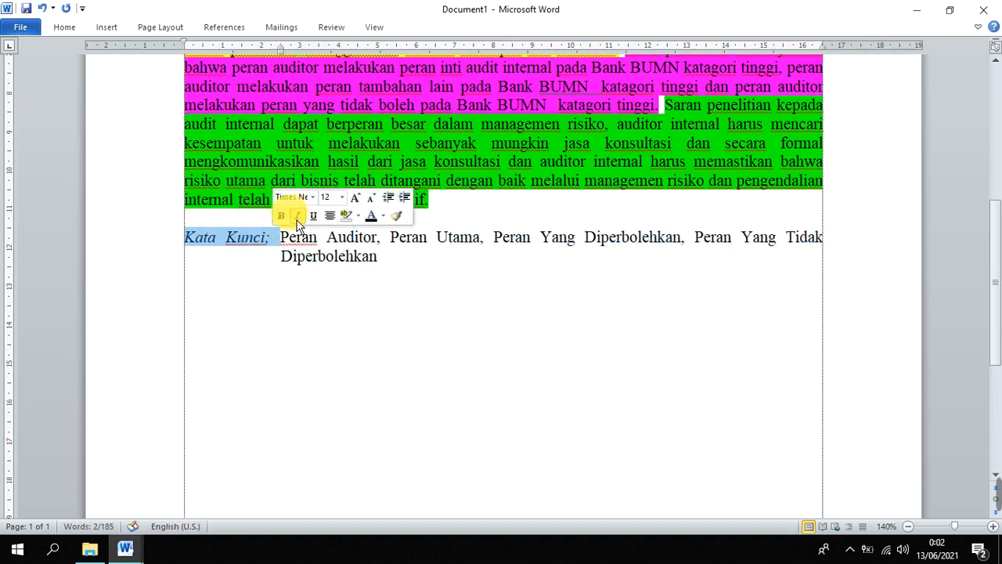
{"action": "left_click", "coordinate": [281, 216]}
{"action": "left_click", "coordinate": [297, 216]}
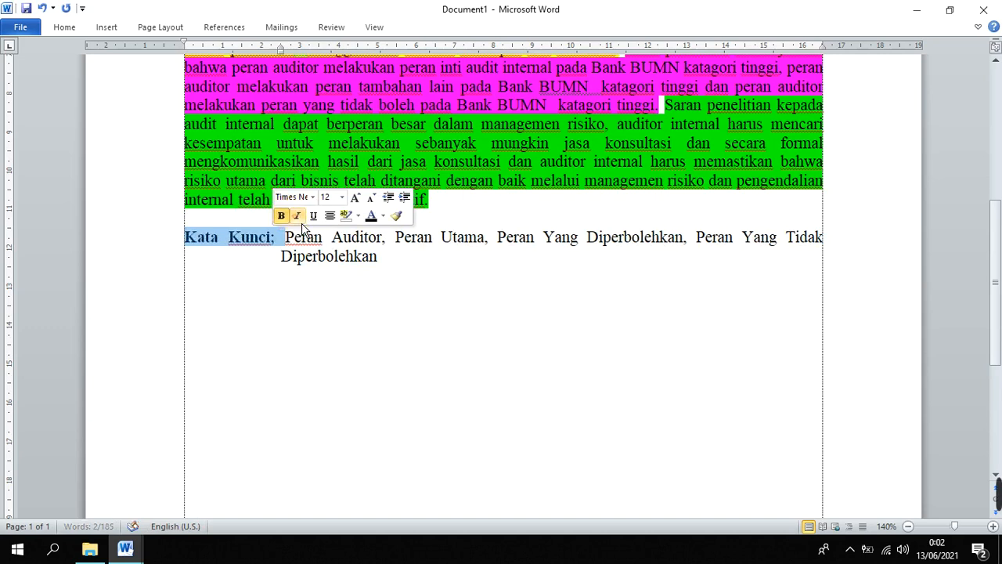
{"action": "left_click", "coordinate": [382, 328]}
Set the font size of the whole keywords paragraph, including its label, to 10
{"action": "left_click_drag", "start_coordinate": [385, 257], "coordinate": [172, 237]}
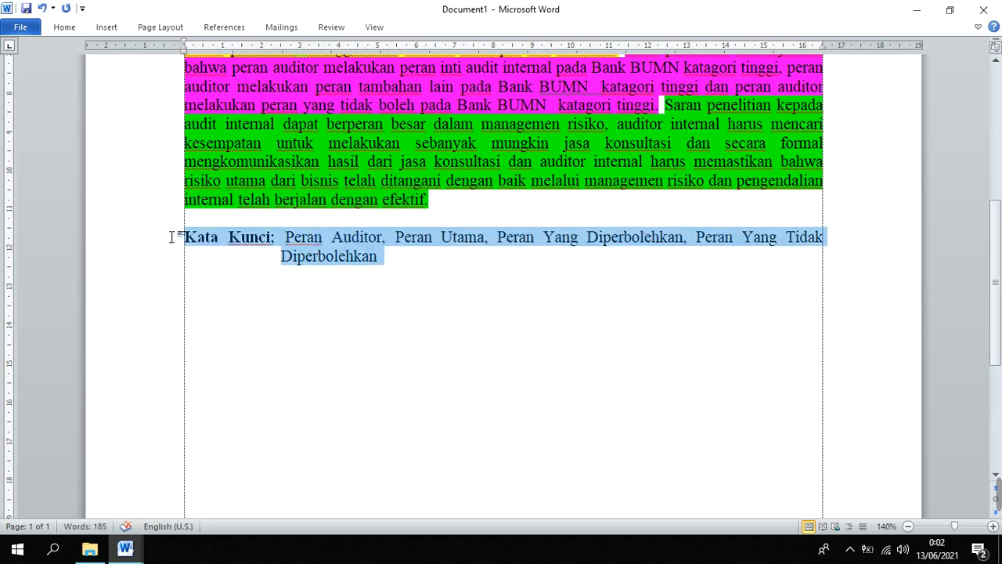
{"action": "left_click", "coordinate": [238, 190]}
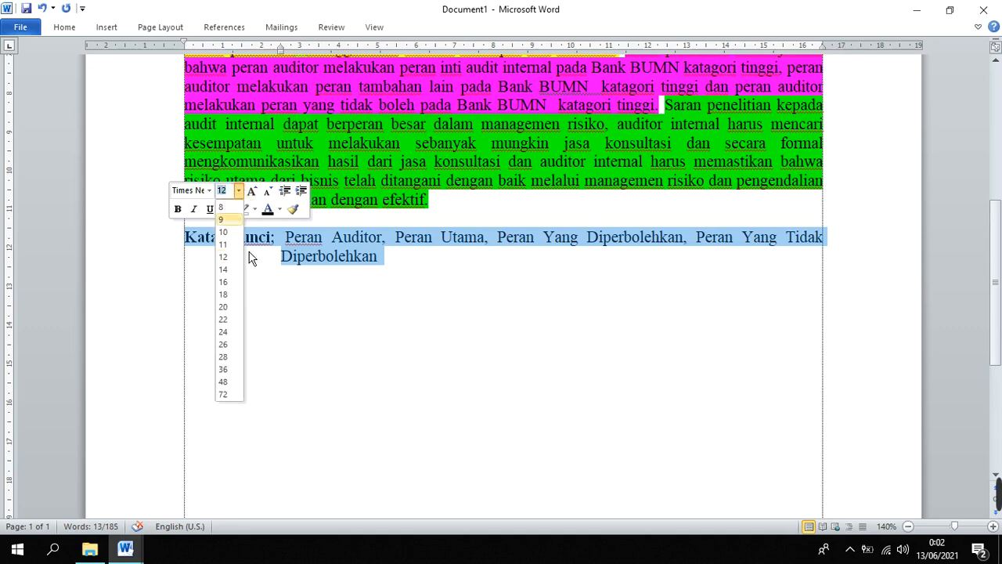
{"action": "left_click", "coordinate": [229, 232]}
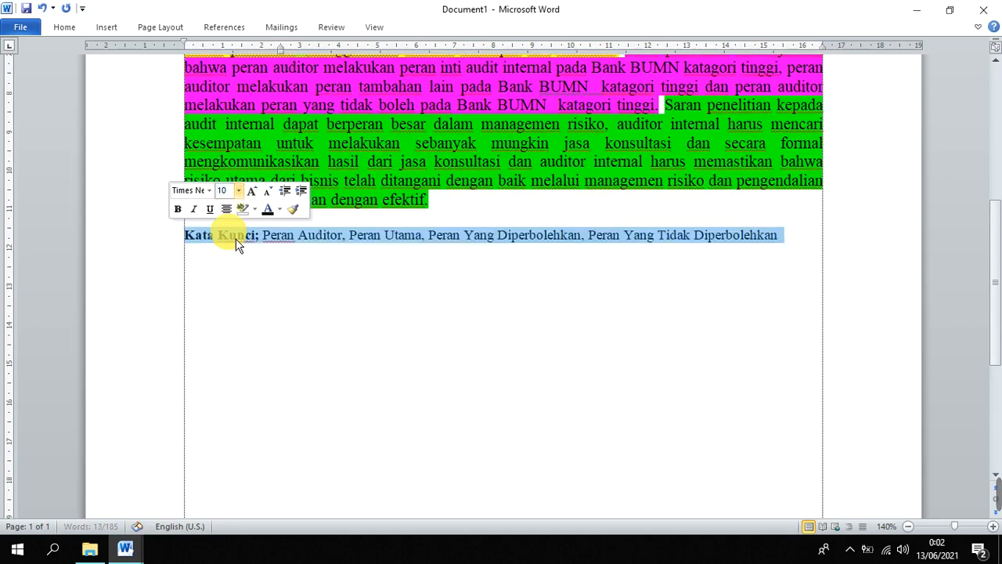
{"action": "left_click", "coordinate": [294, 240]}
{"action": "left_click", "coordinate": [299, 244]}
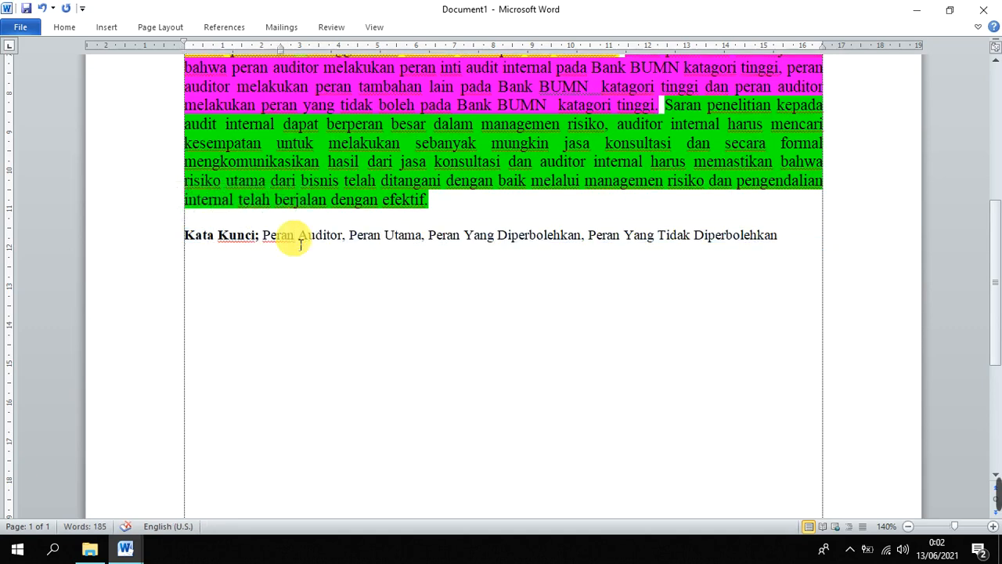
{"action": "left_click", "coordinate": [807, 255]}
{"action": "scroll", "coordinate": [722, 261], "scroll_direction": "up", "scroll_amount": 3}
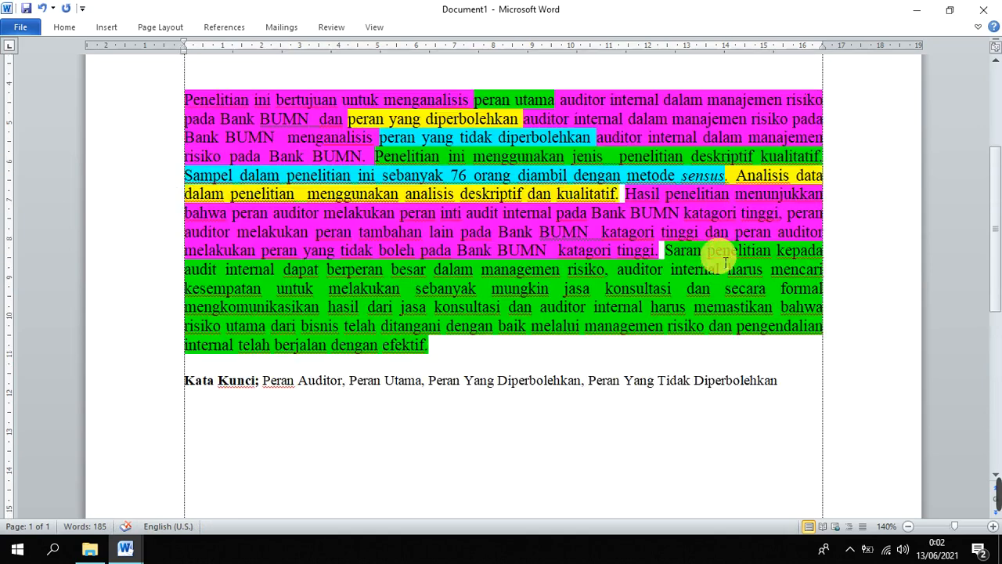
{"action": "scroll", "coordinate": [715, 262], "scroll_direction": "down", "scroll_amount": 1}
{"action": "scroll", "coordinate": [707, 259], "scroll_direction": "up", "scroll_amount": 4}
{"action": "scroll", "coordinate": [707, 259], "scroll_direction": "down", "scroll_amount": 6}
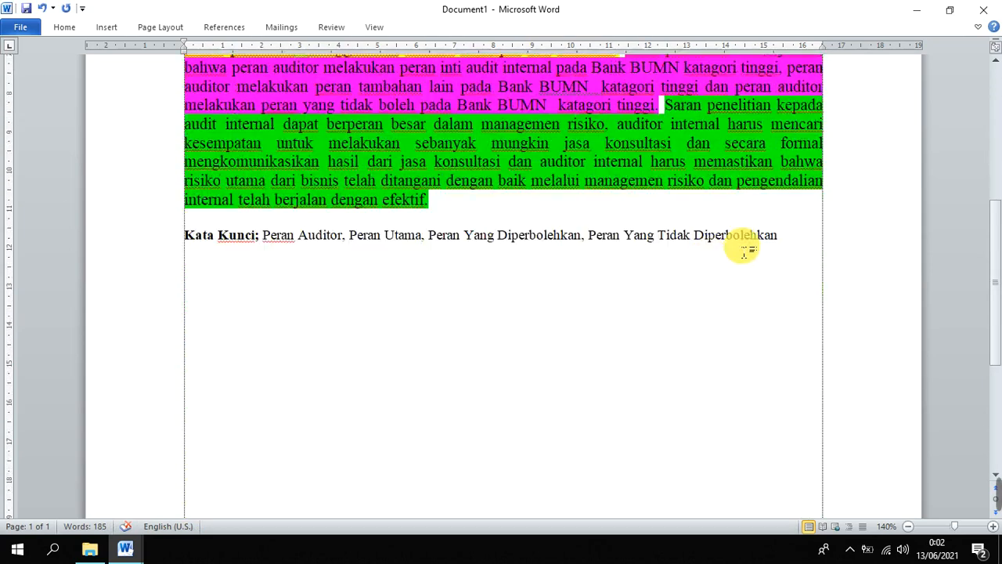
Start a numbered list one blank line below the keywords with "Pembimbing Utama" as its first item
{"action": "left_click", "coordinate": [792, 238]}
{"action": "left_click", "coordinate": [793, 237]}
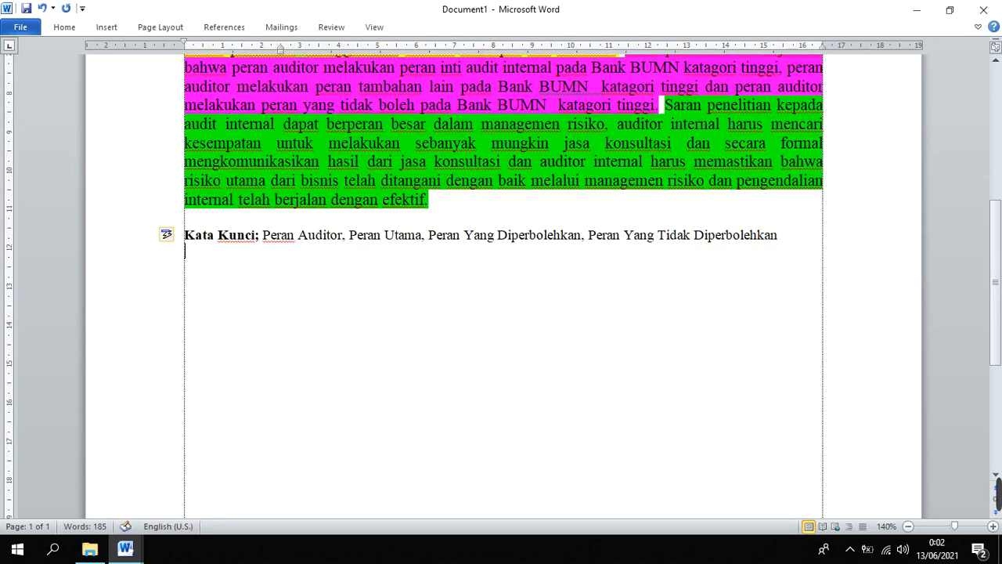
{"action": "left_click", "coordinate": [795, 238]}
{"action": "type", "text": "1"}
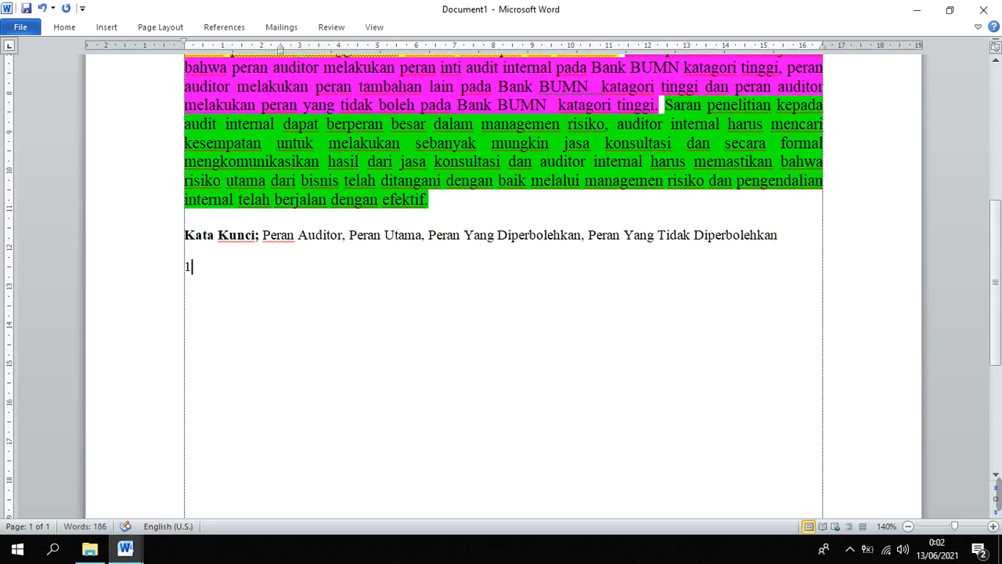
{"action": "type", "text": "PE"}
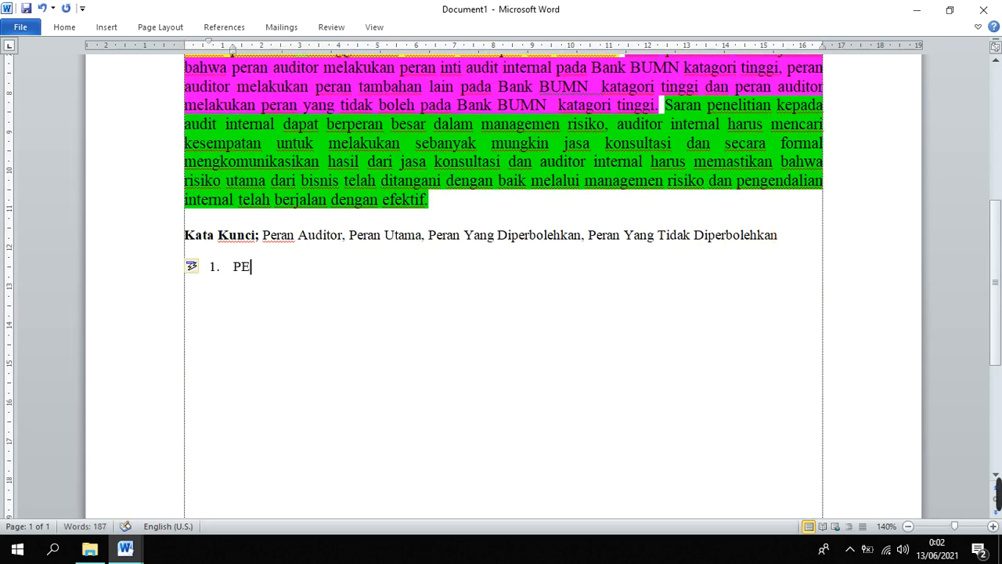
{"action": "key", "text": "BackSpace"}
{"action": "type", "text": "embim"}
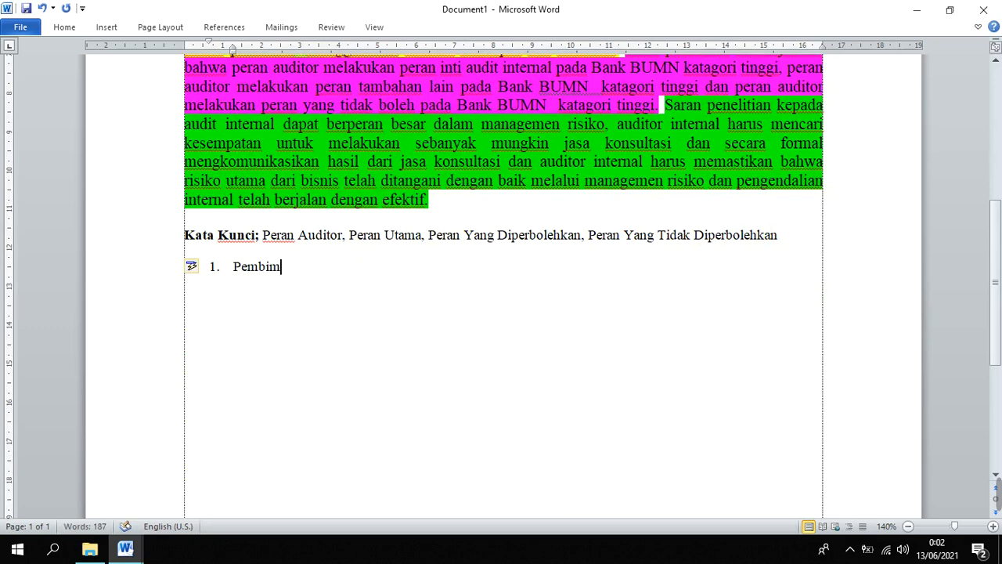
{"action": "type", "text": "bing UT"}
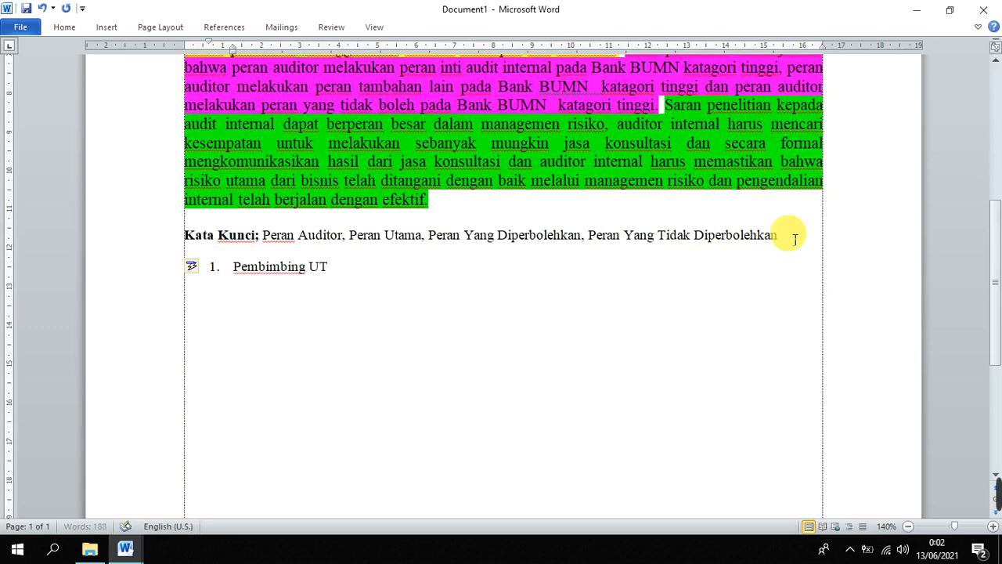
{"action": "key", "text": "BackSpace"}
{"action": "type", "text": "TAM"}
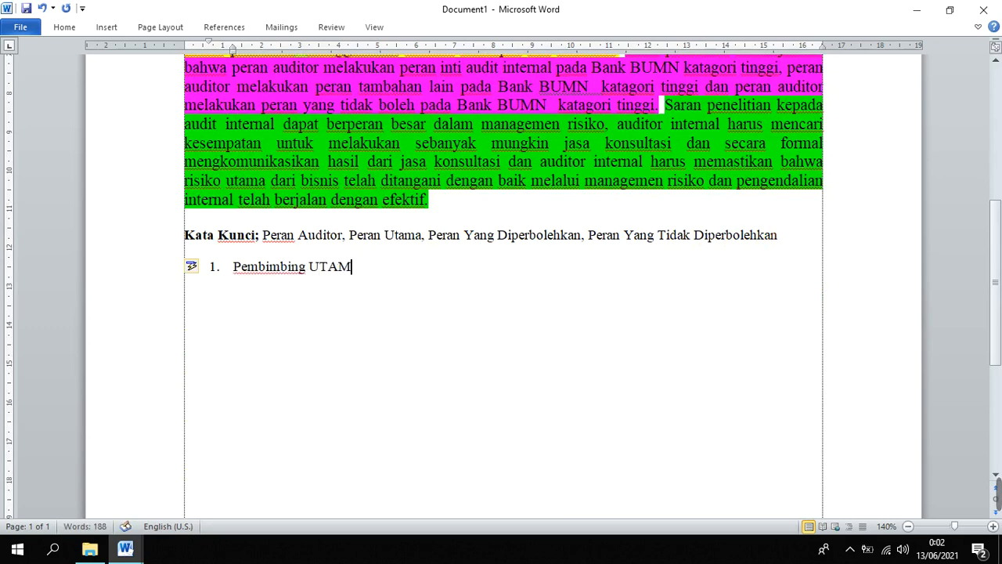
{"action": "key", "text": "BackSpace"}
{"action": "key", "text": "BackSpace"}
{"action": "key", "text": "BackSpace"}
{"action": "type", "text": "tama"}
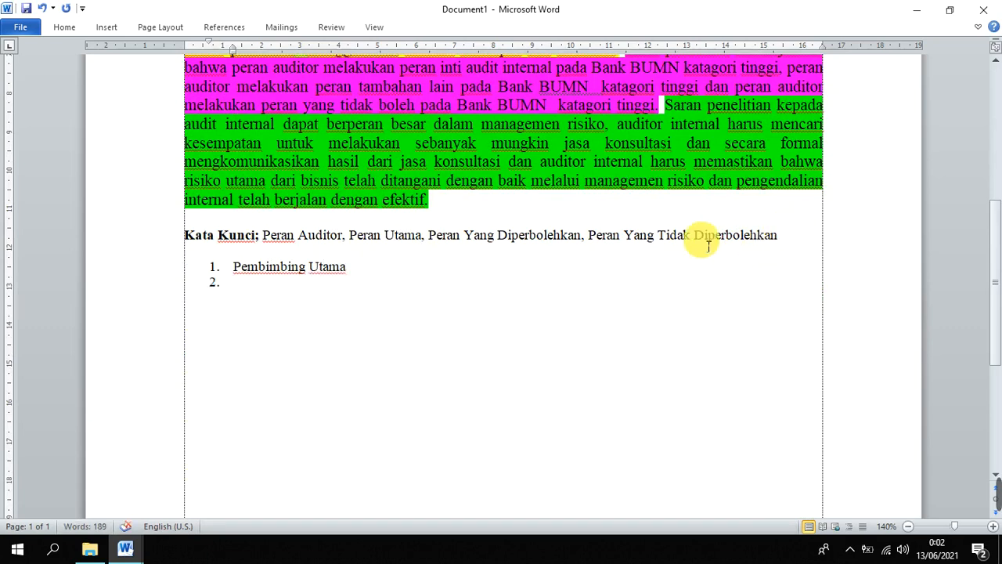
Add "Pembimbing Pendamping" as the second list item, reusing the copied word "Pembimbing", and align the list numbers with the page's left margin
{"action": "double_click", "coordinate": [284, 269]}
{"action": "key", "text": "ctrl+c"}
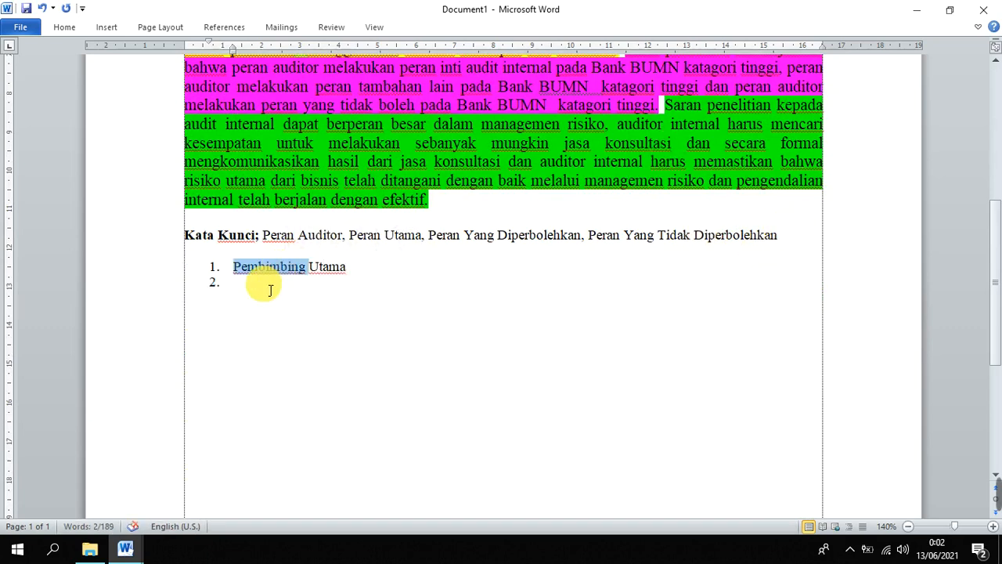
{"action": "left_click", "coordinate": [256, 288]}
{"action": "key", "text": "ctrl+v"}
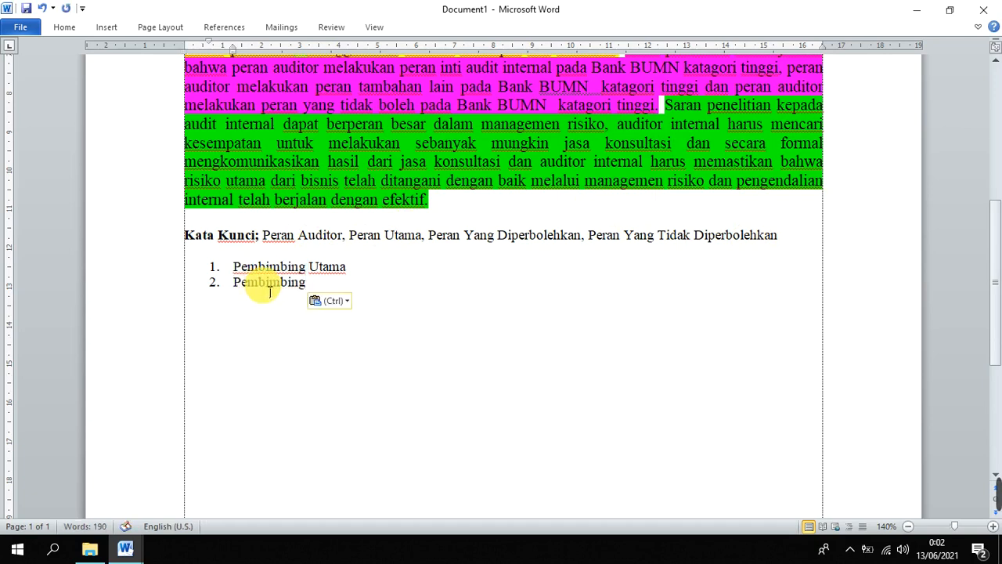
{"action": "type", "text": "PE"}
{"action": "key", "text": "BackSpace"}
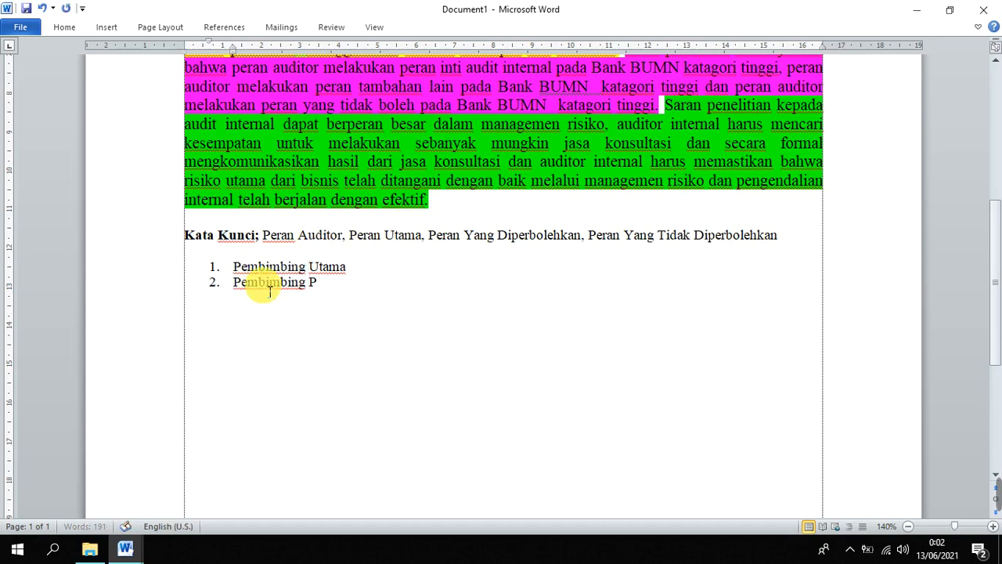
{"action": "type", "text": "endamping"}
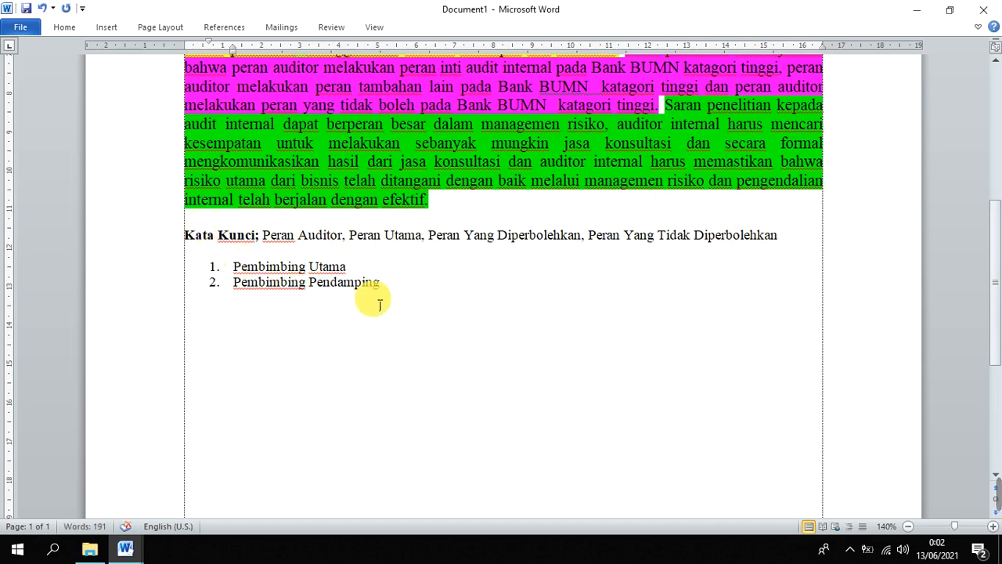
{"action": "left_click_drag", "start_coordinate": [380, 283], "coordinate": [253, 269]}
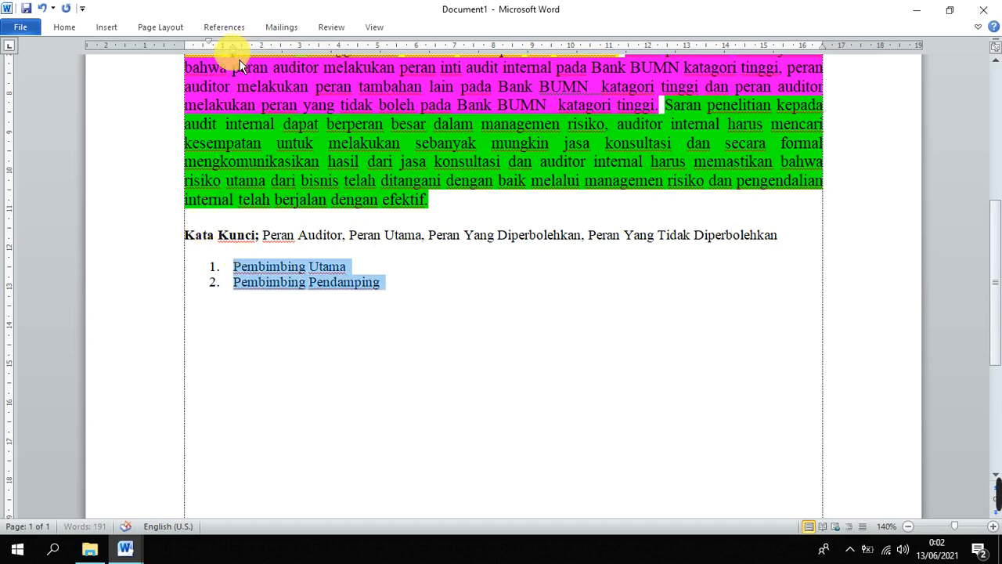
{"action": "mouse_move", "coordinate": [214, 49]}
{"action": "left_mouse_down"}
{"action": "mouse_move", "coordinate": [186, 47]}
{"action": "mouse_move", "coordinate": [207, 55]}
{"action": "mouse_move", "coordinate": [194, 57]}
{"action": "left_mouse_up"}
Highlight the keywords paragraph and the two numbered supervisor lines in red
{"action": "left_click_drag", "start_coordinate": [385, 293], "coordinate": [186, 236]}
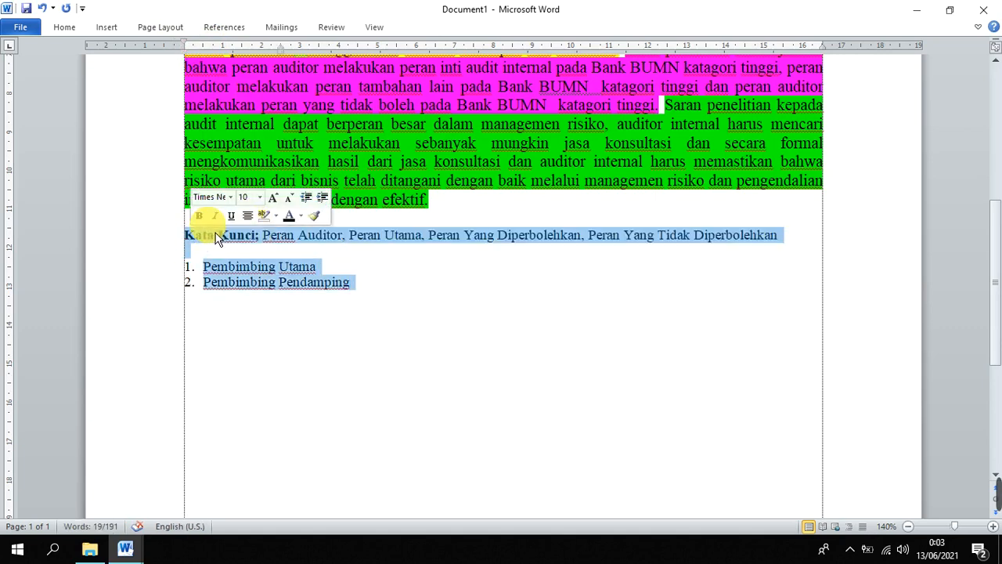
{"action": "right_click", "coordinate": [431, 241]}
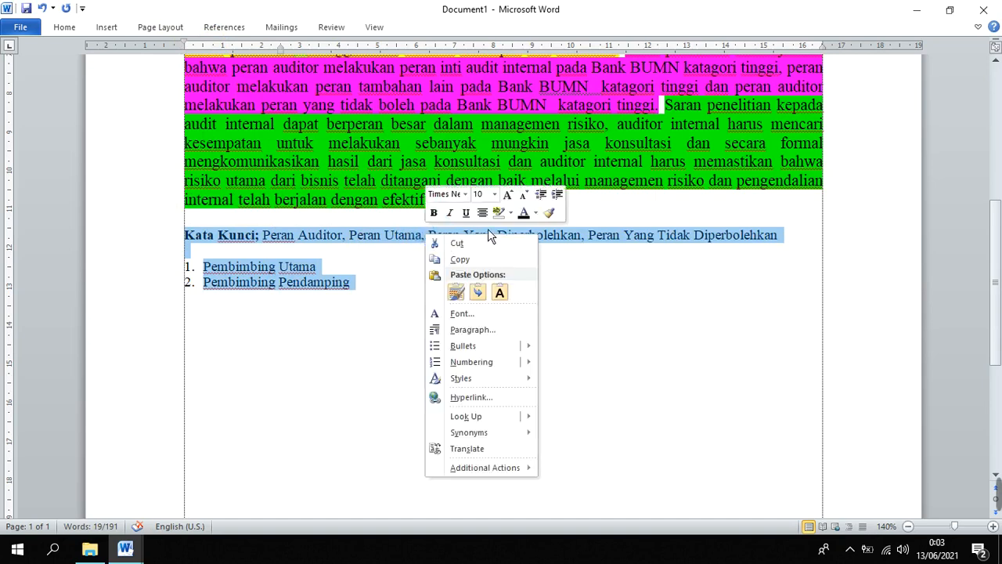
{"action": "left_click", "coordinate": [511, 213]}
{"action": "left_click", "coordinate": [502, 255]}
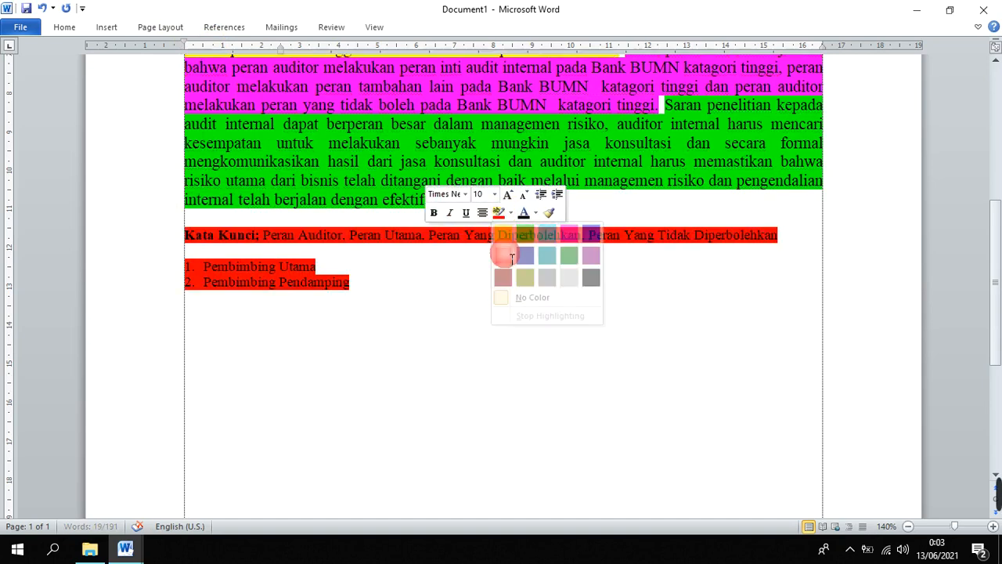
{"action": "left_click", "coordinate": [620, 337]}
Review the abstract from the red-highlighted keywords and supervisor list up to the title
{"action": "scroll", "coordinate": [615, 342], "scroll_direction": "down", "scroll_amount": 3}
{"action": "scroll", "coordinate": [615, 343], "scroll_direction": "up", "scroll_amount": 2}
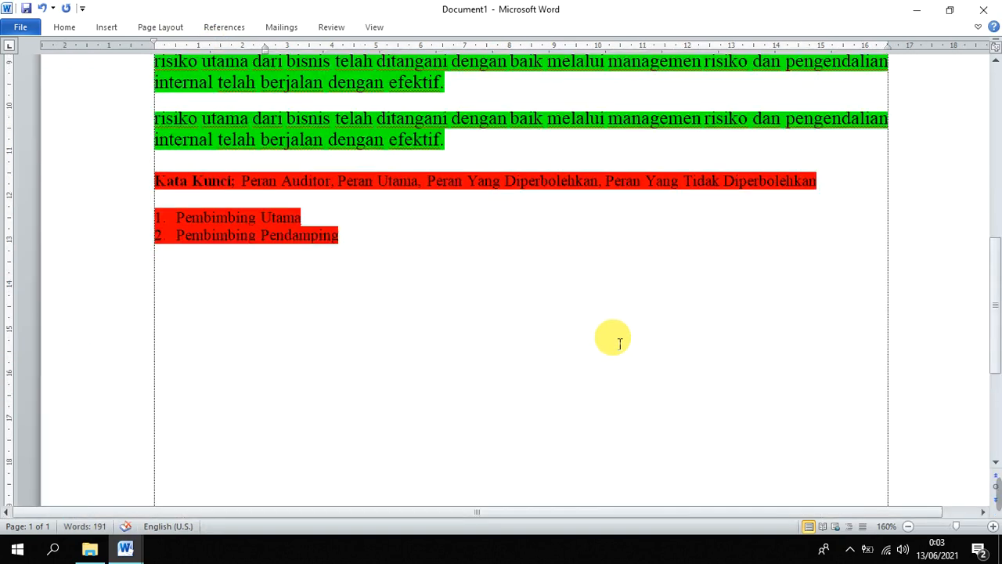
{"action": "left_click_drag", "start_coordinate": [450, 323], "coordinate": [211, 279]}
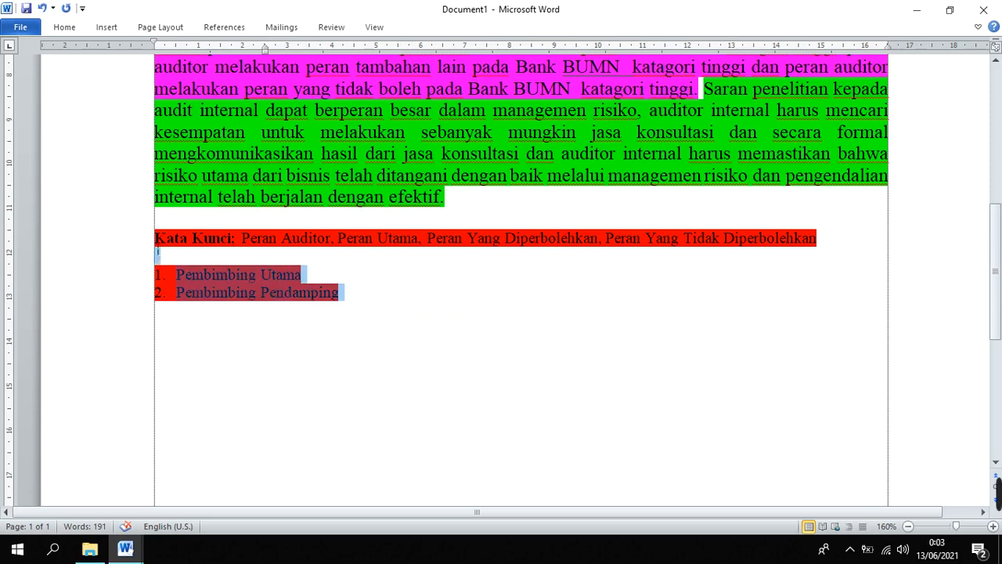
{"action": "left_click_drag", "start_coordinate": [157, 252], "coordinate": [156, 237]}
{"action": "scroll", "coordinate": [364, 241], "scroll_direction": "up", "scroll_amount": 3}
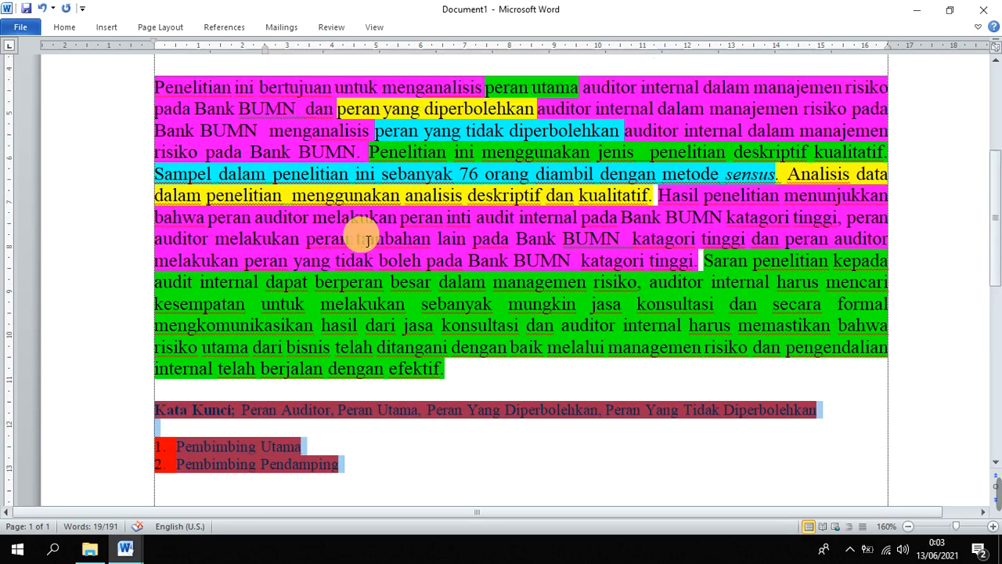
{"action": "scroll", "coordinate": [366, 241], "scroll_direction": "up", "scroll_amount": 4}
{"action": "scroll", "coordinate": [389, 248], "scroll_direction": "down", "scroll_amount": 1}
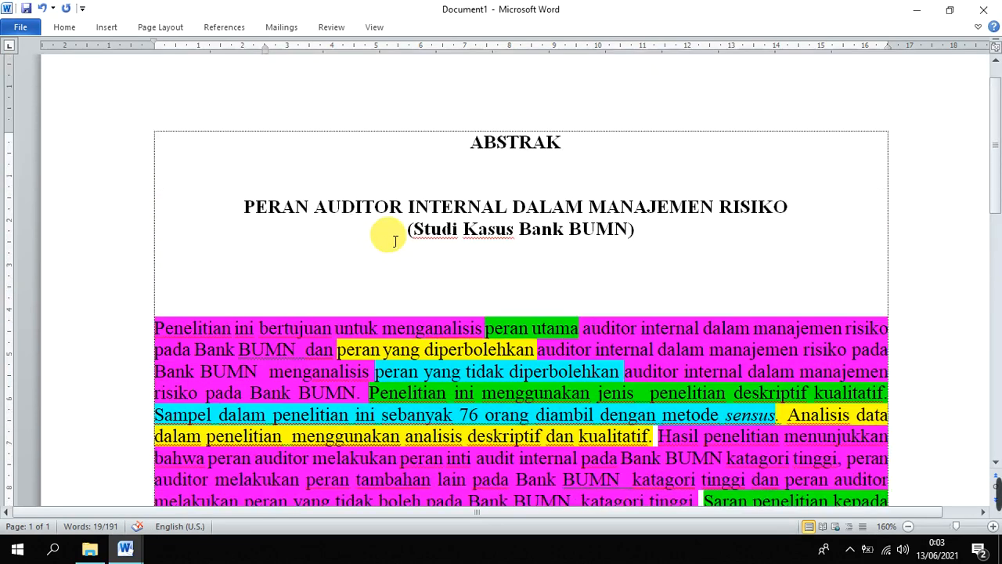
Highlight the "ABSTRAK" heading and the two-line thesis title in red
{"action": "left_click_drag", "start_coordinate": [242, 206], "coordinate": [685, 229]}
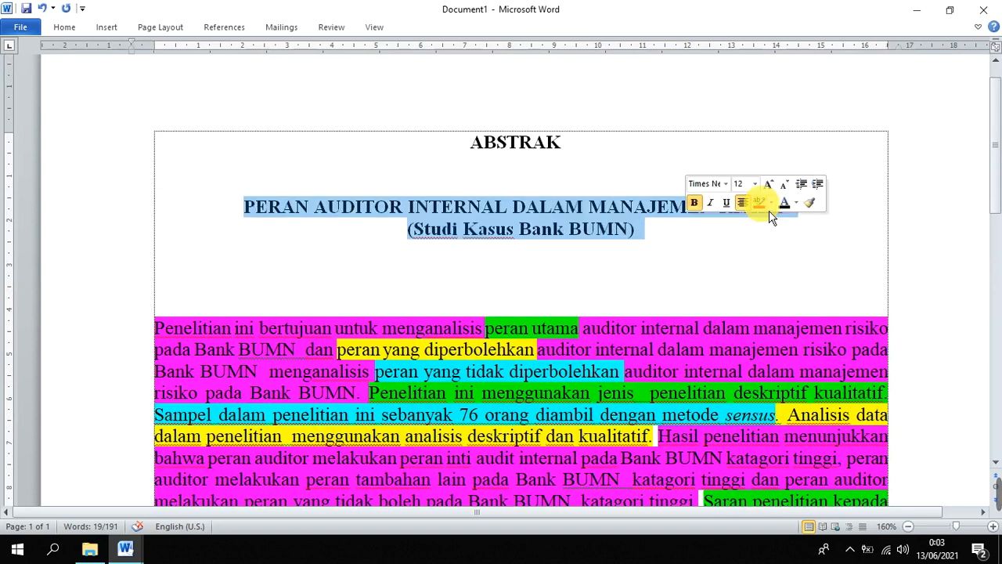
{"action": "left_click_drag", "start_coordinate": [469, 143], "coordinate": [599, 150]}
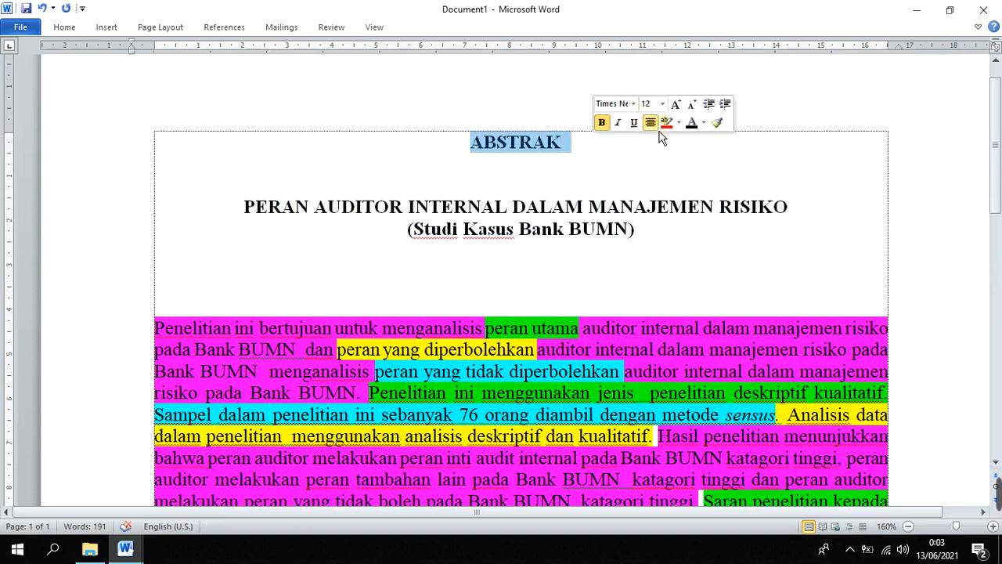
{"action": "left_click", "coordinate": [652, 123]}
{"action": "left_click_drag", "start_coordinate": [635, 229], "coordinate": [243, 205]}
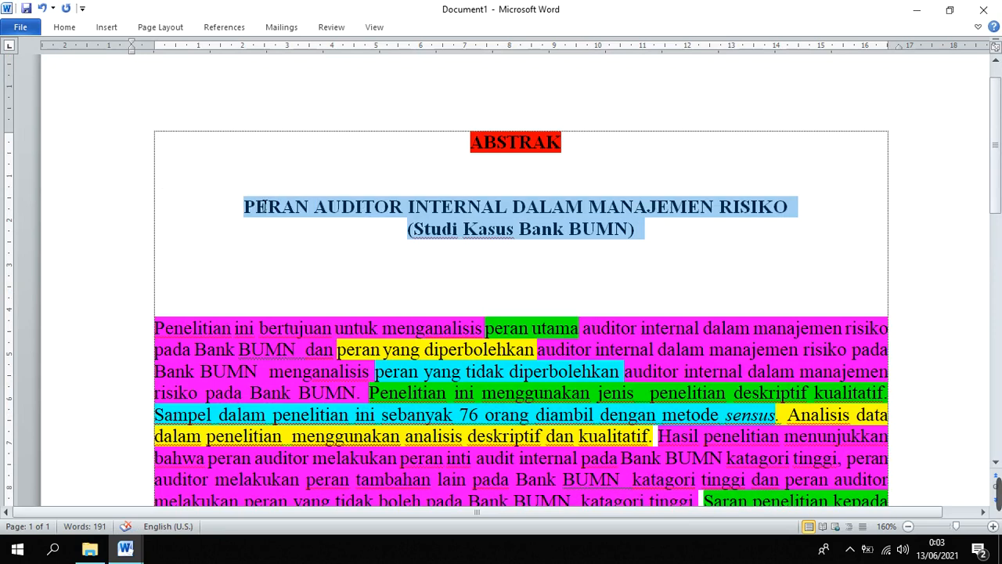
{"action": "left_click", "coordinate": [337, 181]}
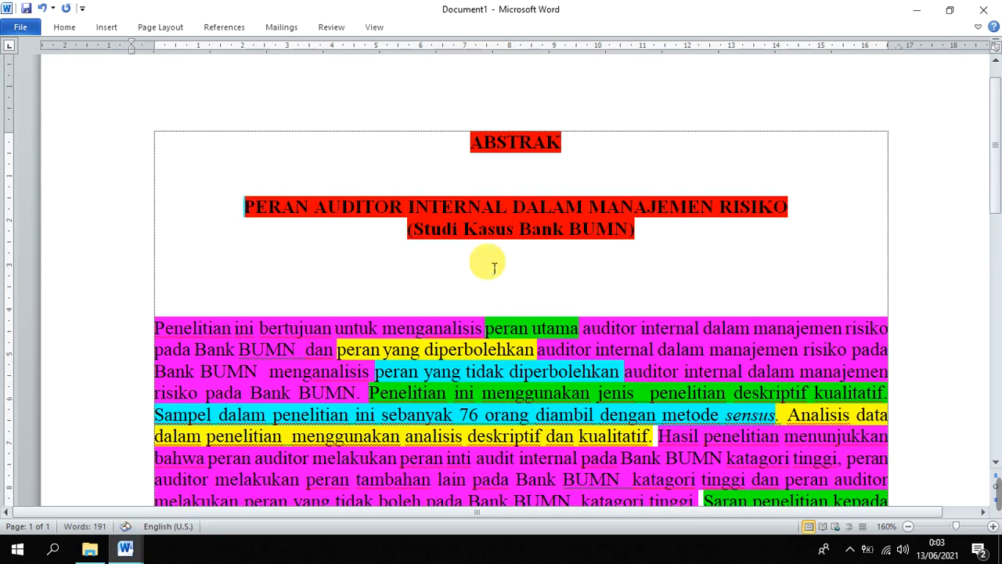
Add a centred line reading "Oleh;" one blank line below the thesis title
{"action": "left_click", "coordinate": [490, 263]}
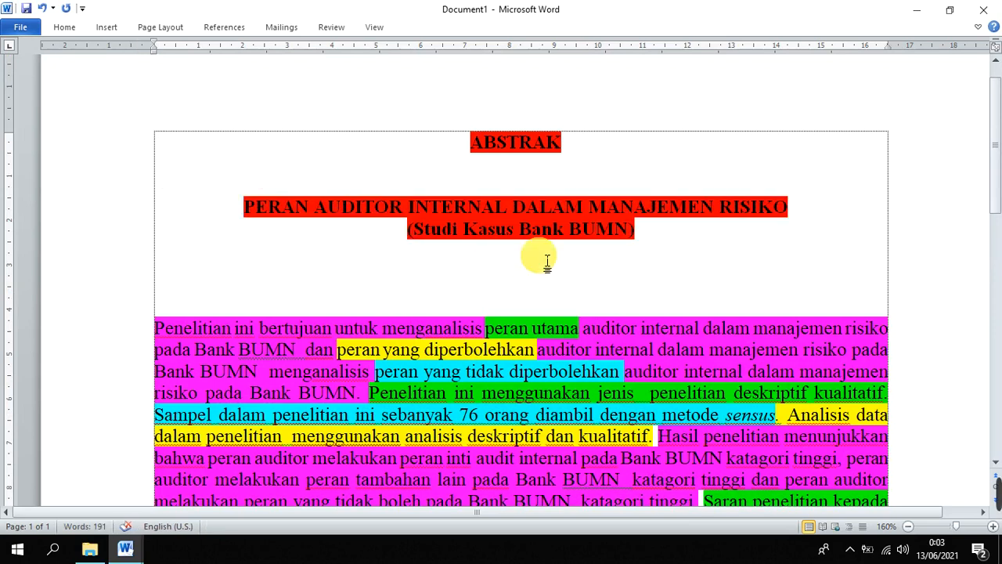
{"action": "key", "text": "Return"}
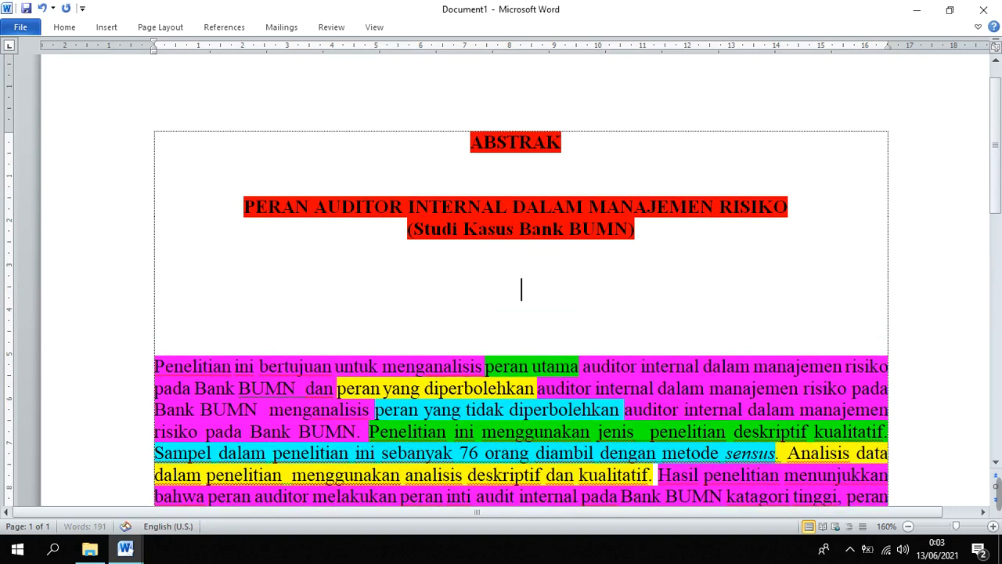
{"action": "type", "text": "OL"}
{"action": "key", "text": "BackSpace"}
{"action": "type", "text": "eh;"}
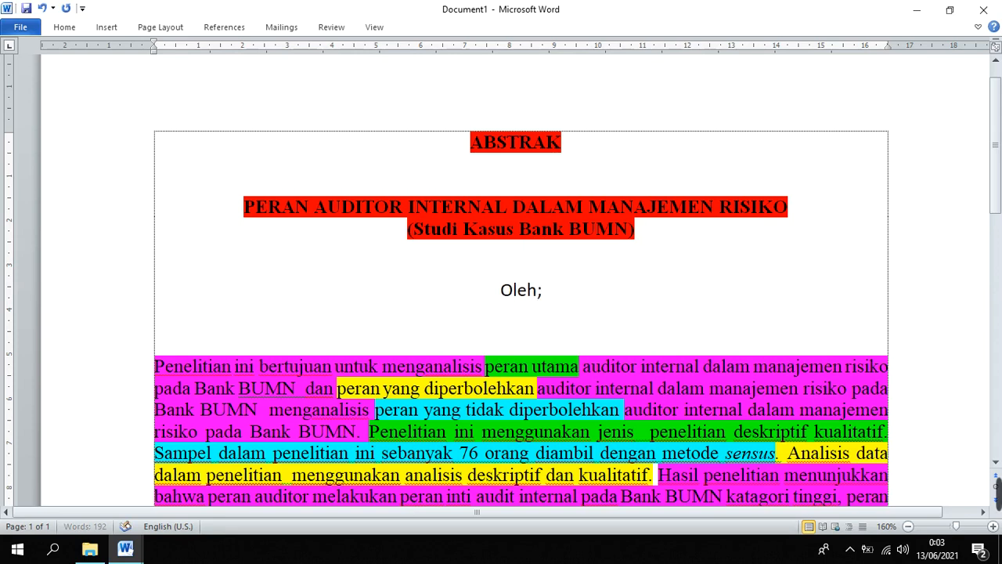
Start a new line under "Oleh;" with "Lumalila Research" as the first author
{"action": "key", "text": "Return"}
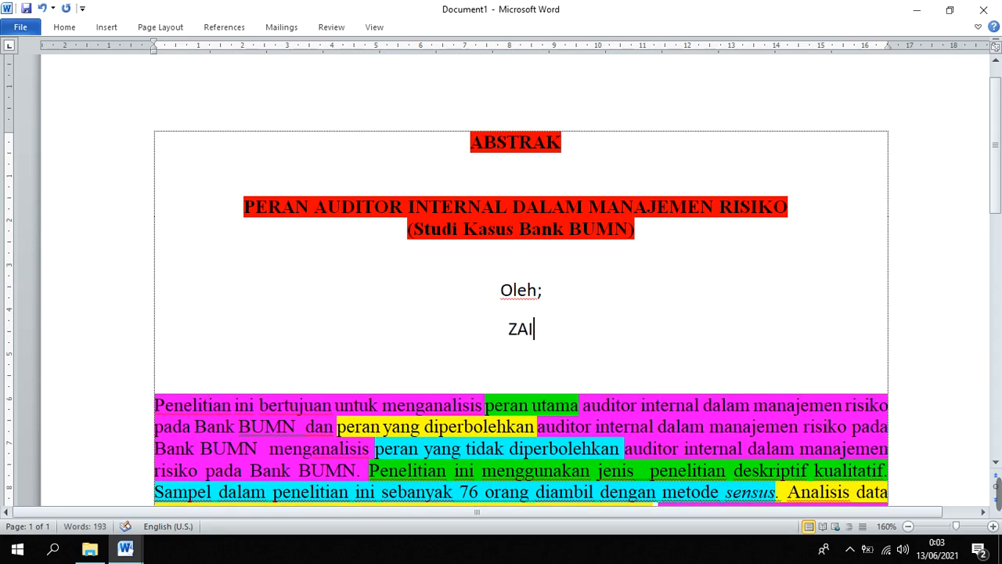
{"action": "key", "text": "BackSpace"}
{"action": "key", "text": "BackSpace"}
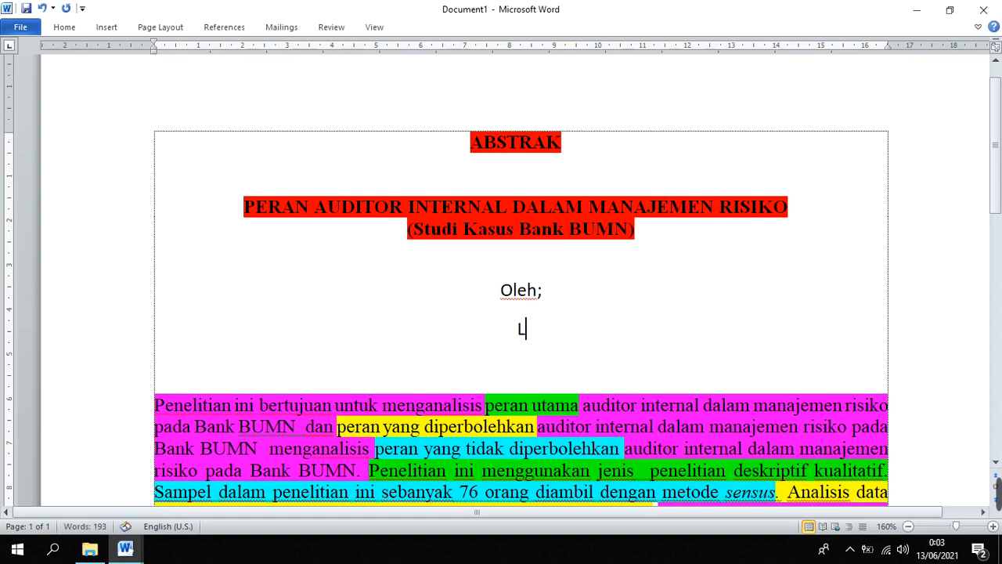
{"action": "type", "text": "Luma"}
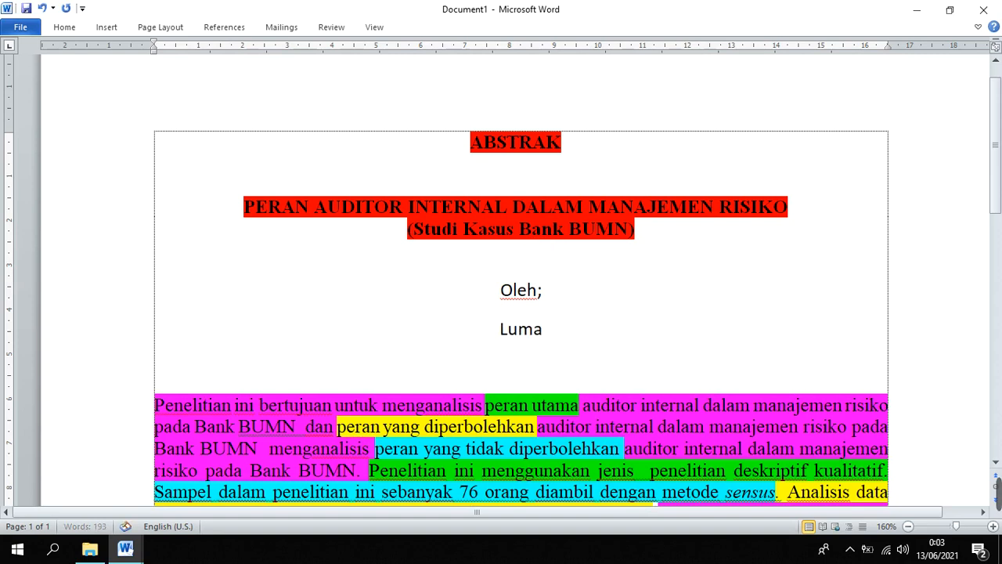
{"action": "type", "text": "lila RES"}
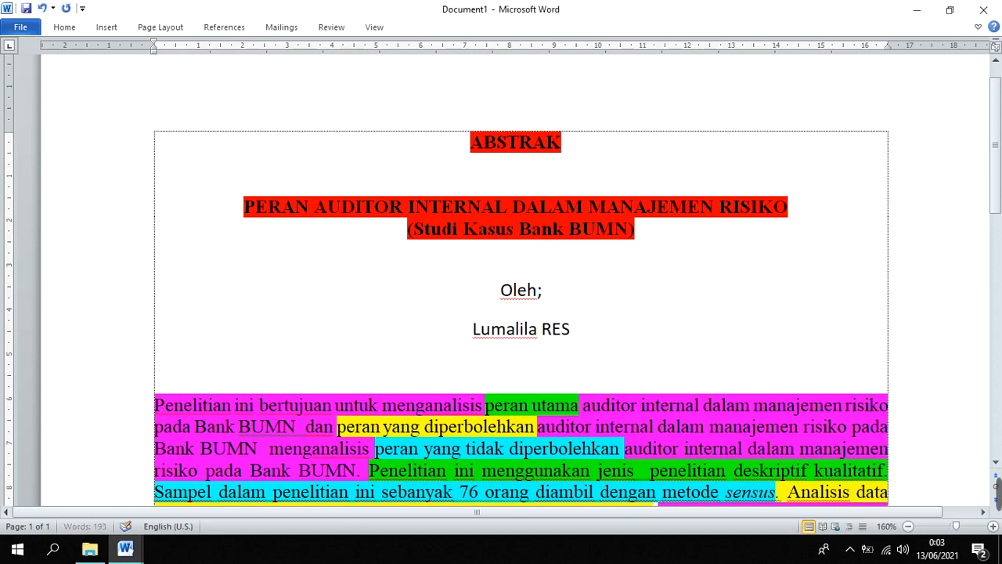
{"action": "key", "text": "BackSpace"}
{"action": "key", "text": "BackSpace"}
{"action": "type", "text": "ese"}
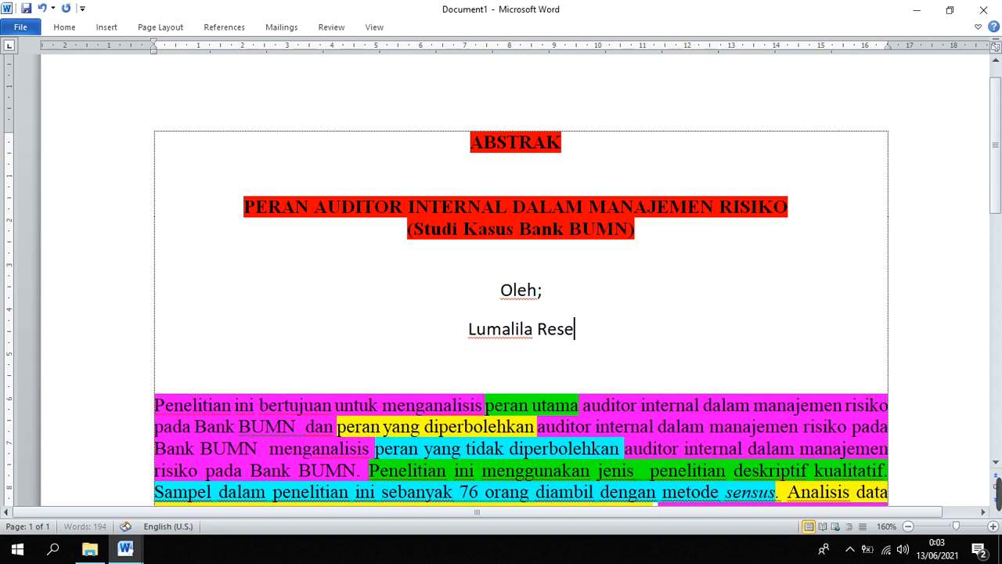
{"action": "type", "text": "arc"}
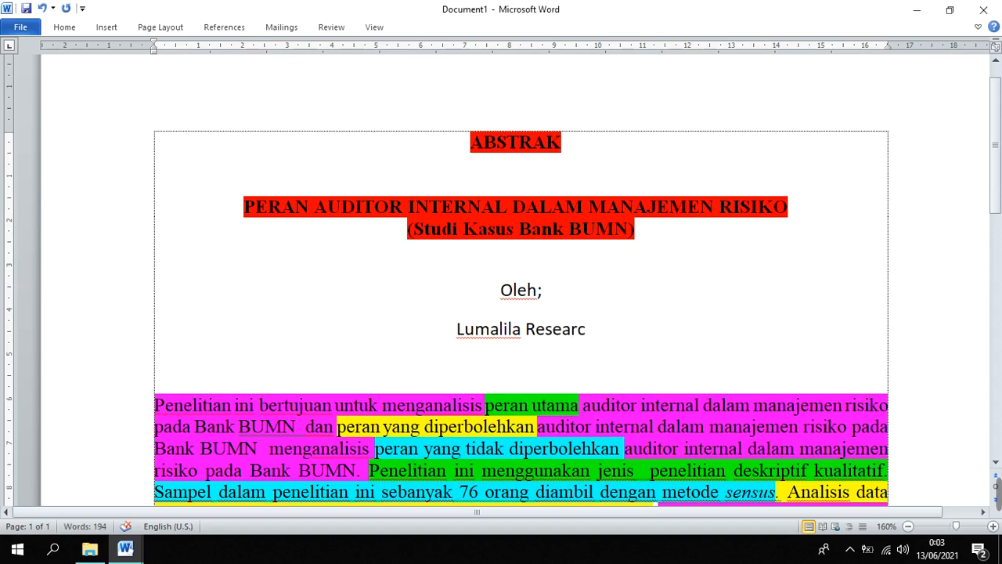
{"action": "type", "text": "h"}
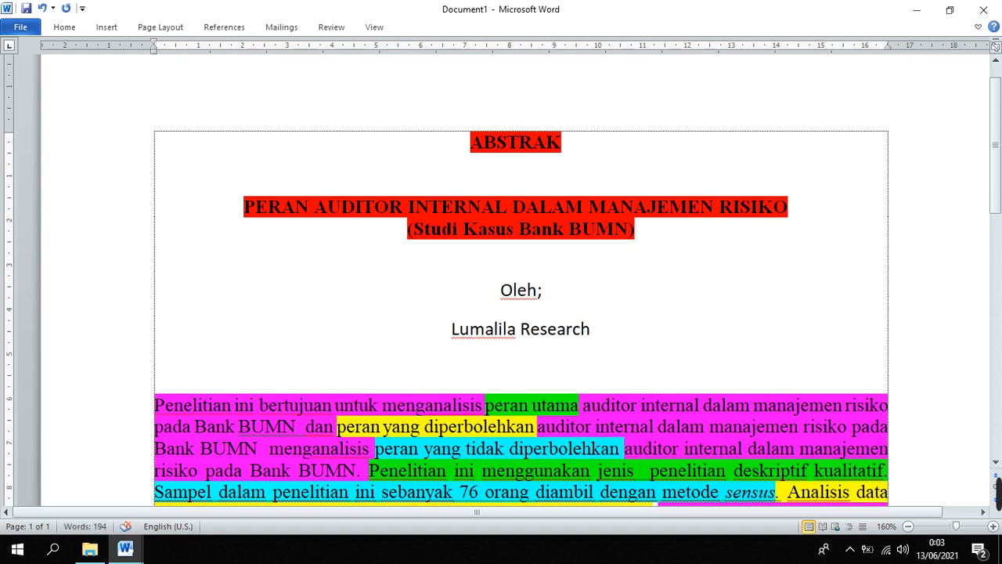
{"action": "type", "text": "."}
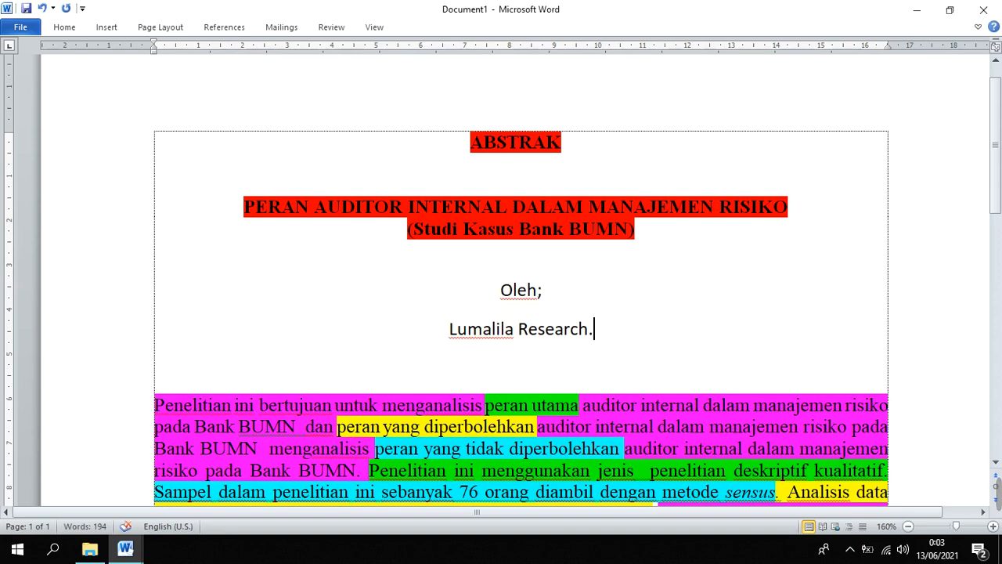
{"action": "key", "text": "BackSpace"}
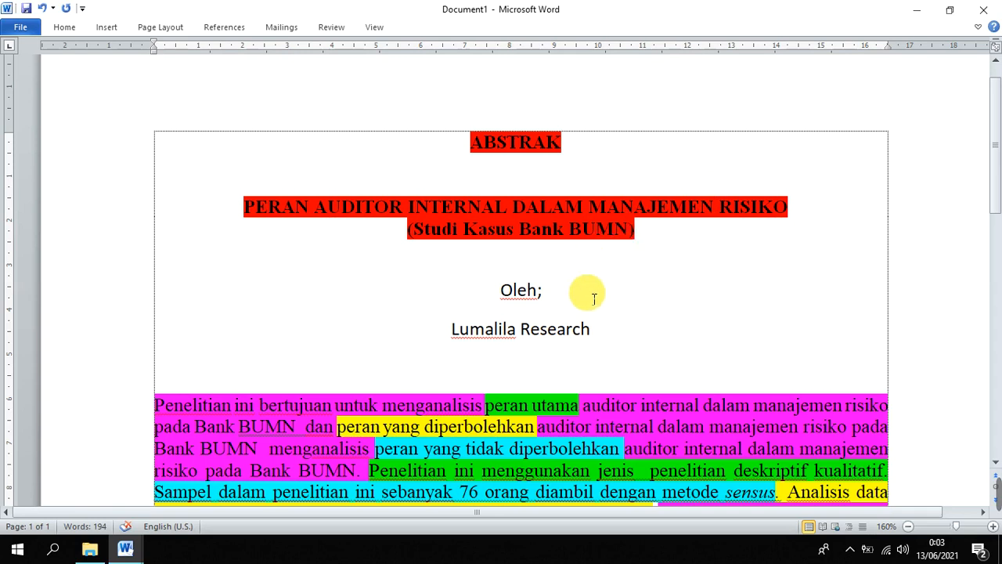
Add "Lumalila TV" as the second author on the same line, separated by a comma
{"action": "type", "text": ","}
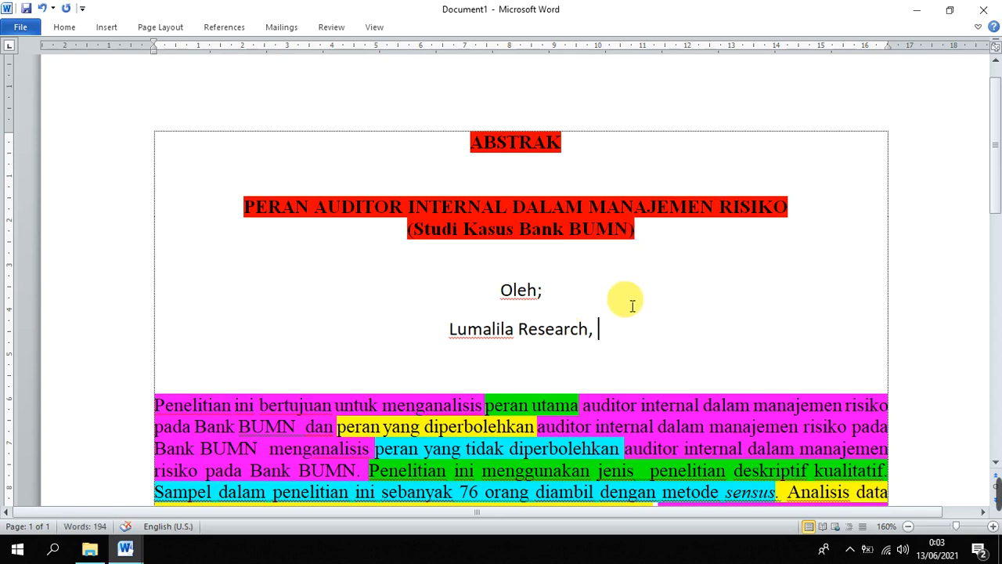
{"action": "type", "text": " j"}
{"action": "key", "text": "BackSpace"}
{"action": "type", "text": "LUMALI"}
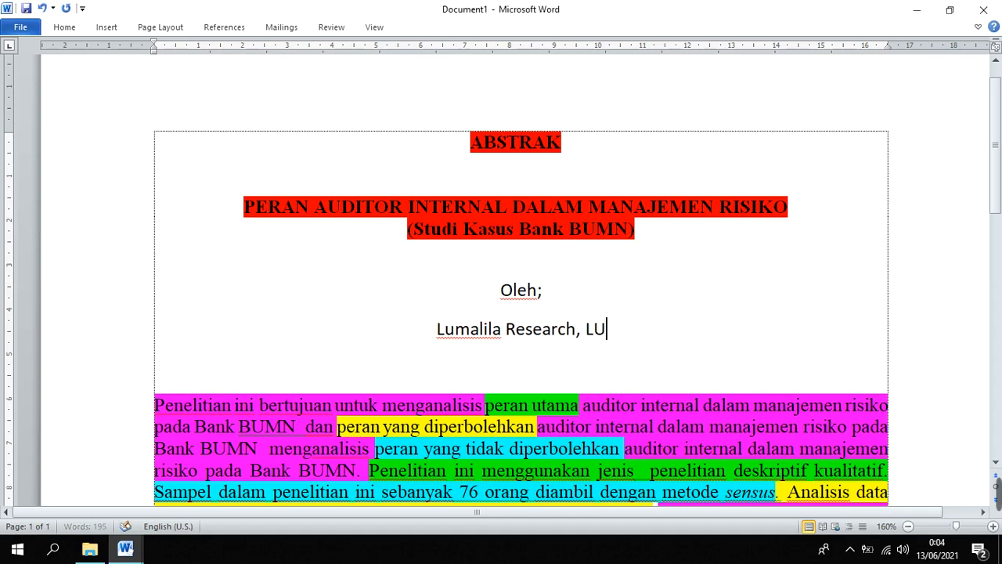
{"action": "key", "text": "BackSpace"}
{"action": "key", "text": "BackSpace"}
{"action": "key", "text": "BackSpace"}
{"action": "key", "text": "BackSpace"}
{"action": "key", "text": "BackSpace"}
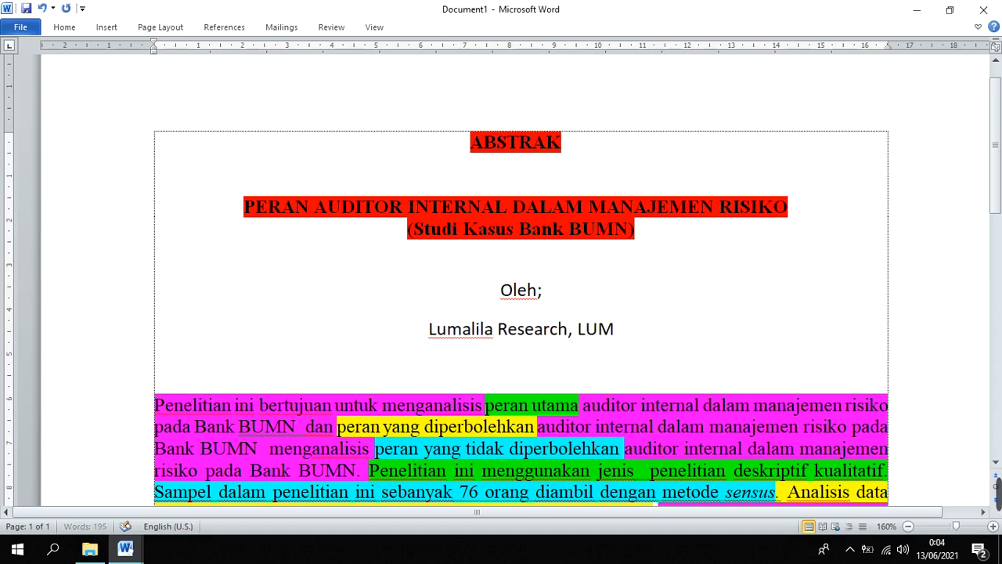
{"action": "type", "text": "umalila"}
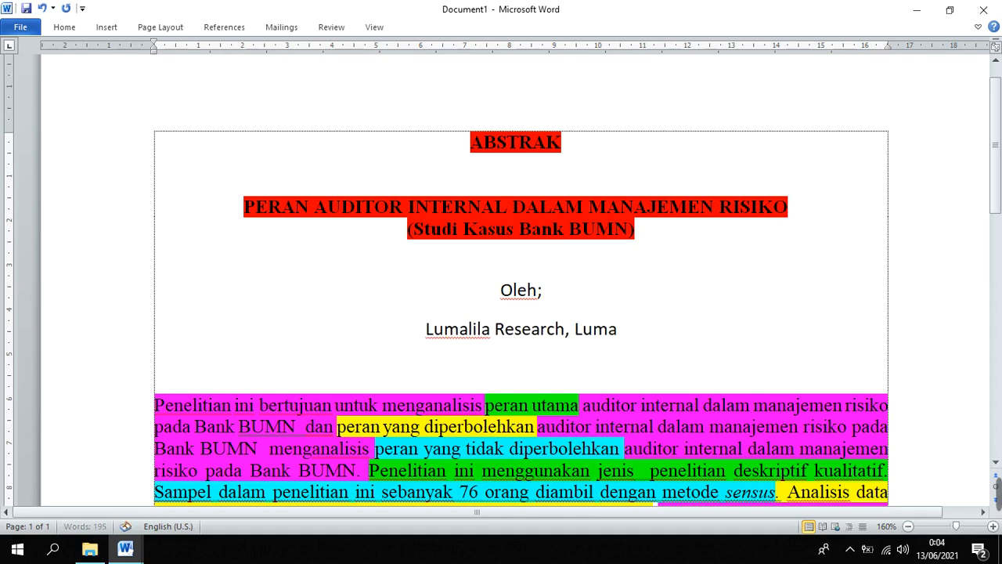
{"action": "type", "text": "Tv"}
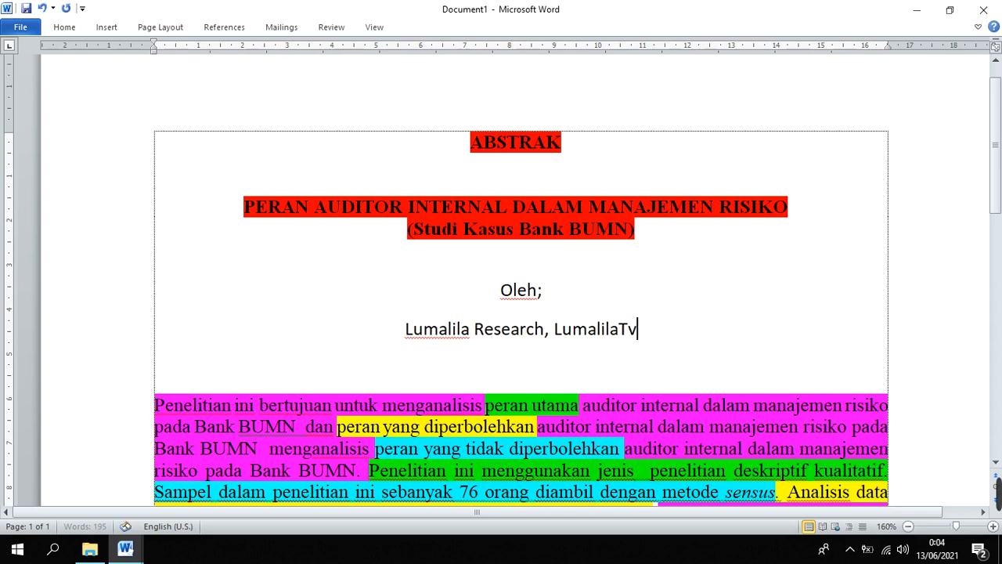
{"action": "key", "text": "BackSpace"}
{"action": "key", "text": "BackSpace"}
{"action": "type", "text": "T"}
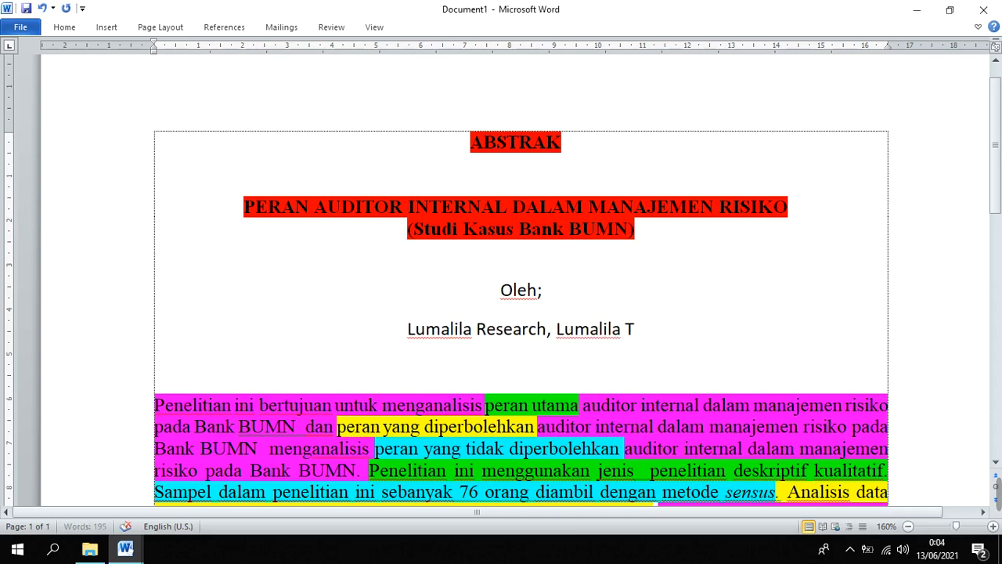
{"action": "type", "text": "V, "}
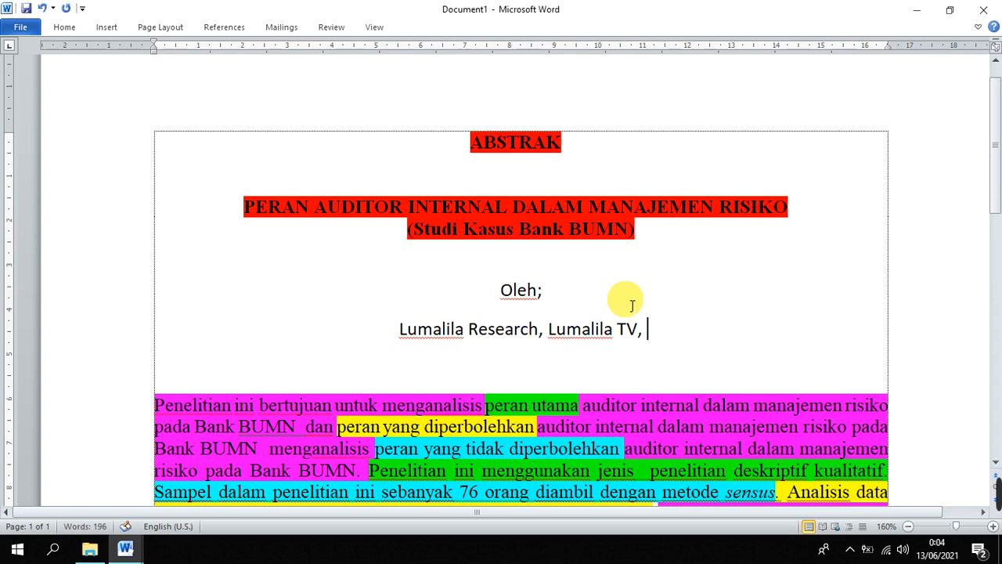
{"action": "type", "text": "lumala"}
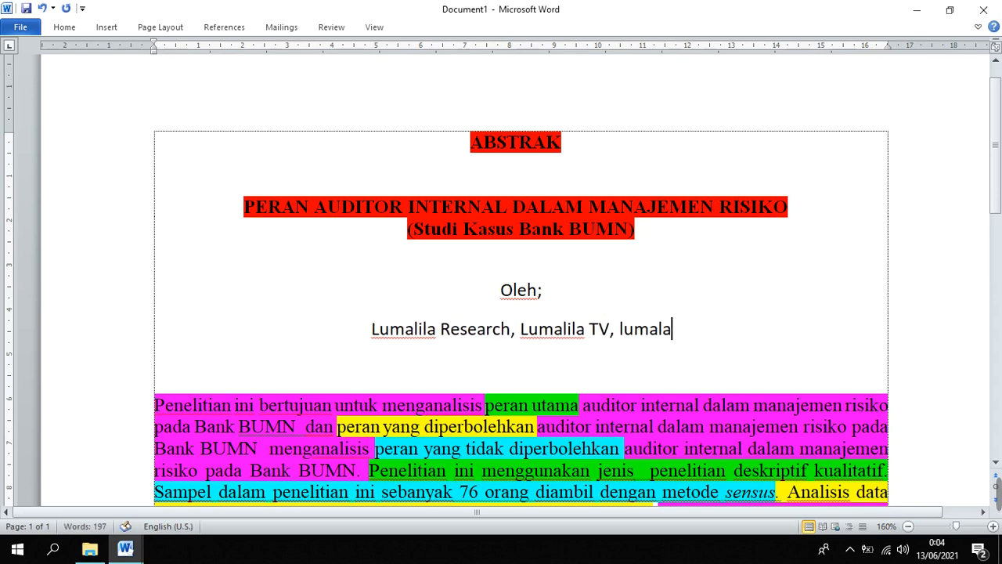
Append "lumalila saja" to the author line as the third comma-separated name
{"action": "key", "text": "BackSpace"}
{"action": "type", "text": "ila saja"}
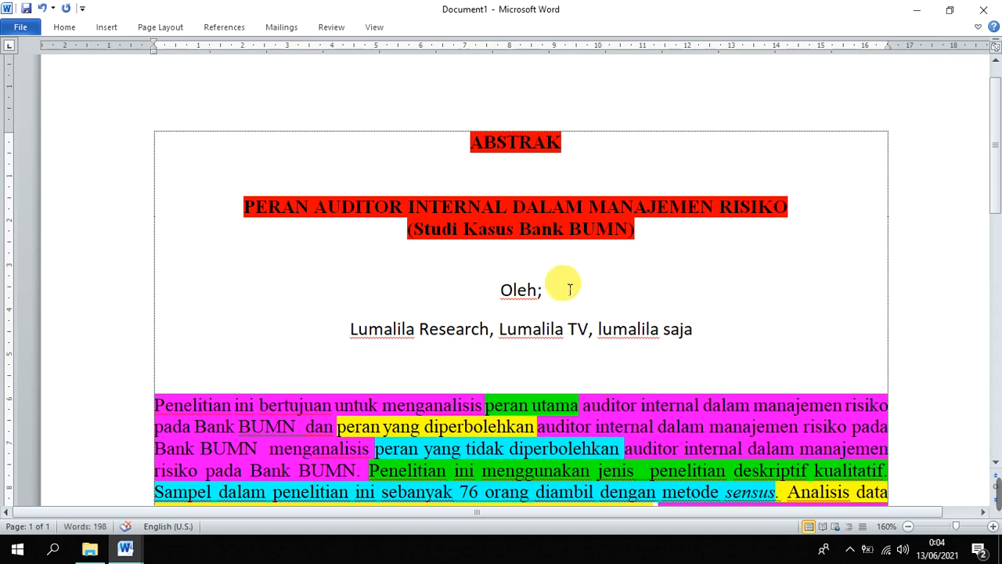
{"action": "left_click_drag", "start_coordinate": [501, 329], "coordinate": [587, 338]}
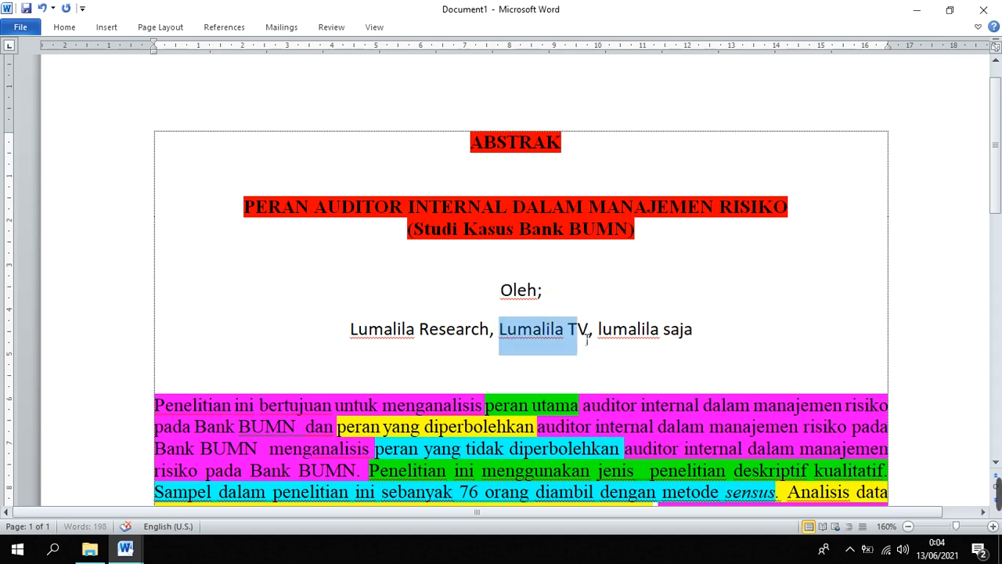
{"action": "left_click_drag", "start_coordinate": [702, 339], "coordinate": [366, 345]}
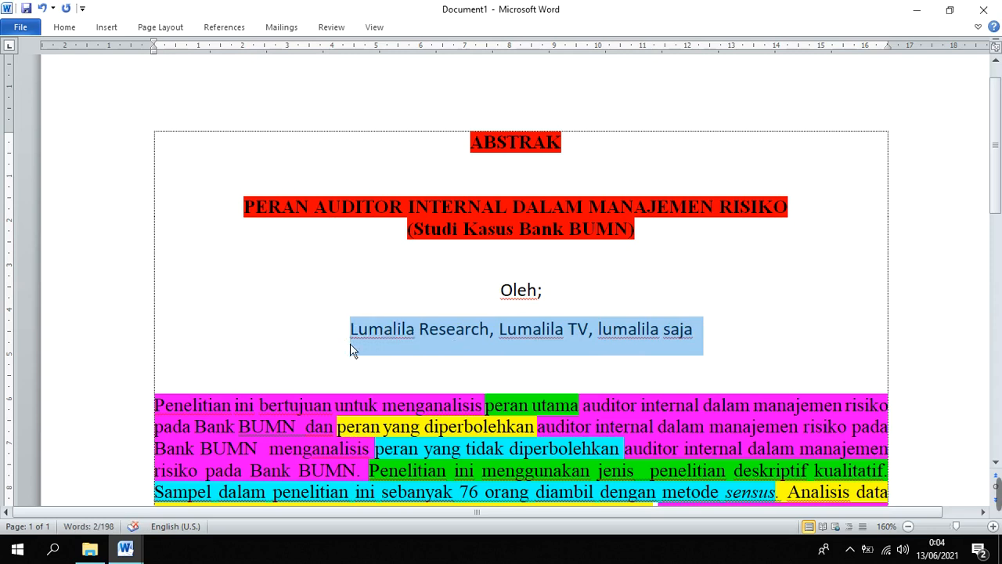
{"action": "left_click", "coordinate": [348, 337]}
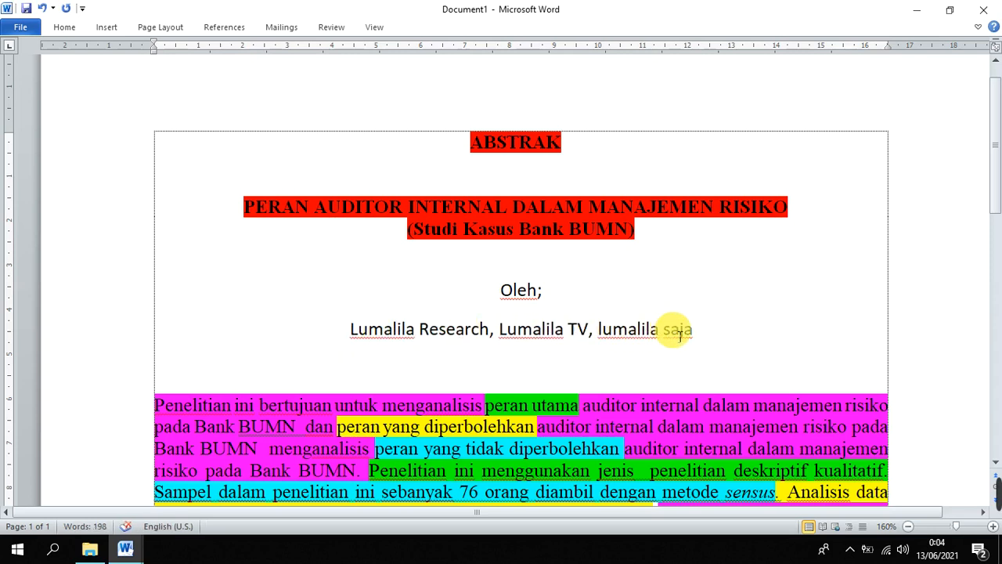
{"action": "left_click", "coordinate": [588, 310]}
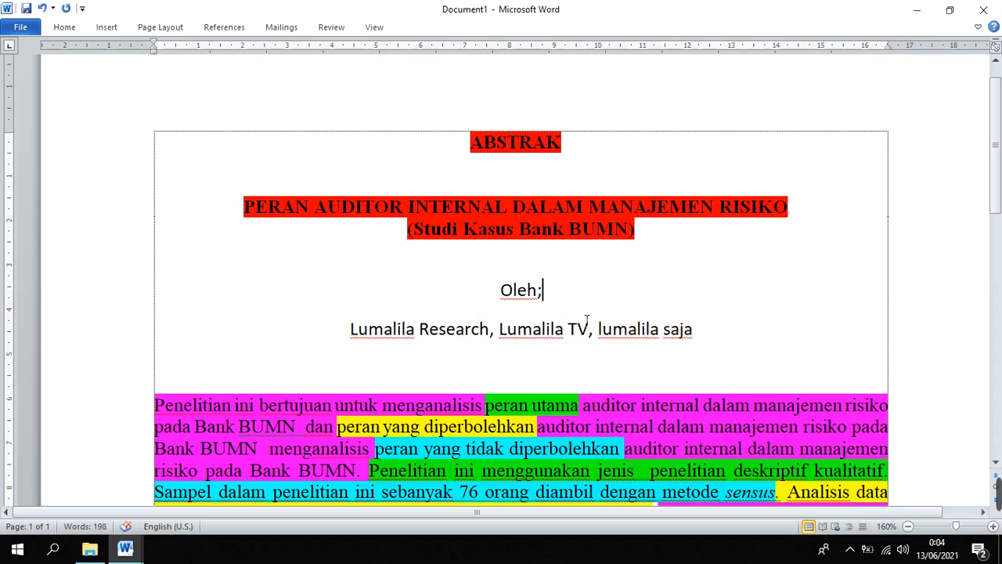
Try left alignment on the author line and return it to centred
{"action": "left_click", "coordinate": [352, 330]}
{"action": "key", "text": "ctrl+l"}
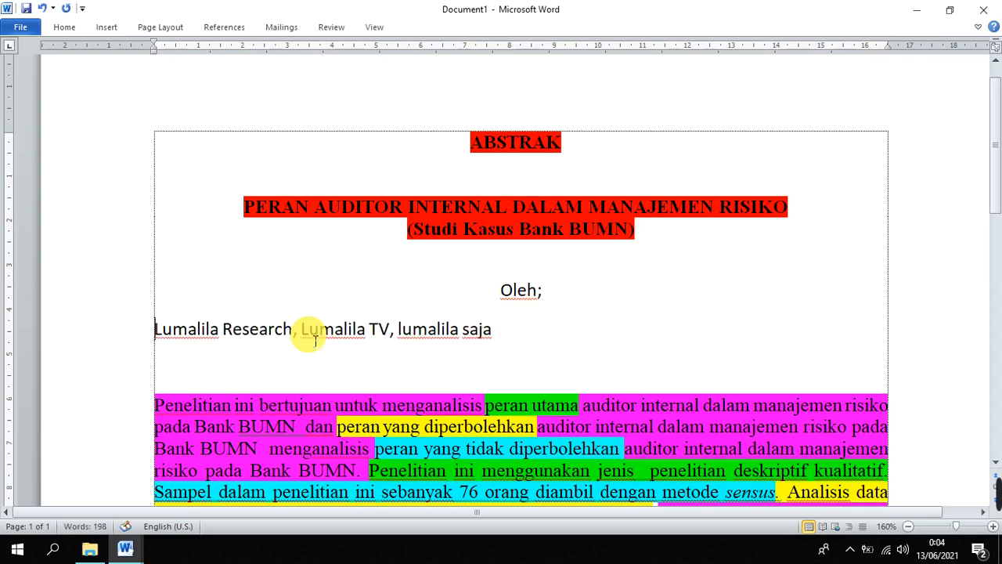
{"action": "left_click", "coordinate": [503, 336]}
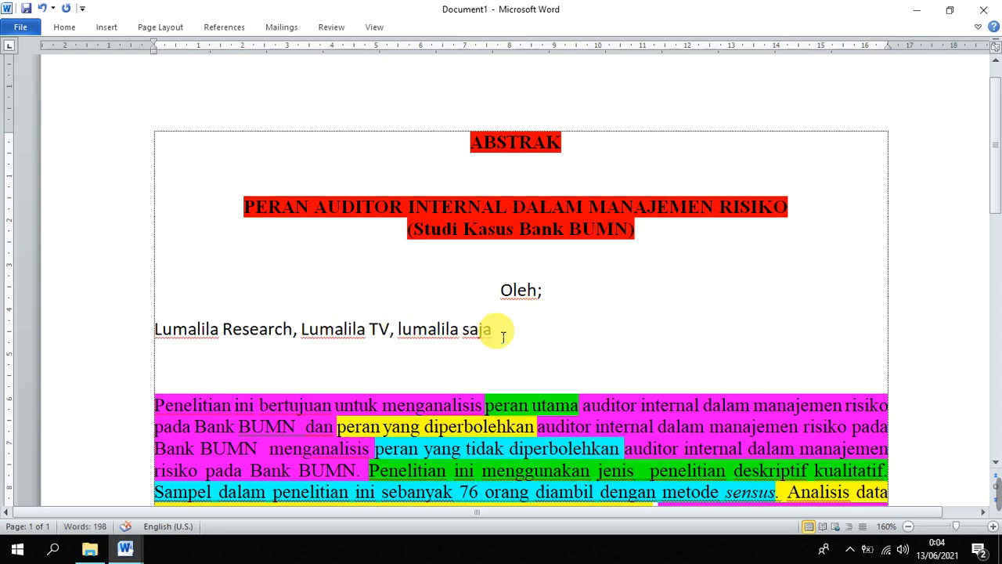
{"action": "key", "text": "ctrl+e"}
{"action": "left_click", "coordinate": [538, 359]}
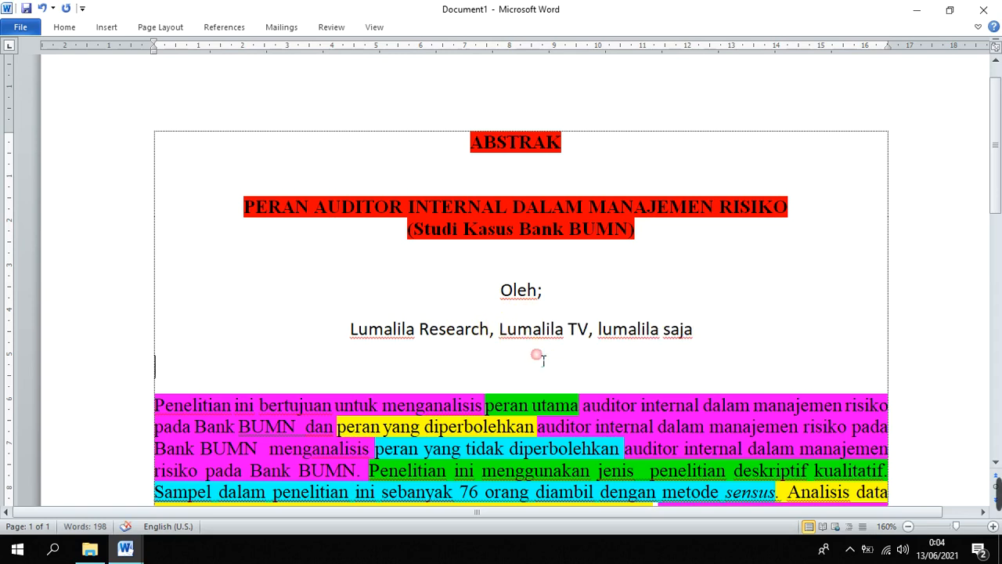
Set the font size of the whole author line to 10
{"action": "left_click_drag", "start_coordinate": [702, 340], "coordinate": [339, 327]}
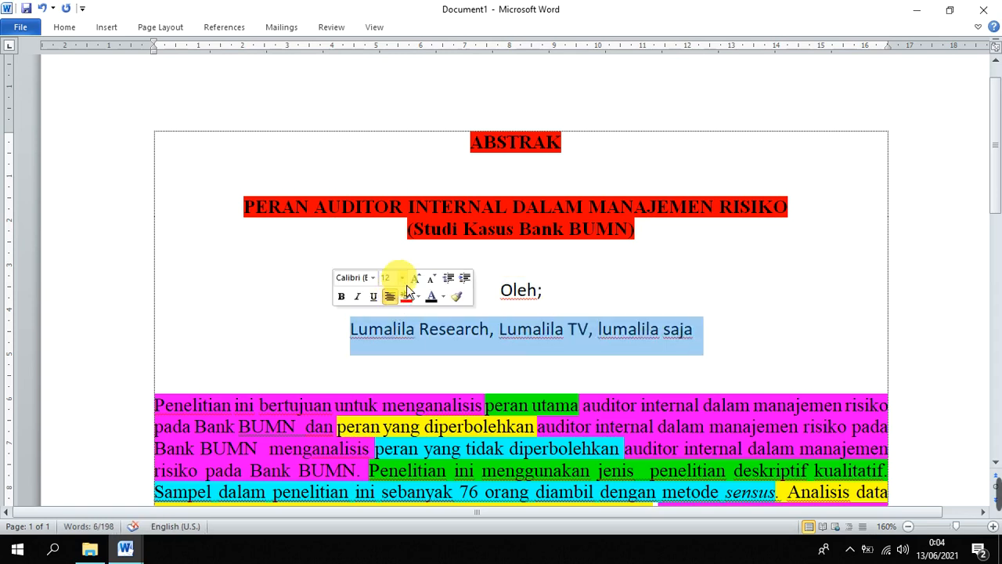
{"action": "left_click", "coordinate": [402, 279]}
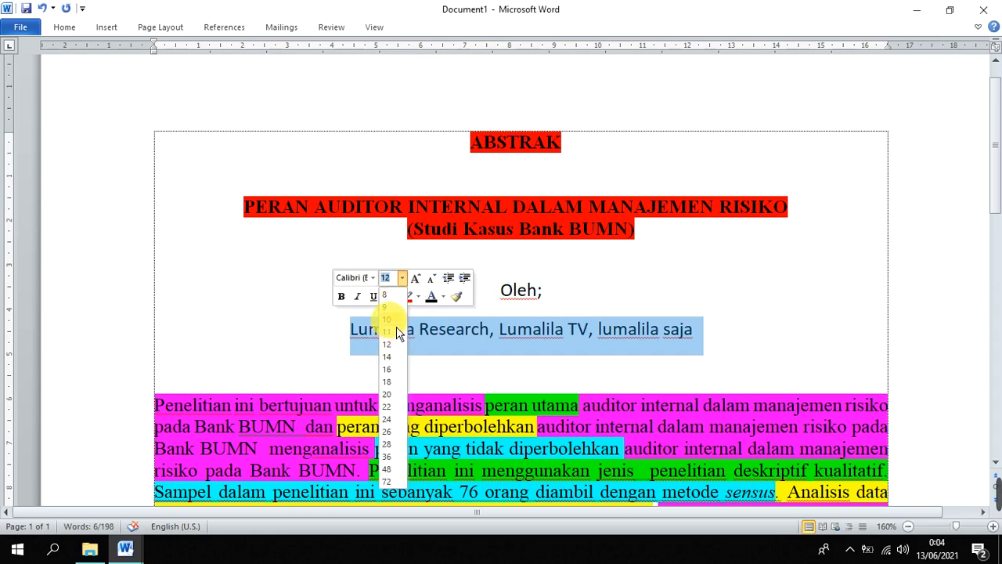
{"action": "left_click", "coordinate": [387, 319]}
{"action": "left_click", "coordinate": [649, 360]}
Apply red highlighting to the whole heading block from "ABSTRAK" through the author names
{"action": "left_click_drag", "start_coordinate": [671, 347], "coordinate": [378, 137]}
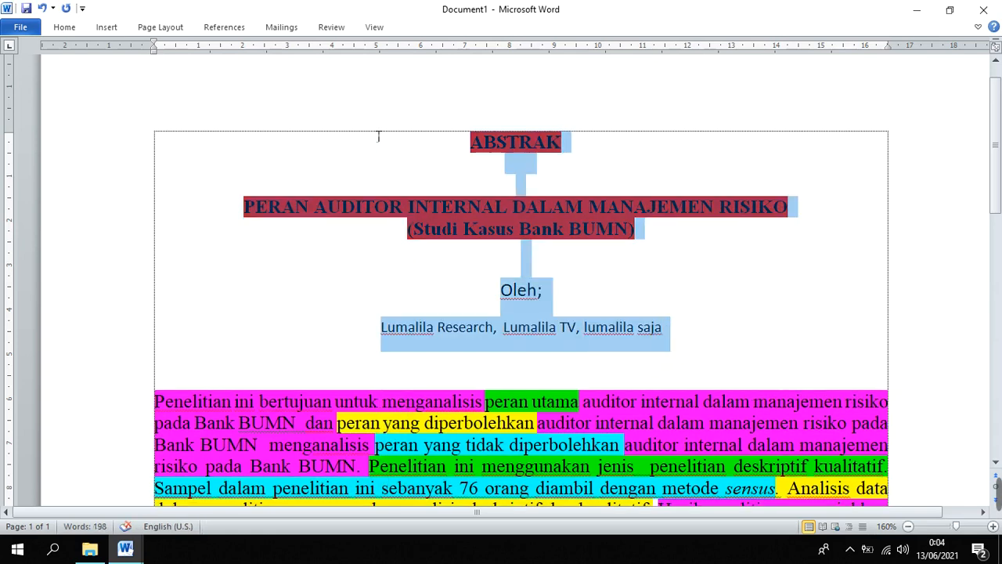
{"action": "right_click", "coordinate": [542, 219]}
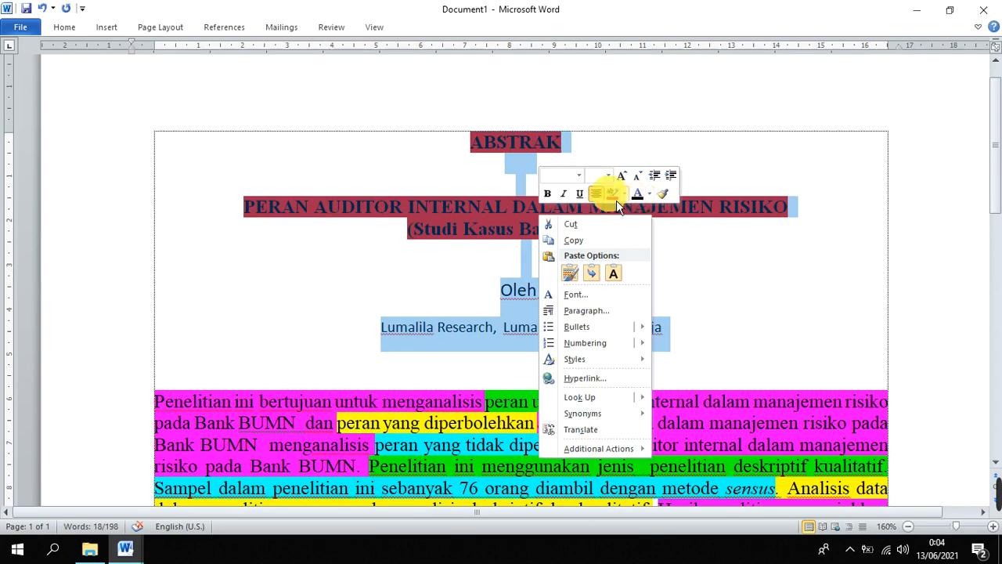
{"action": "left_click", "coordinate": [616, 200]}
Review the highlighted heading block, the keywords line and the numbered supervisor list
{"action": "scroll", "coordinate": [714, 325], "scroll_direction": "down", "scroll_amount": 3}
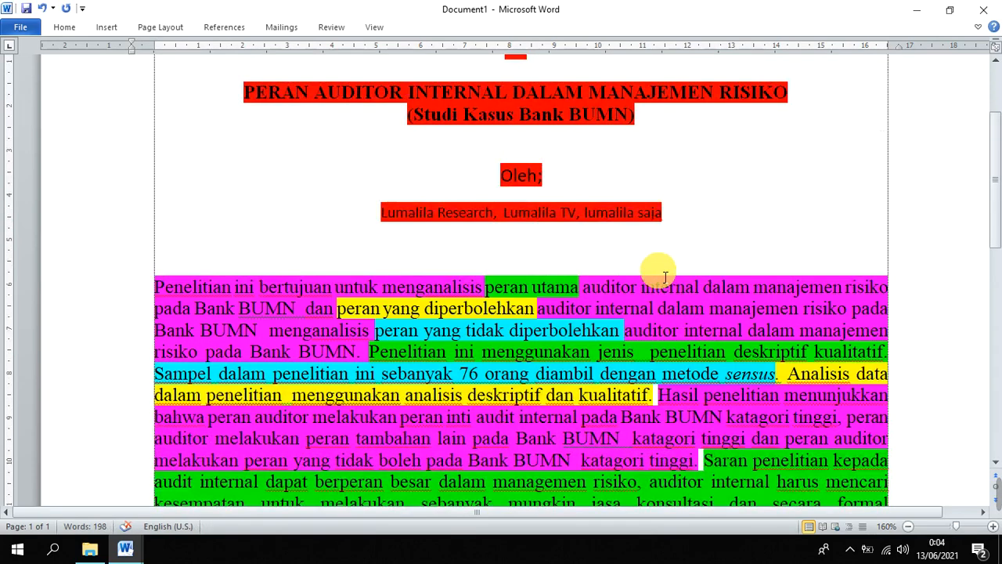
{"action": "scroll", "coordinate": [665, 277], "scroll_direction": "up", "scroll_amount": 3}
{"action": "scroll", "coordinate": [570, 260], "scroll_direction": "down", "scroll_amount": 10}
{"action": "left_click_drag", "start_coordinate": [417, 280], "coordinate": [189, 210]}
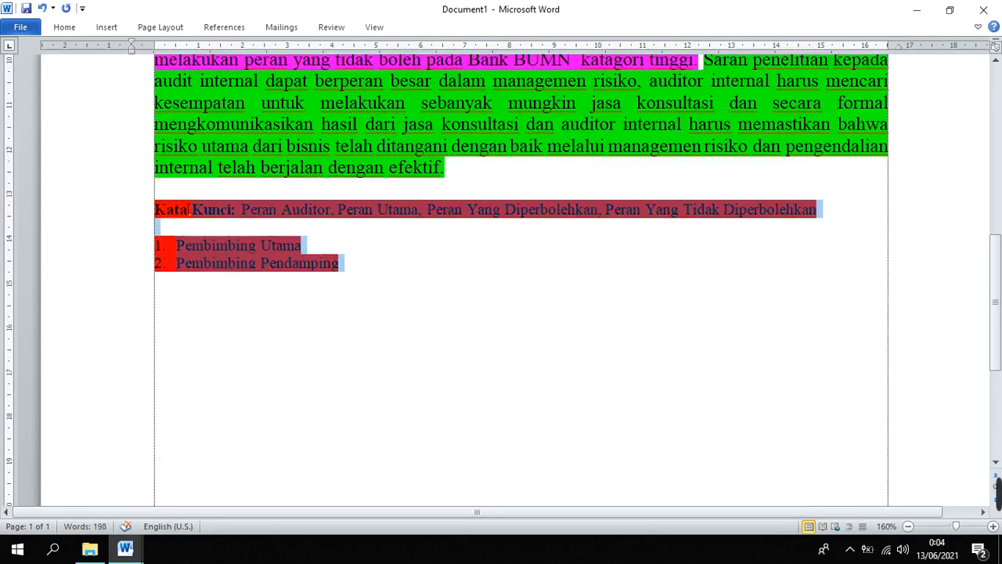
{"action": "scroll", "coordinate": [358, 276], "scroll_direction": "up", "scroll_amount": 6}
{"action": "scroll", "coordinate": [357, 273], "scroll_direction": "down", "scroll_amount": 7}
{"action": "left_click", "coordinate": [317, 249]}
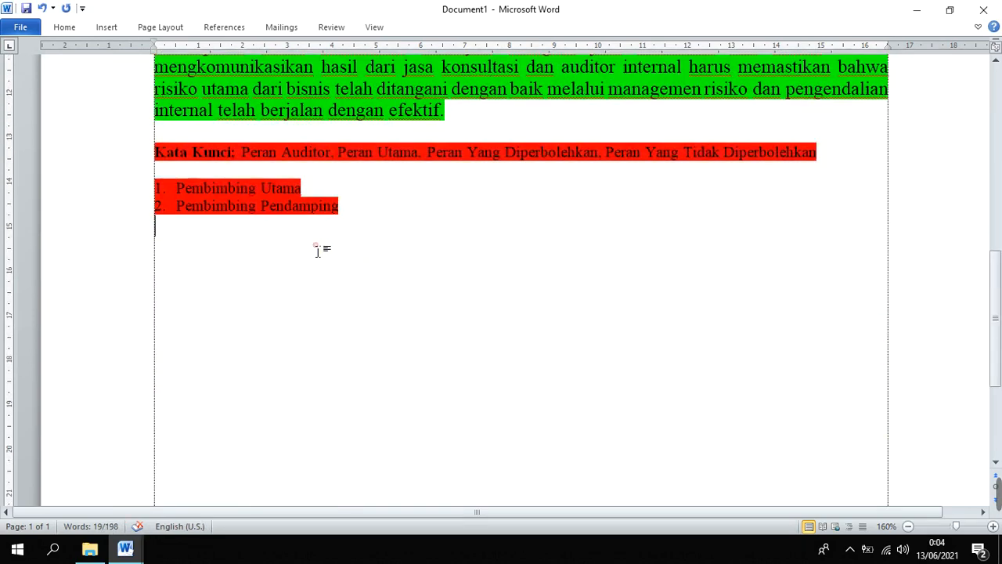
{"action": "scroll", "coordinate": [328, 247], "scroll_direction": "up", "scroll_amount": 6}
{"action": "scroll", "coordinate": [333, 246], "scroll_direction": "up", "scroll_amount": 2}
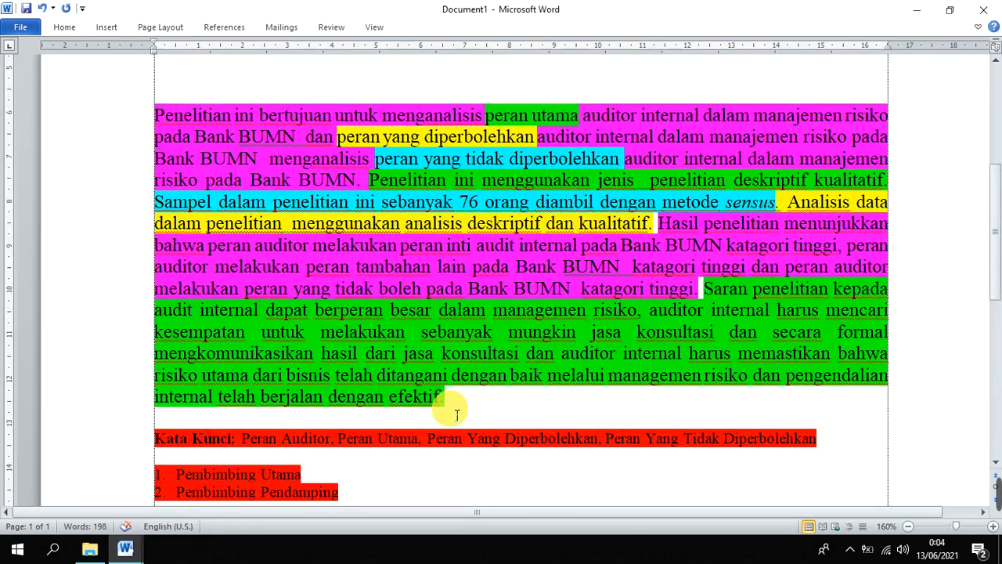
Examine the color-coded abstract paragraph, including its closing recommendation passage starting "Saran penelitian"
{"action": "left_click_drag", "start_coordinate": [458, 407], "coordinate": [336, 137]}
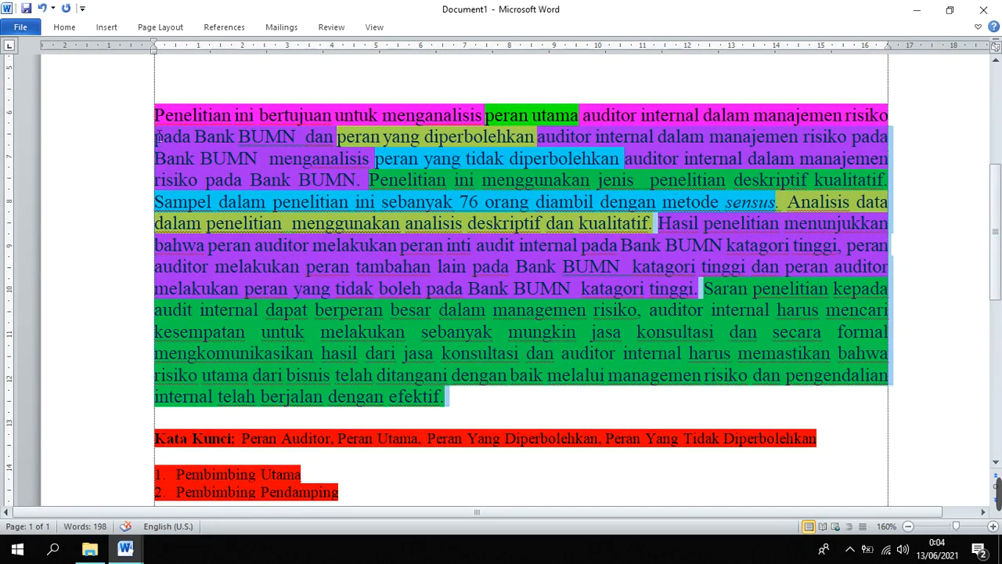
{"action": "left_click_drag", "start_coordinate": [157, 137], "coordinate": [165, 125]}
{"action": "left_click", "coordinate": [457, 270]}
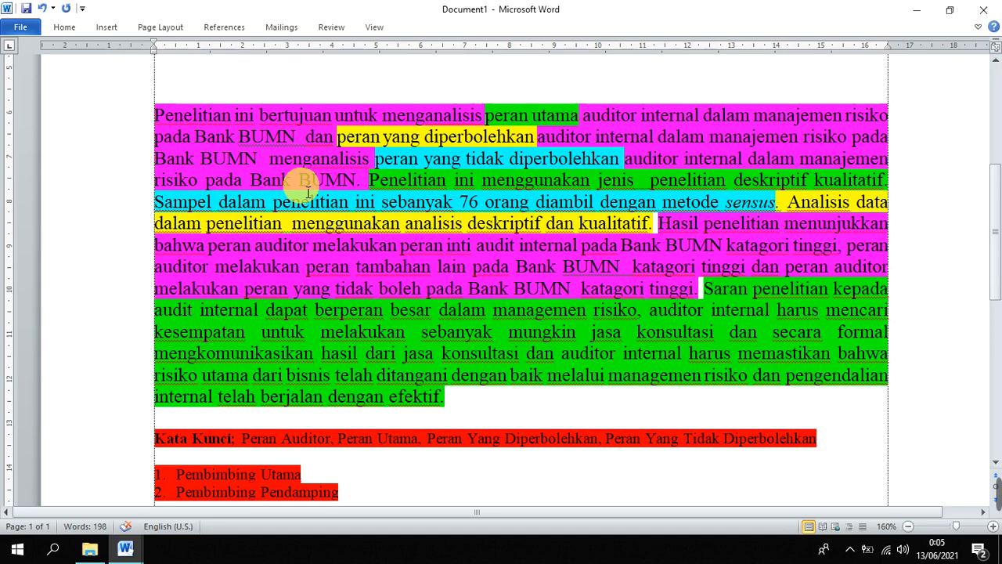
{"action": "left_click", "coordinate": [532, 245]}
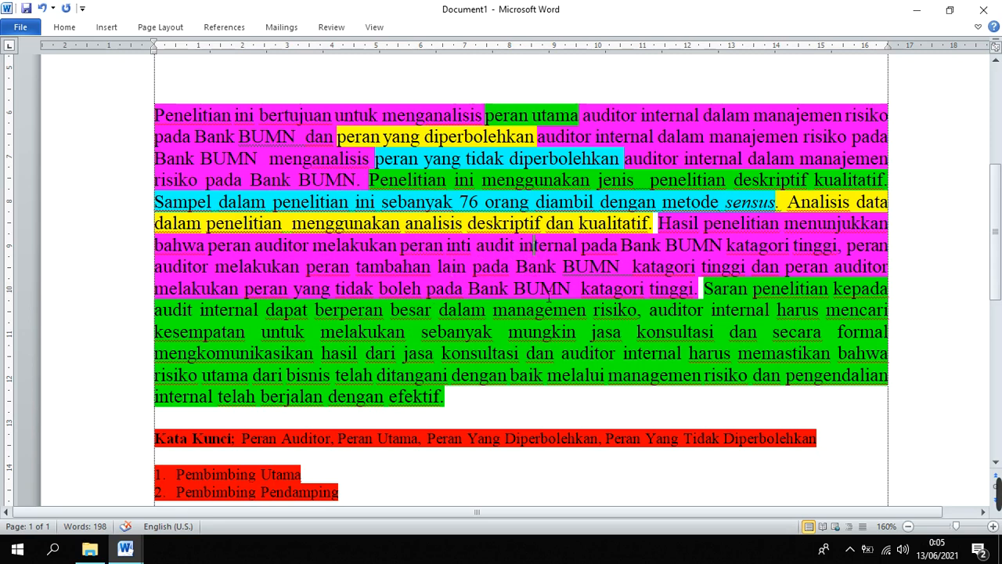
{"action": "left_click_drag", "start_coordinate": [698, 288], "coordinate": [448, 398]}
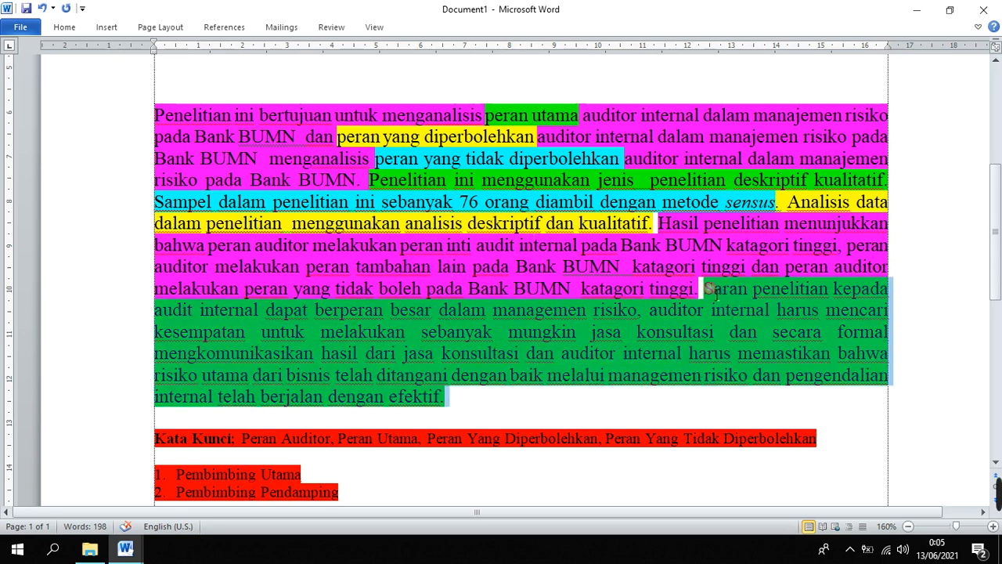
{"action": "scroll", "coordinate": [697, 329], "scroll_direction": "up", "scroll_amount": 3}
{"action": "left_click", "coordinate": [248, 268]}
{"action": "scroll", "coordinate": [591, 320], "scroll_direction": "down", "scroll_amount": 3}
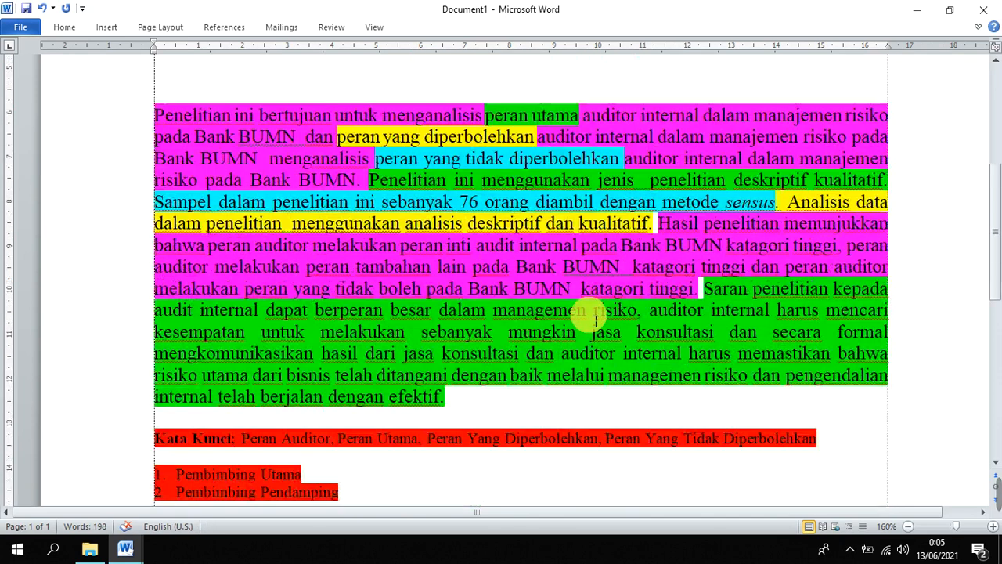
{"action": "left_click_drag", "start_coordinate": [702, 290], "coordinate": [691, 404]}
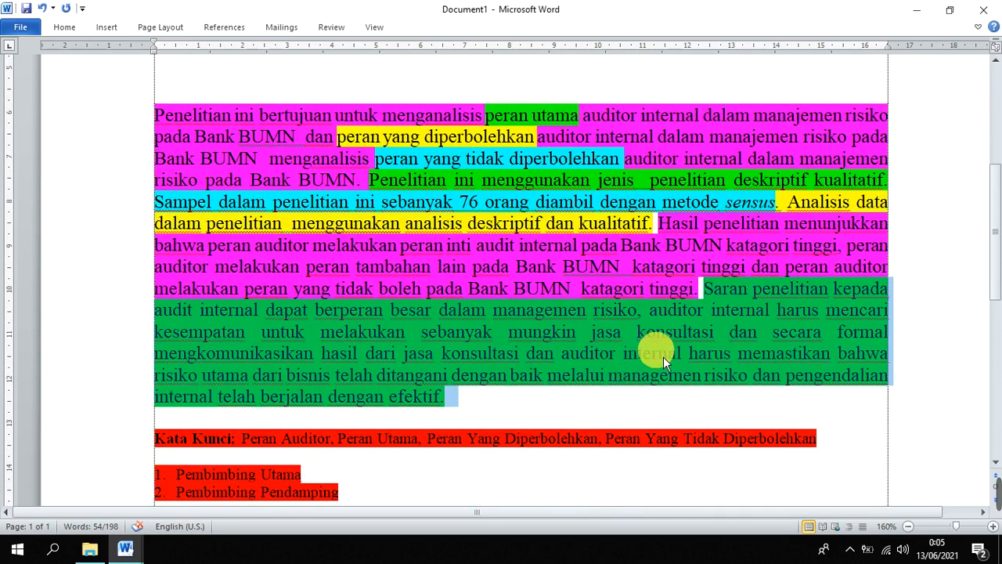
{"action": "scroll", "coordinate": [743, 328], "scroll_direction": "up", "scroll_amount": 3}
Write "Peran auditor selama telah berjalan belum maksimal pada bank bumn." above the abstract paragraph and join it as the opening sentence
{"action": "left_click", "coordinate": [452, 272]}
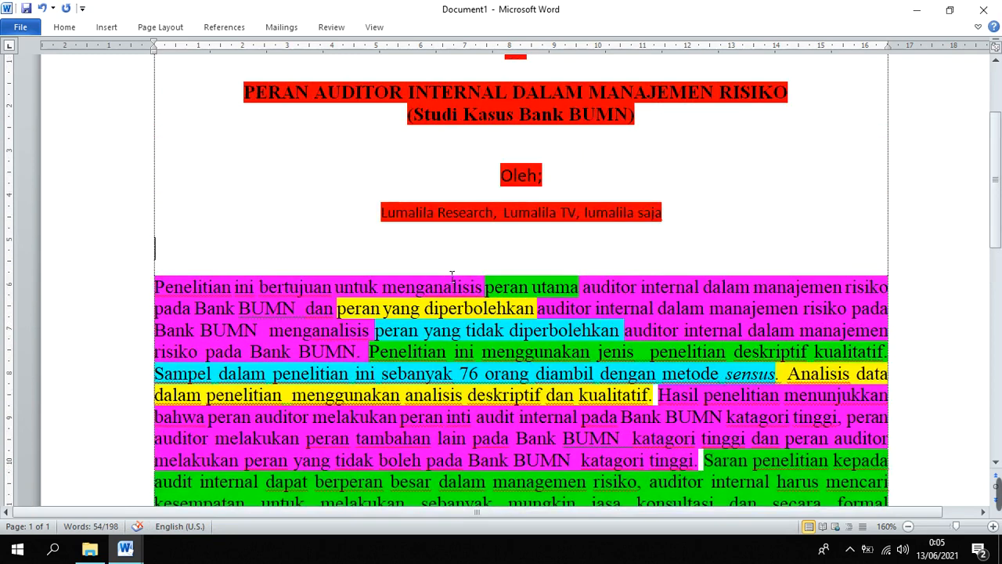
{"action": "scroll", "coordinate": [446, 274], "scroll_direction": "down", "scroll_amount": 1}
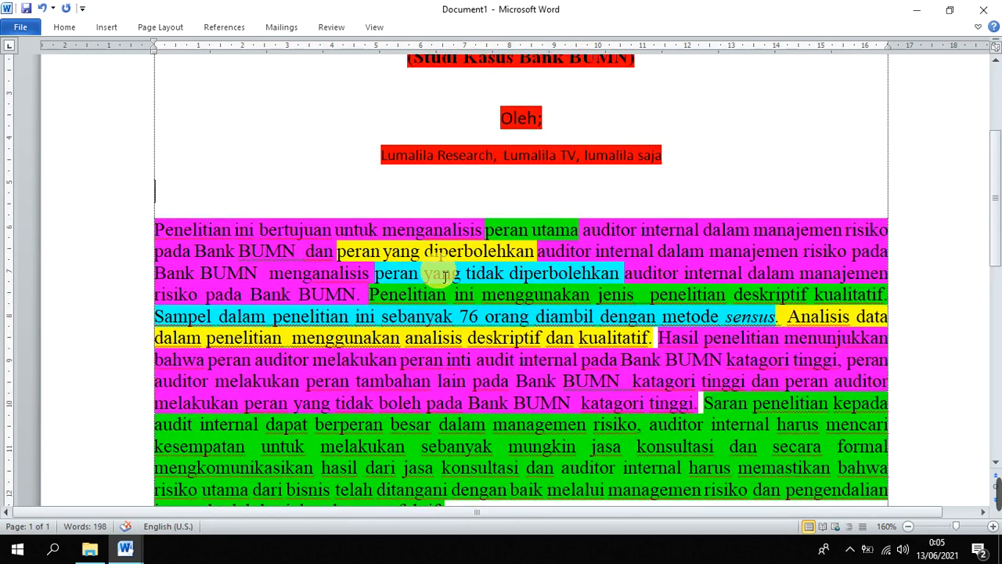
{"action": "type", "text": "PE"}
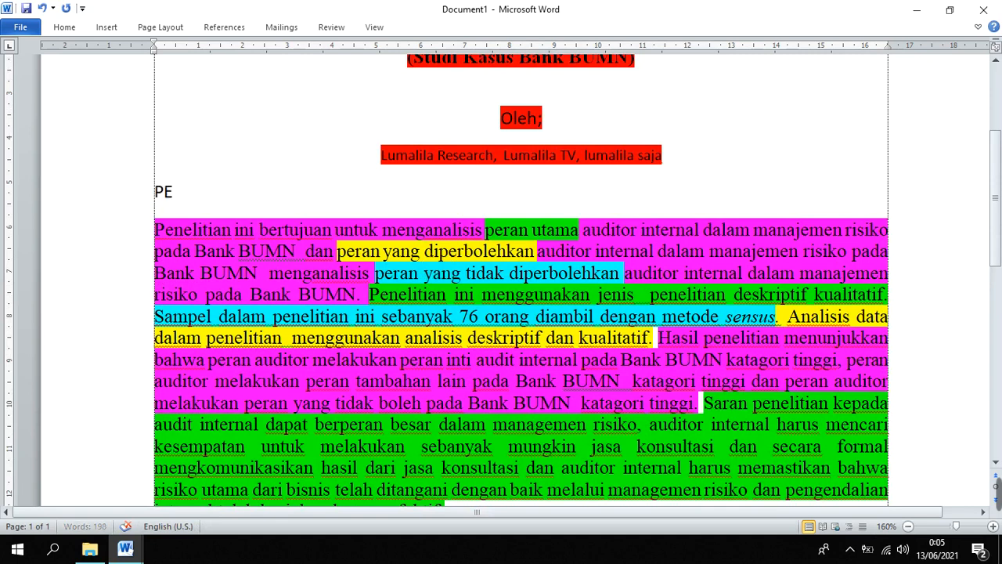
{"action": "type", "text": "RAN"}
{"action": "key", "text": "BackSpace"}
{"action": "key", "text": "BackSpace"}
{"action": "key", "text": "BackSpace"}
{"action": "key", "text": "BackSpace"}
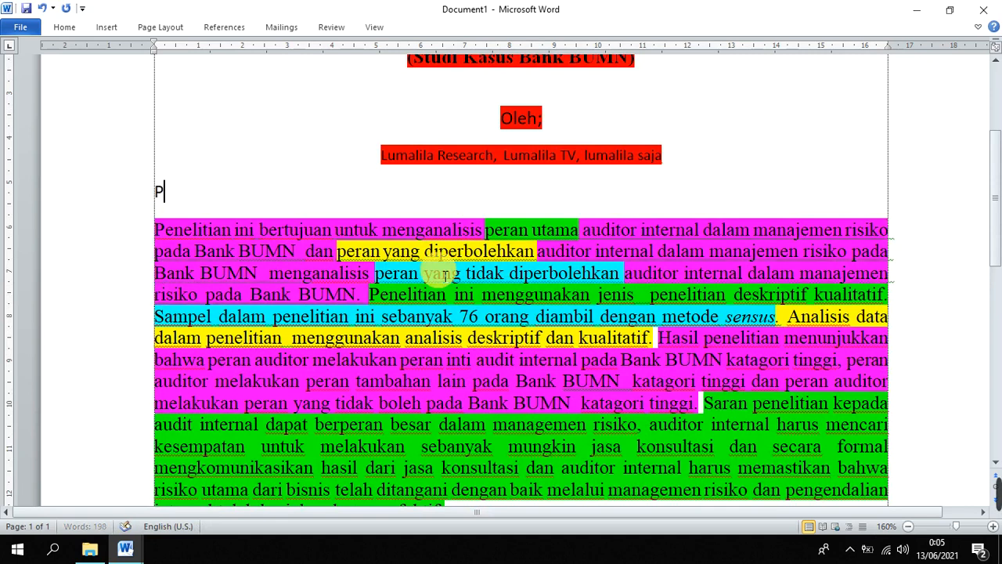
{"action": "type", "text": "eran a"}
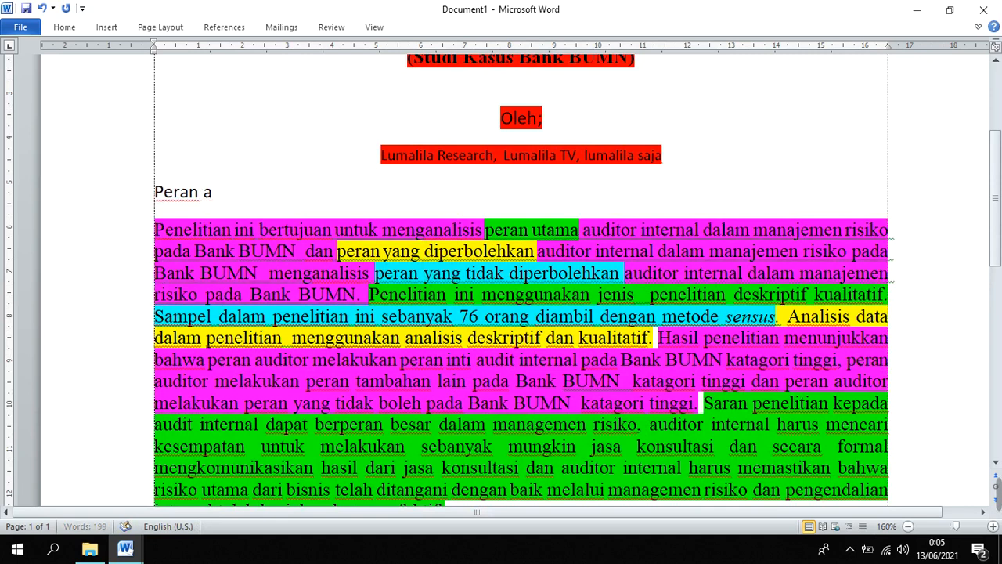
{"action": "type", "text": "uditor selama te"}
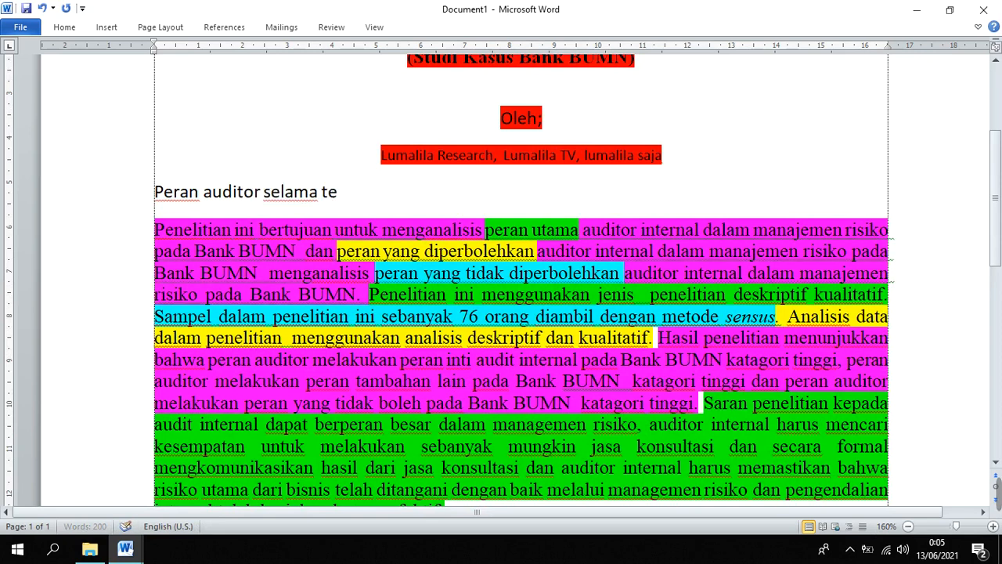
{"action": "type", "text": "lah ber"}
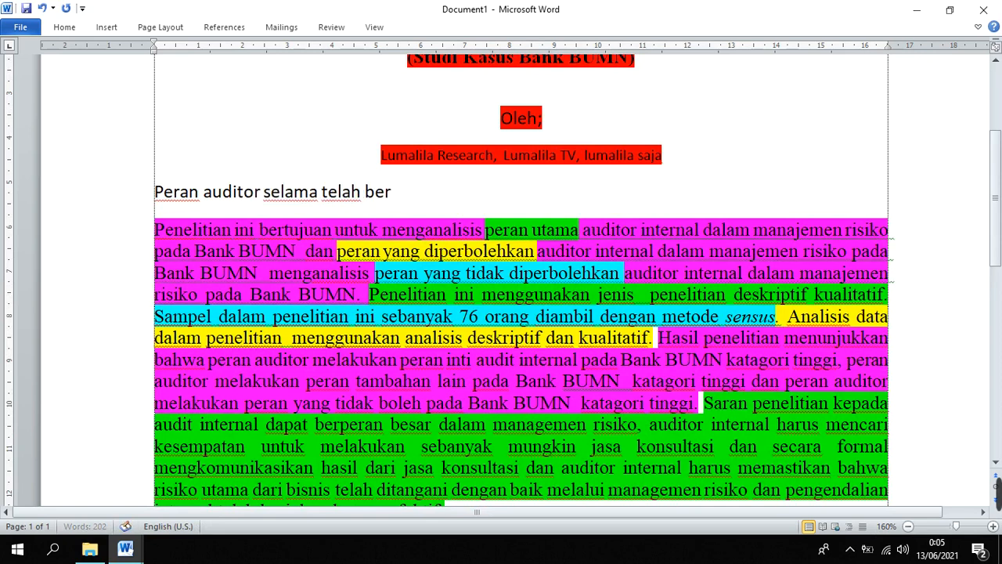
{"action": "type", "text": "jalan belum"}
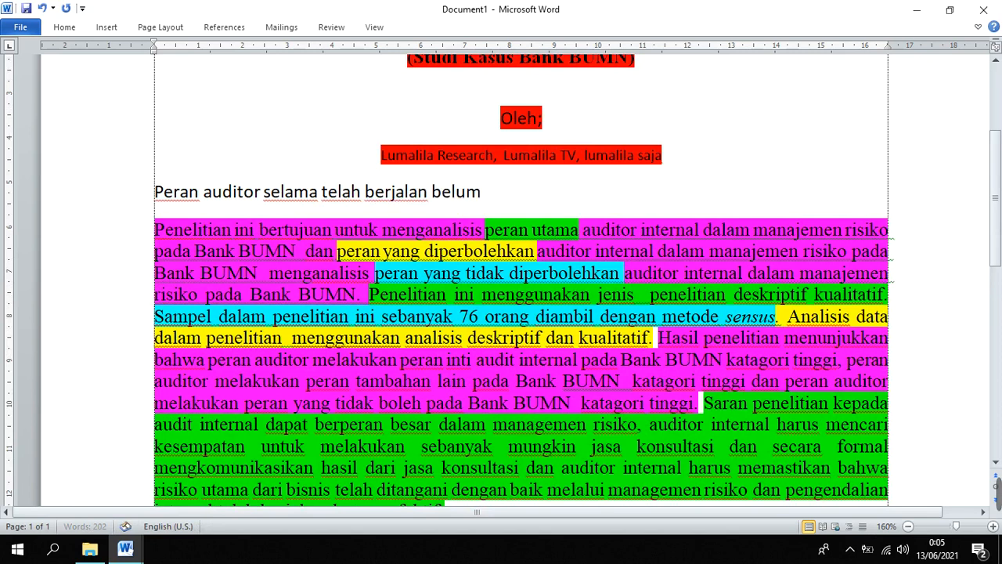
{"action": "type", "text": " mas"}
{"action": "key", "text": "BackSpace"}
{"action": "type", "text": "k"}
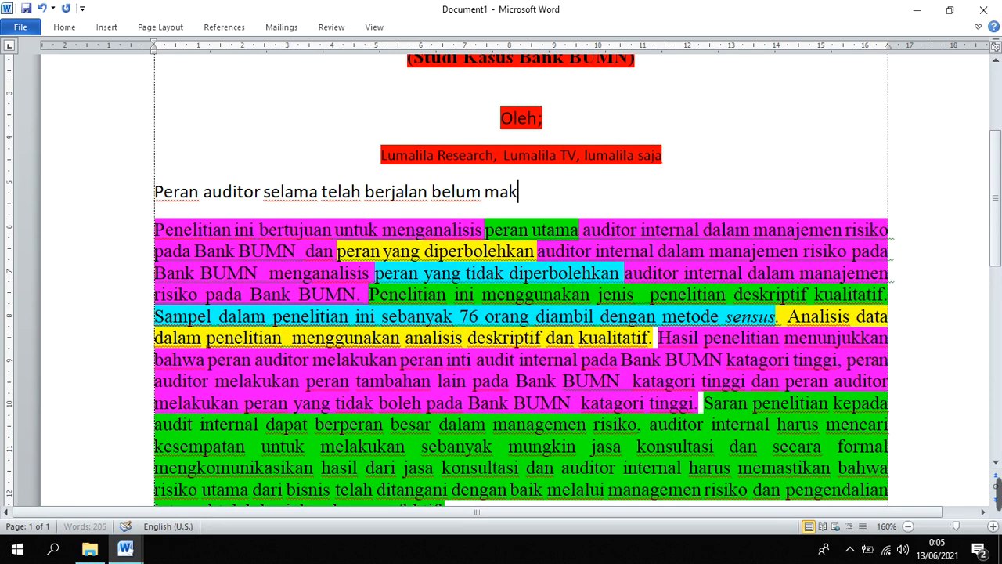
{"action": "type", "text": "simal pa"}
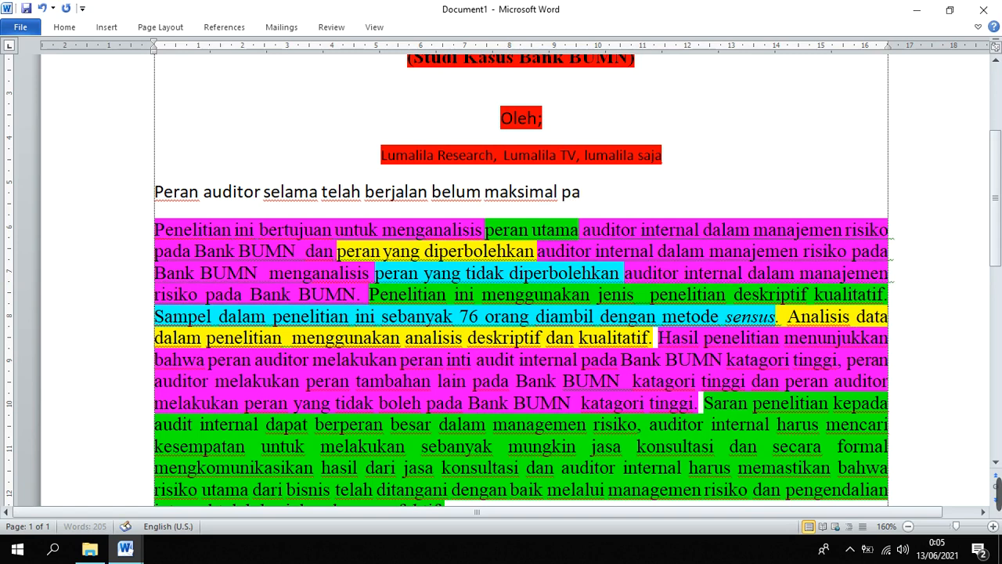
{"action": "type", "text": "da bank"}
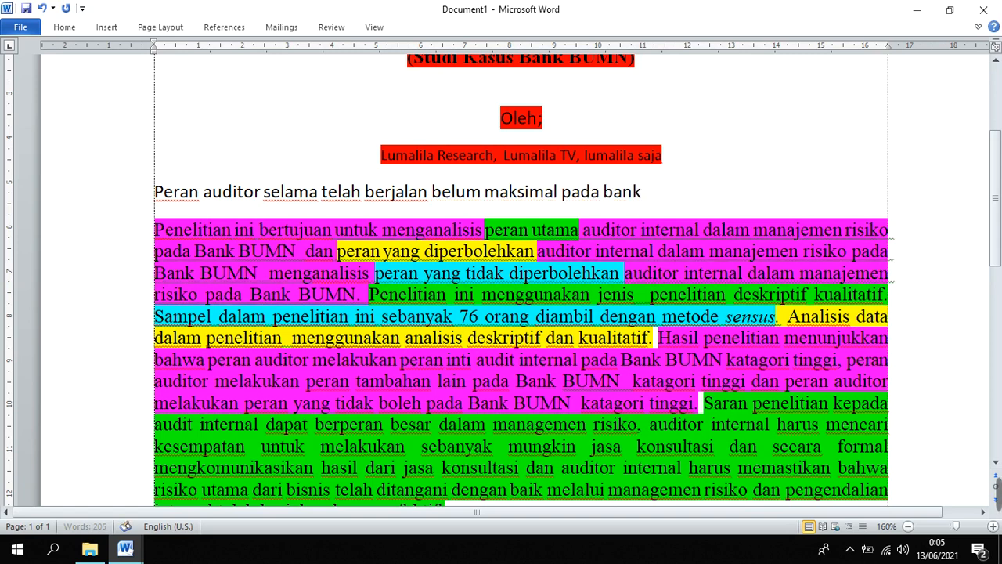
{"action": "type", "text": " bumn"}
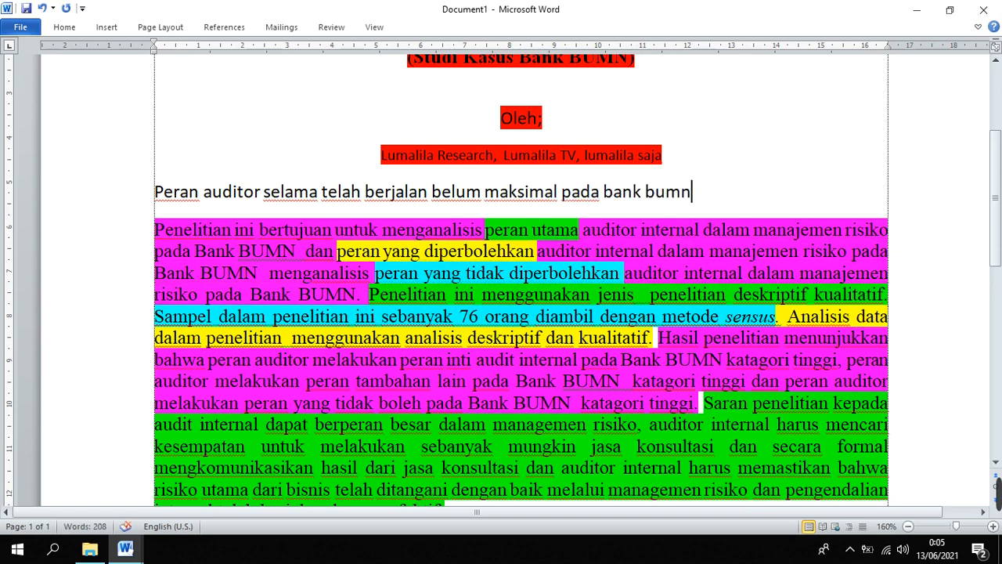
{"action": "type", "text": "."}
{"action": "key", "text": "Delete"}
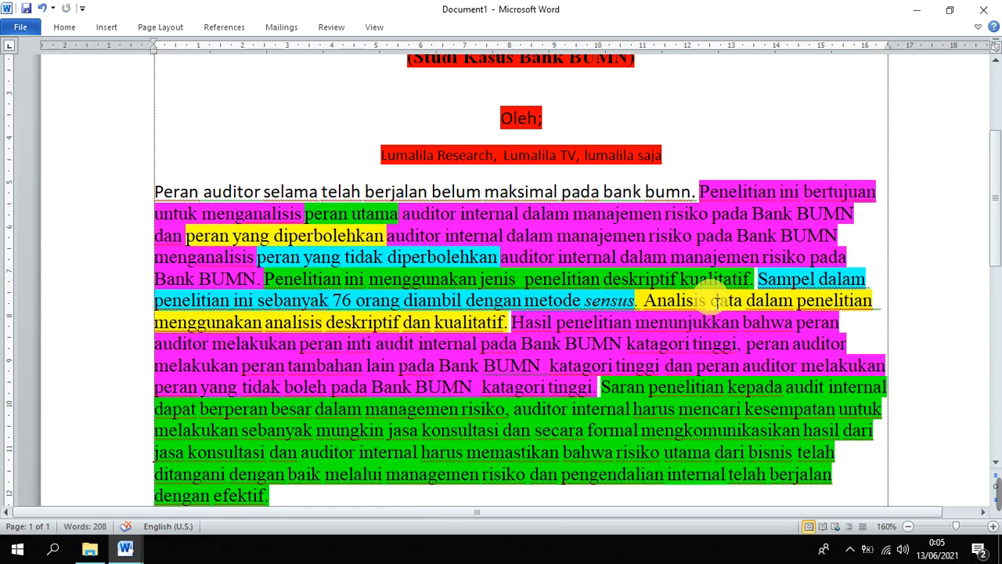
Copy the formatting of the pink-highlighted abstract text onto the new opening sentence
{"action": "right_click", "coordinate": [701, 218]}
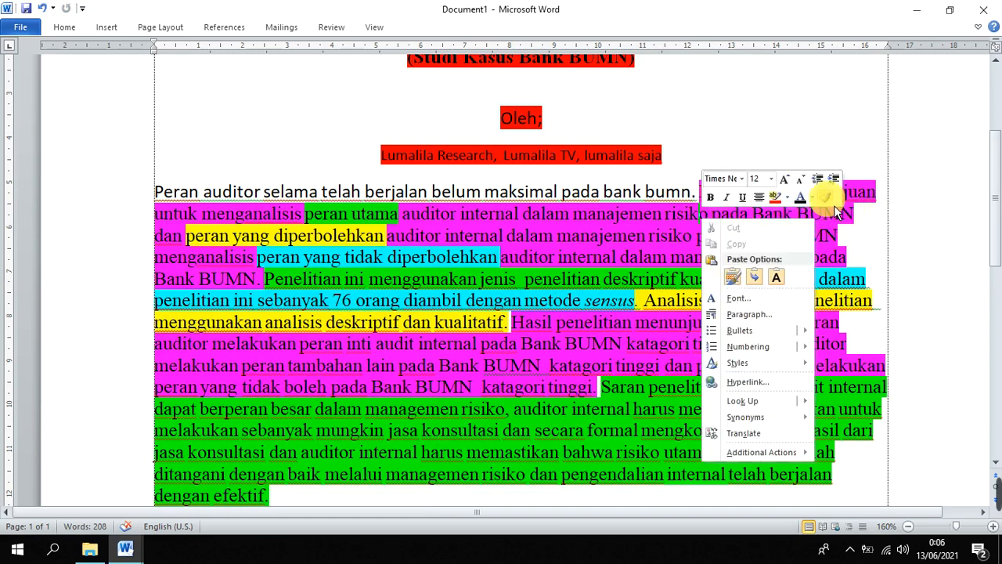
{"action": "left_click", "coordinate": [831, 202]}
{"action": "mouse_move", "coordinate": [154, 191]}
{"action": "left_mouse_down"}
{"action": "mouse_move", "coordinate": [790, 200]}
{"action": "mouse_move", "coordinate": [775, 197]}
{"action": "left_mouse_up"}
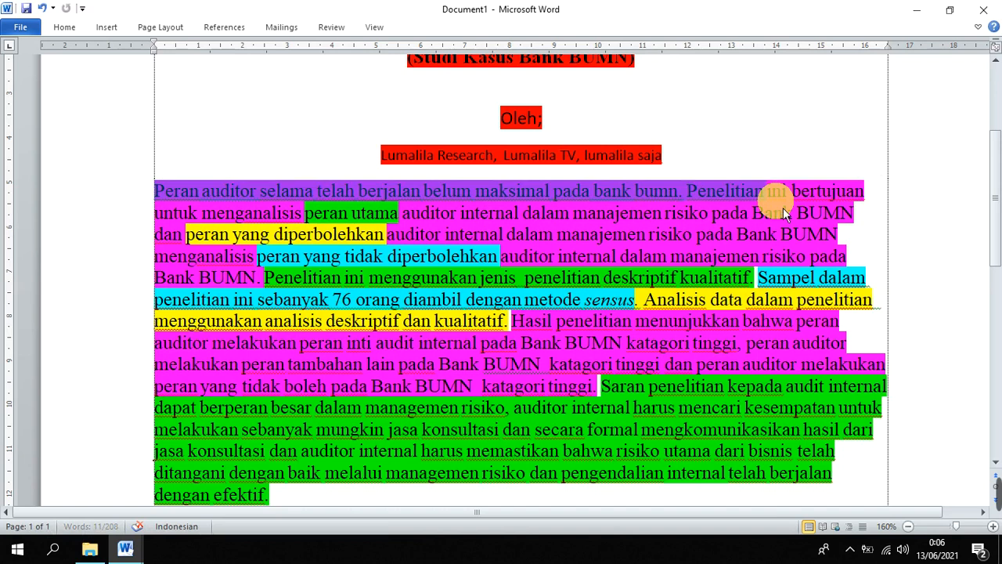
Justify the abstract paragraph and insert a blank line between it and the author names
{"action": "key", "text": "ctrl+j"}
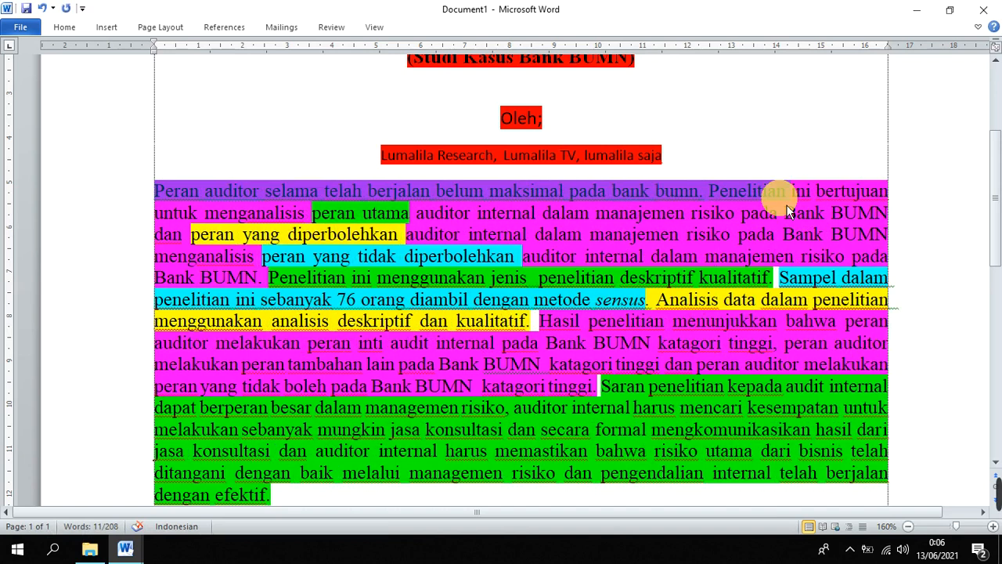
{"action": "left_click", "coordinate": [778, 164]}
{"action": "key", "text": "Return"}
Review the full abstract layout from the title to the supervisor list at 130% zoom
{"action": "scroll", "coordinate": [655, 217], "scroll_direction": "down", "scroll_amount": 1}
{"action": "scroll", "coordinate": [656, 217], "scroll_direction": "down", "scroll_amount": 2}
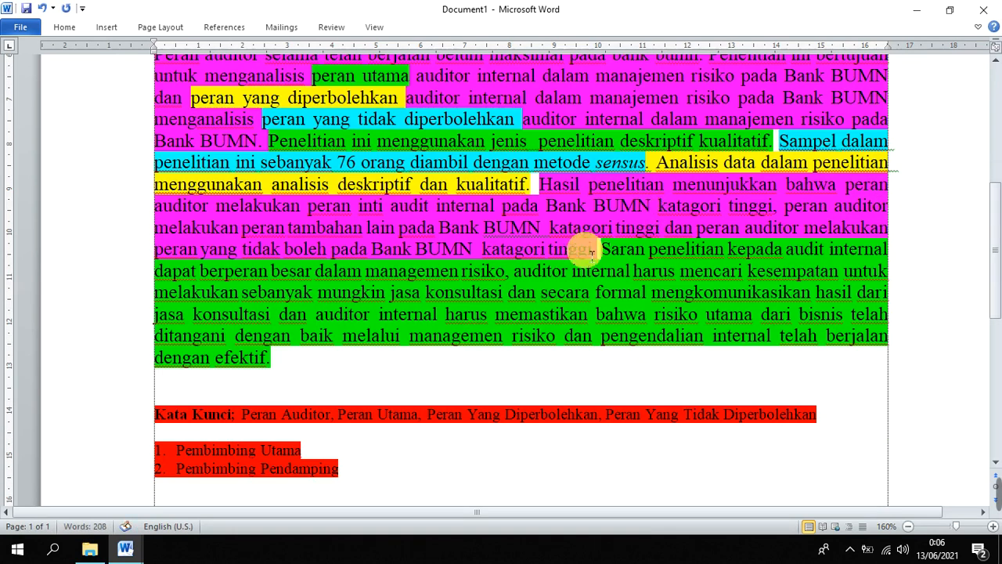
{"action": "scroll", "coordinate": [540, 305], "scroll_direction": "up", "scroll_amount": 1}
{"action": "scroll", "coordinate": [476, 188], "scroll_direction": "down", "scroll_amount": 1}
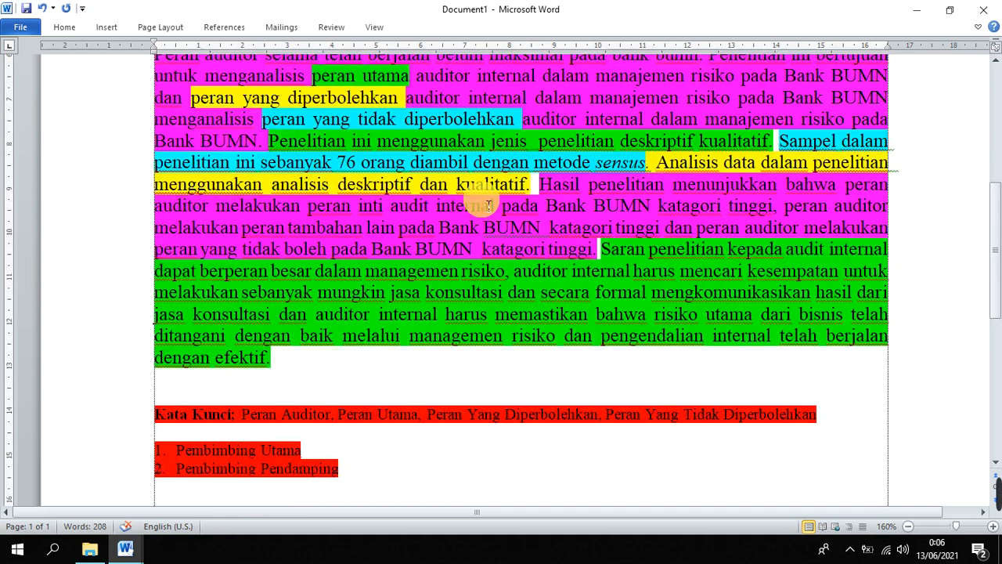
{"action": "scroll", "coordinate": [481, 196], "scroll_direction": "up", "scroll_amount": 3}
{"action": "scroll", "coordinate": [547, 207], "scroll_direction": "down", "scroll_amount": 3, "text": "ctrl"}
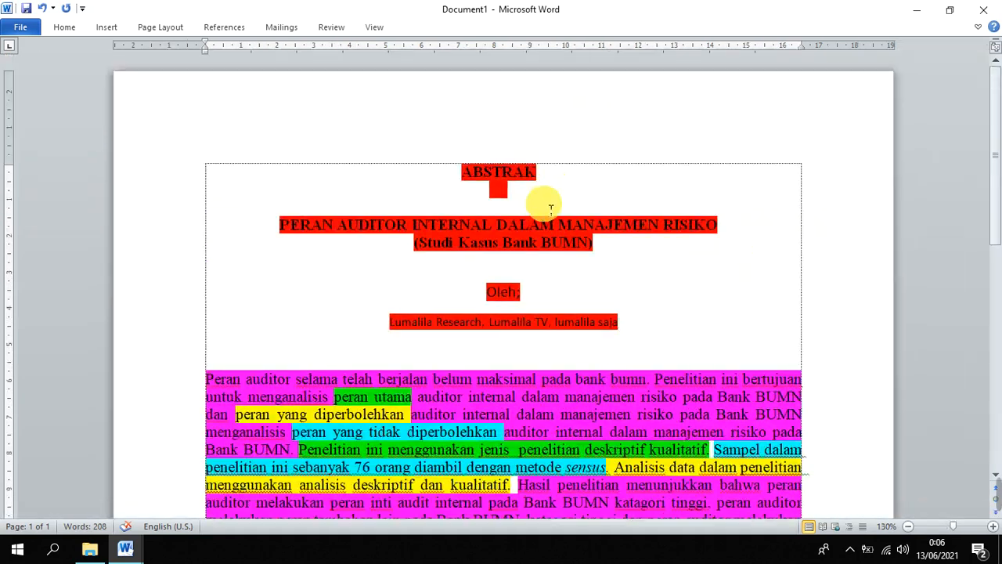
{"action": "scroll", "coordinate": [548, 215], "scroll_direction": "down", "scroll_amount": 5}
{"action": "scroll", "coordinate": [519, 224], "scroll_direction": "up", "scroll_amount": 1}
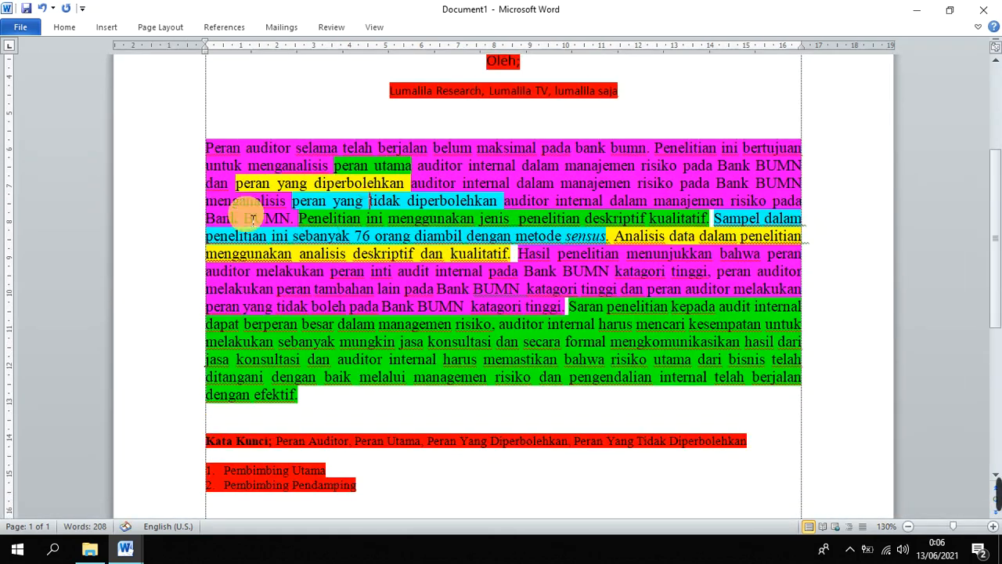
Try a first-line indent on the abstract paragraph and remove it
{"action": "left_click", "coordinate": [209, 146]}
{"action": "key", "text": "Tab"}
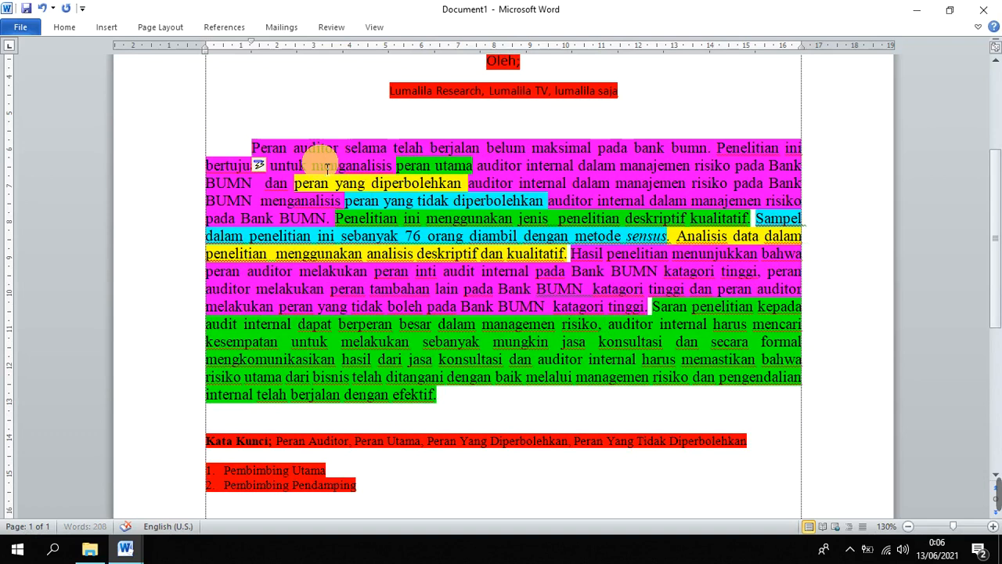
{"action": "key", "text": "BackSpace"}
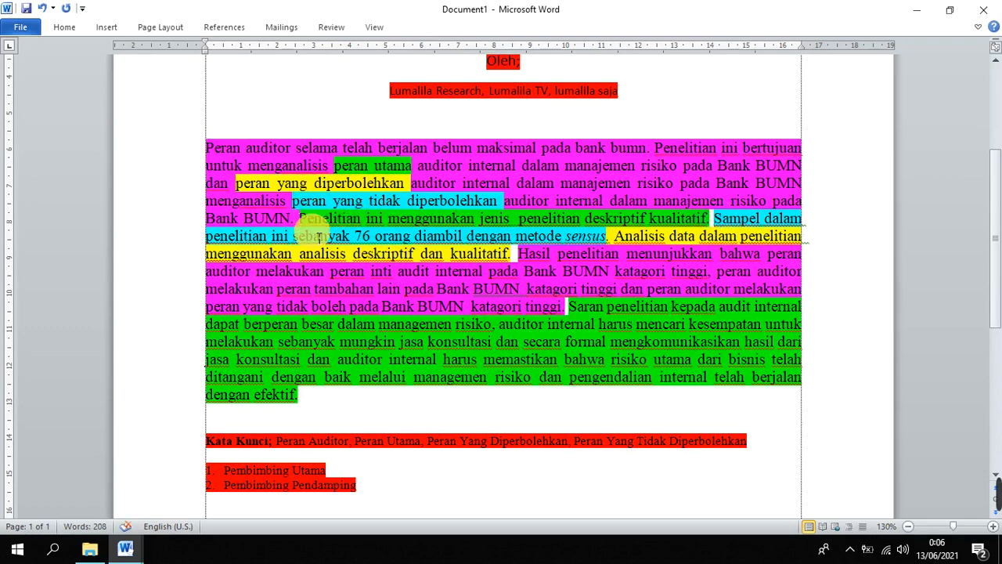
Split the abstract into a new paragraph starting at "Penelitian ini menggunakan jenis penelitian deskriptif kualitatif"
{"action": "key", "text": "Return"}
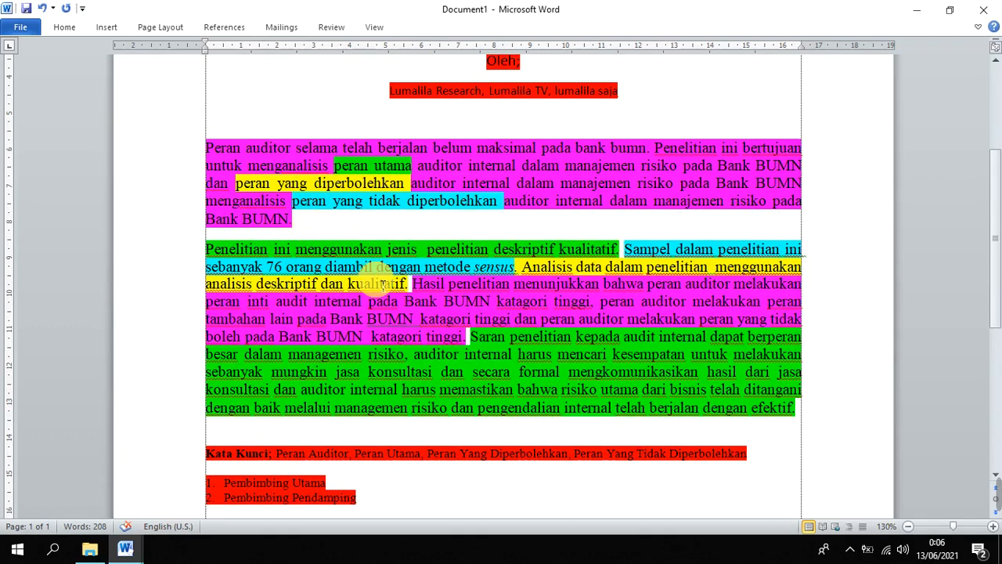
Split the abstract into further paragraphs starting at "Hasil penelitian menunjukkan" and at "Saran penelitian kepada audit internal"
{"action": "left_click", "coordinate": [416, 283]}
{"action": "key", "text": "Return"}
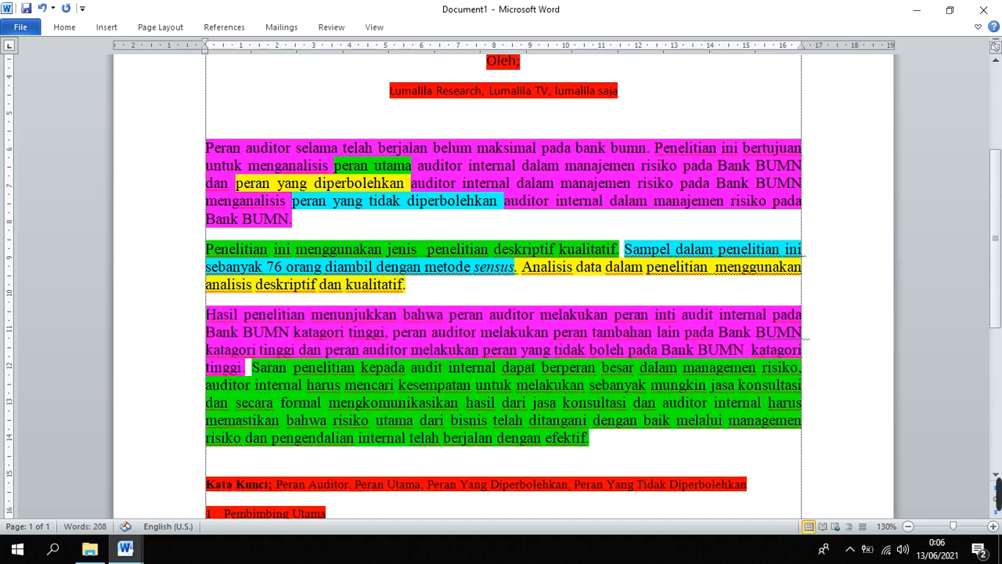
{"action": "left_click", "coordinate": [249, 366]}
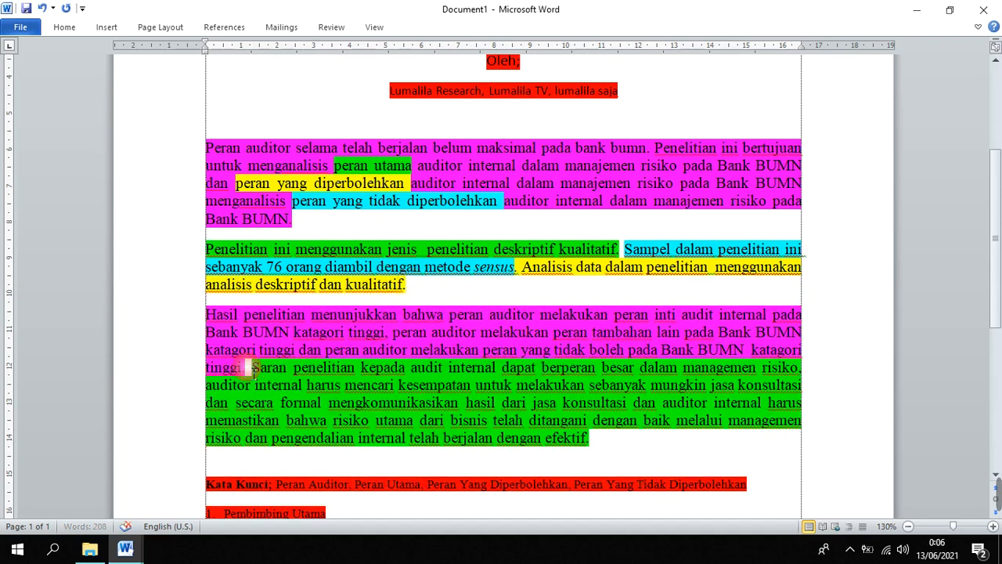
{"action": "key", "text": "Return"}
Review the split abstract from title to supervisor list at 110% zoom and select its four body paragraphs to check their word count
{"action": "scroll", "coordinate": [438, 296], "scroll_direction": "down", "scroll_amount": 1}
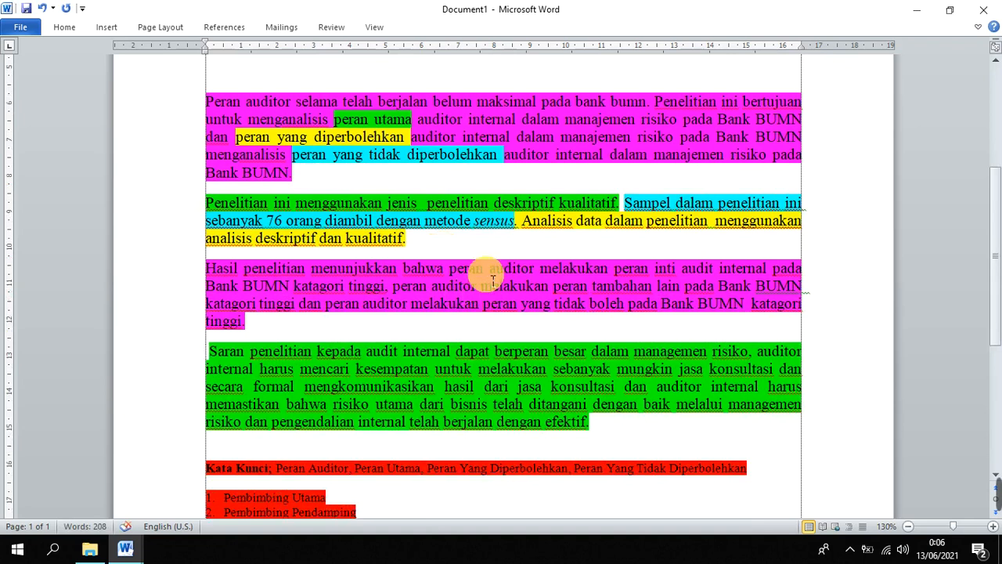
{"action": "scroll", "coordinate": [700, 320], "scroll_direction": "down", "scroll_amount": 2}
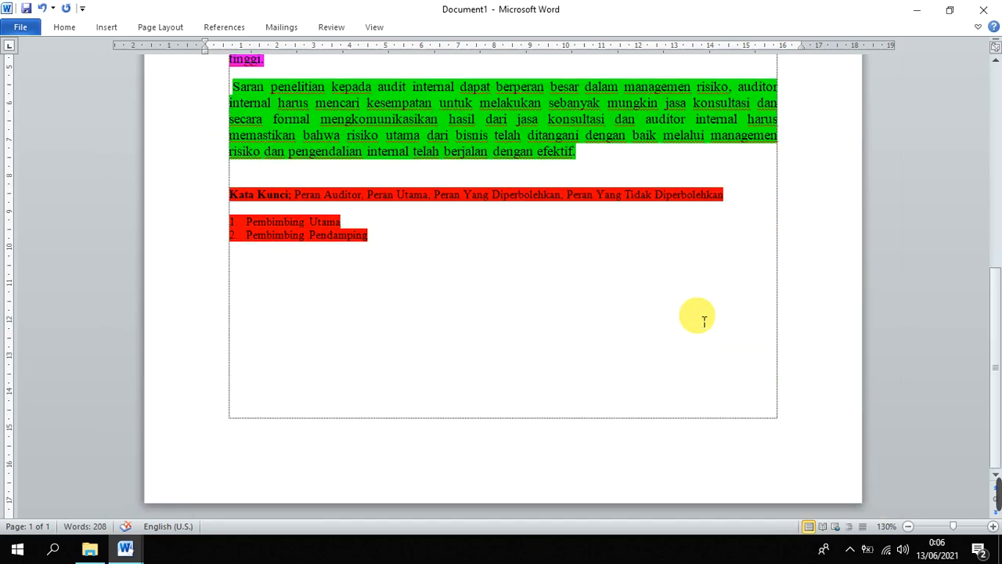
{"action": "scroll", "coordinate": [662, 276], "scroll_direction": "up", "scroll_amount": 2}
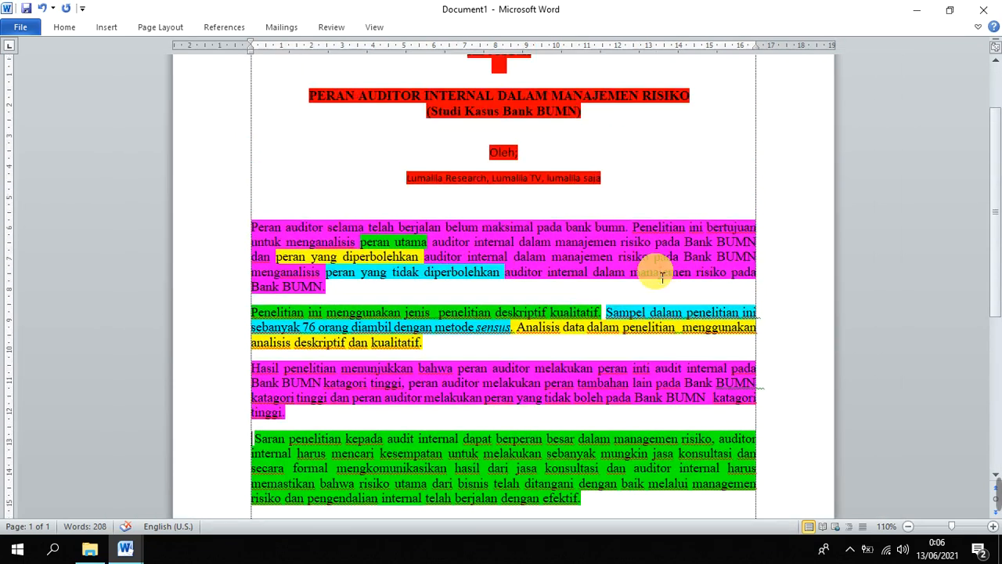
{"action": "scroll", "coordinate": [662, 275], "scroll_direction": "down", "scroll_amount": 5}
{"action": "scroll", "coordinate": [662, 276], "scroll_direction": "up", "scroll_amount": 4}
{"action": "scroll", "coordinate": [662, 276], "scroll_direction": "up", "scroll_amount": 4}
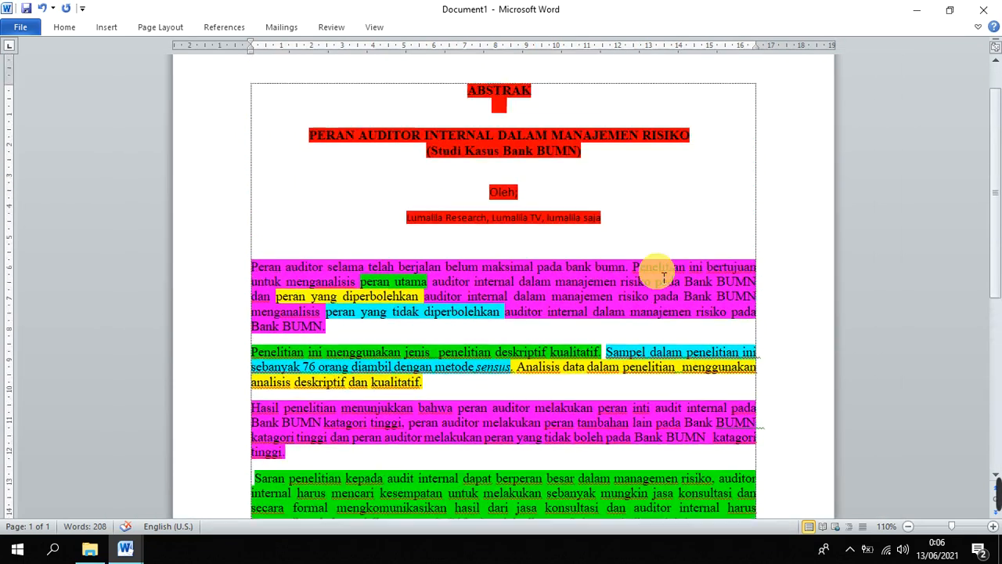
{"action": "scroll", "coordinate": [663, 276], "scroll_direction": "down", "scroll_amount": 5}
{"action": "scroll", "coordinate": [664, 278], "scroll_direction": "up", "scroll_amount": 1}
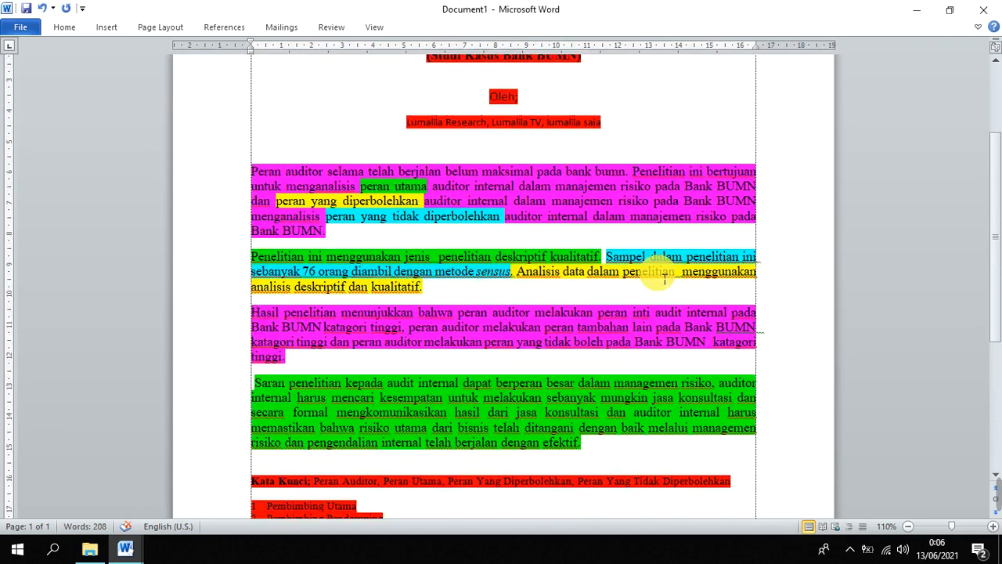
{"action": "left_click_drag", "start_coordinate": [251, 171], "coordinate": [600, 455]}
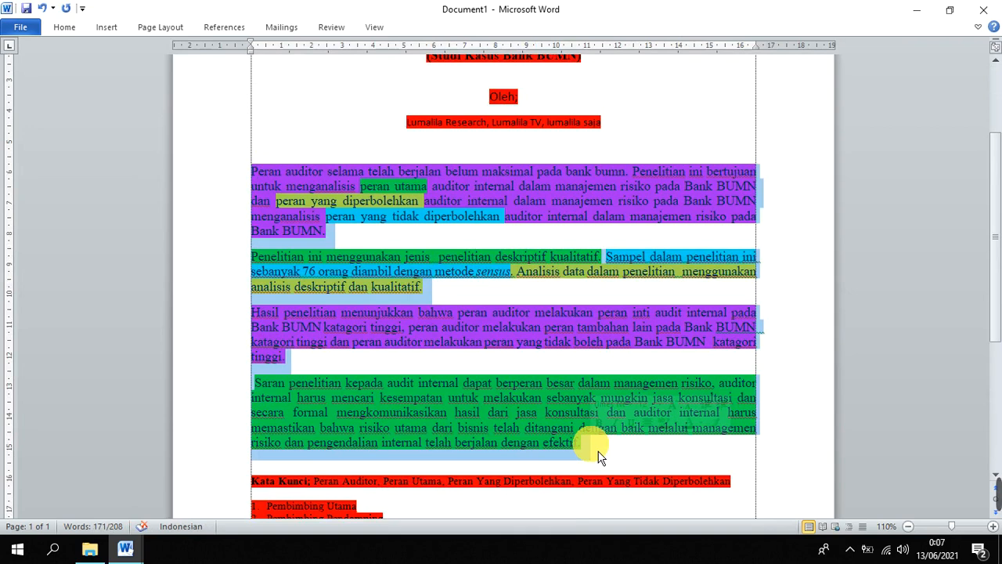
{"action": "left_click", "coordinate": [852, 550]}
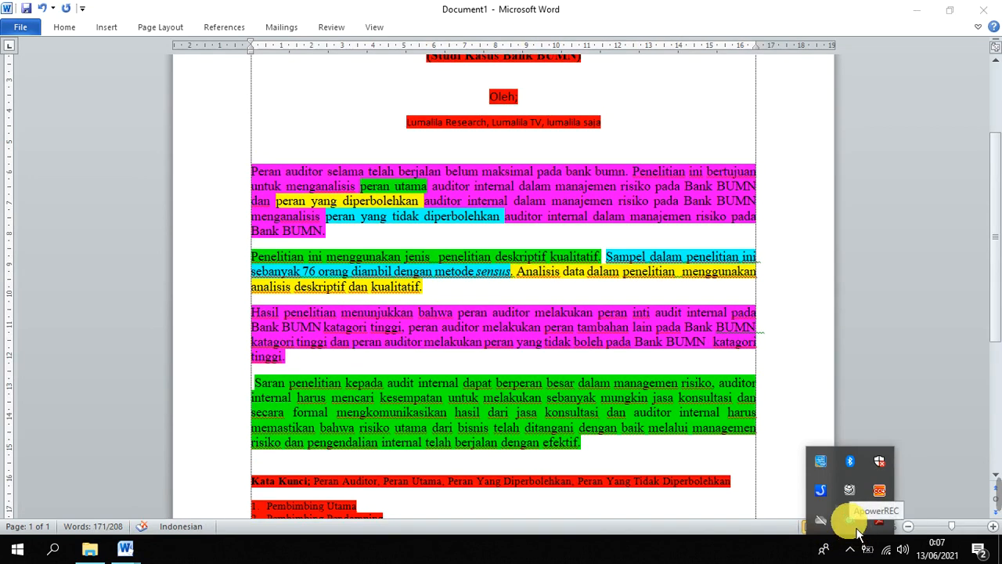
{"action": "left_click", "coordinate": [858, 532]}
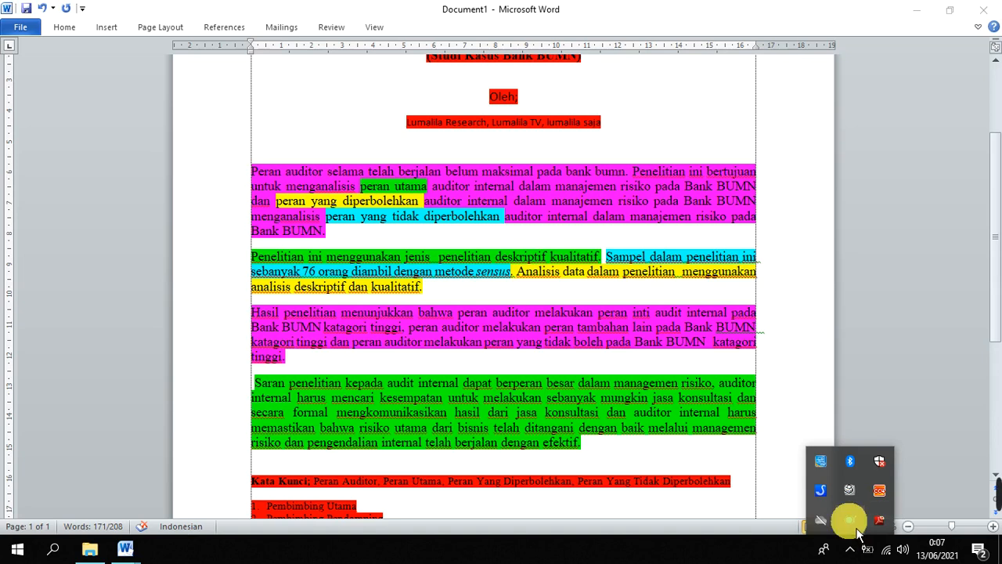